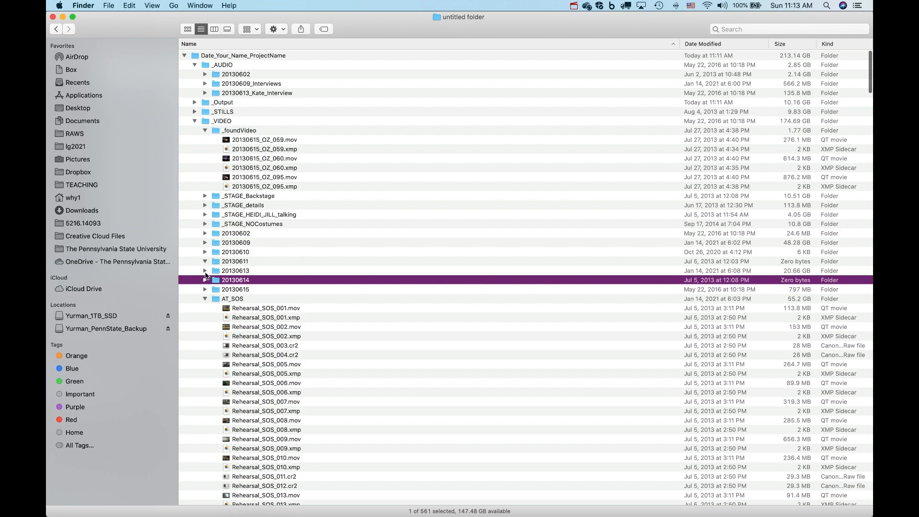
Collapse the AT_SOS and _foundVideo folders and open the 20130602_WizardOfOz project folder.
click(205, 299)
click(205, 130)
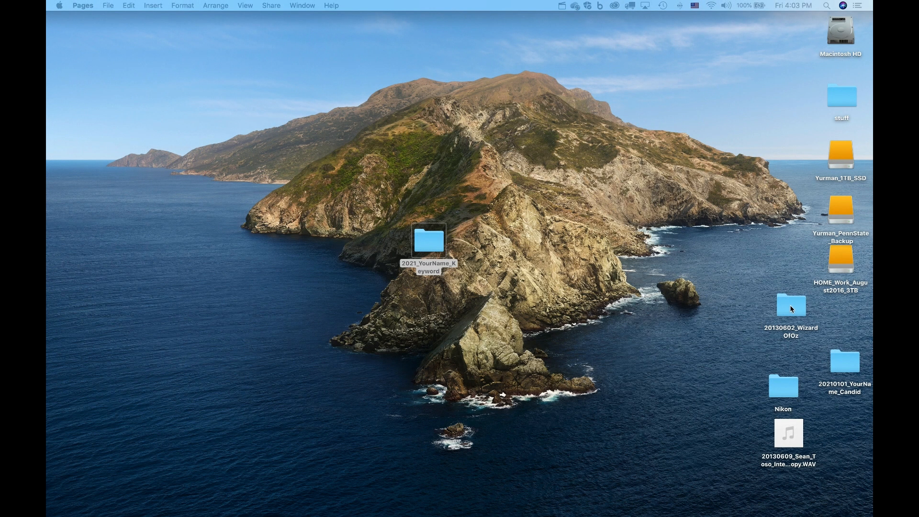
double_click(791, 307)
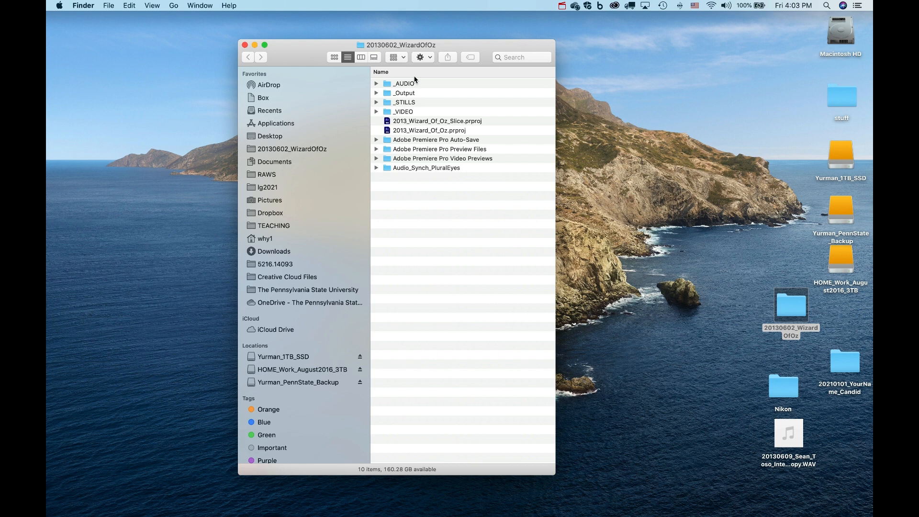
Highlight the _VIDEO, _STILLS, _AUDIO and _Output folders in turn.
click(398, 112)
click(390, 104)
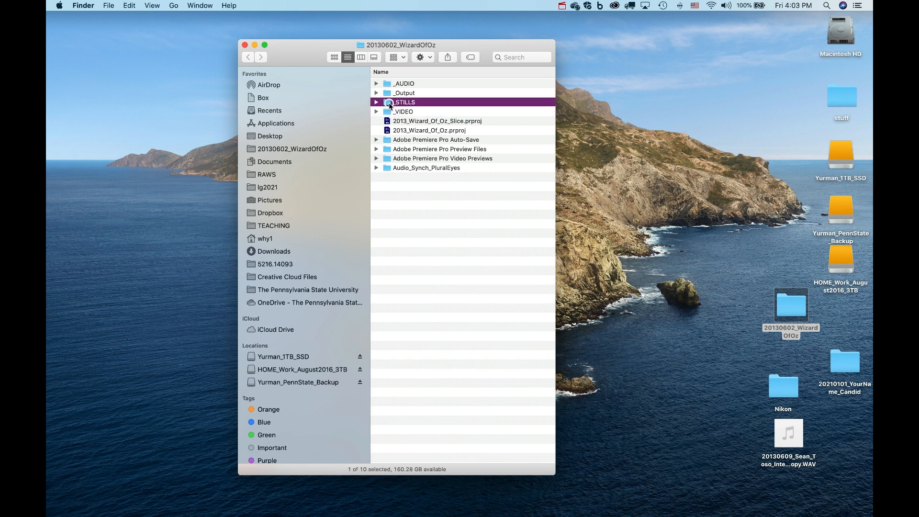
click(387, 85)
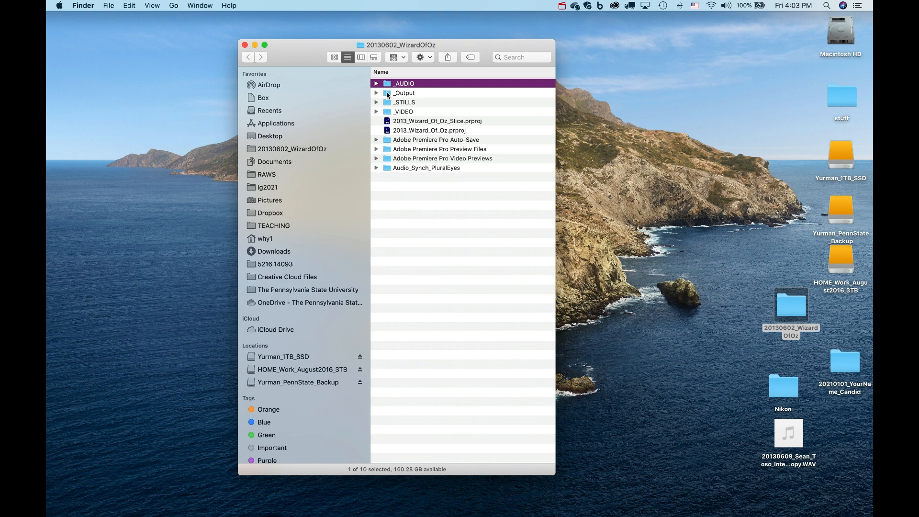
click(387, 94)
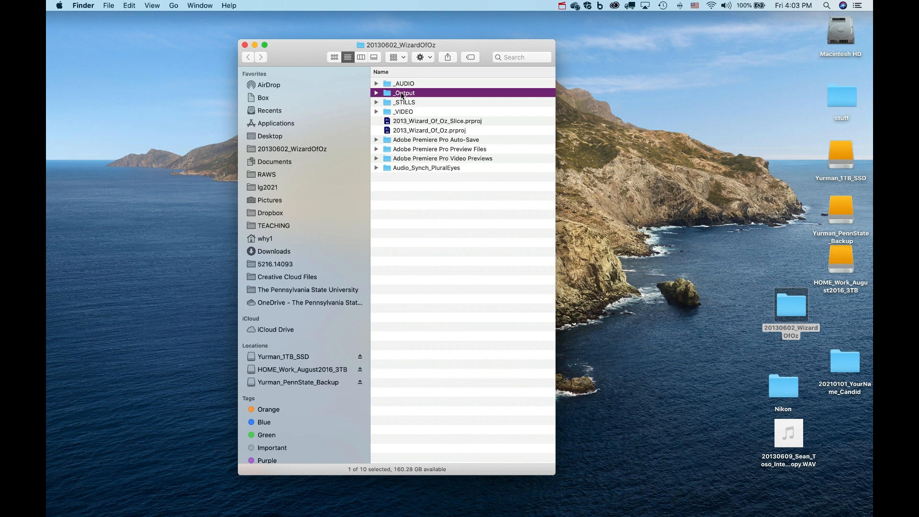
click(377, 94)
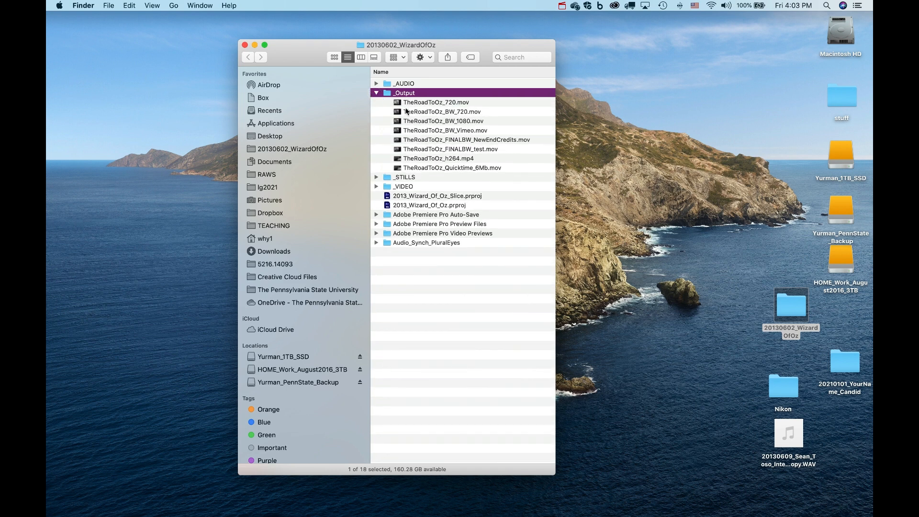
click(377, 94)
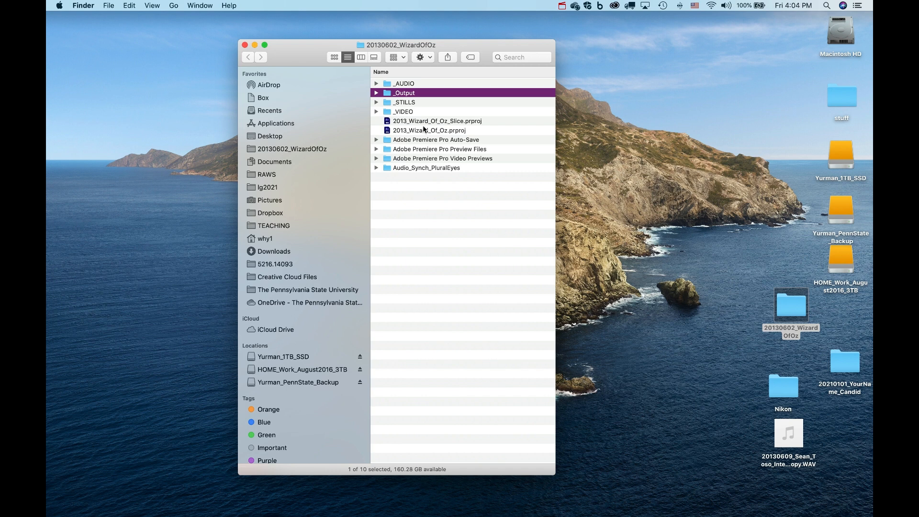
click(376, 112)
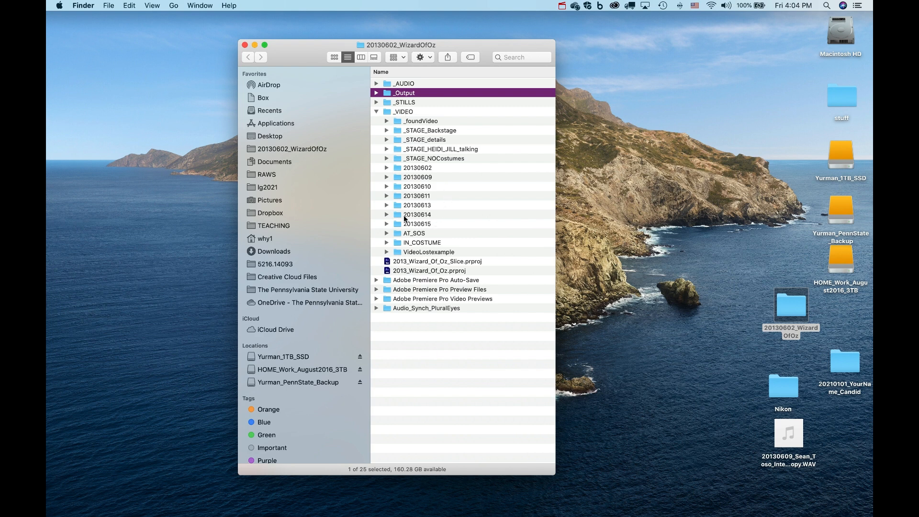
click(398, 168)
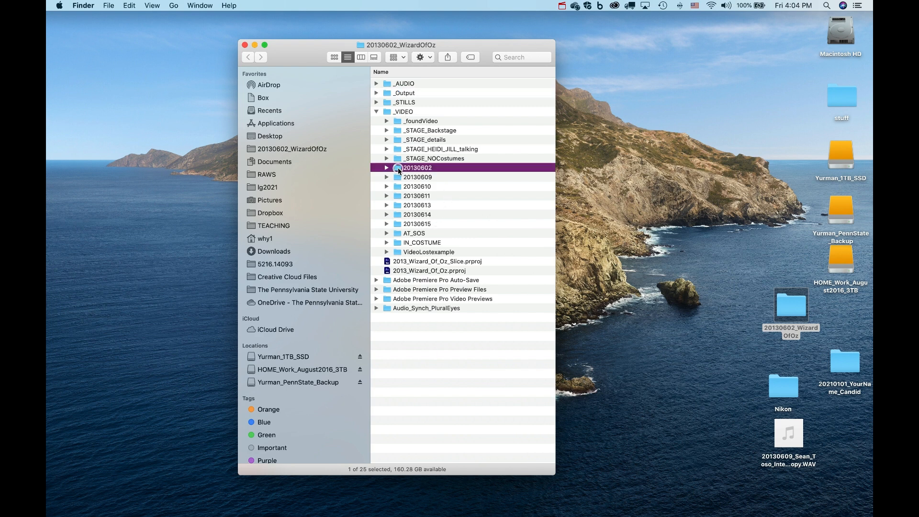
click(409, 178)
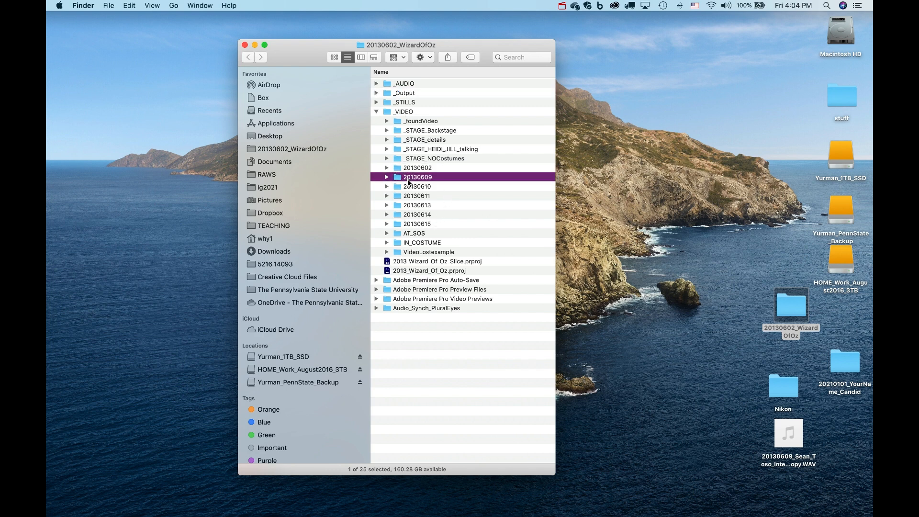
click(406, 187)
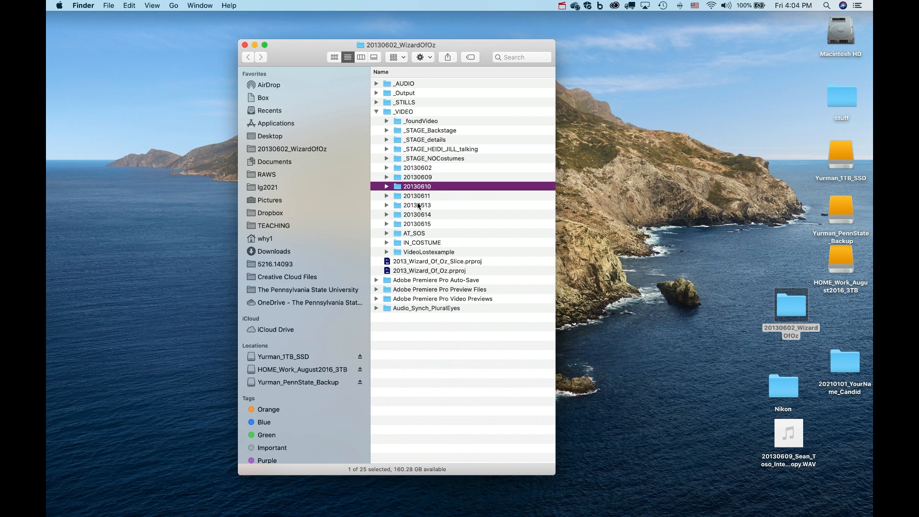
click(413, 140)
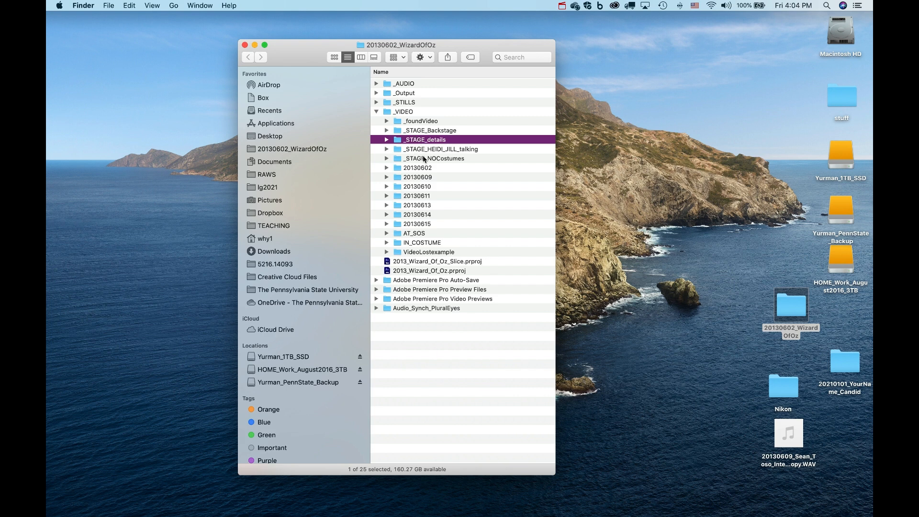
click(386, 121)
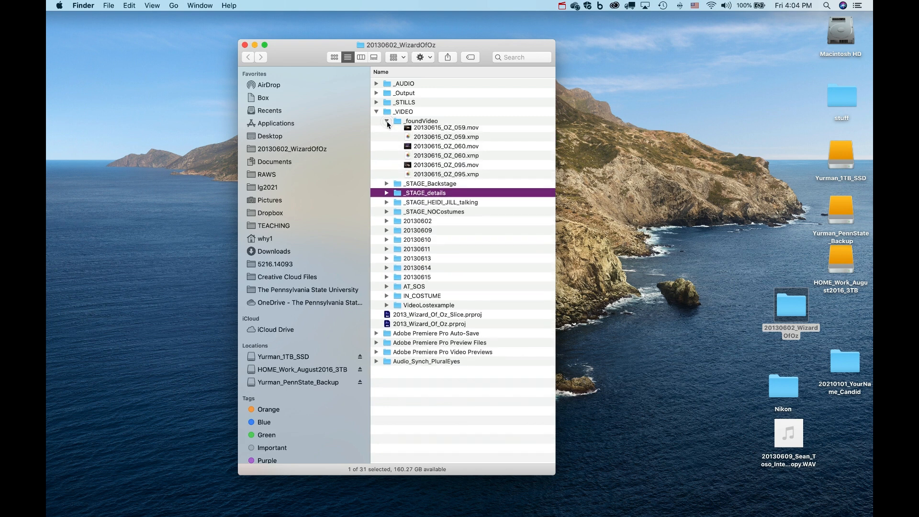
click(386, 121)
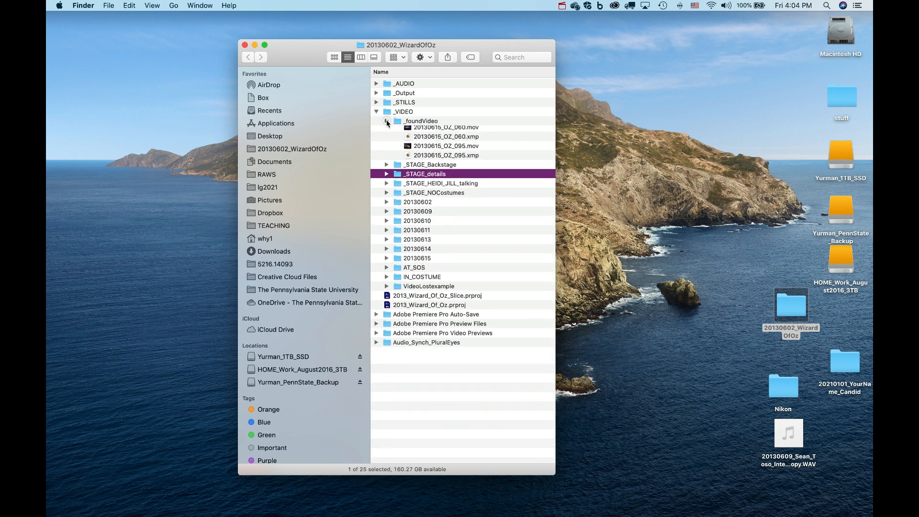
click(386, 140)
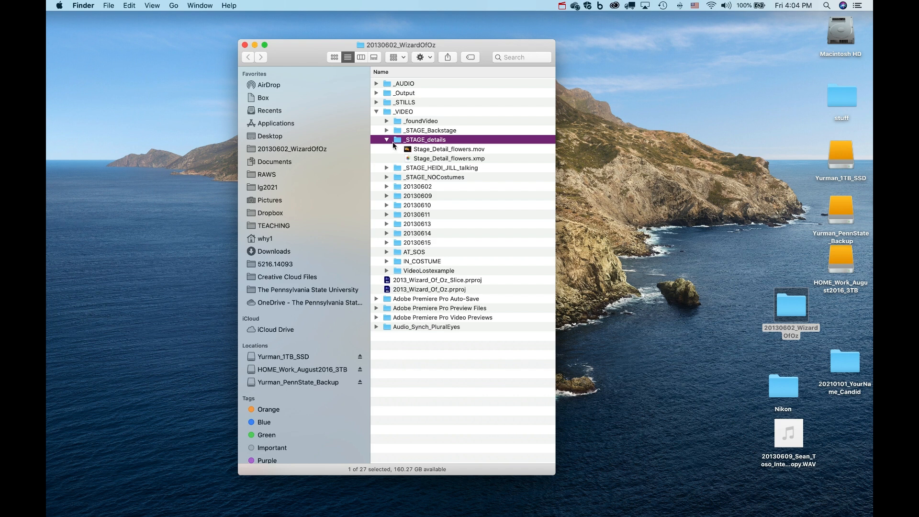
click(386, 139)
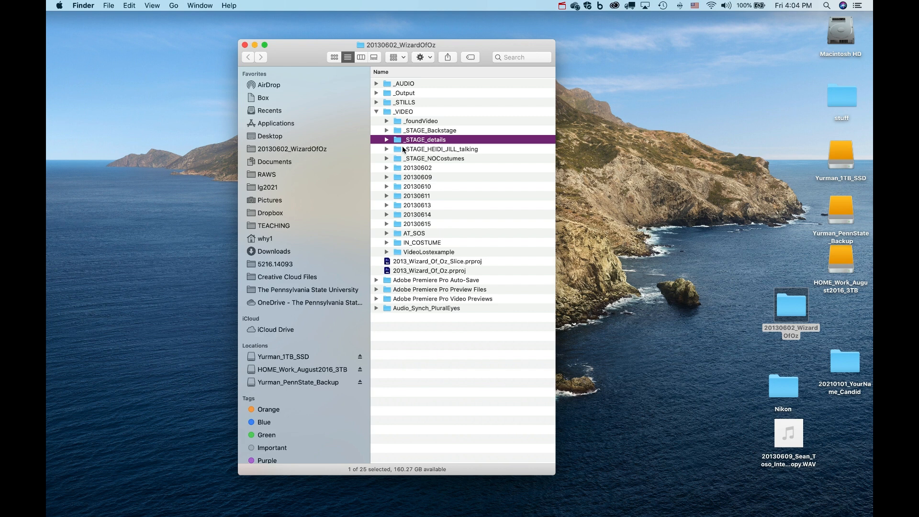
click(376, 111)
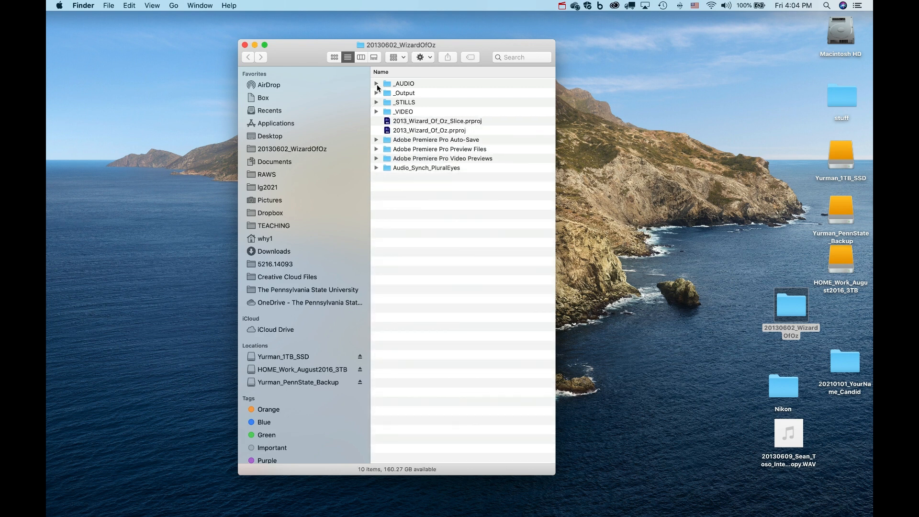
click(376, 84)
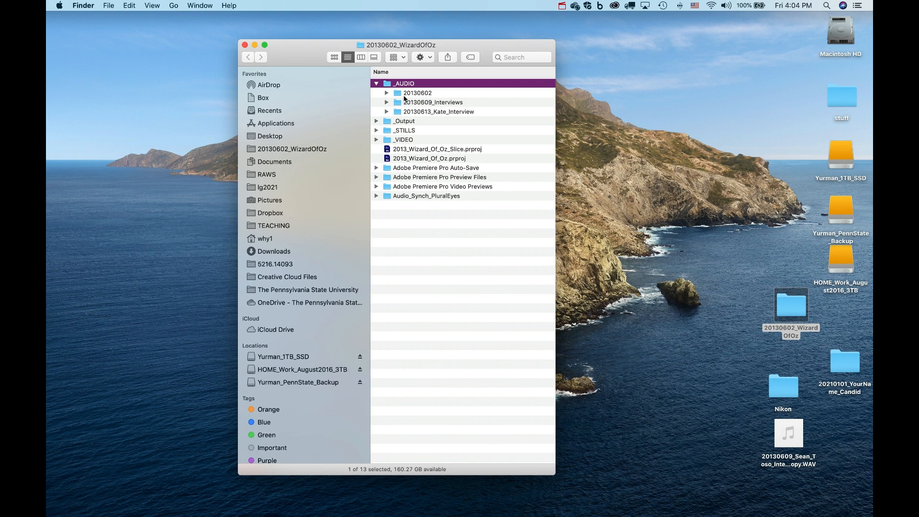
click(421, 103)
click(388, 102)
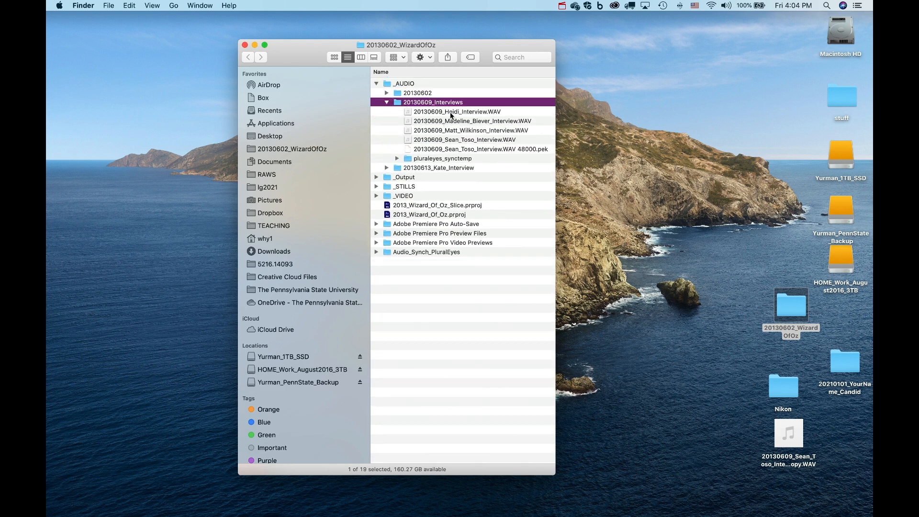
click(451, 113)
click(452, 121)
click(455, 131)
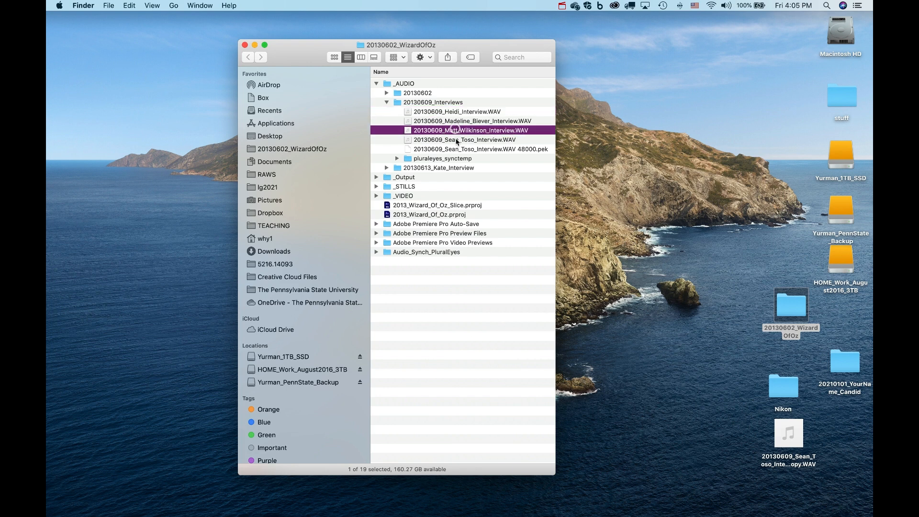
click(456, 140)
click(455, 149)
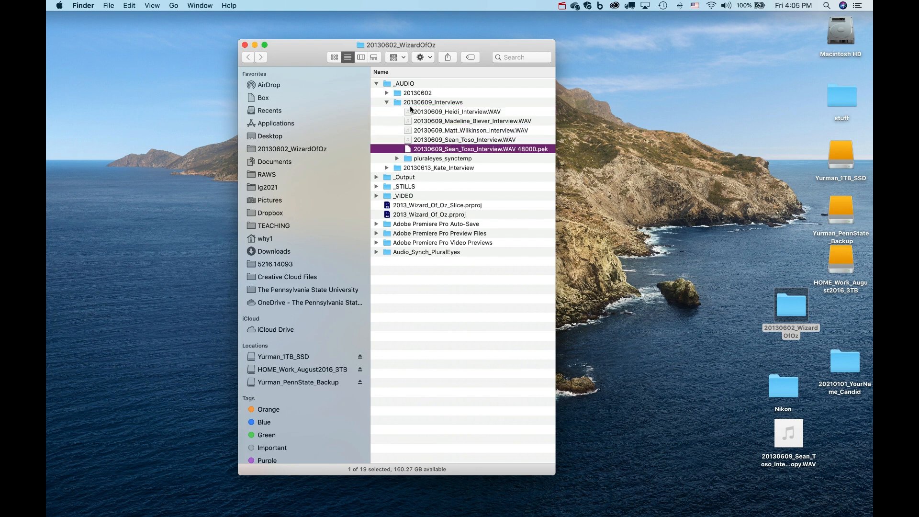
click(387, 103)
click(377, 84)
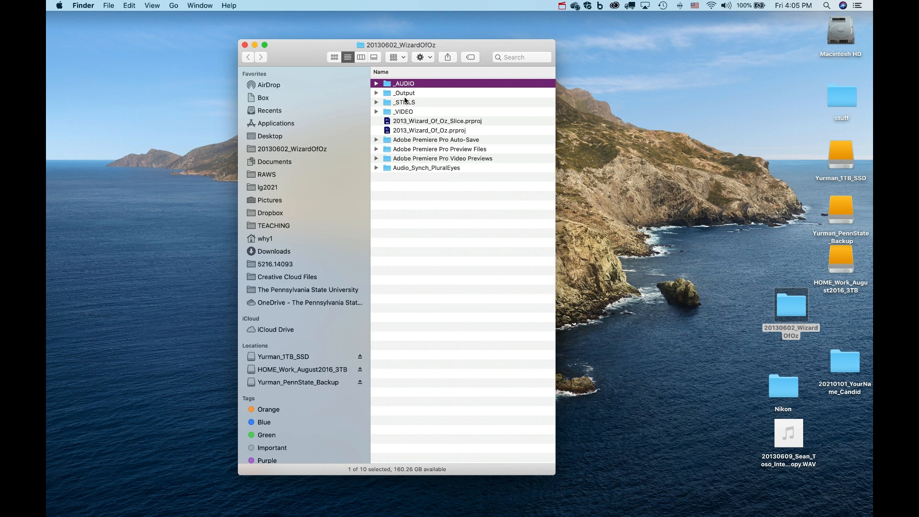
Close the project window, shift 2021_YourName_Keyword right, and place a new folder mid-desktop.
click(245, 45)
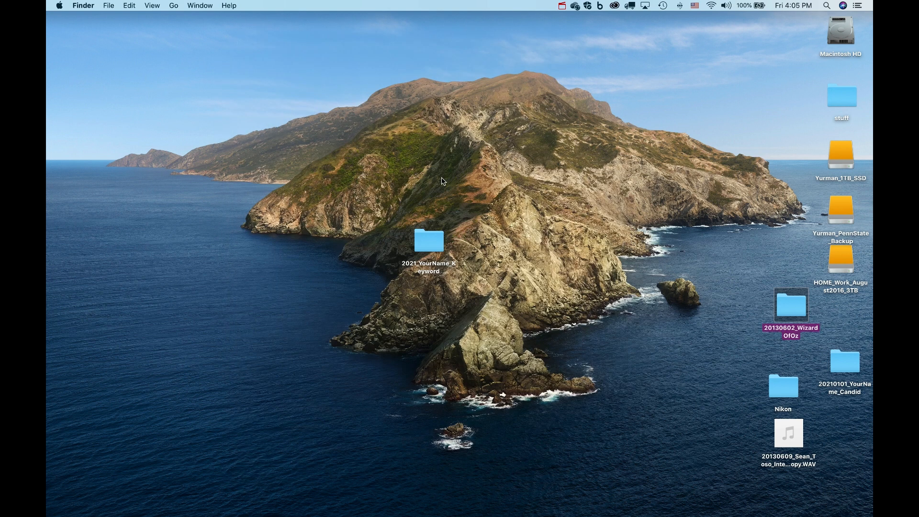
drag(439, 249, 782, 233)
click(109, 5)
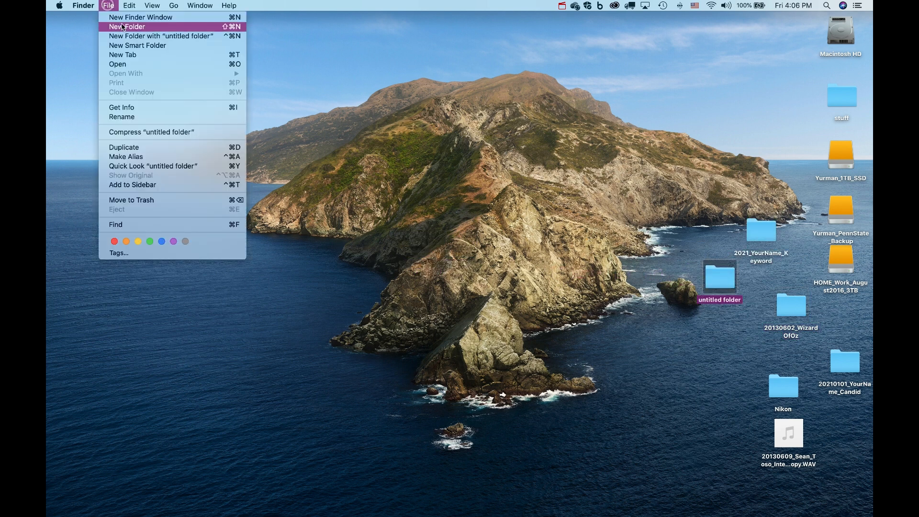
click(121, 27)
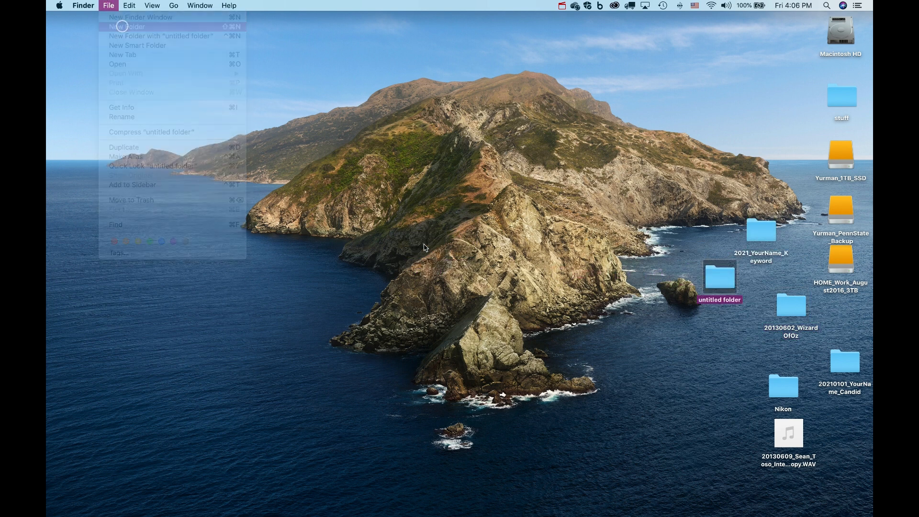
drag(770, 30, 454, 244)
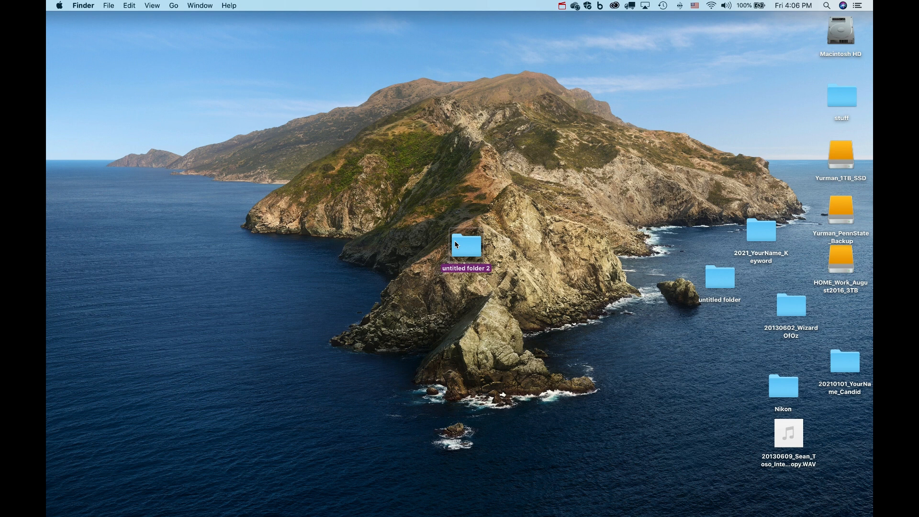
Rename the new folder 2021_Your_Name_demo and open it.
click(468, 267)
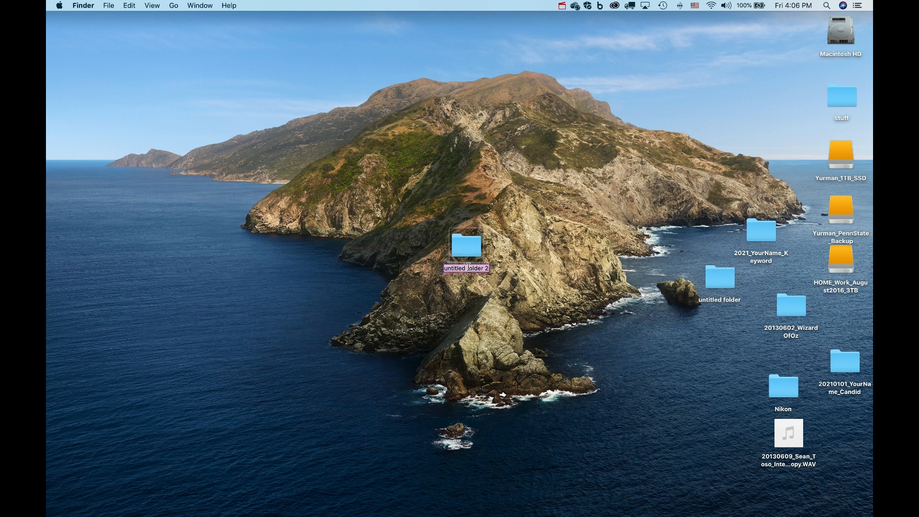
text(2021)
text(zz)
key(BackSpace)
key(BackSpace)
text(_Your_Name_keyw)
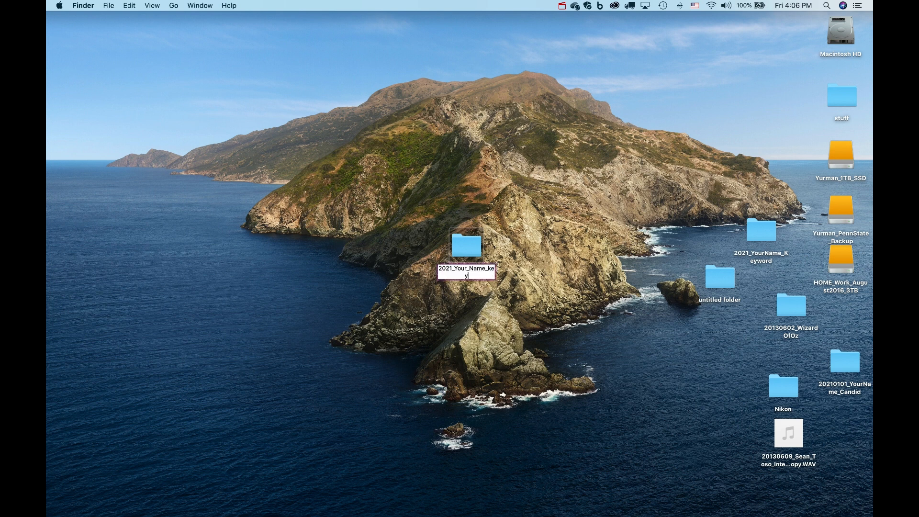
key(BackSpace)
key(BackSpace)
key(BackSpace)
key(BackSpace)
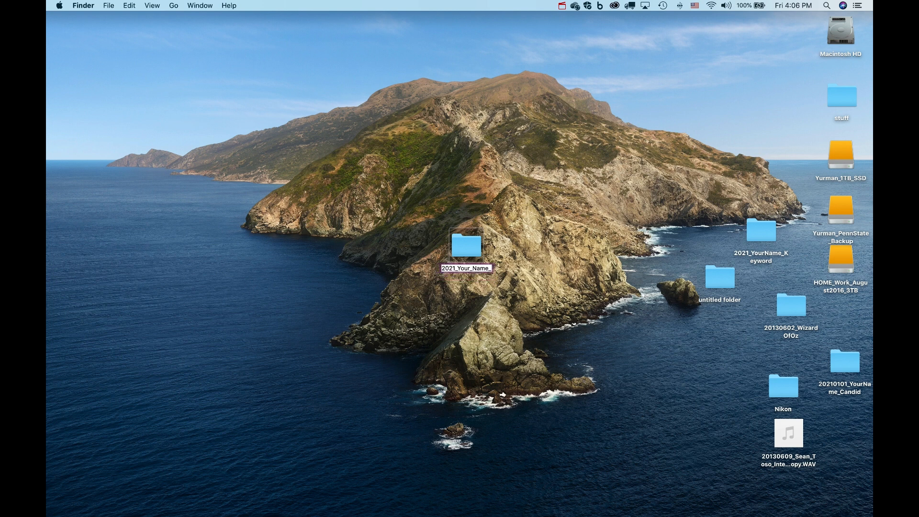
text(demo)
key(Return)
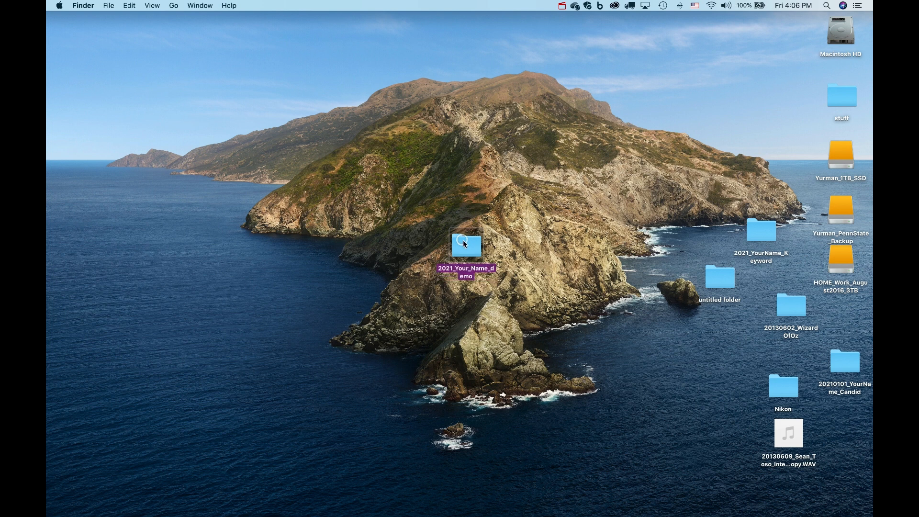
double_click(463, 240)
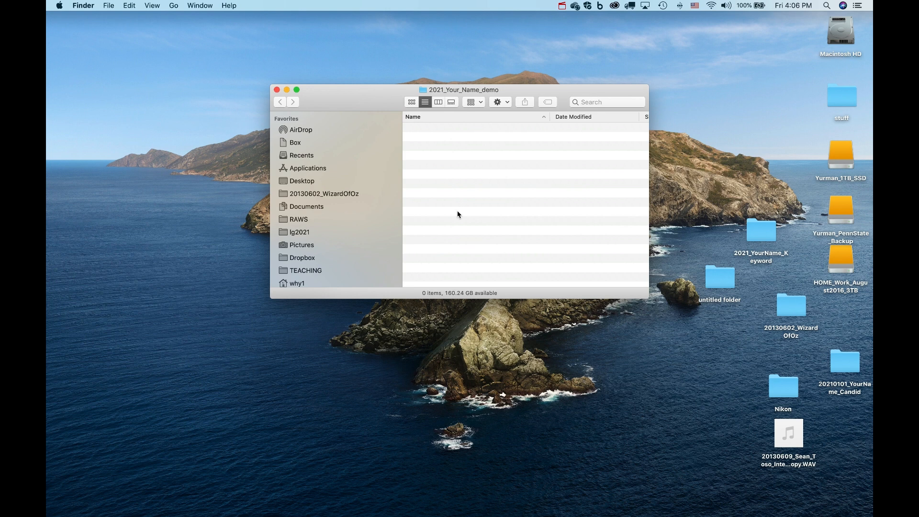
Create the VIDEO, AUDIO and STILLS subfolders.
right_click(458, 215)
click(470, 215)
text(VIDEO)
key(Return)
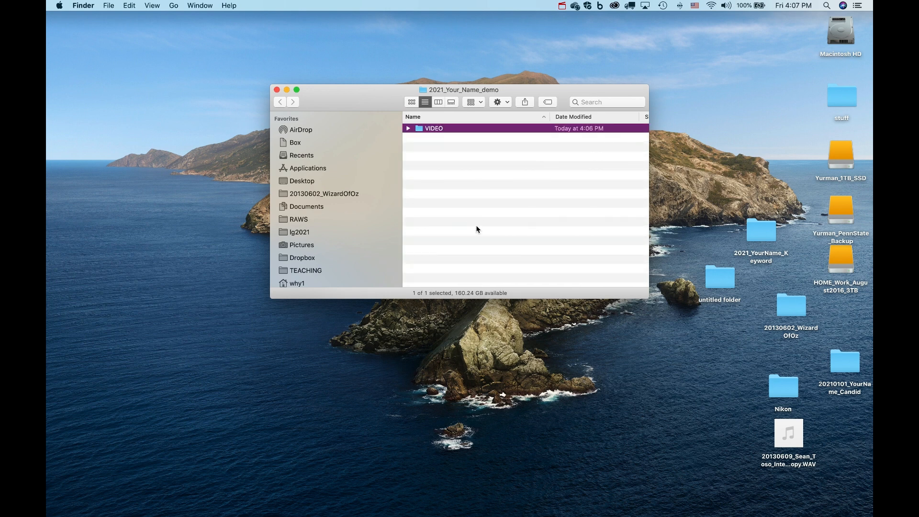
right_click(477, 229)
click(484, 230)
text(AUDIO)
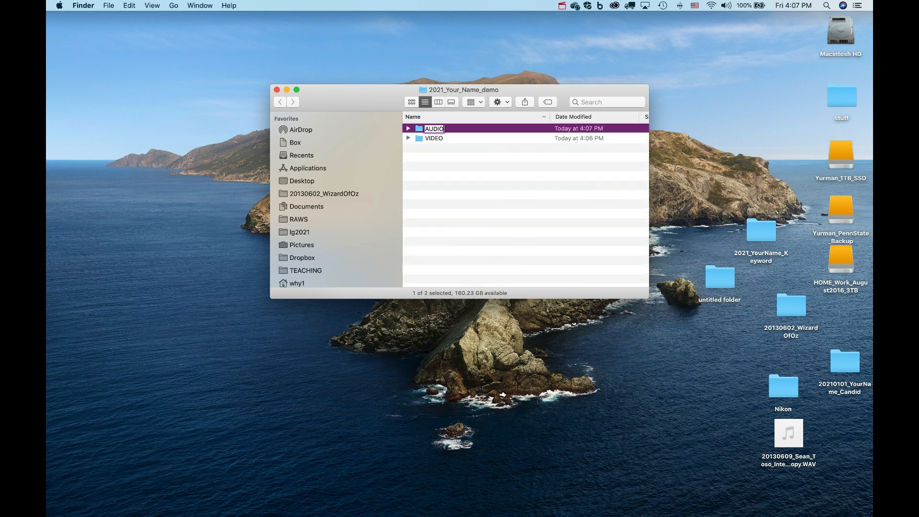
key(Return)
right_click(474, 227)
click(488, 228)
text(STI)
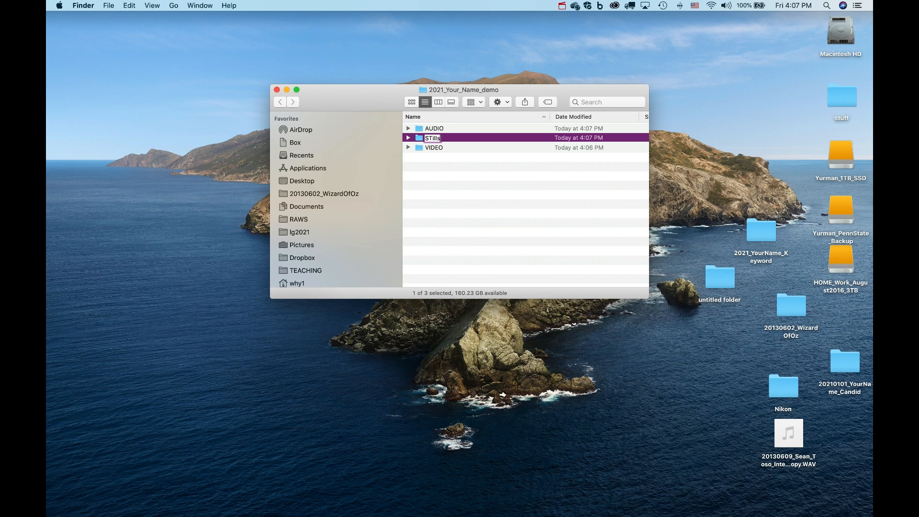
text(LLS)
Add the GRAPHICS and _OUTPUT subfolders and clear the selection.
right_click(479, 212)
click(492, 220)
text(GRAPHICS)
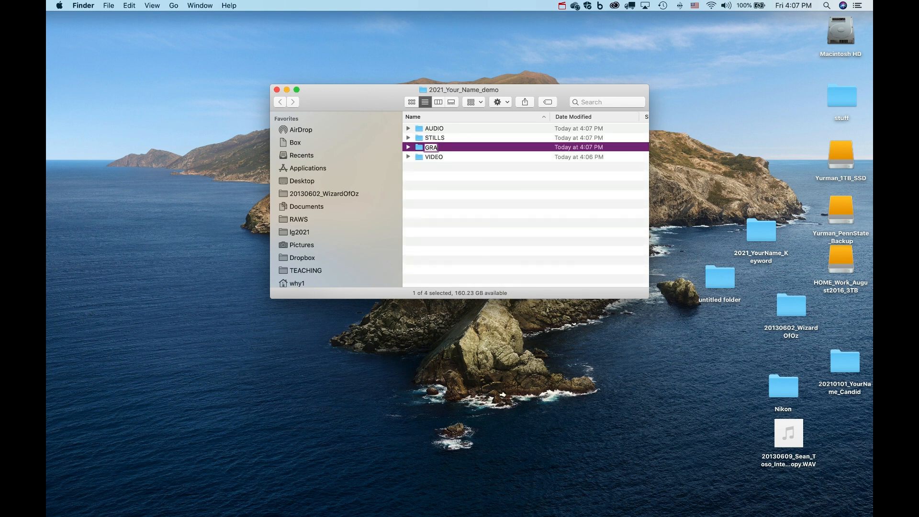
key(Return)
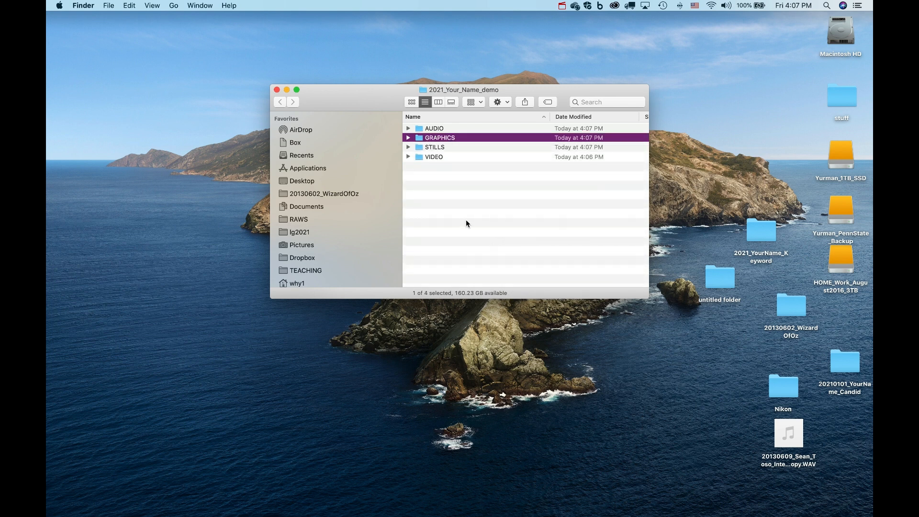
right_click(467, 219)
click(478, 223)
text(_OUTPUT)
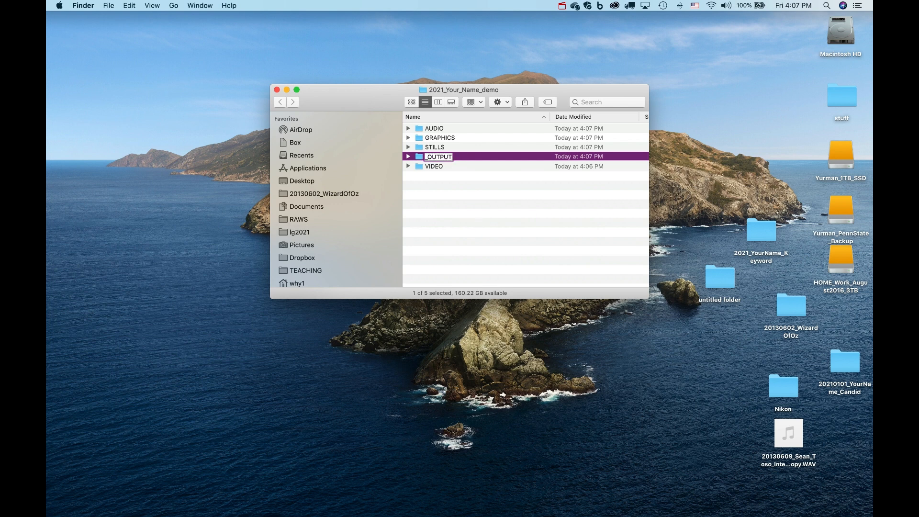
key(Return)
click(429, 187)
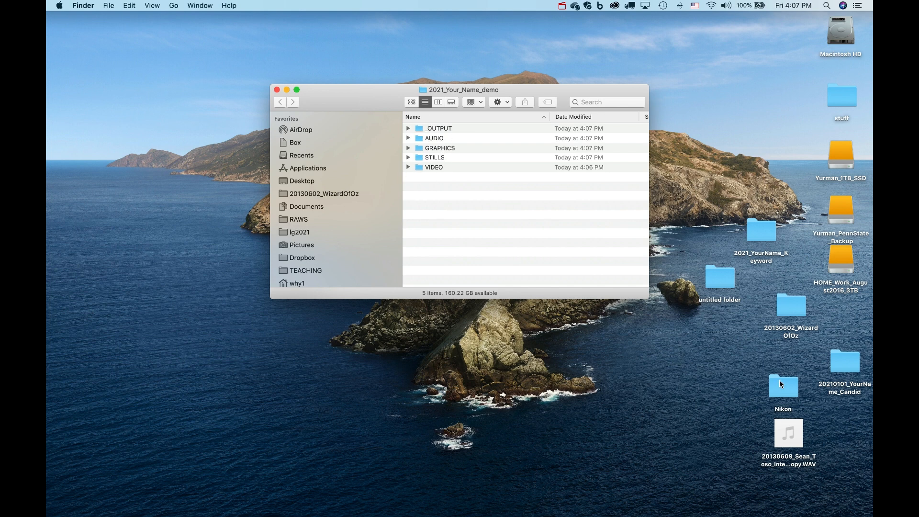
Open the Nikon folder, expand DCIM, and move the four .mov clips into VIDEO.
drag(628, 96, 513, 101)
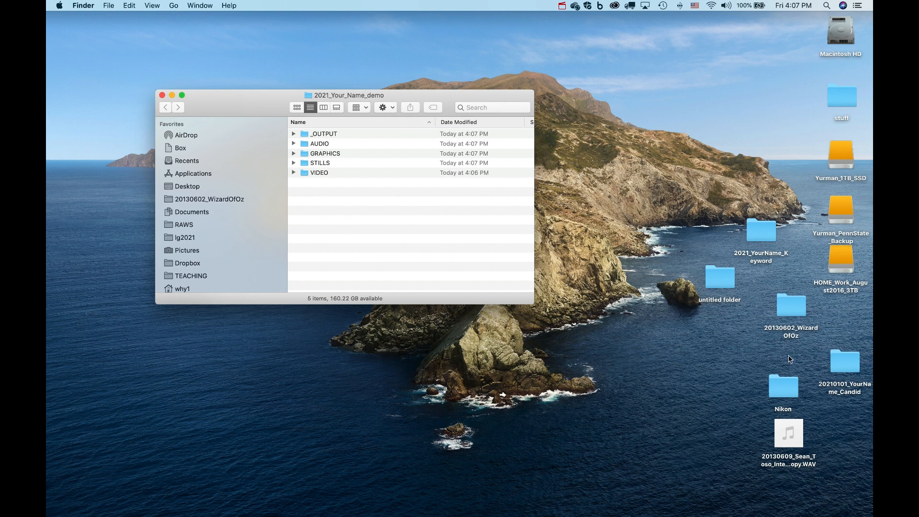
double_click(784, 386)
drag(389, 106, 575, 92)
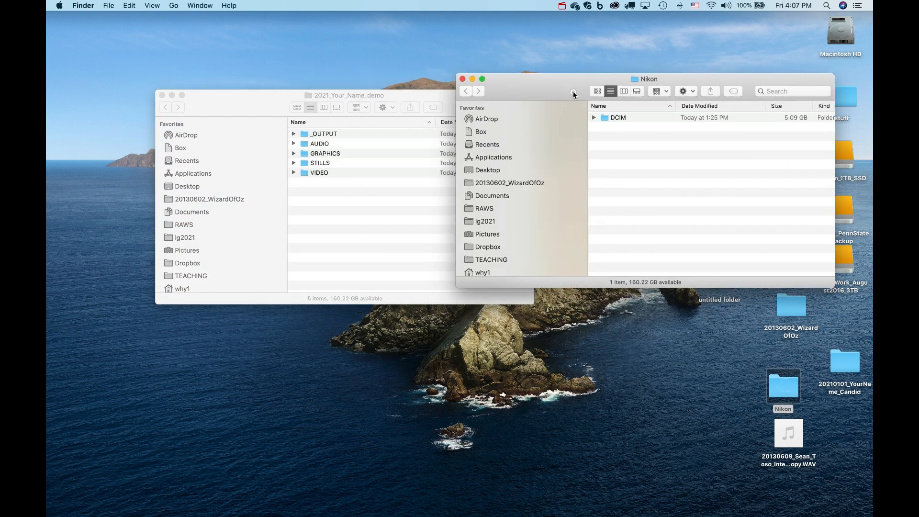
click(594, 118)
click(594, 117)
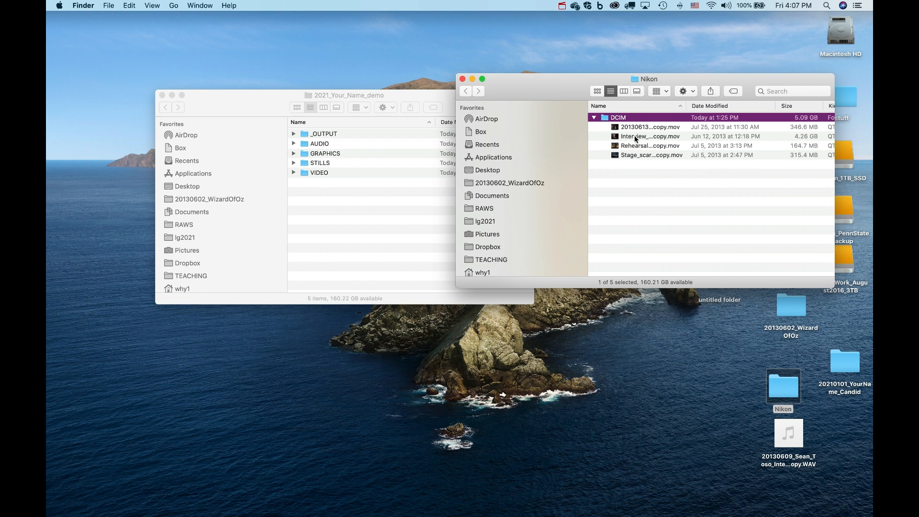
drag(626, 165, 321, 177)
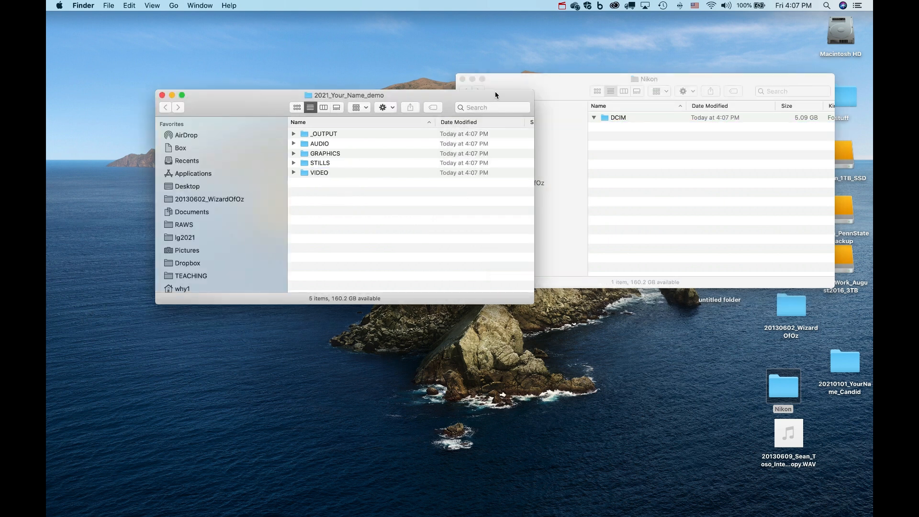
Close the Nikon window and put the WAV recording into the AUDIO folder.
click(470, 78)
click(462, 79)
mouse_move(792, 432)
drag(792, 433, 328, 146)
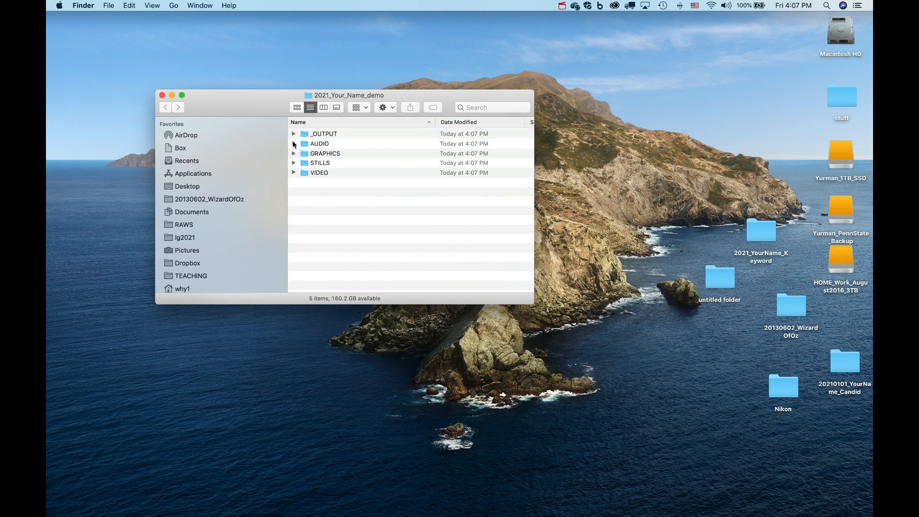
Check the AUDIO and VIDEO contents and point out the GRAPHICS and STILLS folders.
click(294, 145)
click(293, 145)
click(293, 173)
click(294, 173)
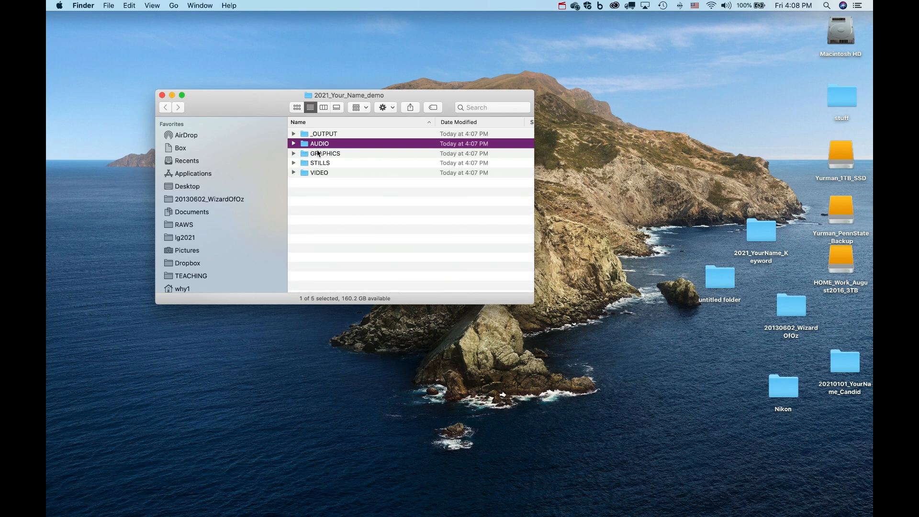
click(318, 153)
click(305, 164)
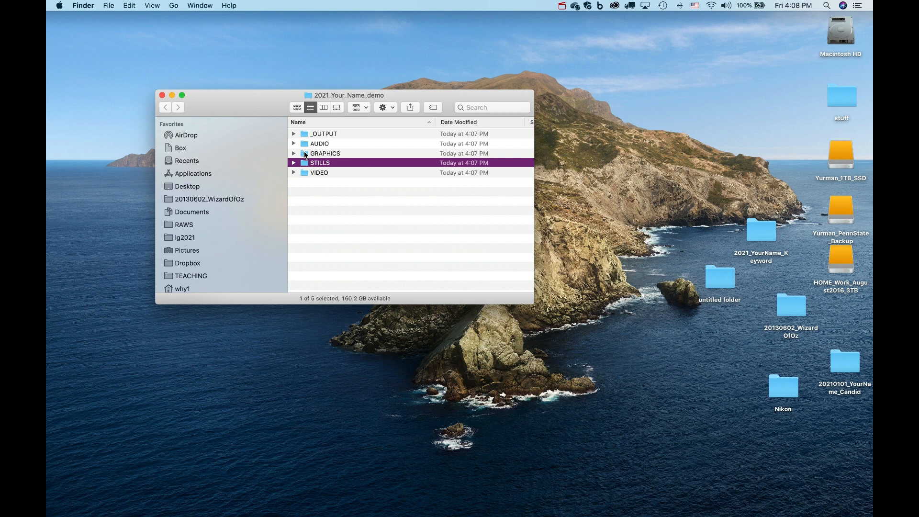
click(335, 197)
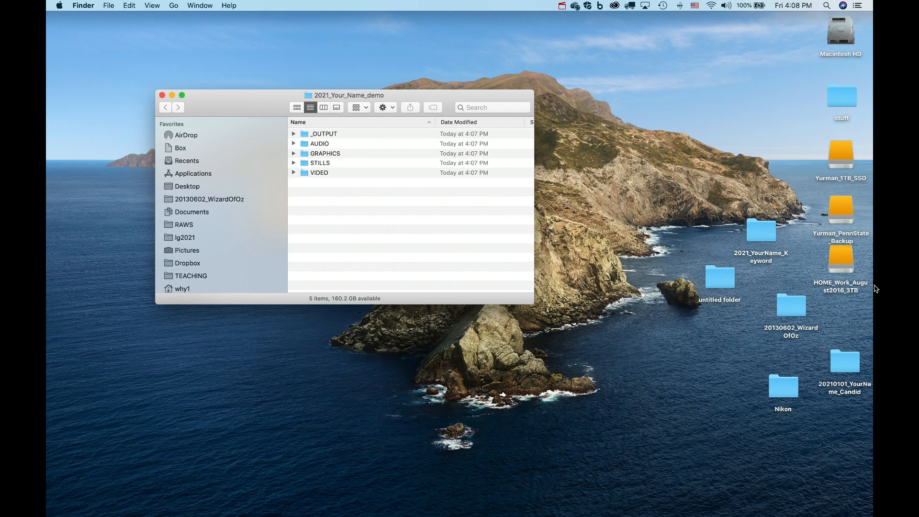
Launch Premiere Pro from the Dock.
click(108, 130)
mouse_move(48, 158)
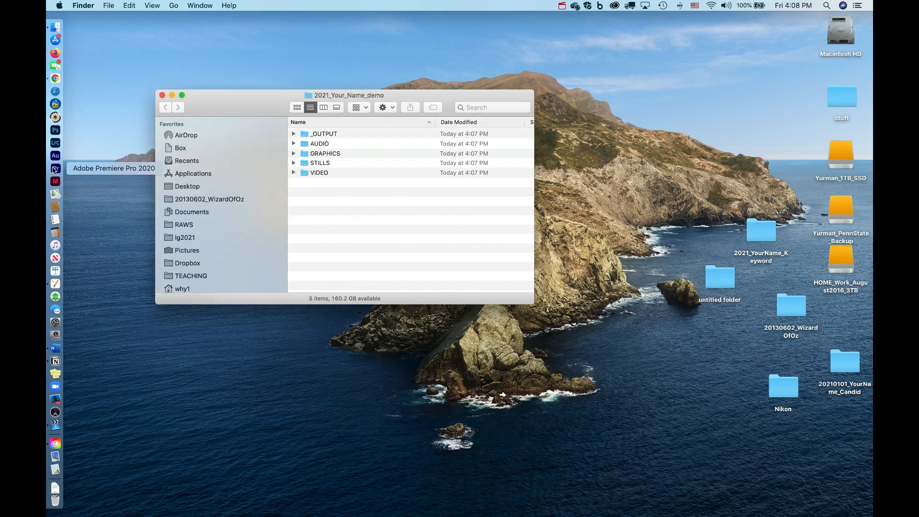
click(55, 168)
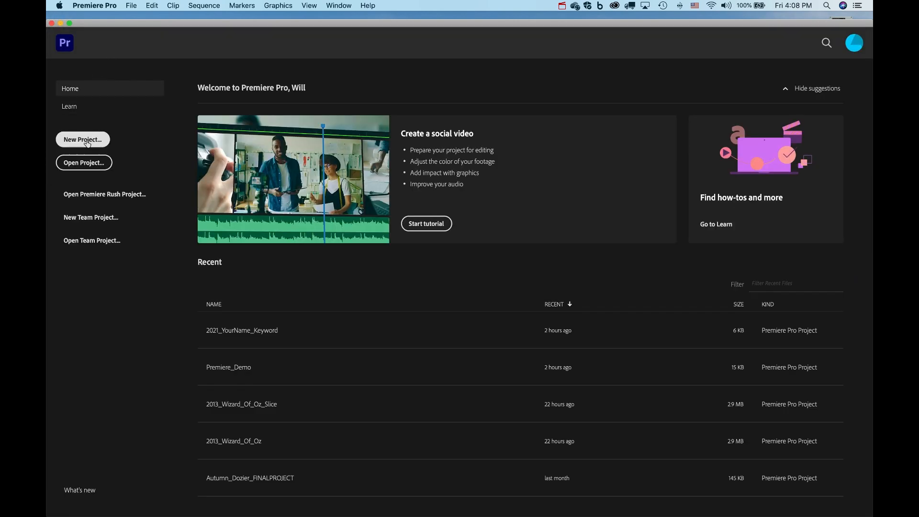
Name a new project 2021_Your_Name_Demo and set its location to Desktop > 2021_Your_Name_demo.
click(86, 142)
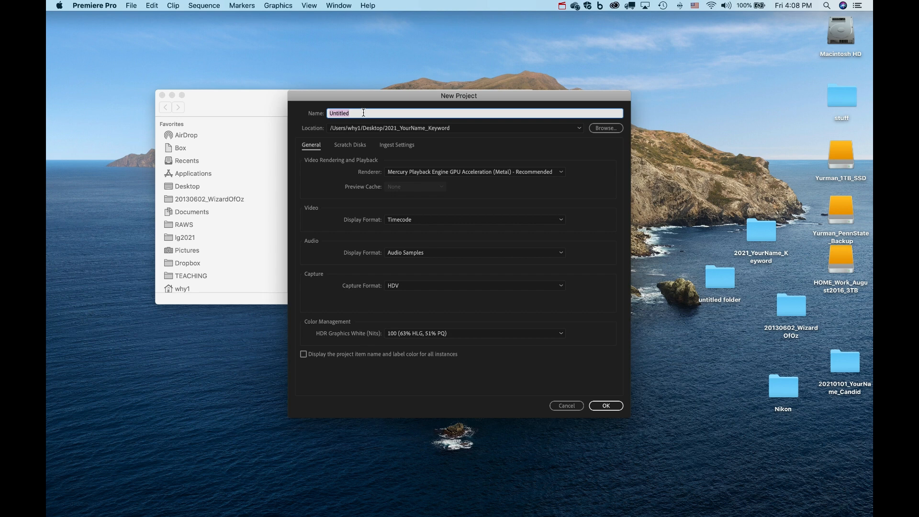
text(201)
text(1_YourName_Demo)
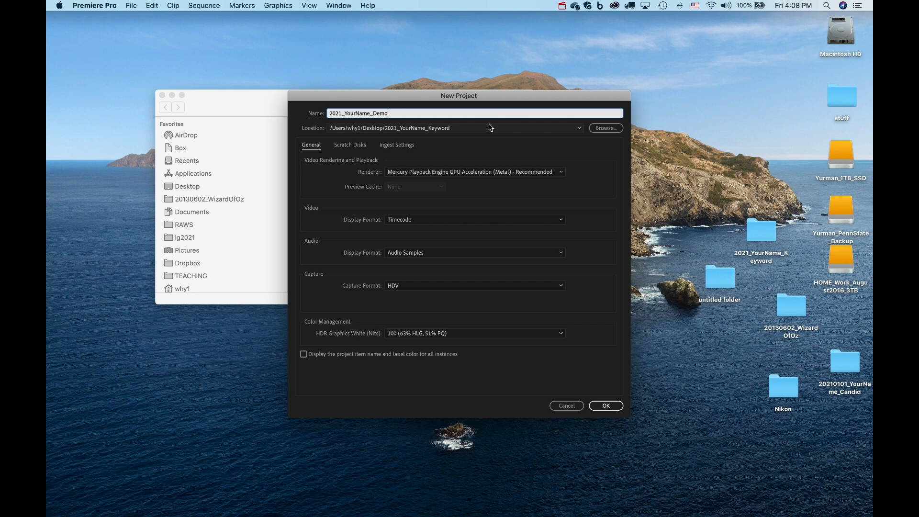
click(601, 130)
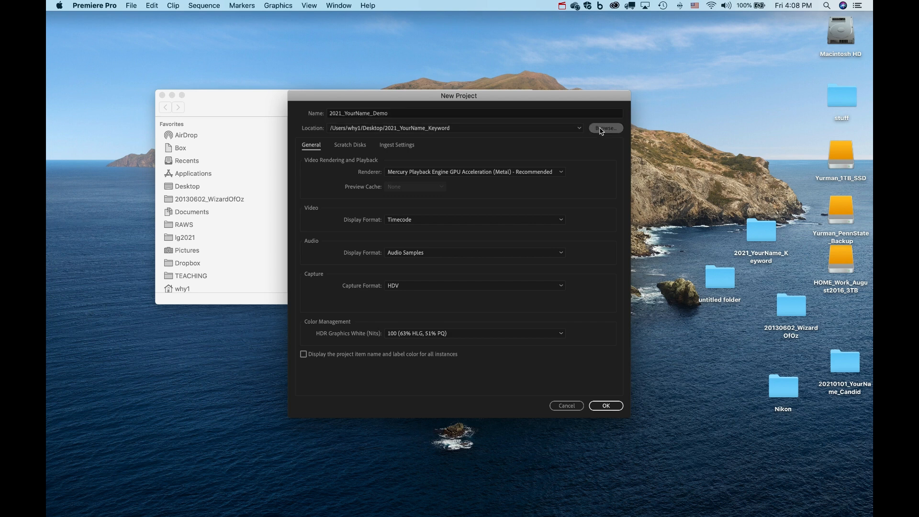
click(353, 202)
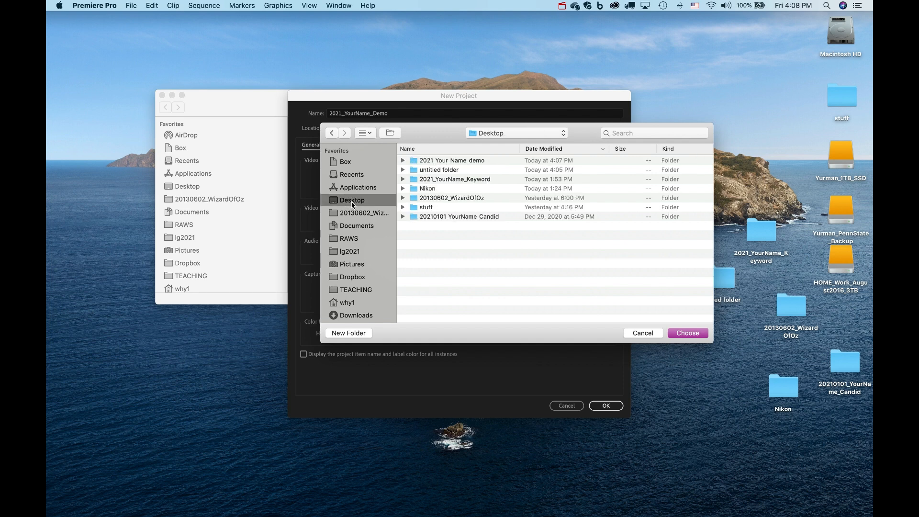
click(448, 162)
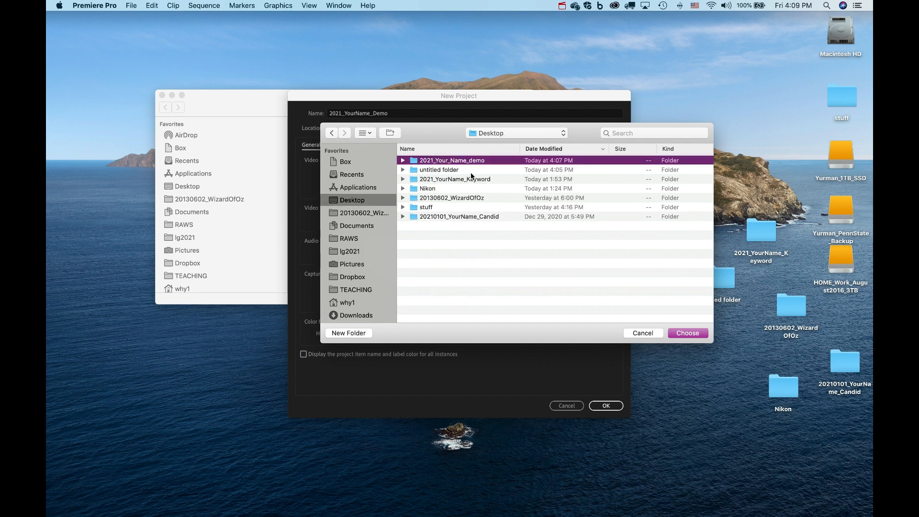
click(688, 332)
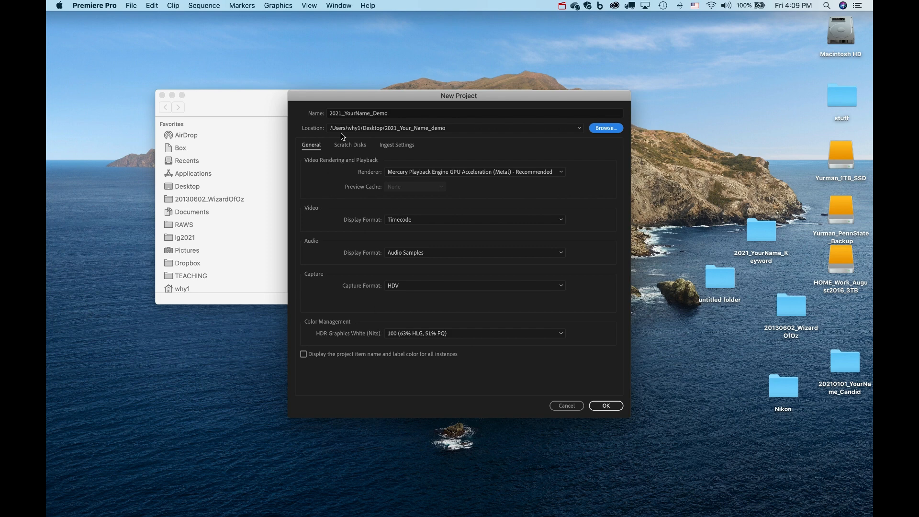
click(356, 114)
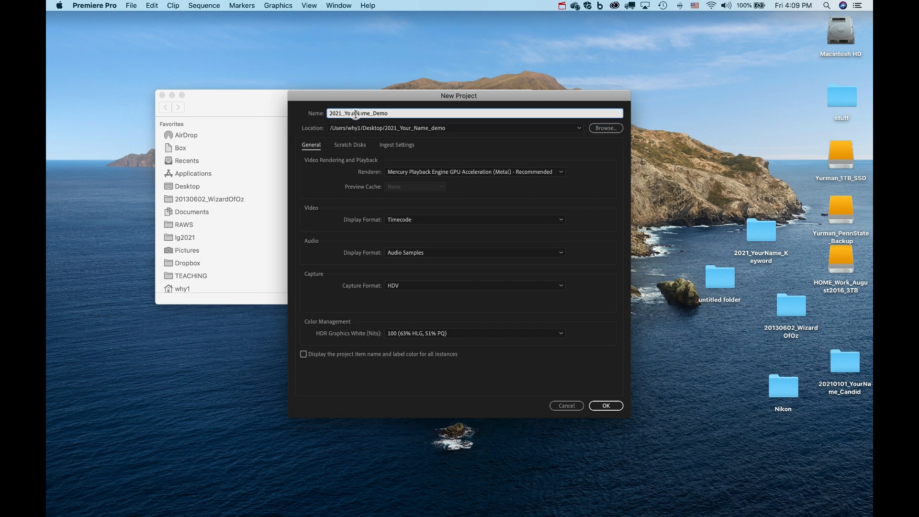
text(_)
Keep the Captured Video scratch disk at Same as Project and create the project.
click(352, 146)
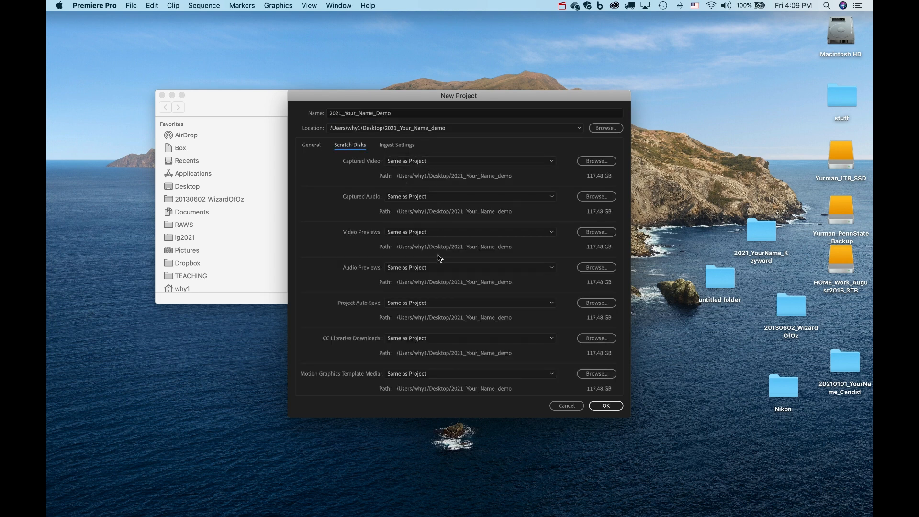
click(551, 159)
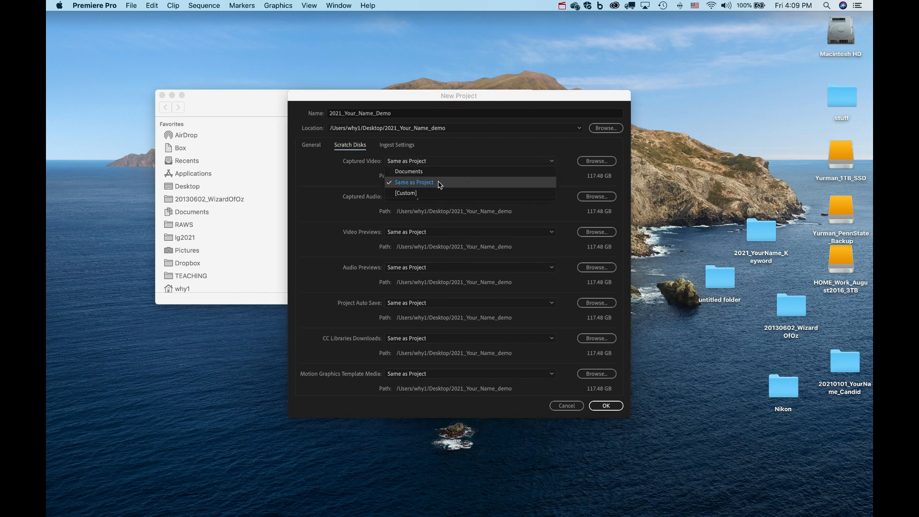
click(425, 173)
click(550, 160)
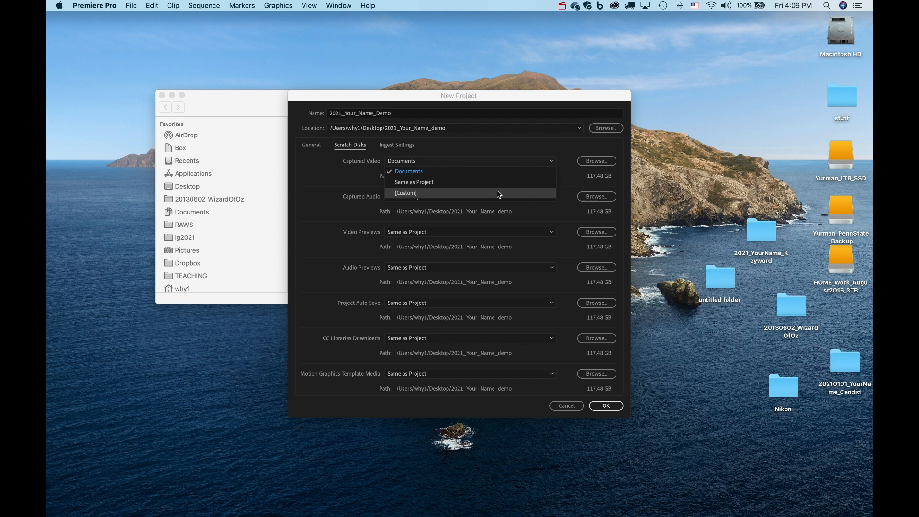
click(436, 185)
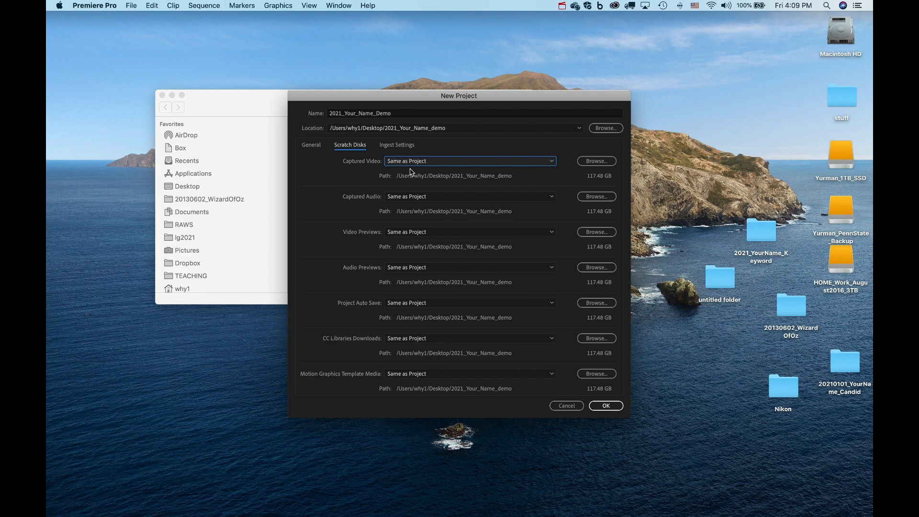
click(606, 406)
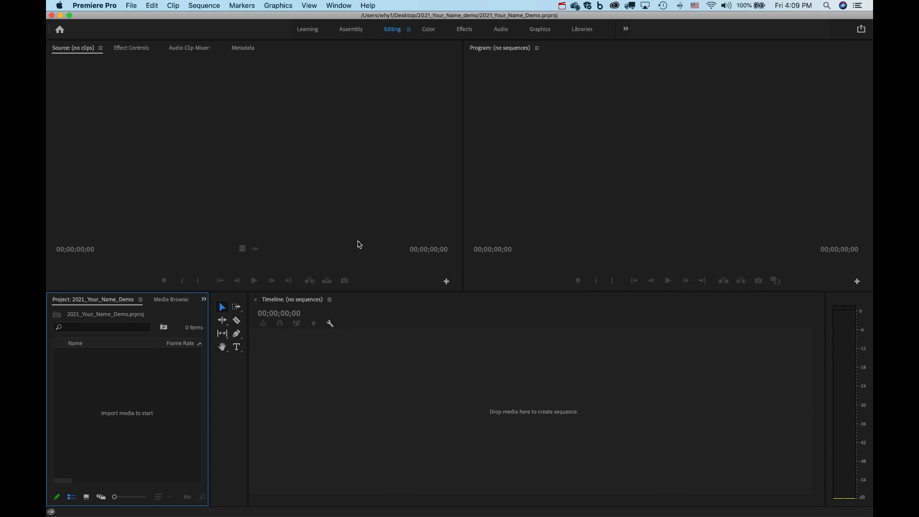
In Finder, check the new 2021_Your_Name_Demo.prproj file, then close the demo folder window.
key(super+Tab)
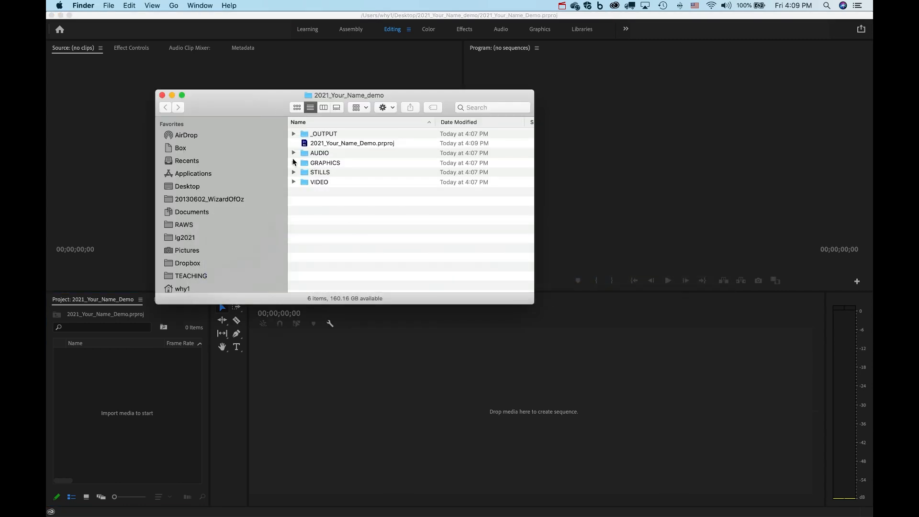
click(313, 144)
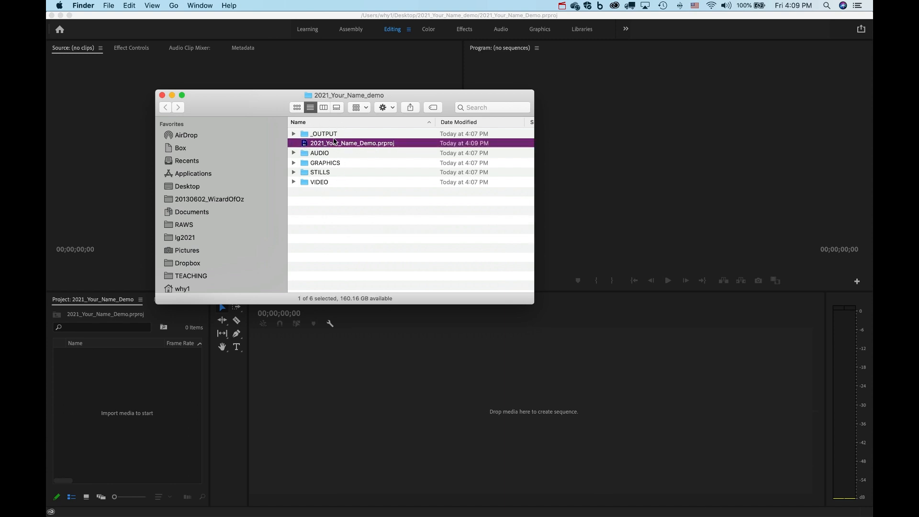
click(358, 221)
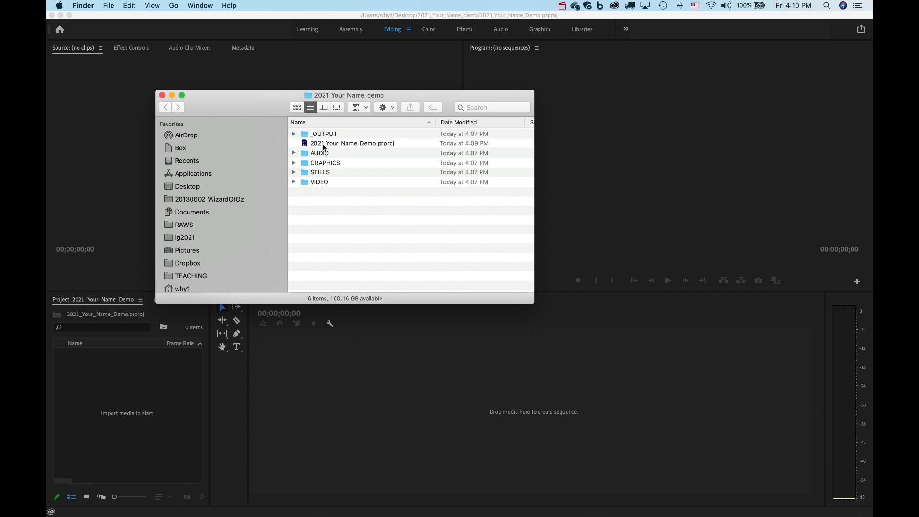
click(161, 95)
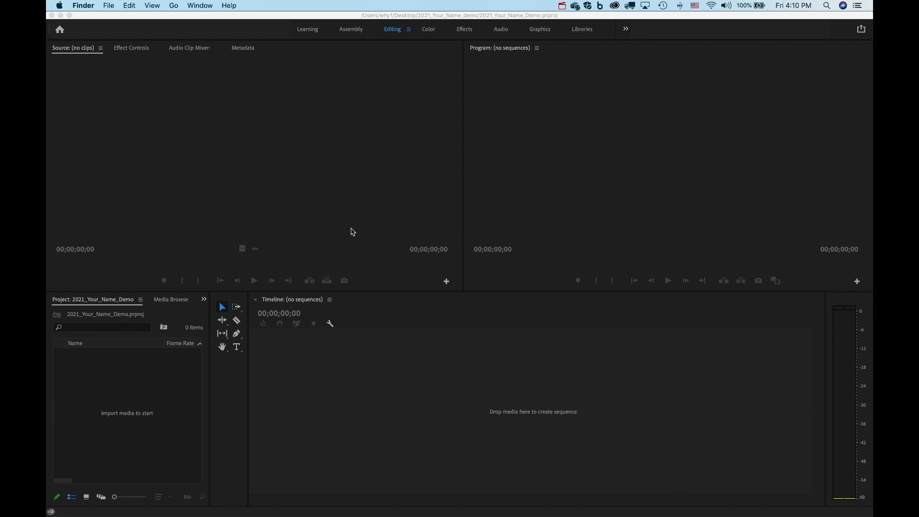
key(super+Tab)
key(super+Tab)
key(super+Tab)
key(super+Tab)
key(super+Tab)
key(super+Tab)
key(super+Tab)
key(super+Tab)
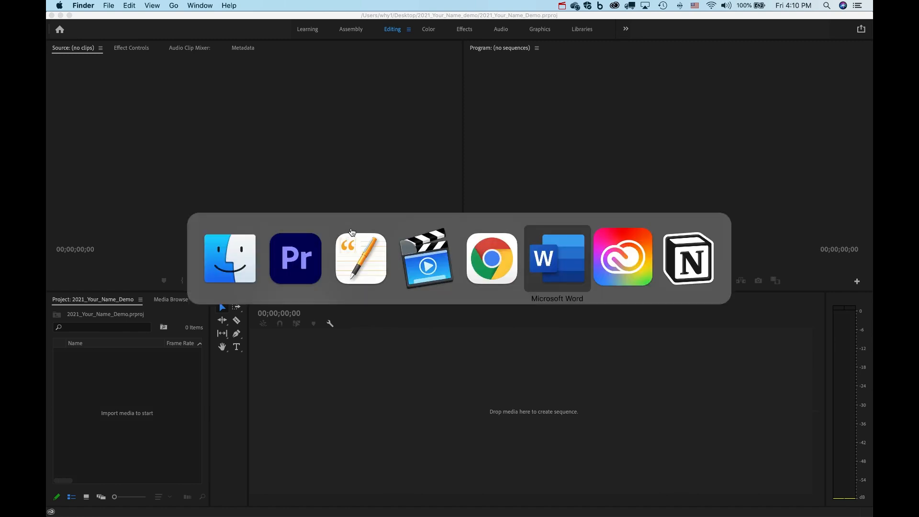
key(super+n)
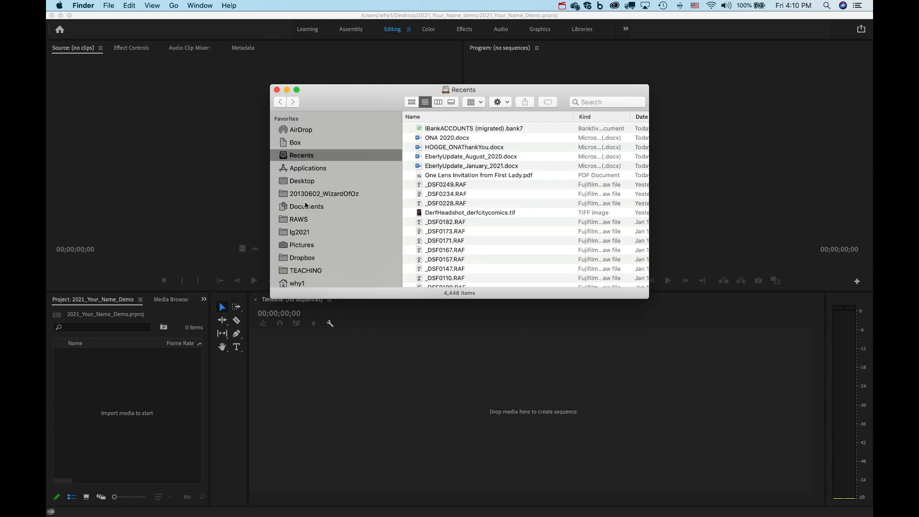
click(302, 181)
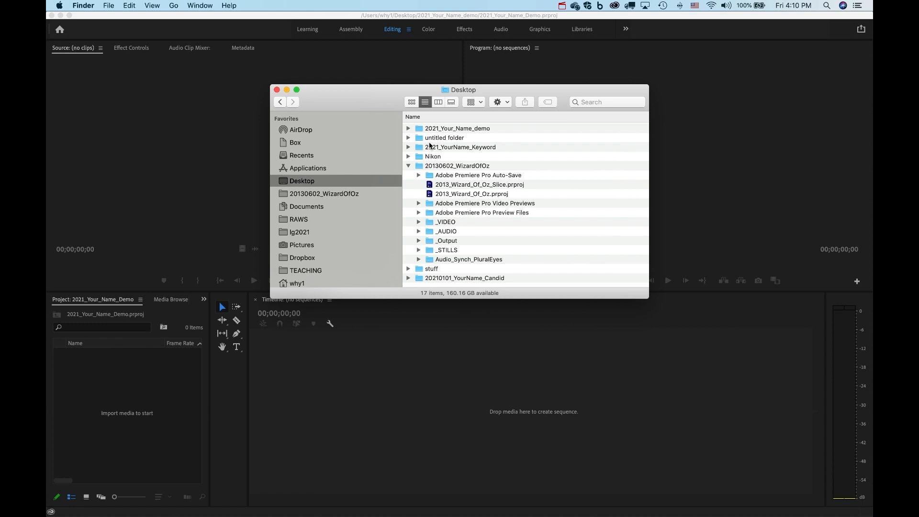
click(421, 129)
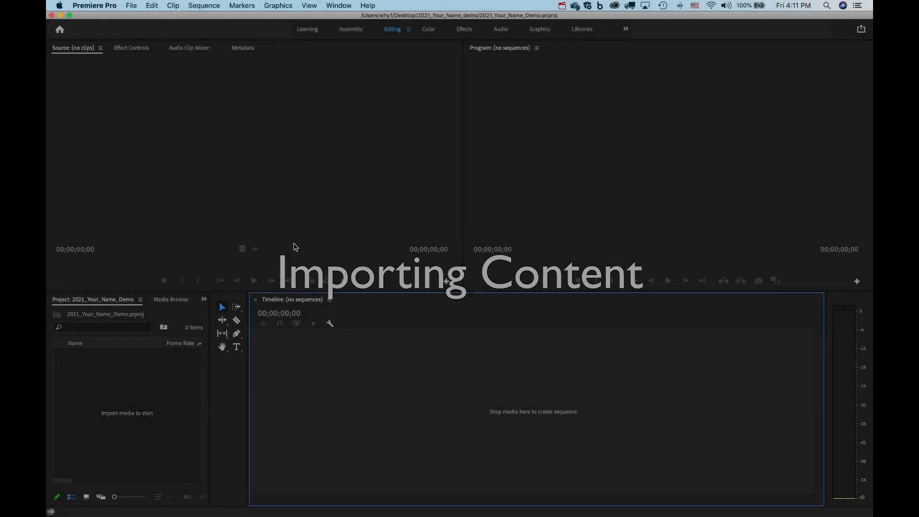
Preview the Learning, Assembly, Color and Effects workspaces, then widen the Program monitor in Editing.
click(151, 383)
click(240, 163)
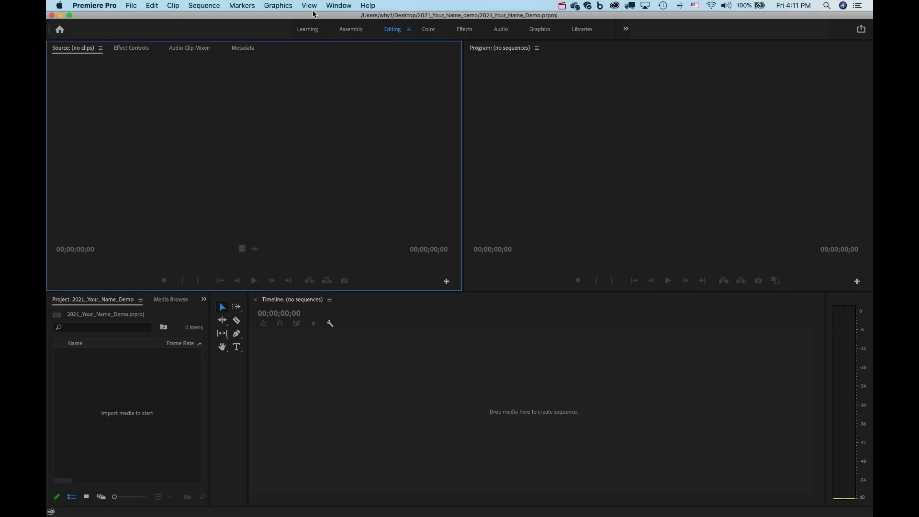
click(309, 30)
click(347, 31)
click(393, 30)
click(428, 32)
click(465, 31)
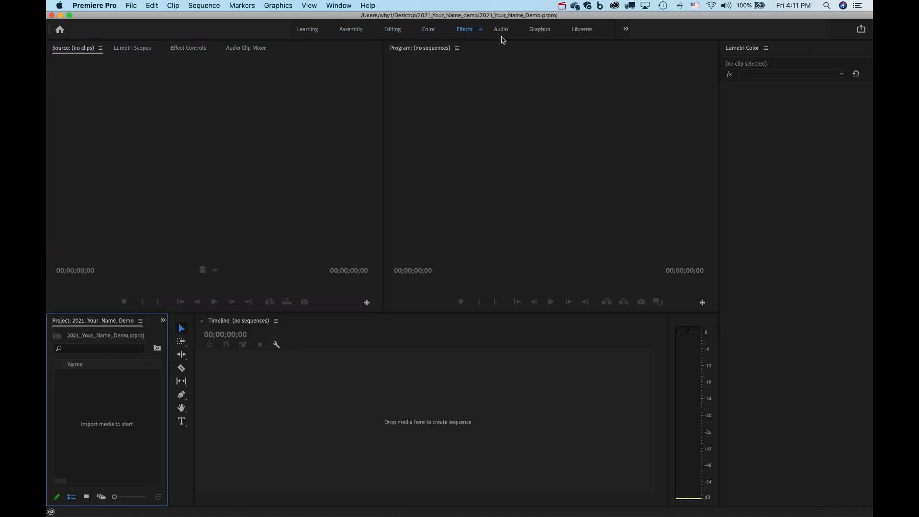
click(391, 31)
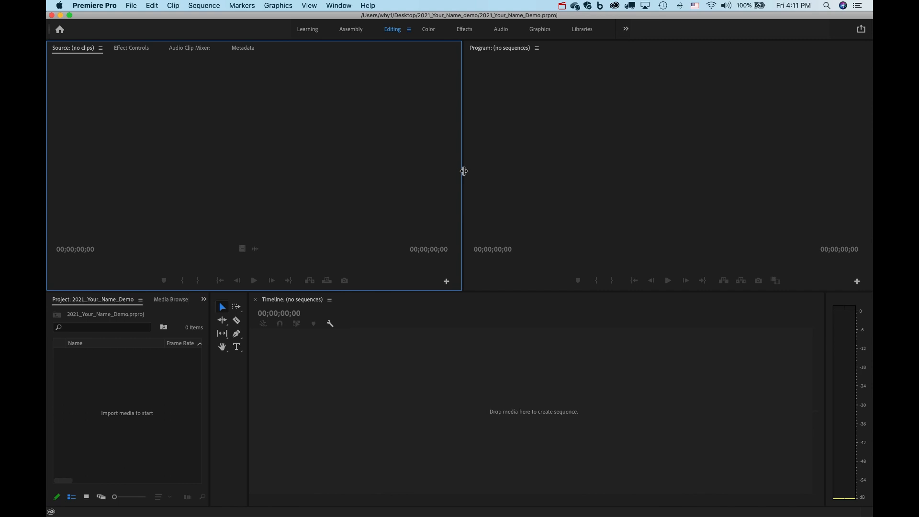
drag(468, 172, 407, 183)
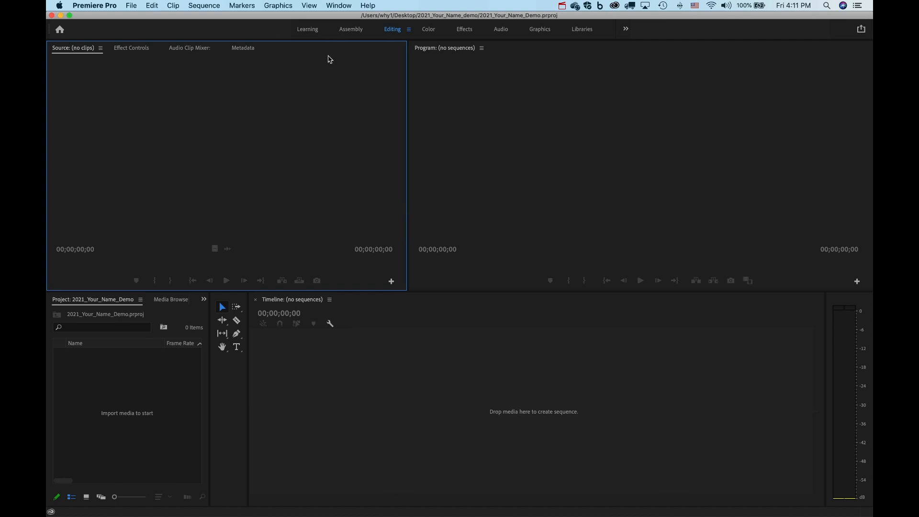
Reset the Editing workspace to its saved layout via Window > Workspaces.
click(337, 7)
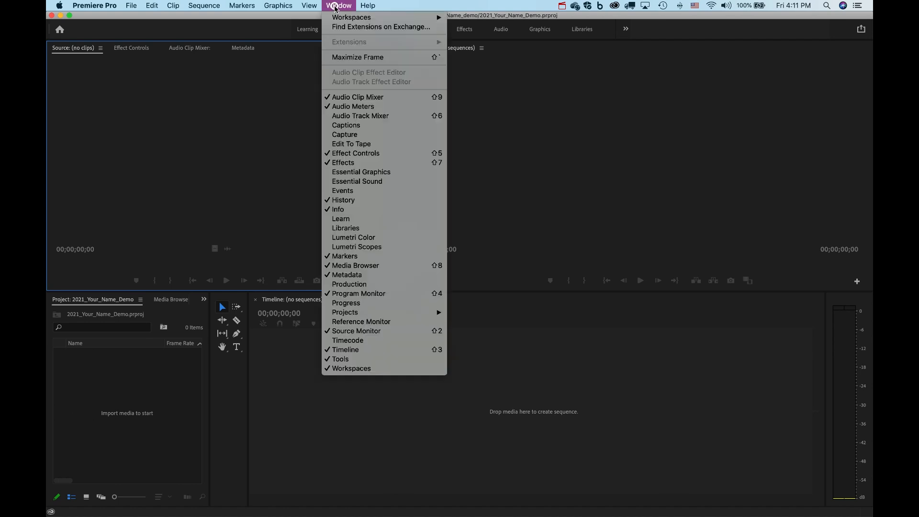
mouse_move(347, 18)
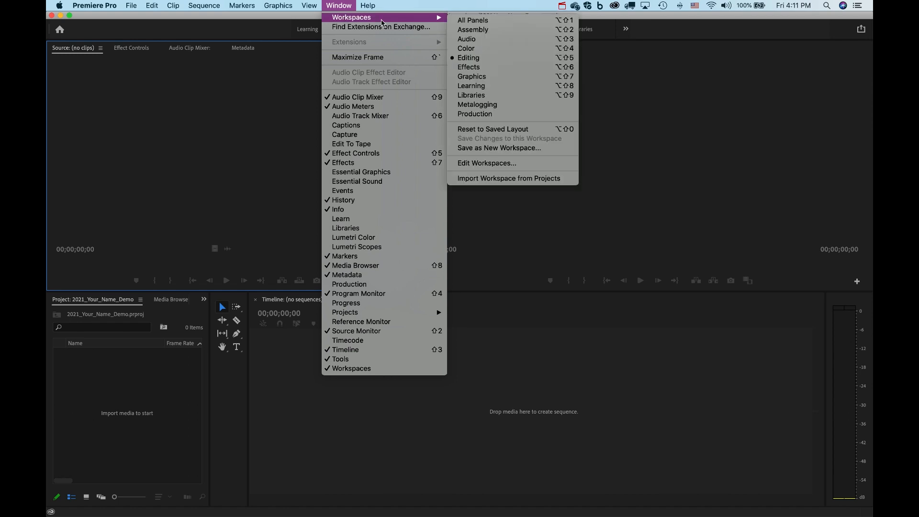
click(494, 129)
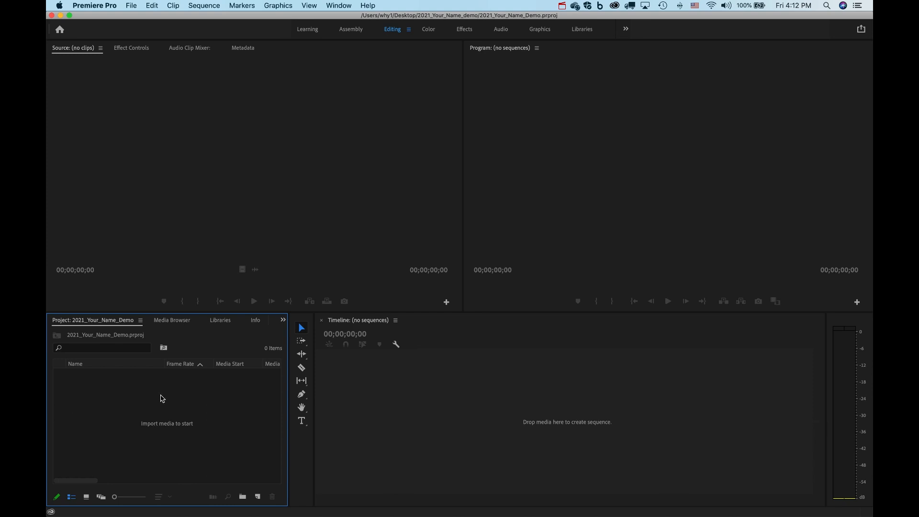
Move panel focus between the Source monitor, Program monitor and Project panel.
click(247, 177)
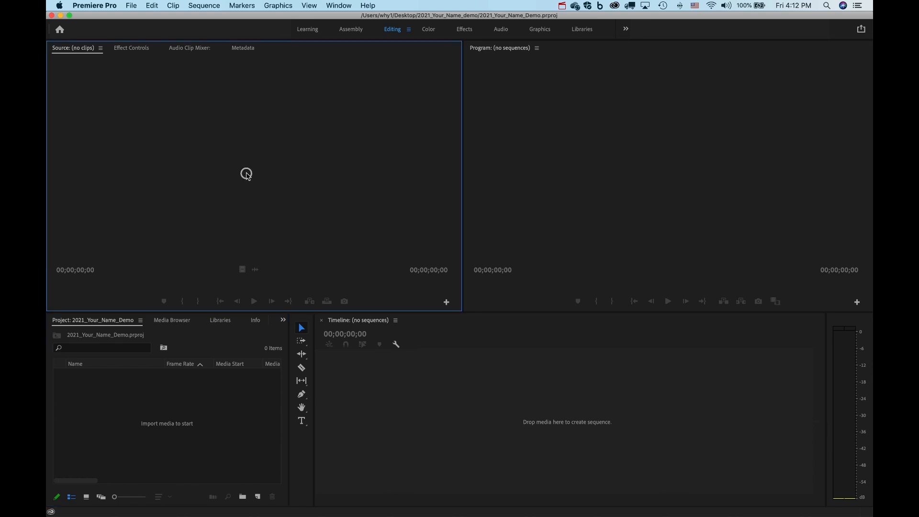
click(527, 143)
click(320, 147)
click(530, 158)
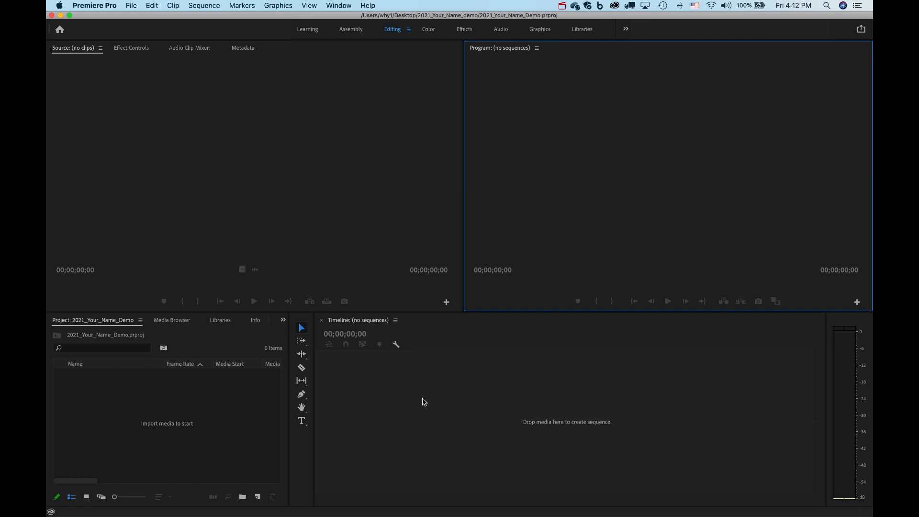
click(205, 417)
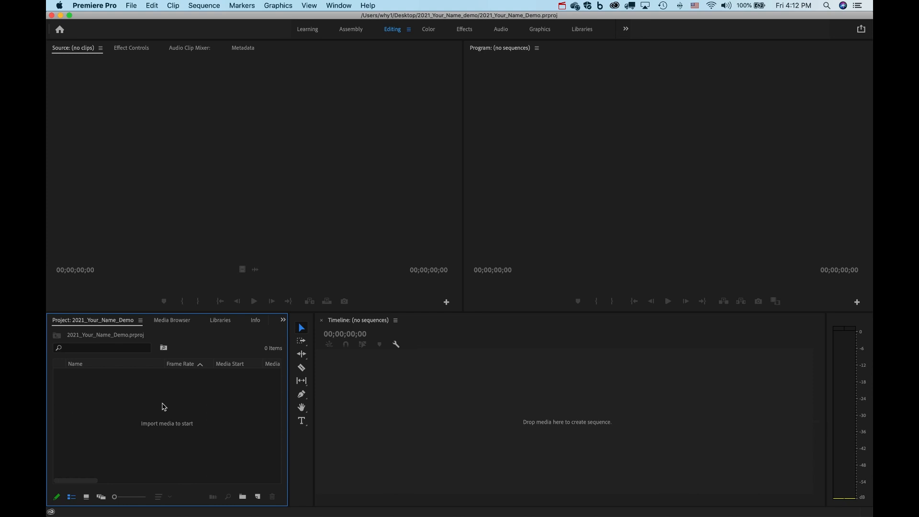
Look through the File menu commands without choosing one.
click(131, 7)
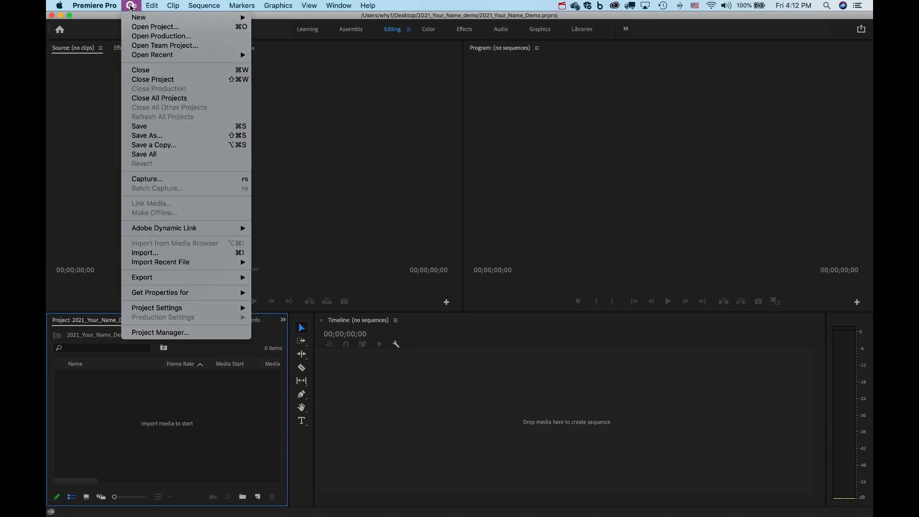
mouse_move(264, 10)
mouse_move(134, 3)
click(179, 392)
Import the whole VIDEO folder from 2021_Your_Name_demo as a bin.
click(130, 6)
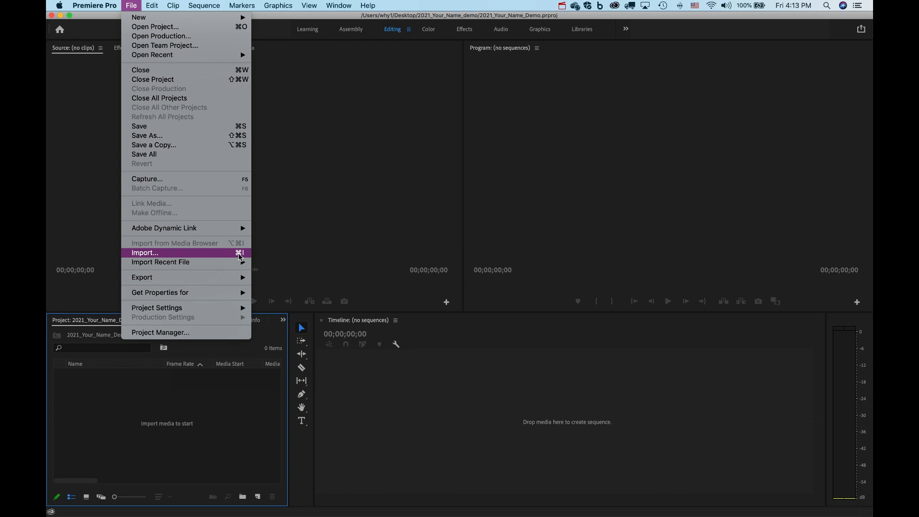
click(239, 255)
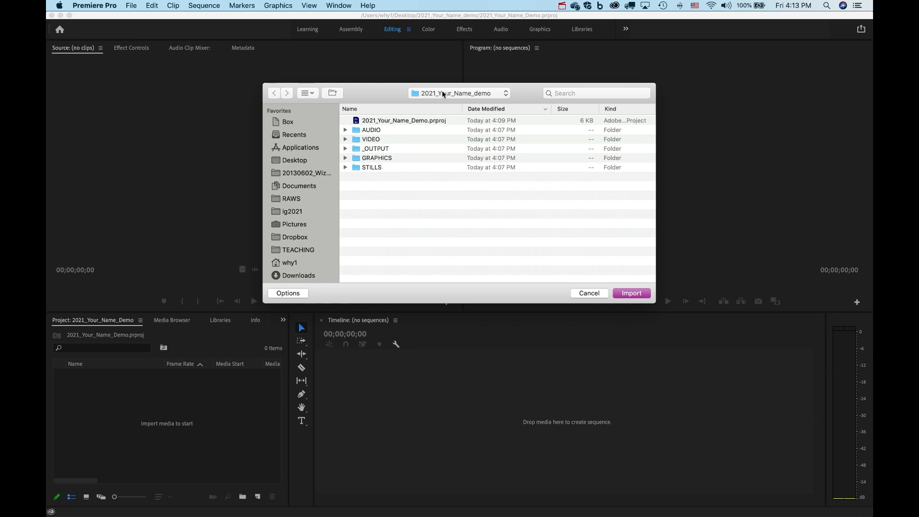
click(346, 139)
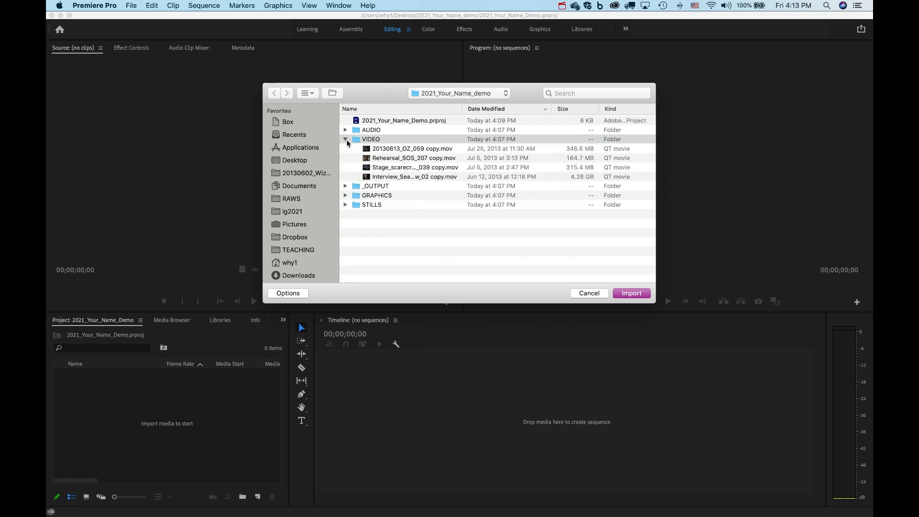
click(365, 149)
click(367, 158)
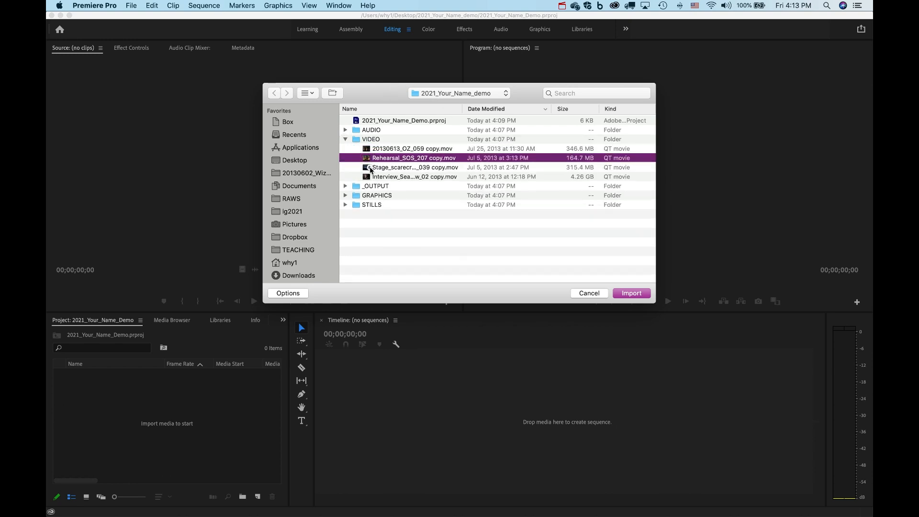
click(370, 167)
click(371, 177)
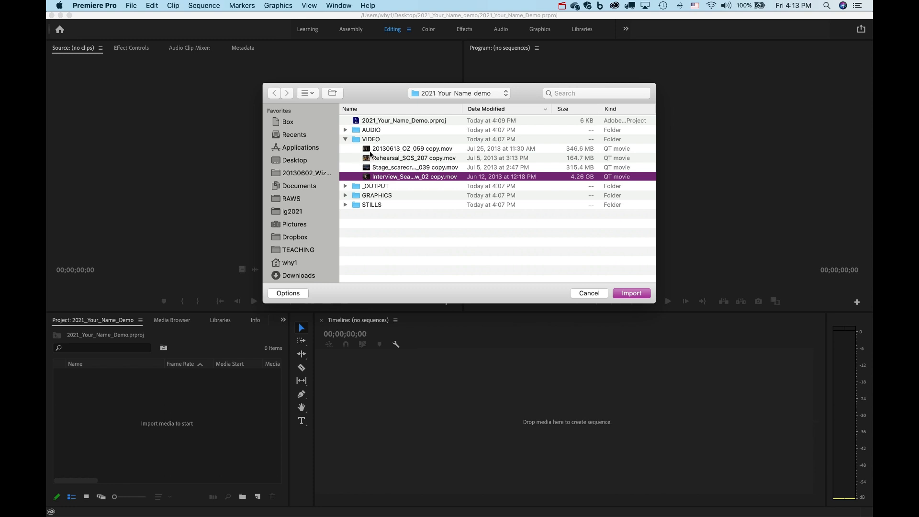
shift+click(370, 150)
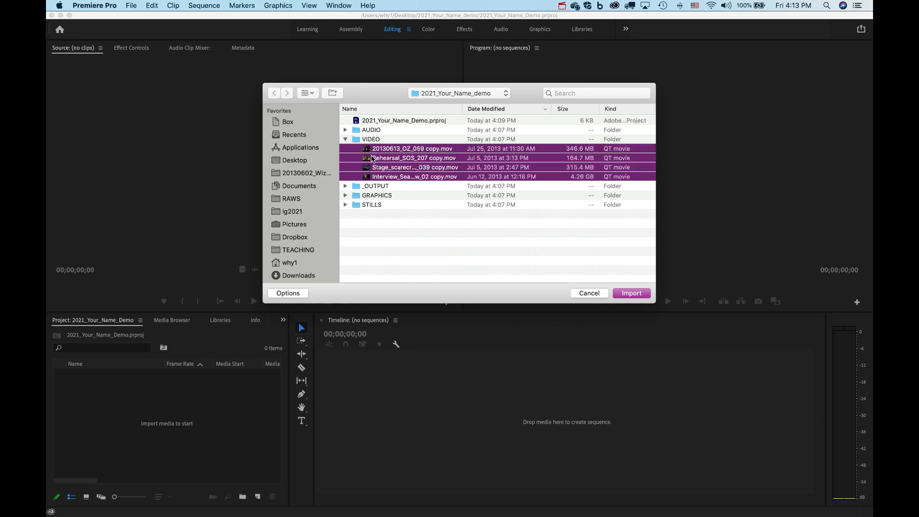
click(354, 142)
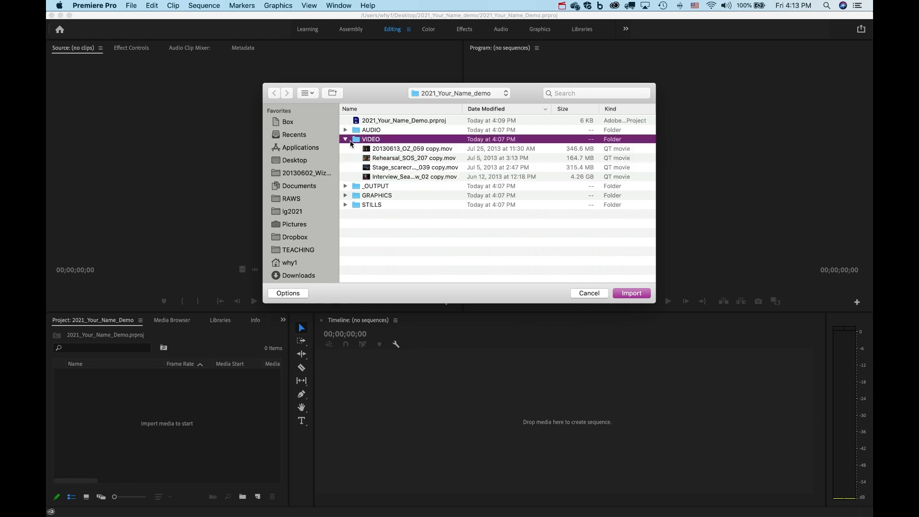
click(345, 139)
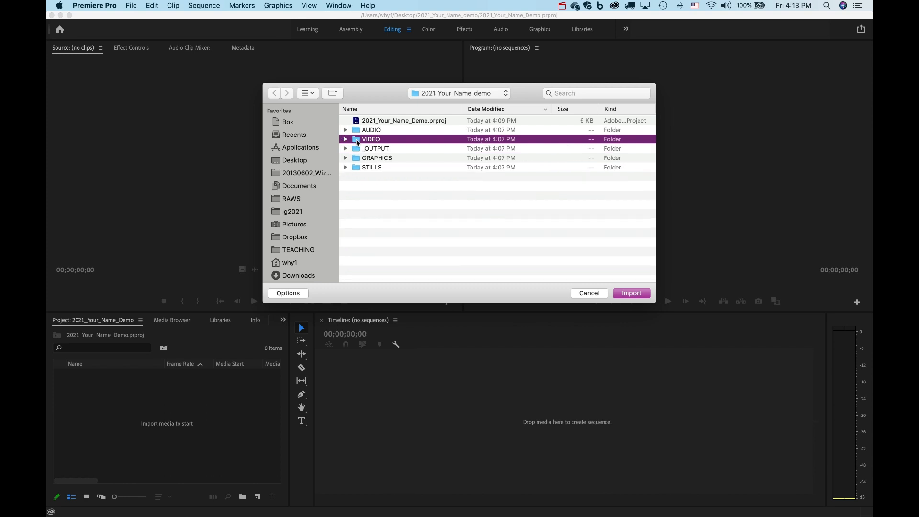
click(630, 294)
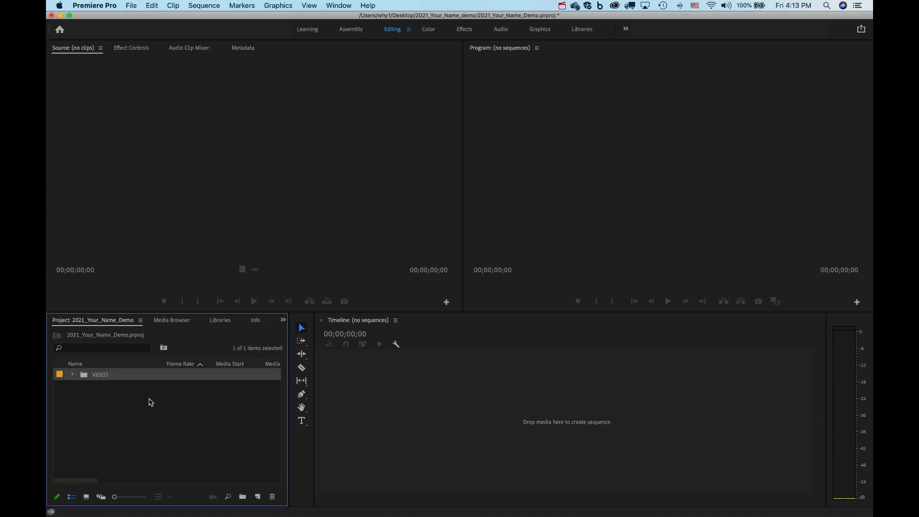
click(150, 402)
Import the AUDIO folder from 2021_Your_Name_demo as a second bin.
click(131, 6)
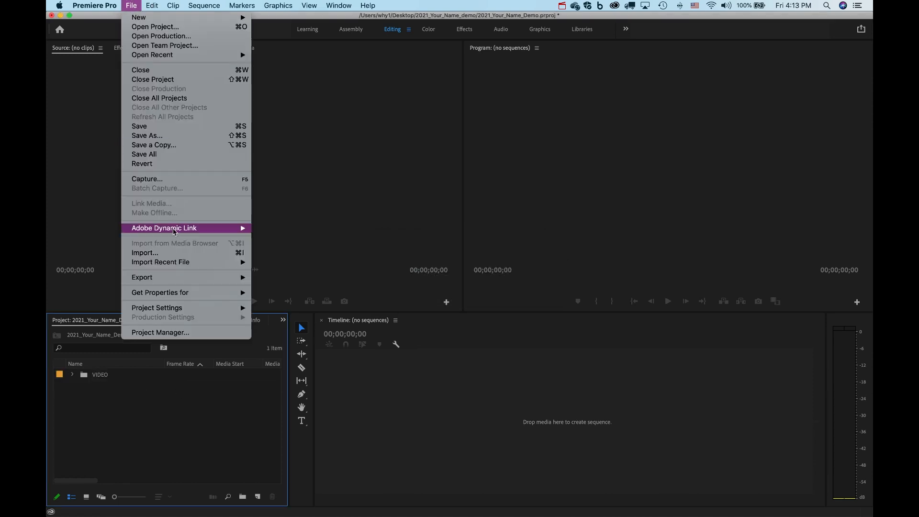
click(178, 253)
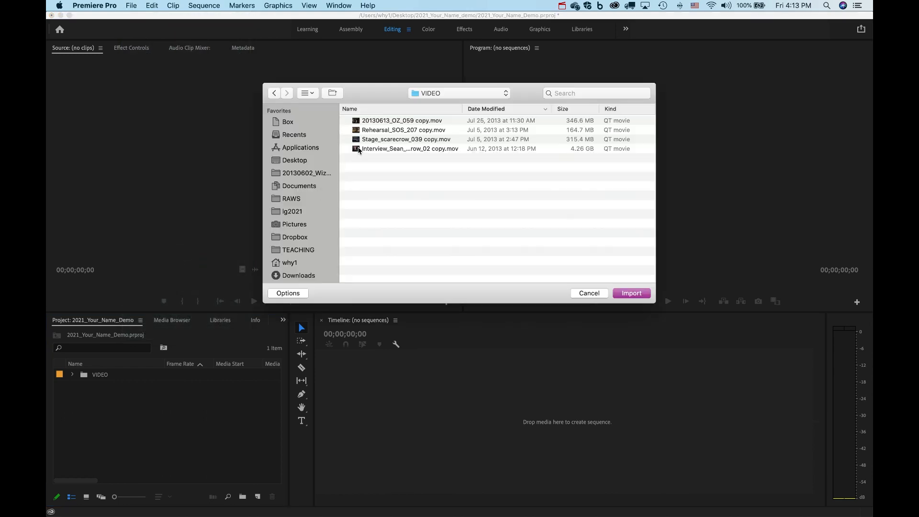
click(441, 93)
click(448, 101)
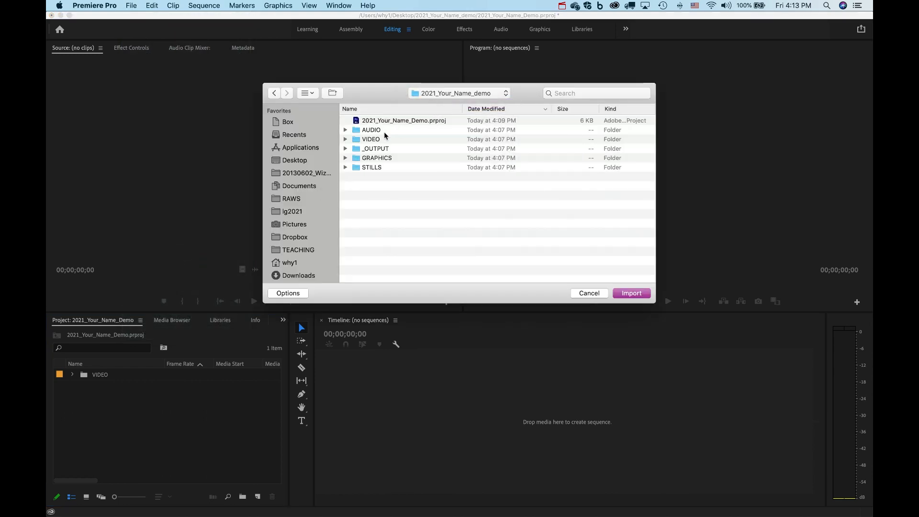
click(372, 130)
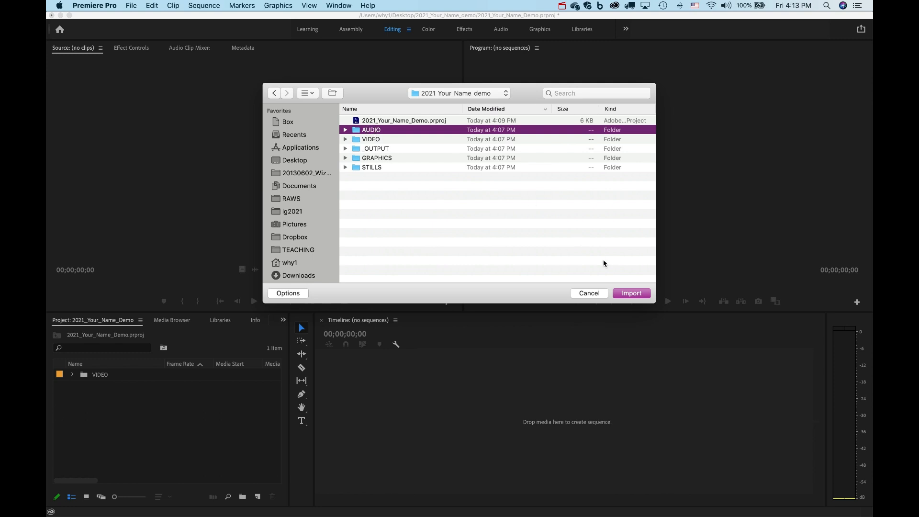
click(630, 292)
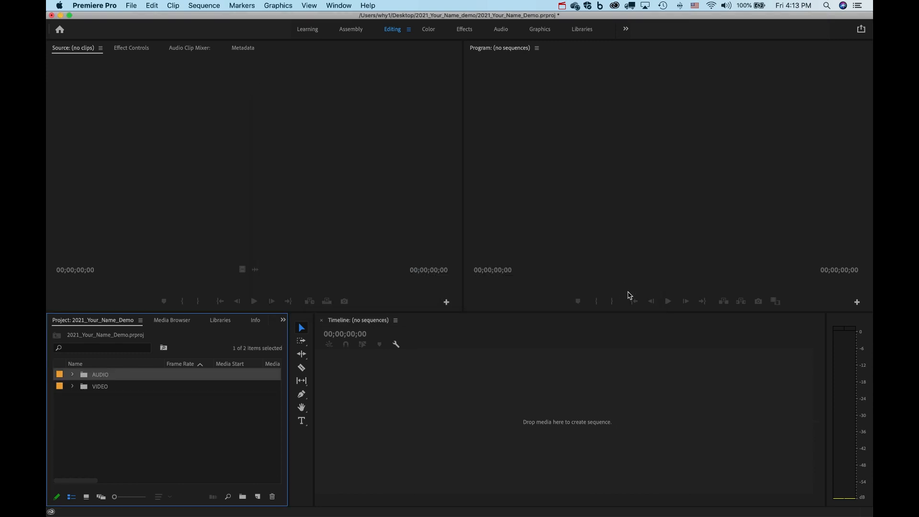
click(174, 410)
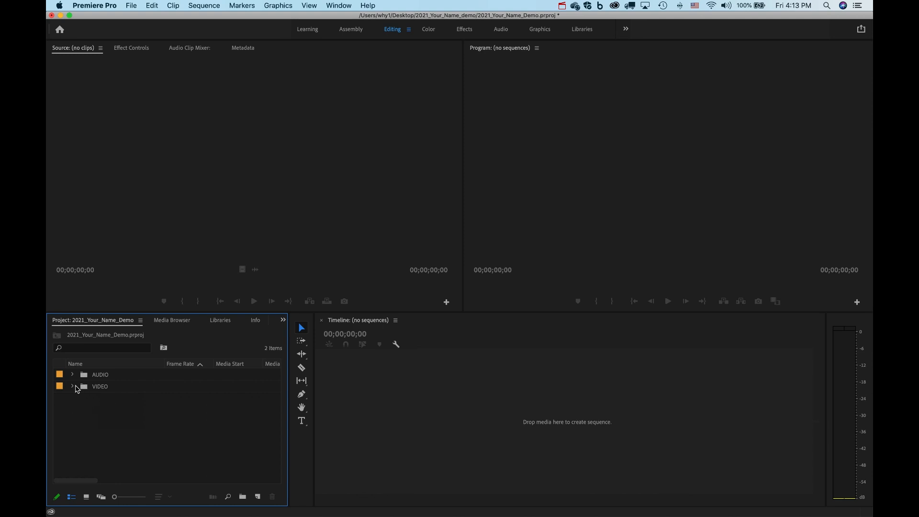
Expand the VIDEO bin to browse its 20130613, Interview and Rehearsal clips.
click(72, 387)
click(106, 401)
click(107, 410)
click(111, 421)
click(111, 400)
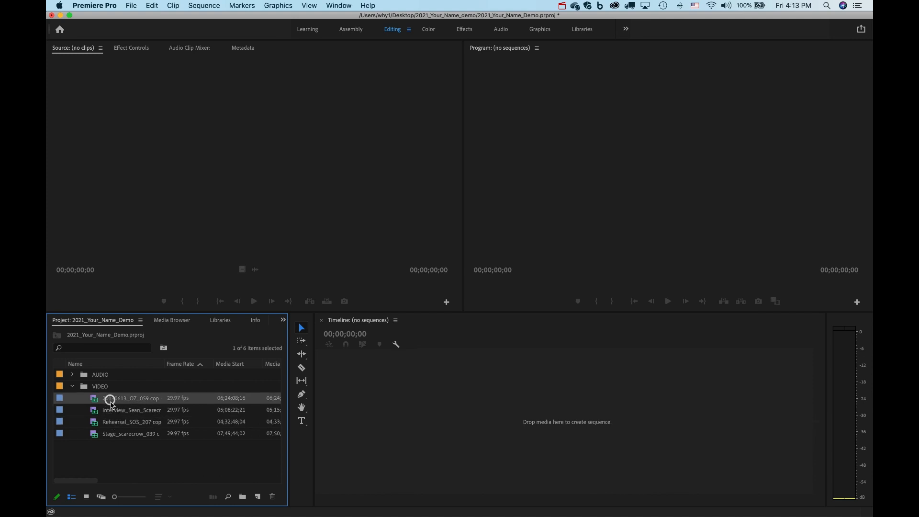
click(115, 411)
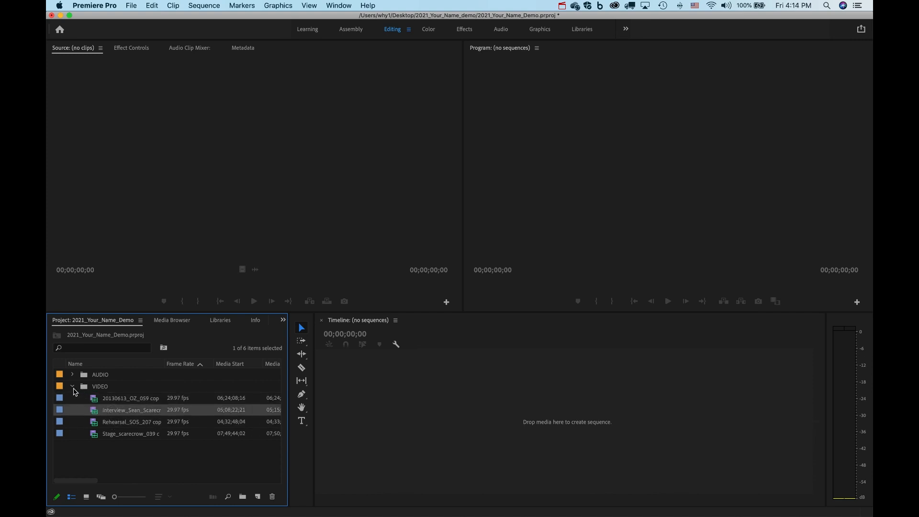
click(72, 386)
Open the VIDEO bin in its own tab and display its four clips as thumbnails.
click(84, 390)
double_click(84, 390)
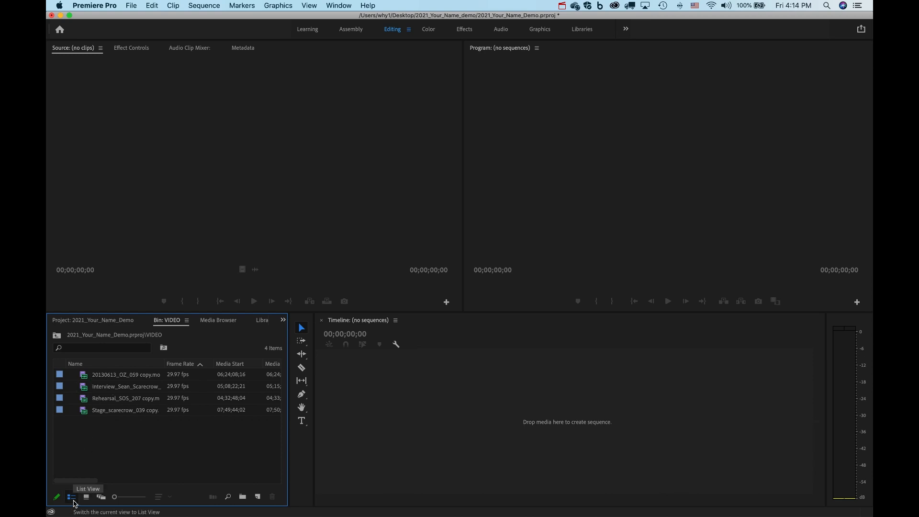
click(85, 498)
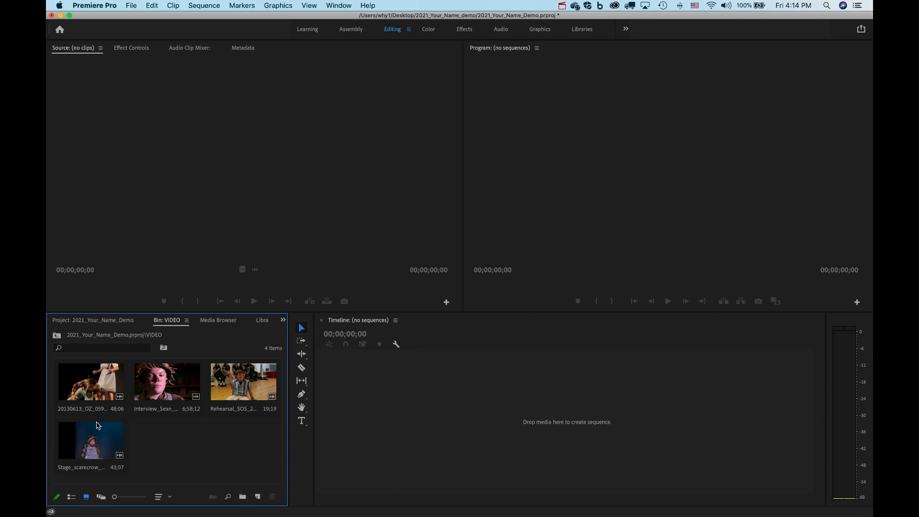
click(71, 496)
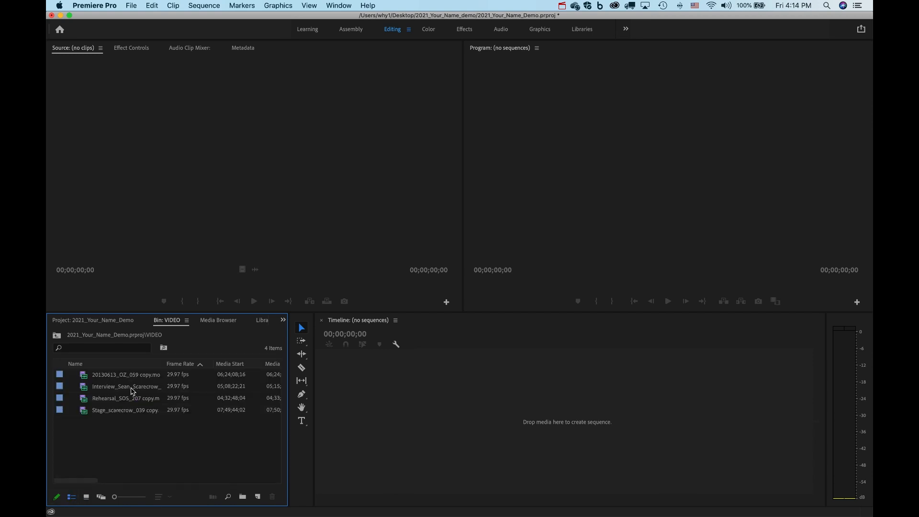
click(86, 497)
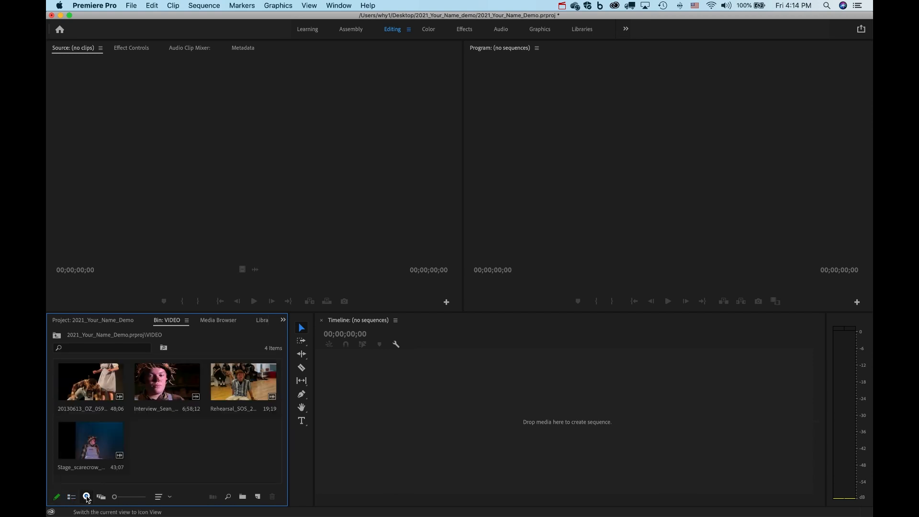
Load the 00;06;58;12 Interview clip into the Source monitor and preview several stretches of it.
double_click(163, 384)
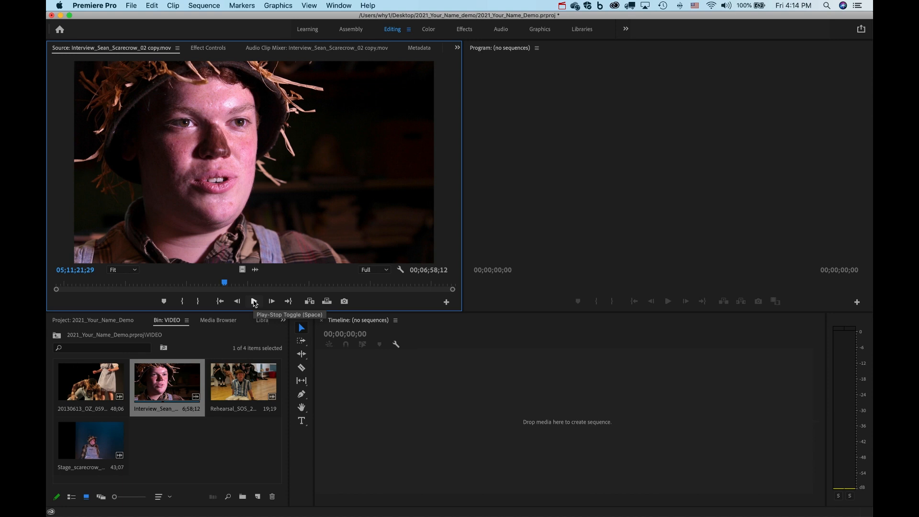
click(253, 301)
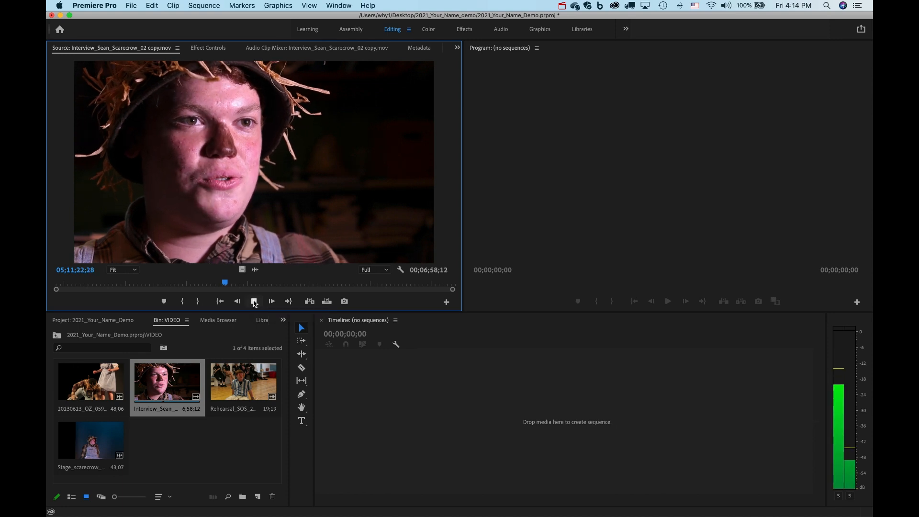
click(254, 301)
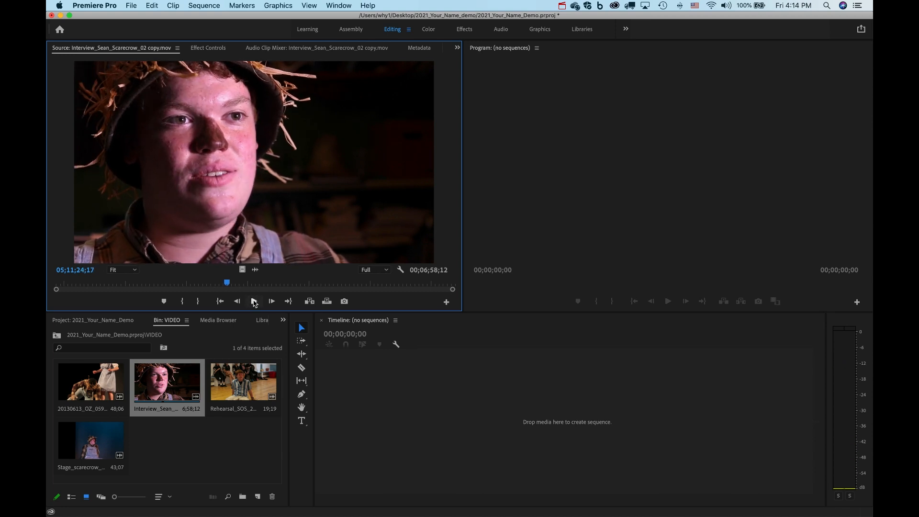
click(254, 301)
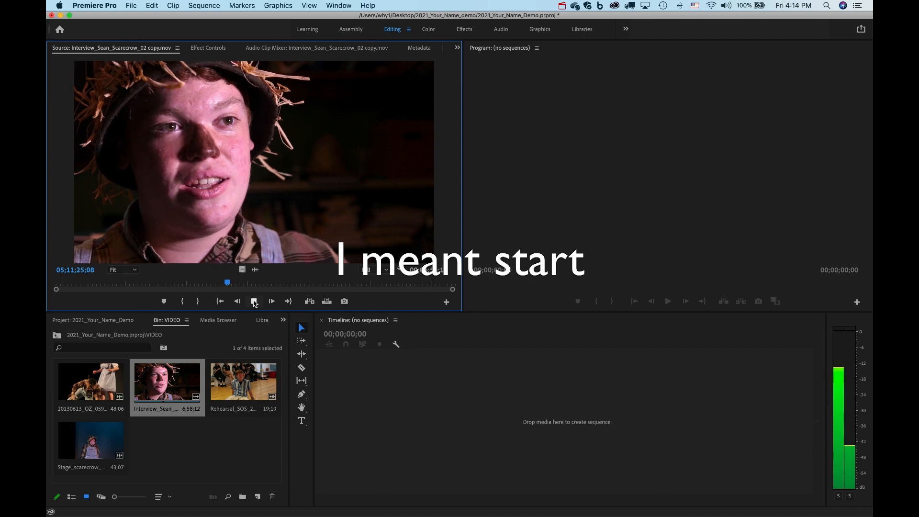
click(254, 302)
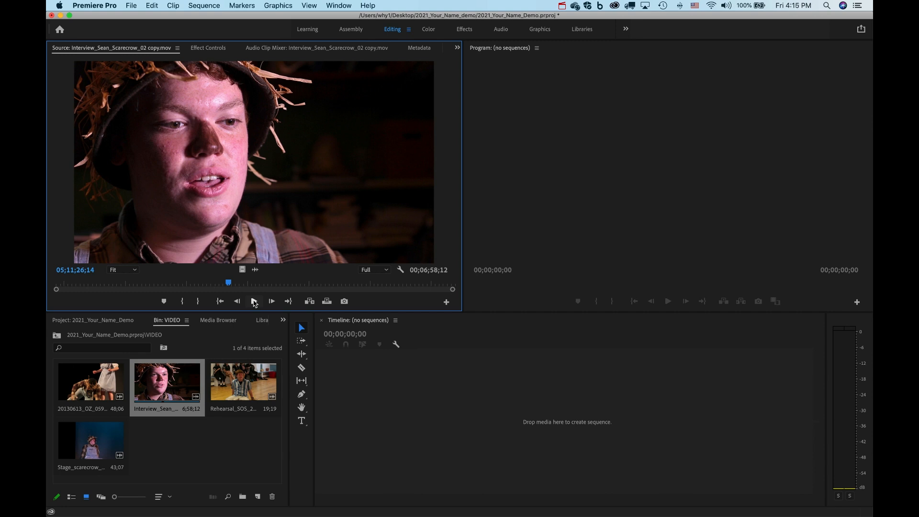
click(254, 302)
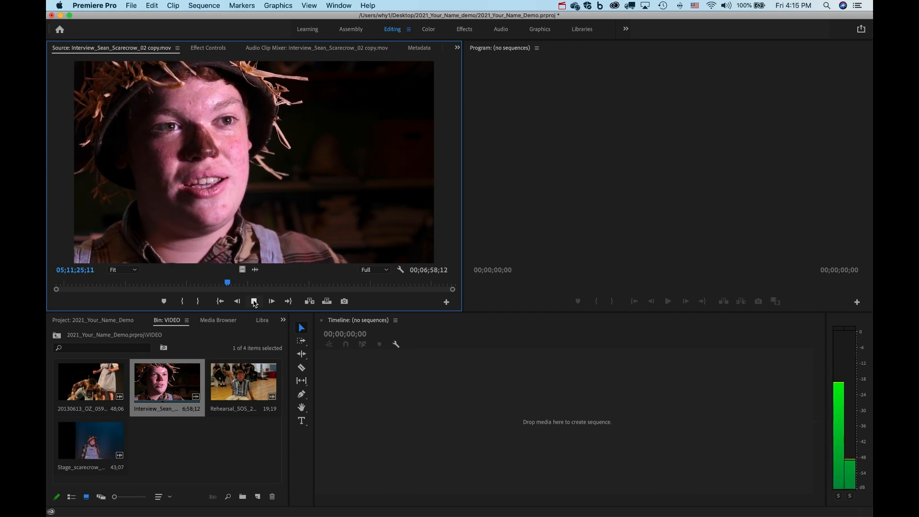
click(254, 302)
click(255, 301)
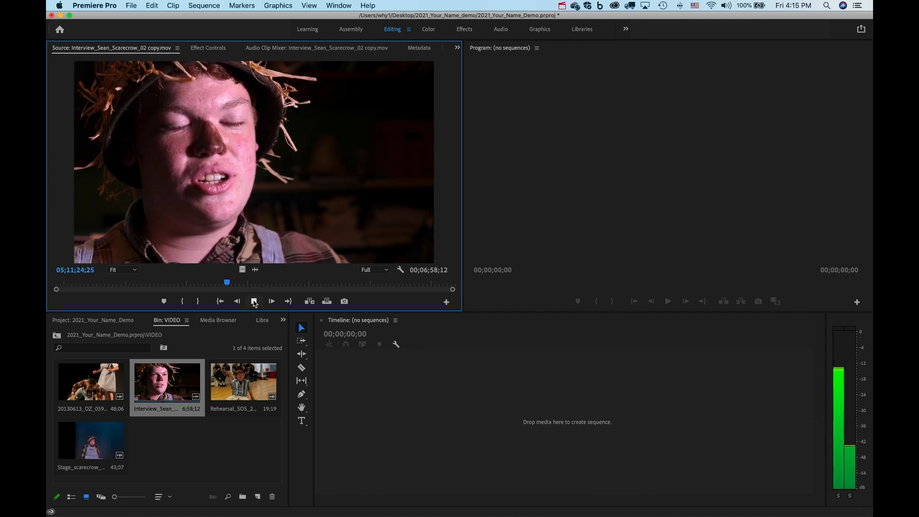
click(255, 301)
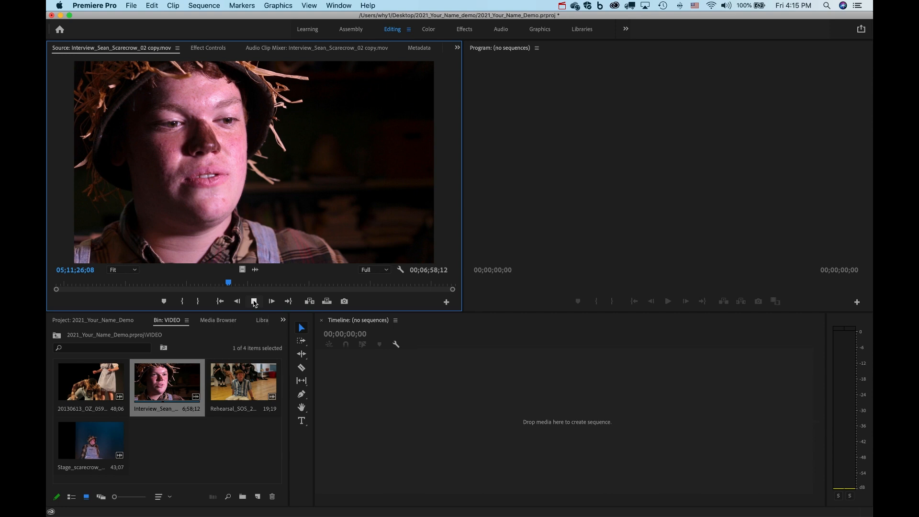
click(254, 301)
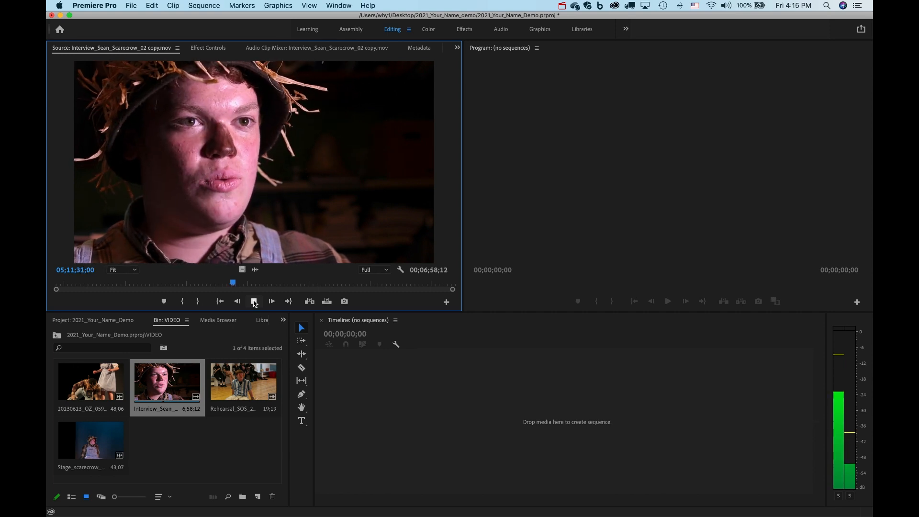
click(254, 302)
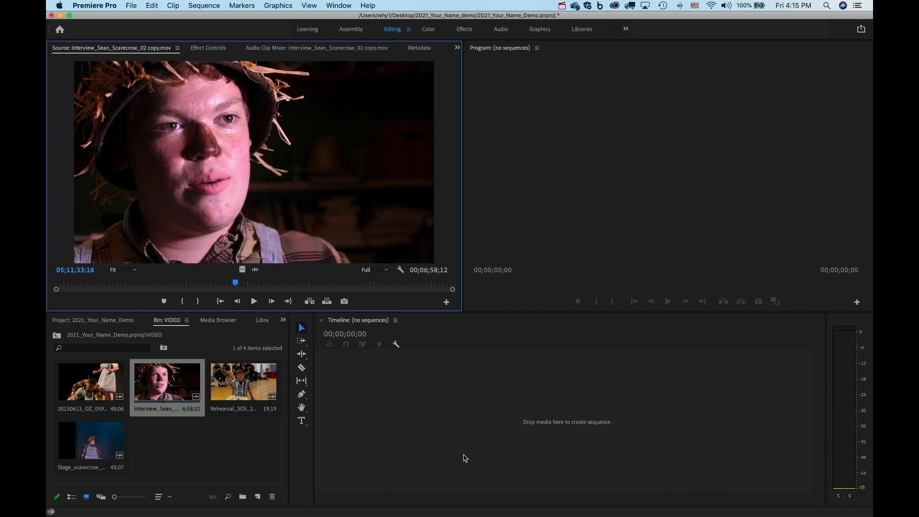
click(370, 383)
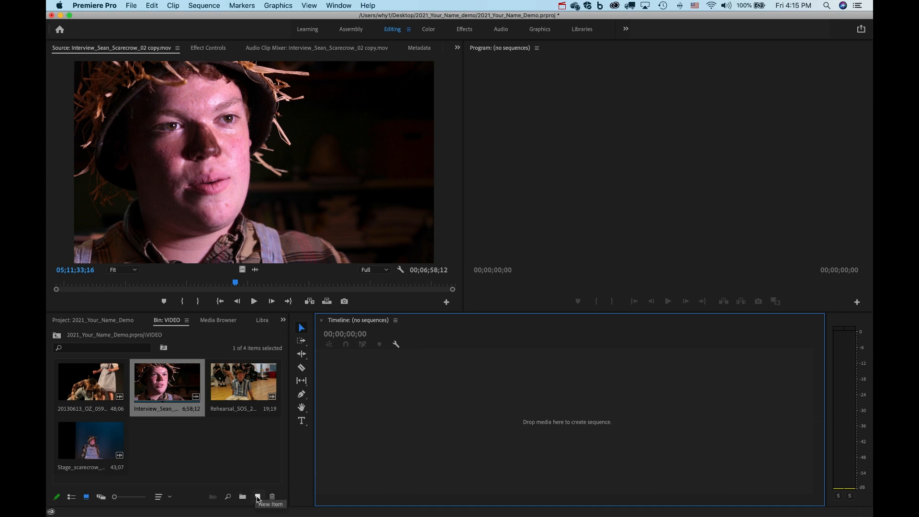
Create Sequence 01 from the Digital SLR 480p 640x480 preset.
click(132, 6)
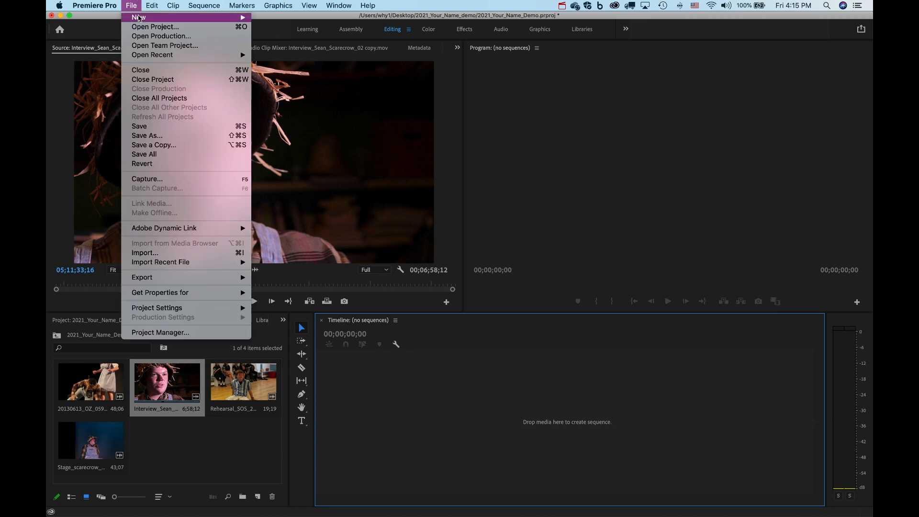
mouse_move(139, 18)
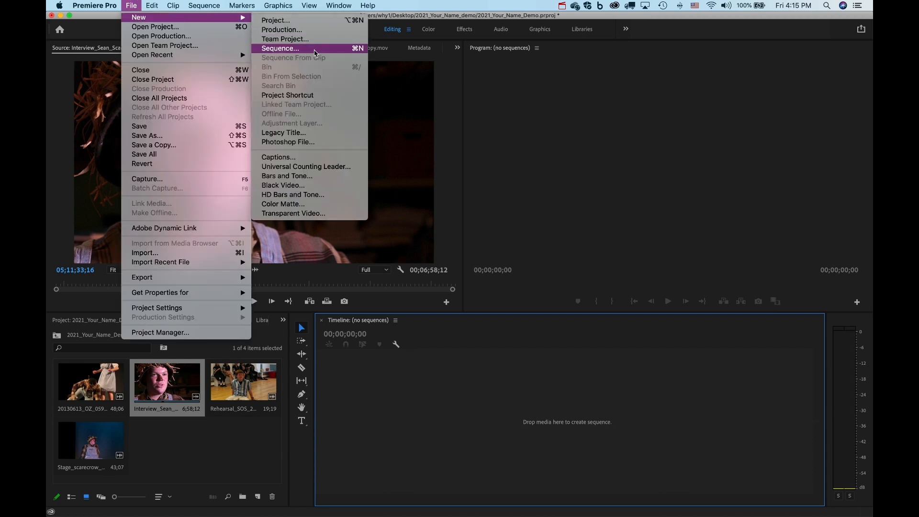
click(314, 49)
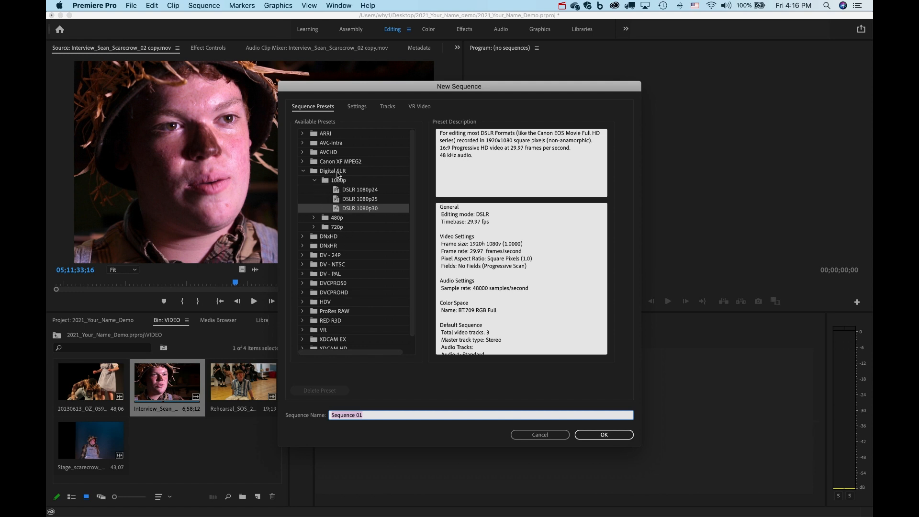
click(337, 172)
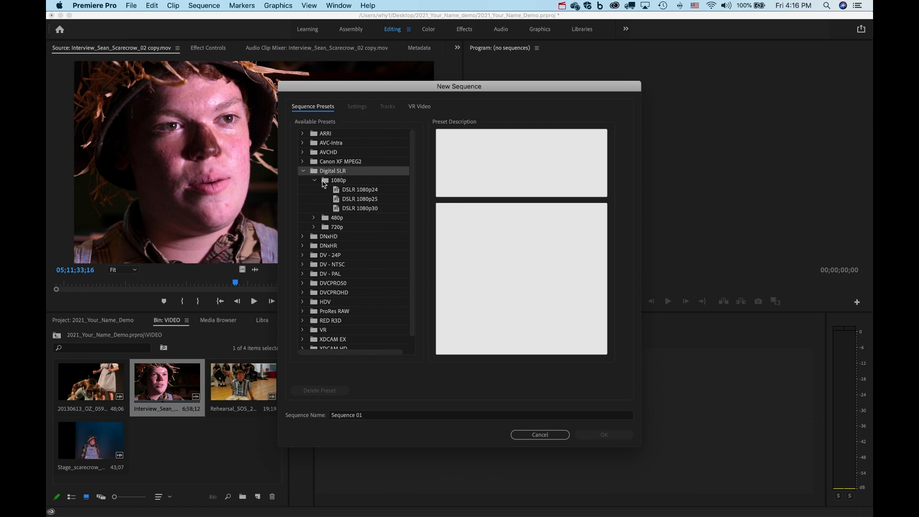
click(327, 185)
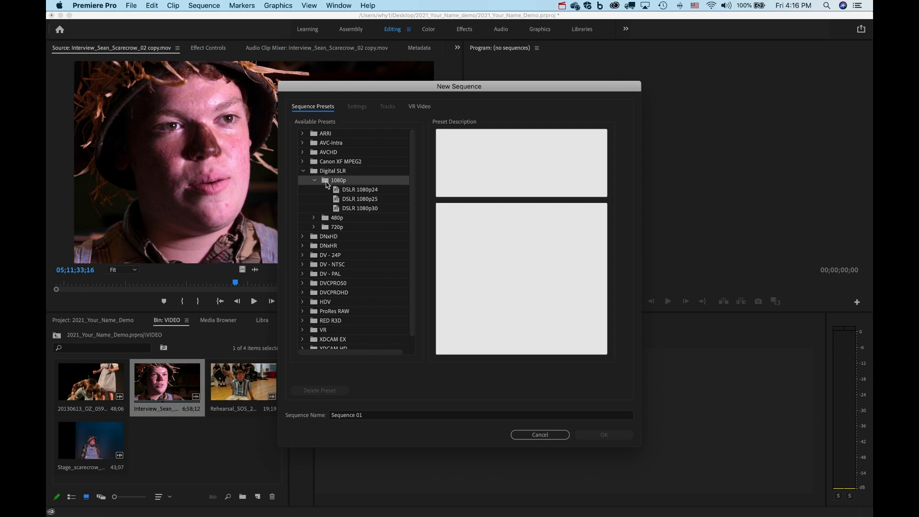
click(370, 213)
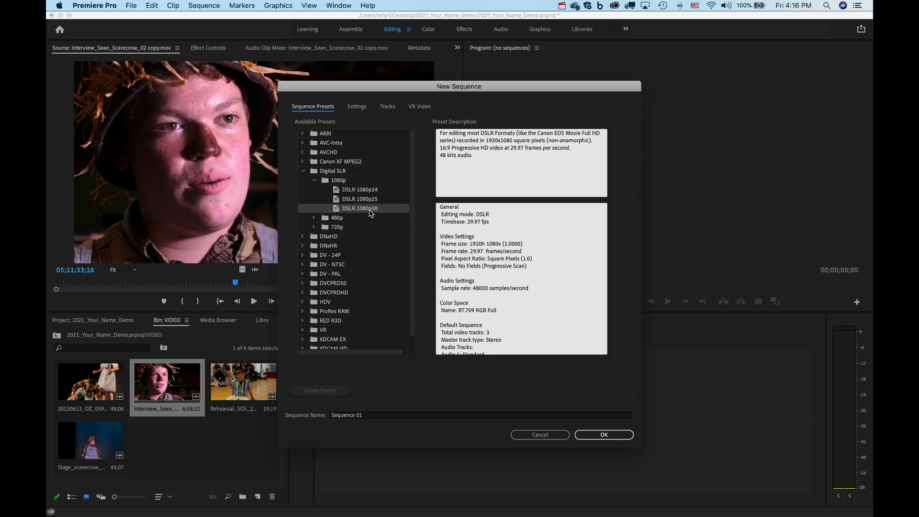
click(330, 217)
click(314, 218)
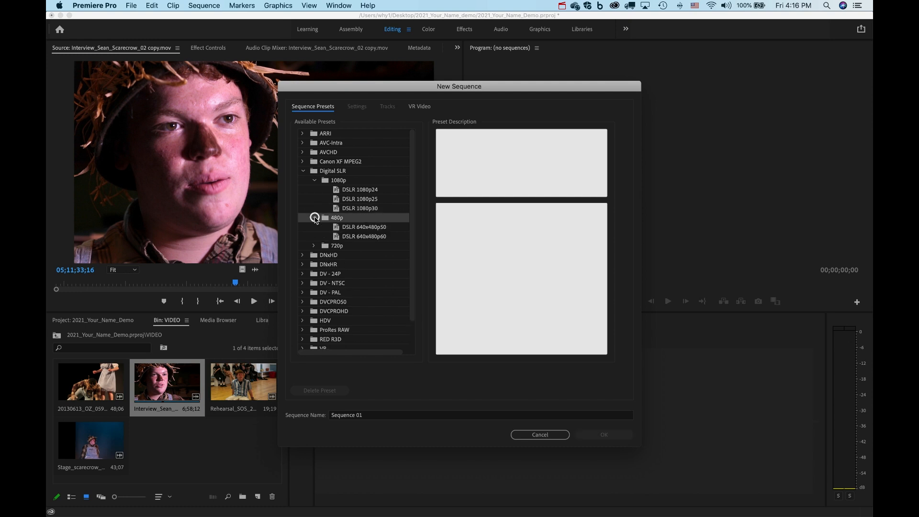
click(349, 227)
click(605, 435)
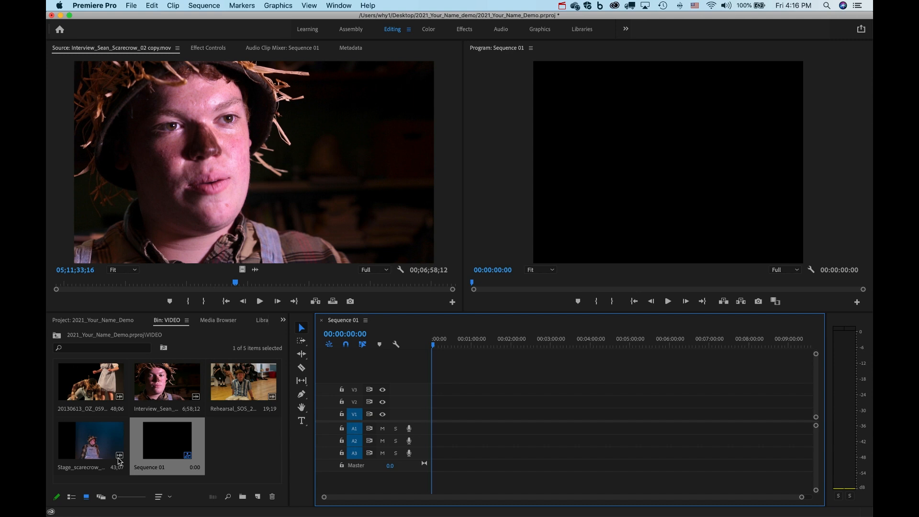
click(238, 459)
Drag the full interview clip from the VIDEO bin onto V1/A1 at the start of Sequence 01.
click(241, 385)
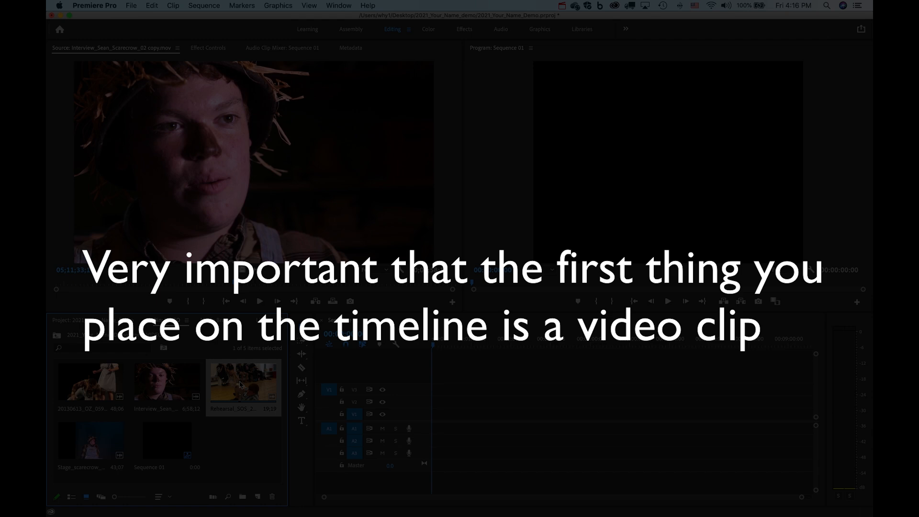
mouse_move(241, 385)
mouse_down()
mouse_move(454, 413)
mouse_move(286, 407)
mouse_move(241, 388)
mouse_up()
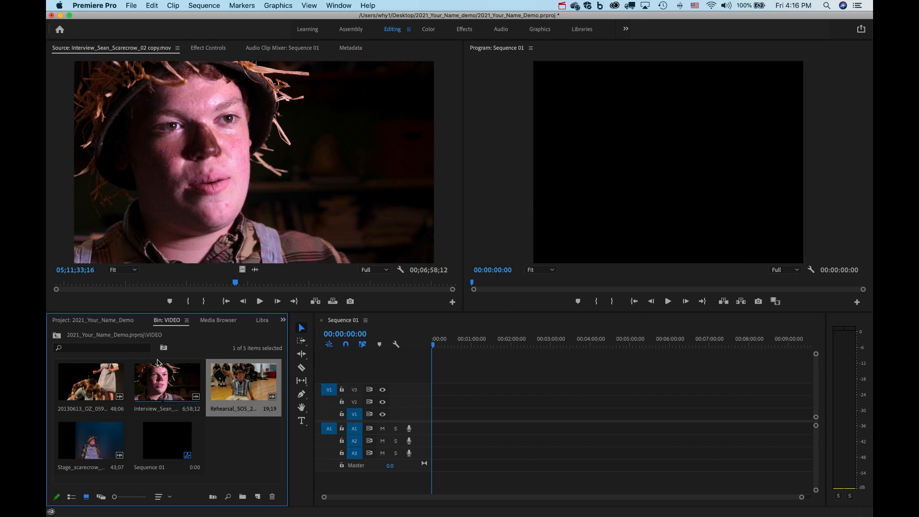
mouse_move(238, 375)
mouse_down()
mouse_move(435, 390)
mouse_move(435, 421)
mouse_move(244, 373)
mouse_up()
click(232, 176)
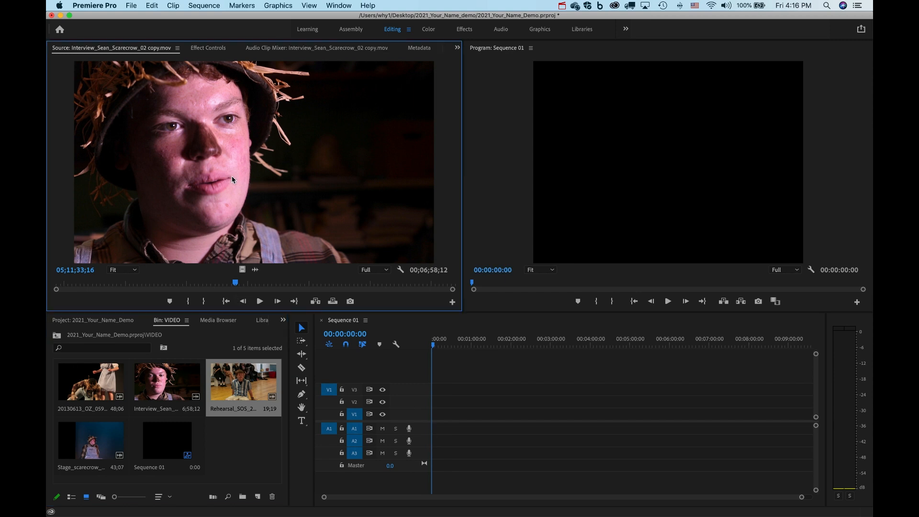
click(175, 382)
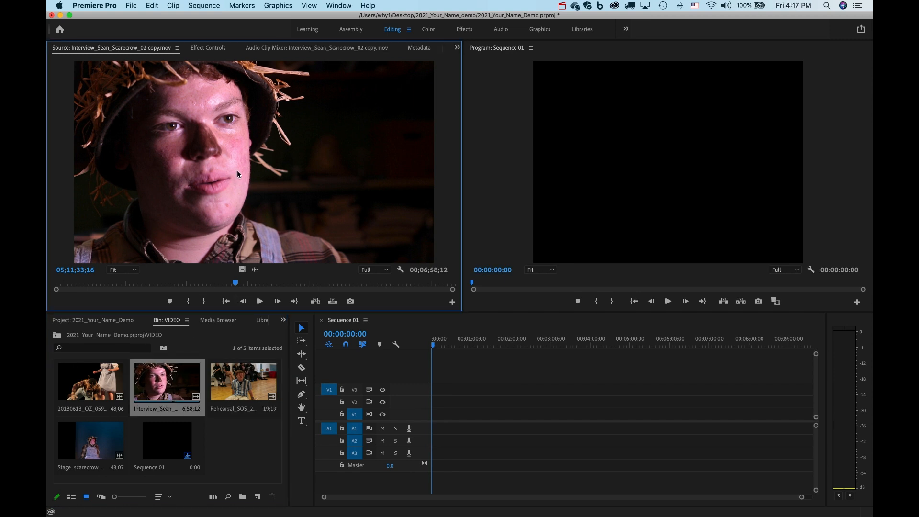
mouse_move(240, 169)
mouse_down()
mouse_move(314, 202)
mouse_move(420, 313)
mouse_move(467, 416)
mouse_move(429, 415)
mouse_move(226, 177)
mouse_up()
drag(170, 383, 430, 421)
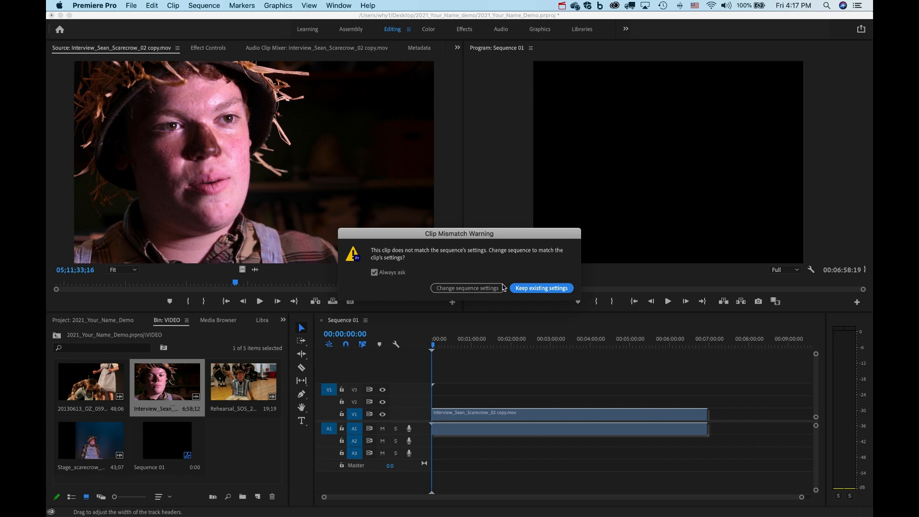
Re-add the interview clip, letting Sequence 01 change to match the clip's settings.
click(541, 288)
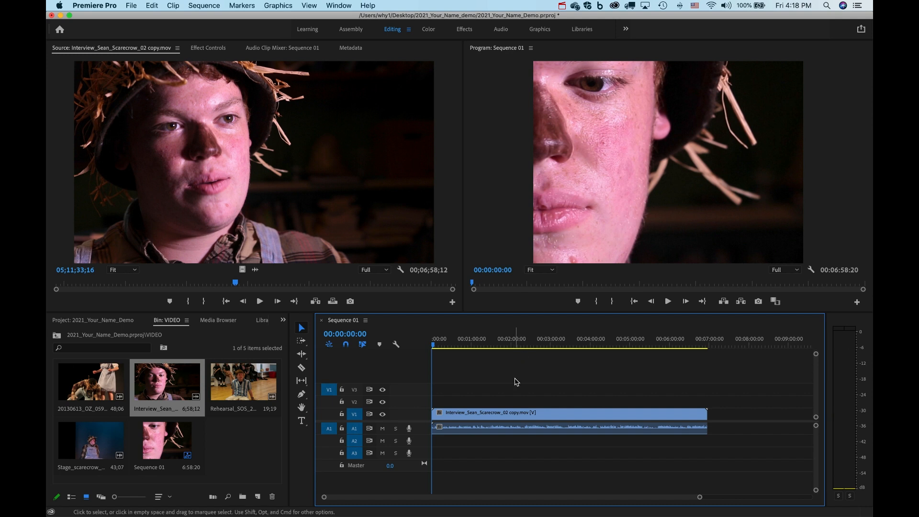
key(super+z)
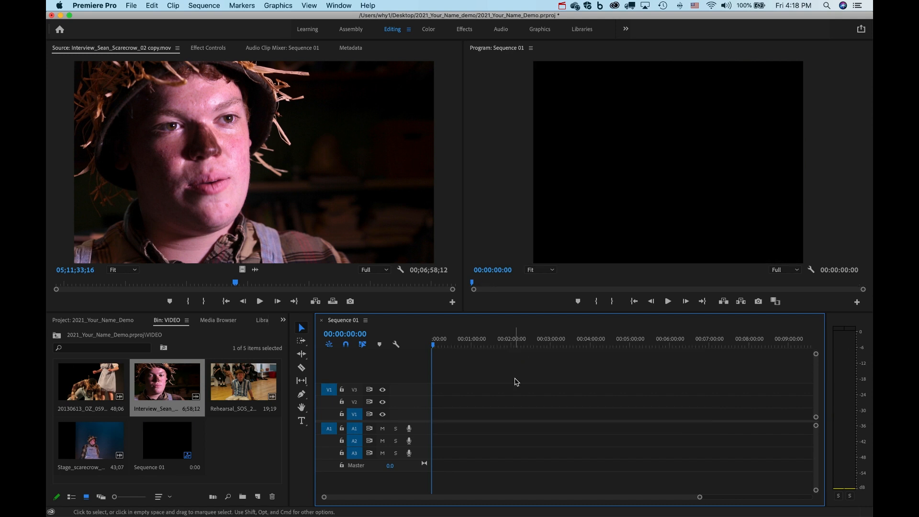
drag(189, 388, 421, 410)
click(455, 289)
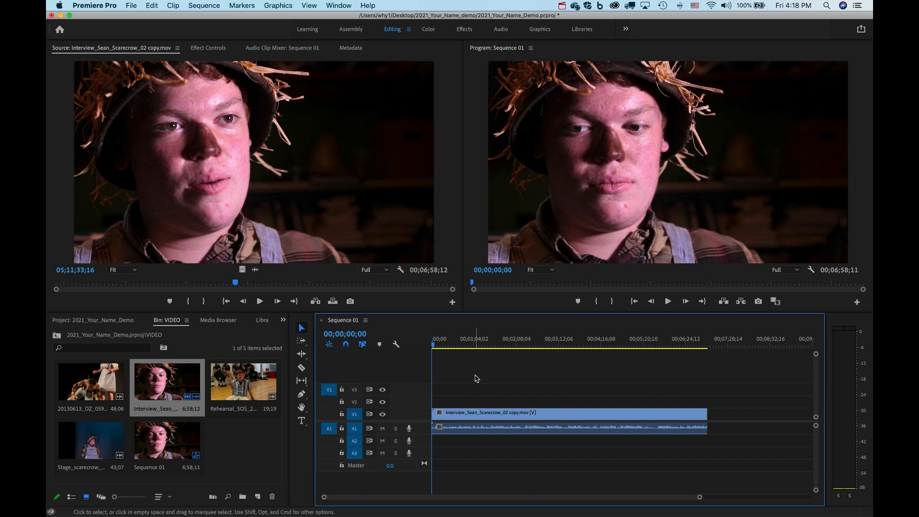
Delete the interview clip from Sequence 01, leaving the sequence empty.
click(489, 412)
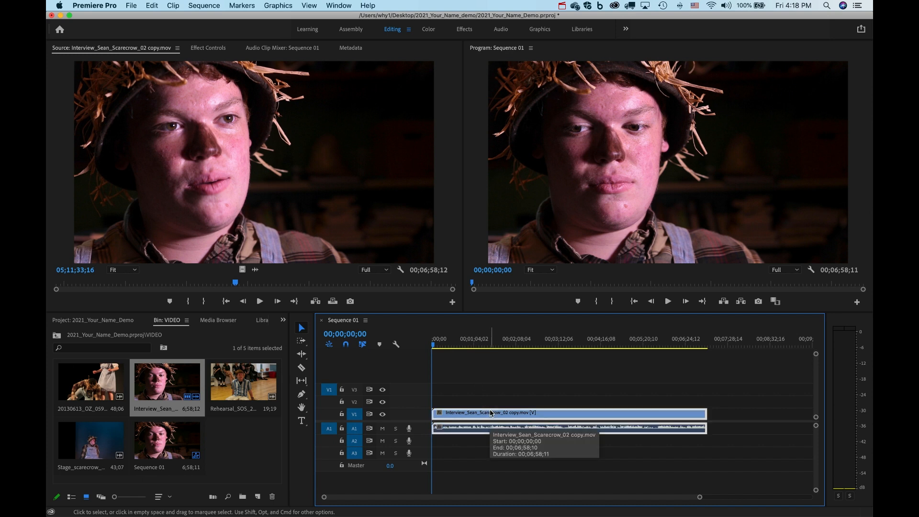
click(492, 389)
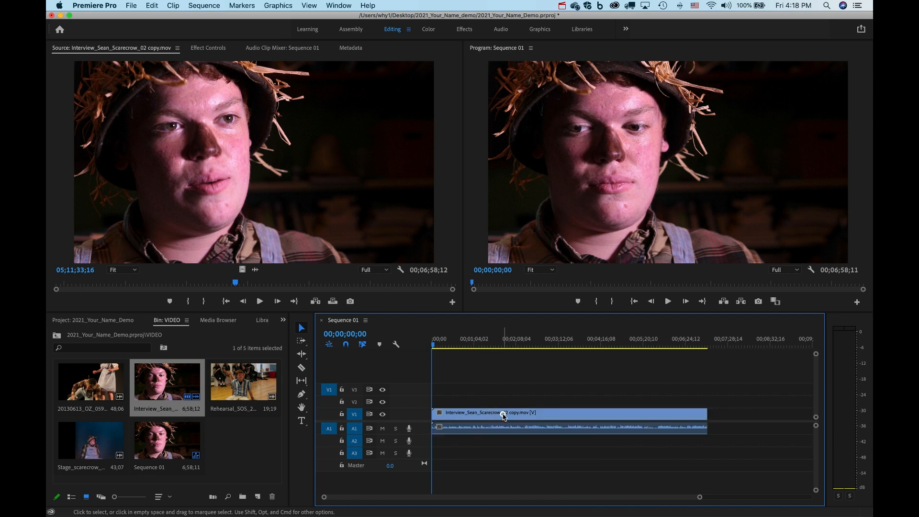
click(504, 415)
key(Delete)
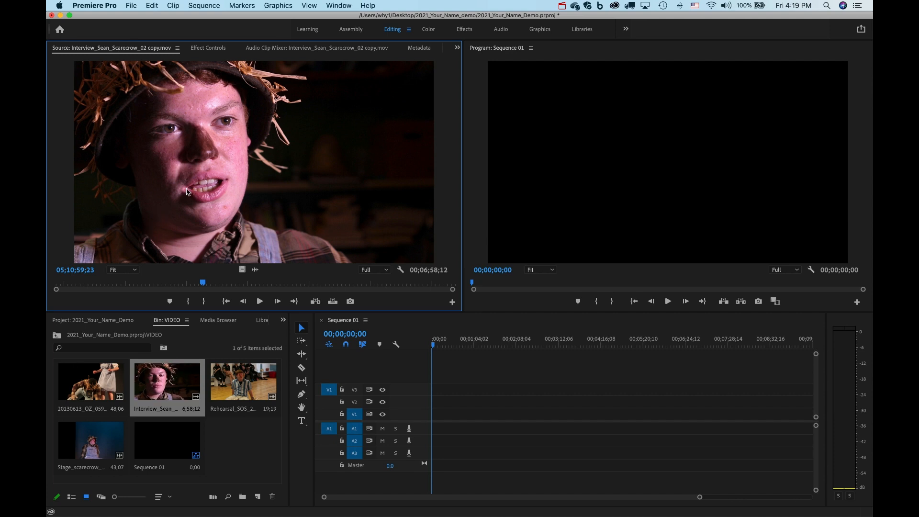
Scrub the Source monitor playhead back to 05;10;03;20.
drag(203, 287, 157, 285)
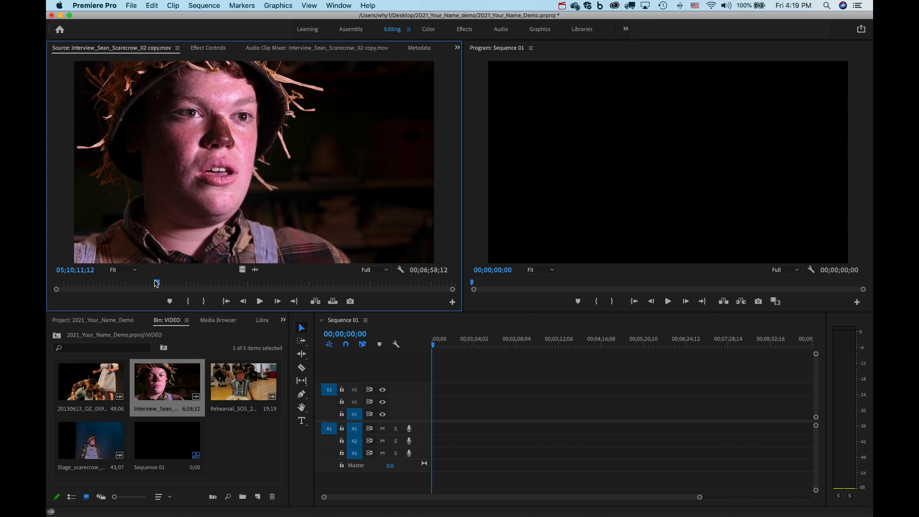
mouse_move(156, 284)
mouse_down()
mouse_move(142, 286)
mouse_move(151, 287)
mouse_up()
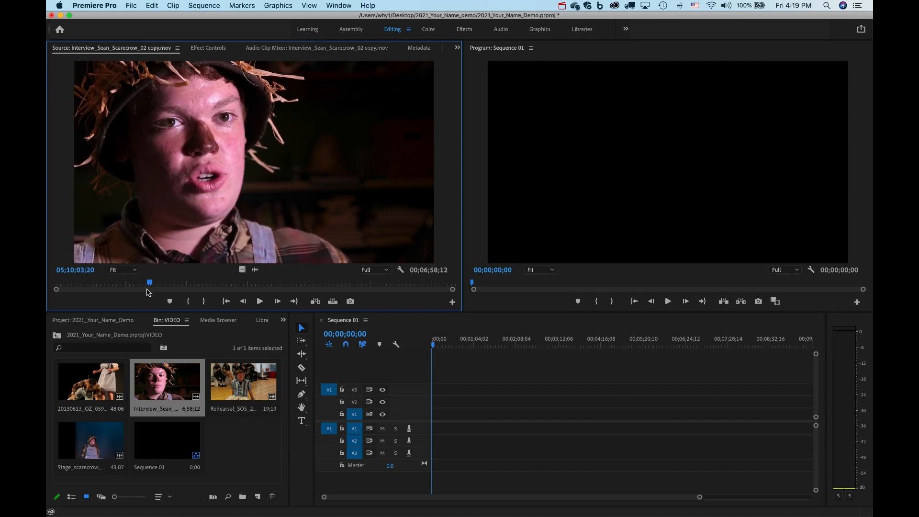
Mark a 1;06;00 interview range and drop it at the start of Sequence 01.
click(187, 302)
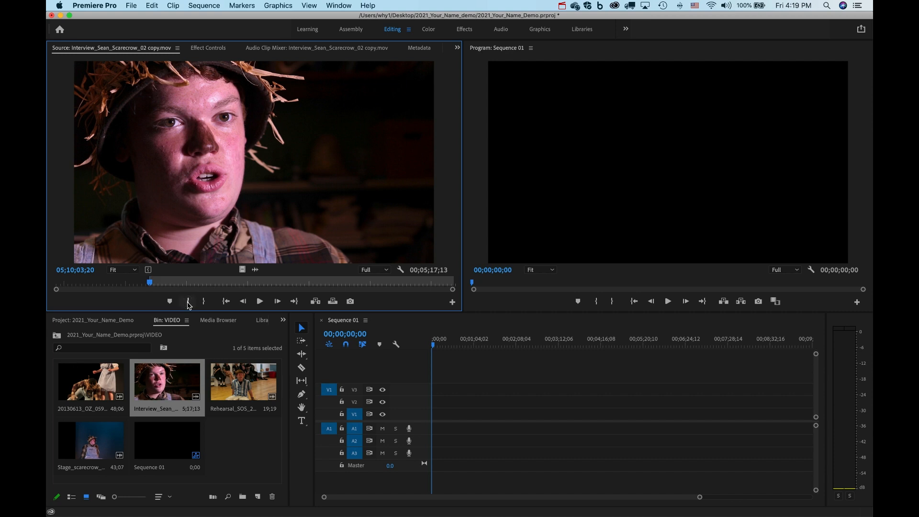
drag(150, 283, 213, 284)
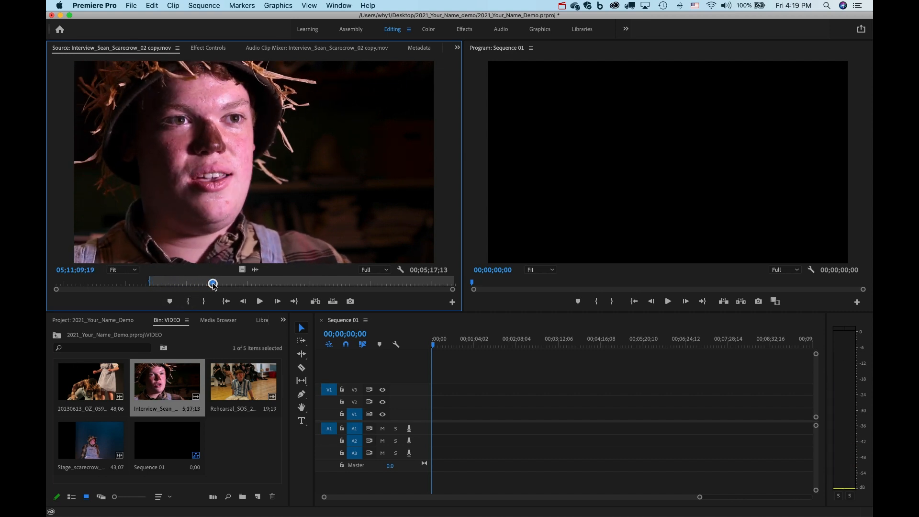
click(204, 302)
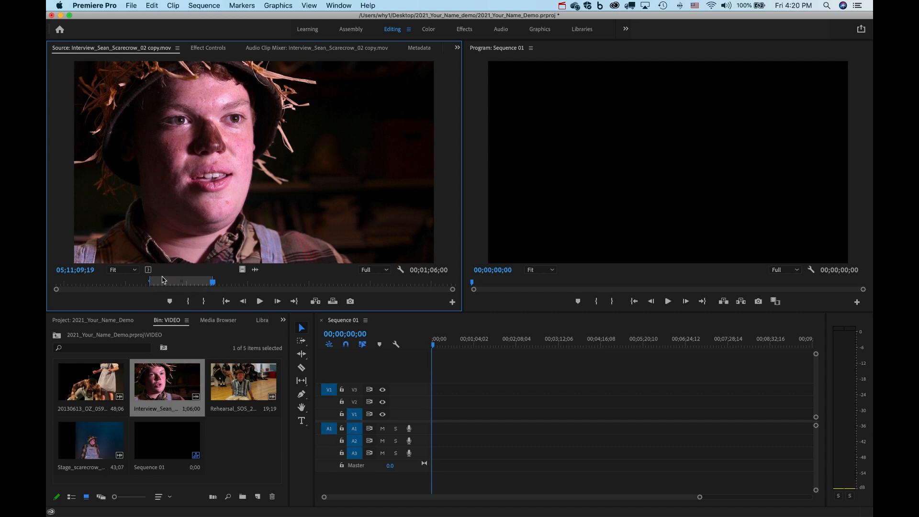
drag(204, 204, 430, 417)
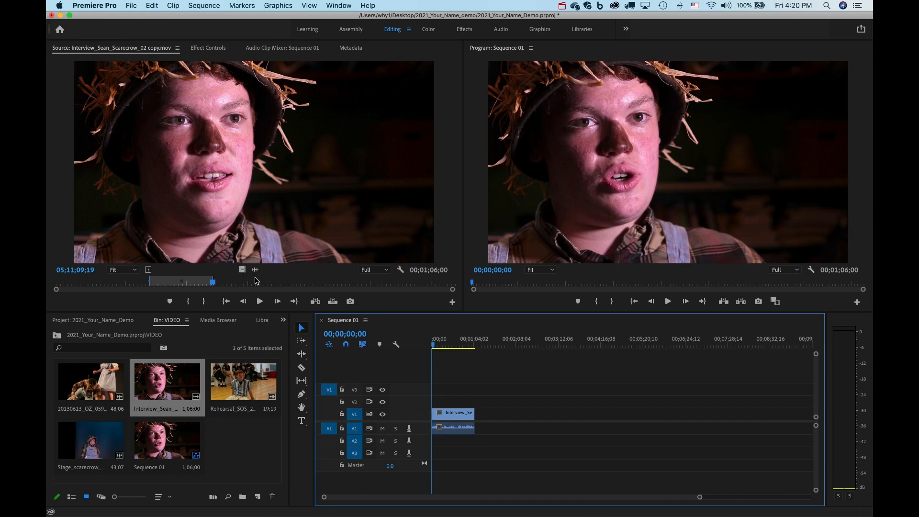
Mark a second 1;27;03 interview range and add it right after the first clip.
click(260, 281)
click(189, 301)
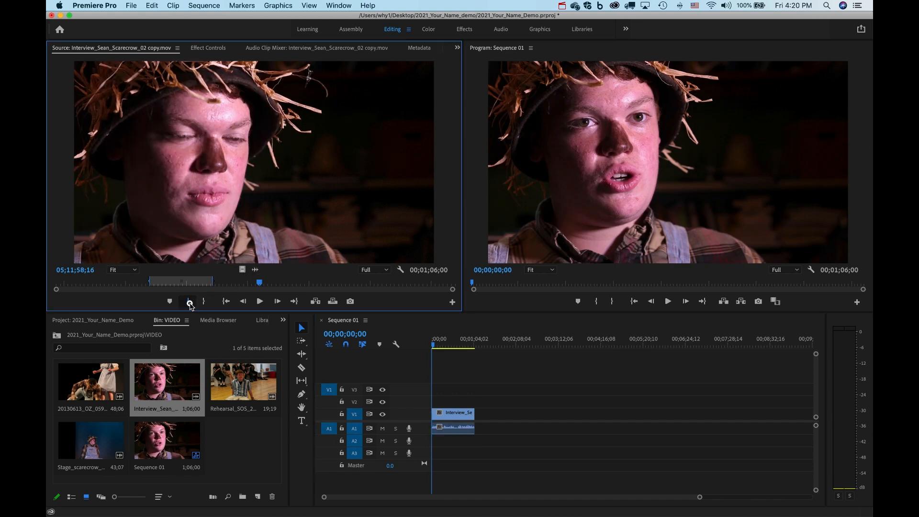
click(342, 283)
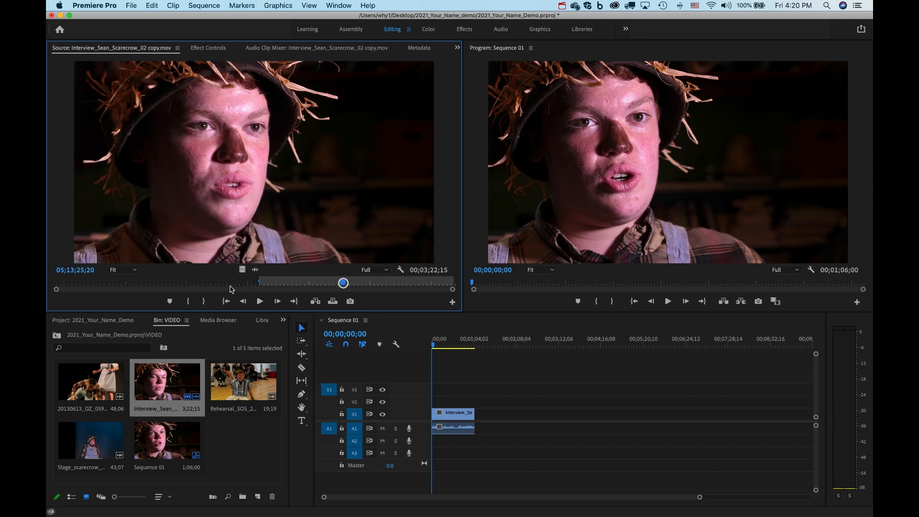
click(203, 301)
drag(246, 225, 480, 415)
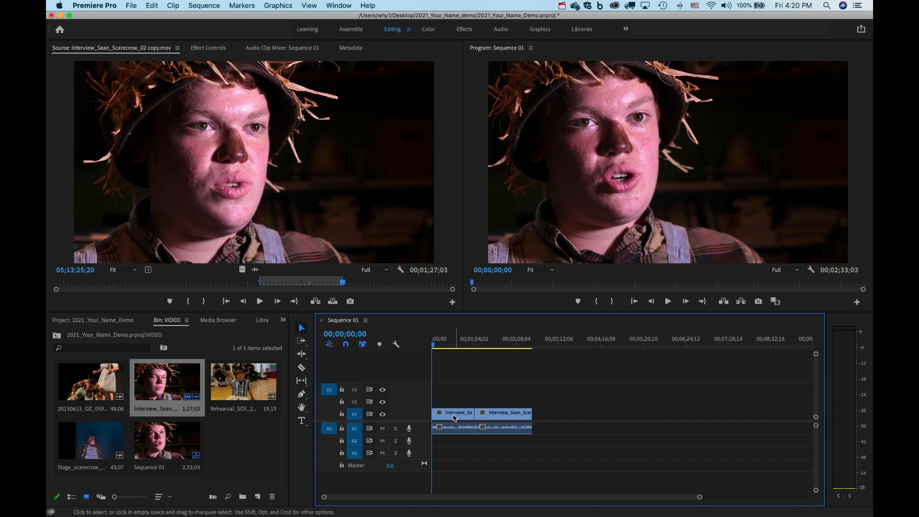
Swap the order of the two interview clips, then select both and delete them.
click(454, 415)
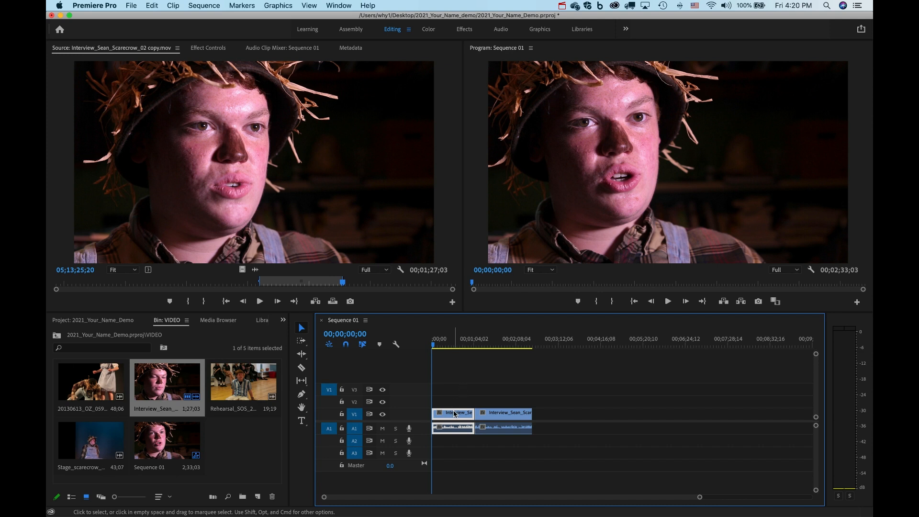
drag(493, 417, 556, 416)
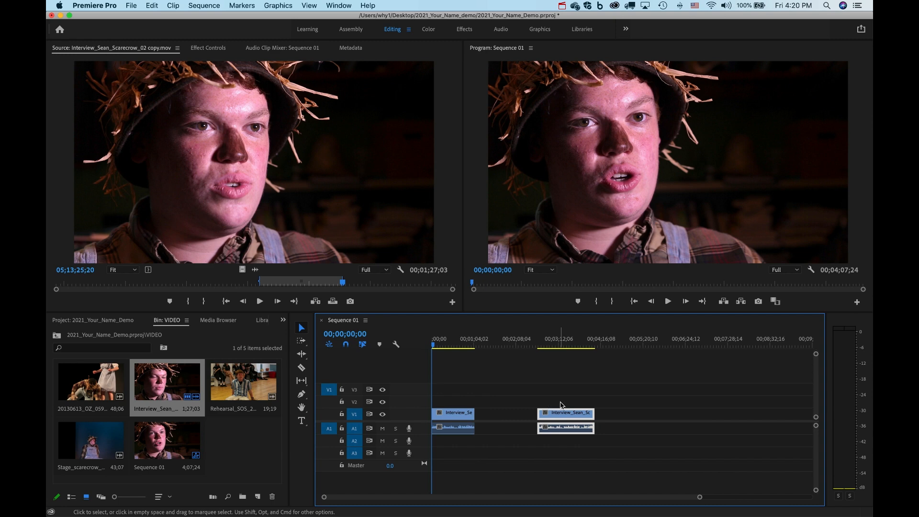
drag(461, 412, 632, 412)
drag(576, 401, 641, 439)
key(Delete)
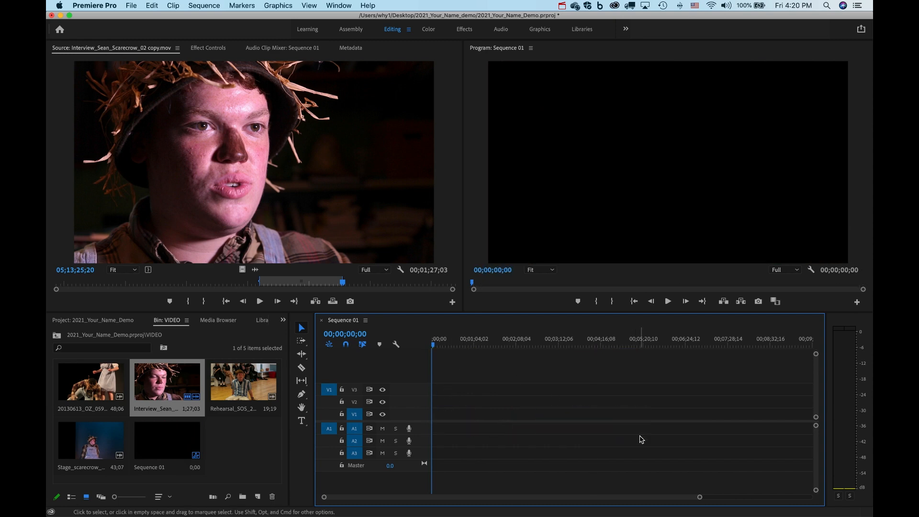
Place the 1;27;03 interview selection at 0 on V1/A1 and play its opening seconds.
drag(170, 383, 428, 420)
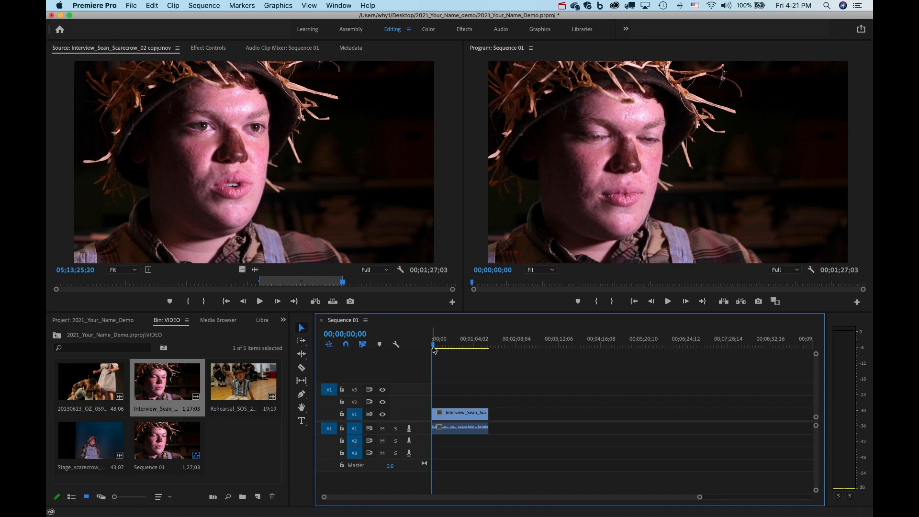
mouse_move(433, 347)
mouse_down()
mouse_move(472, 348)
mouse_move(423, 348)
mouse_up()
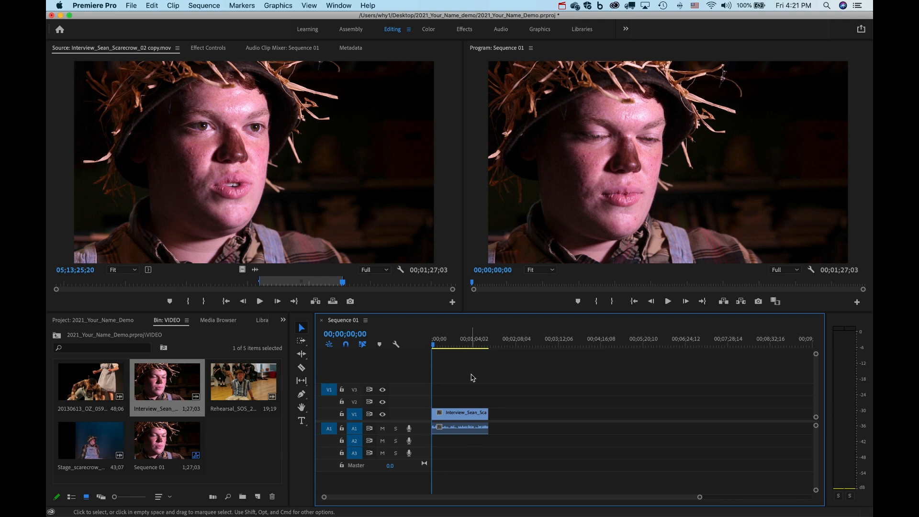
key(space)
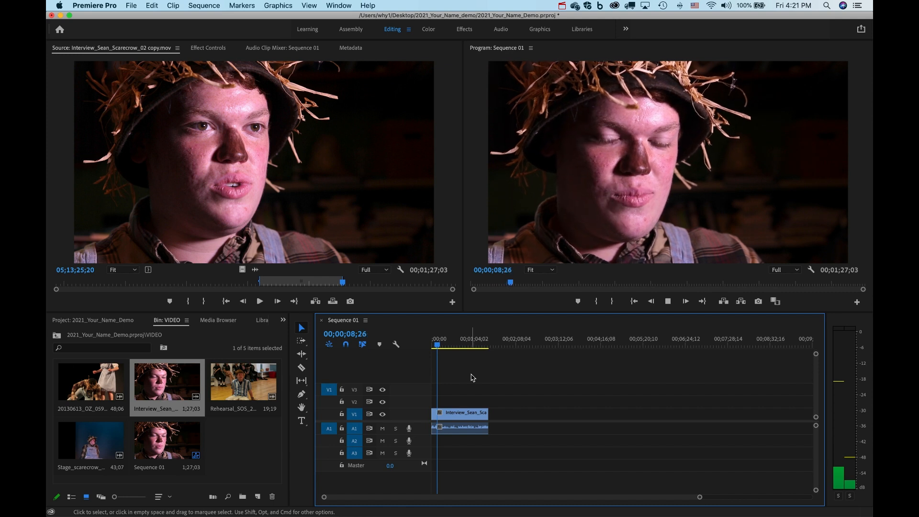
key(space)
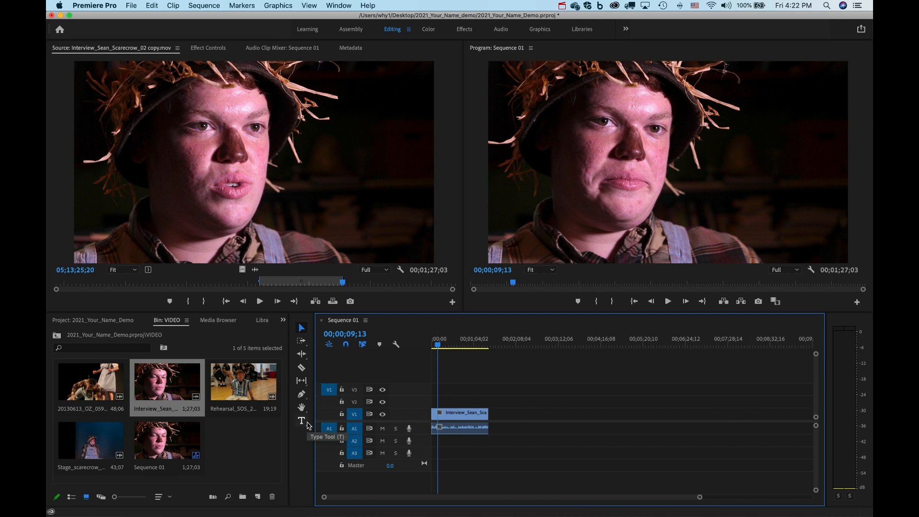
click(301, 407)
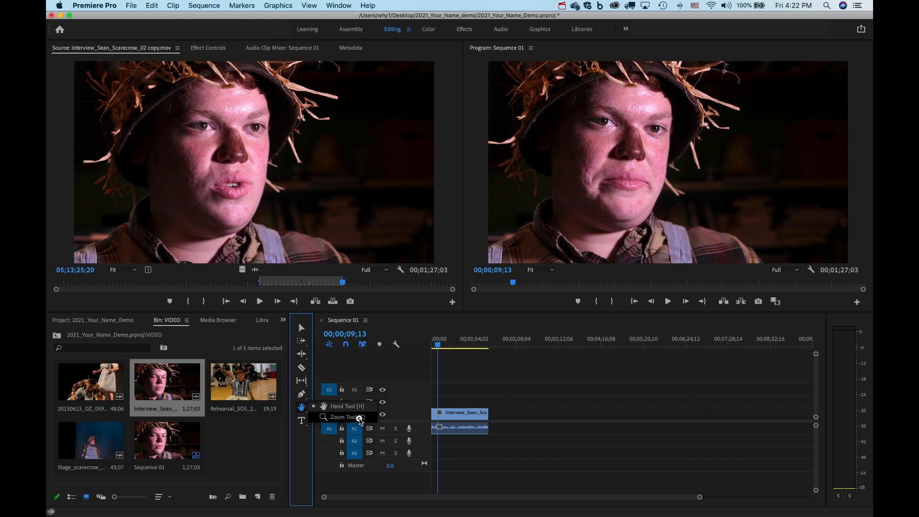
click(359, 418)
click(474, 388)
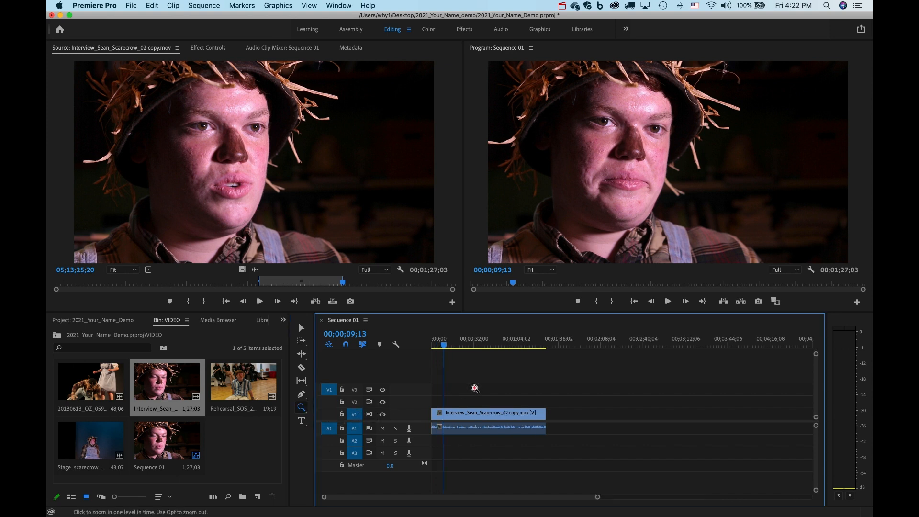
click(474, 388)
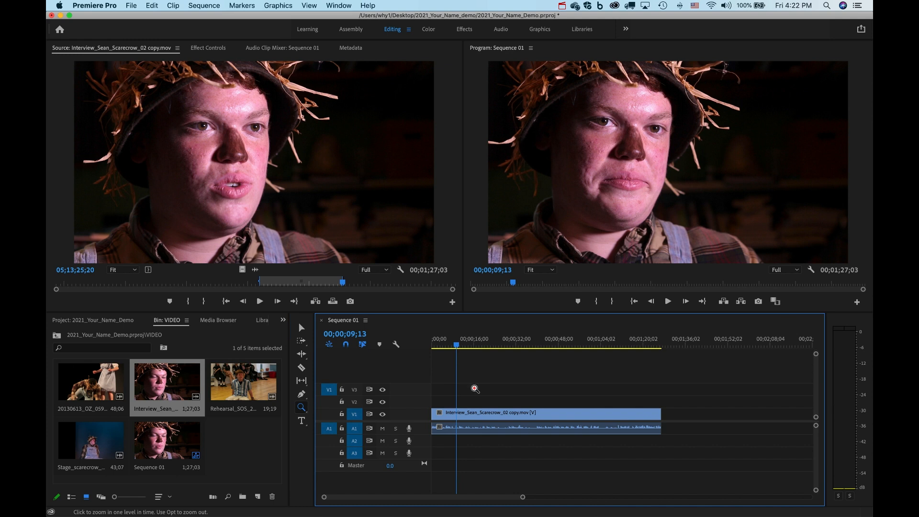
click(475, 388)
key(alt)
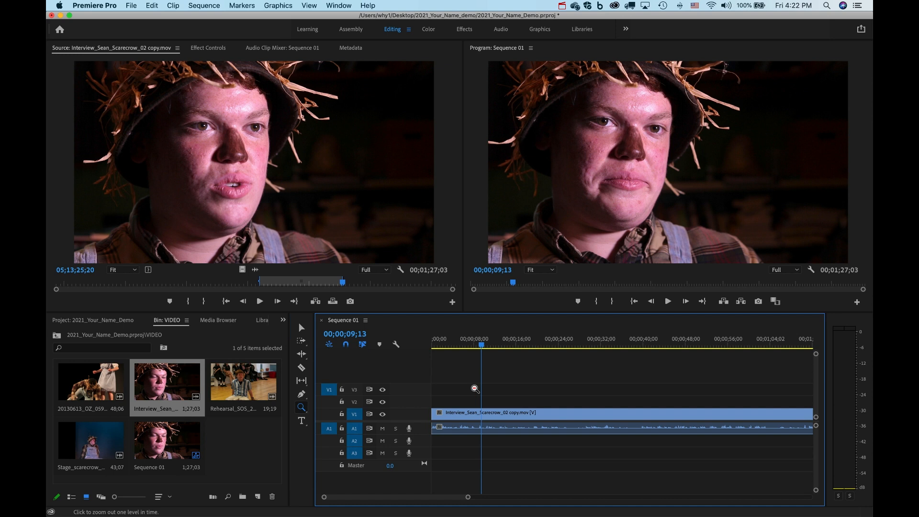
alt+click(475, 389)
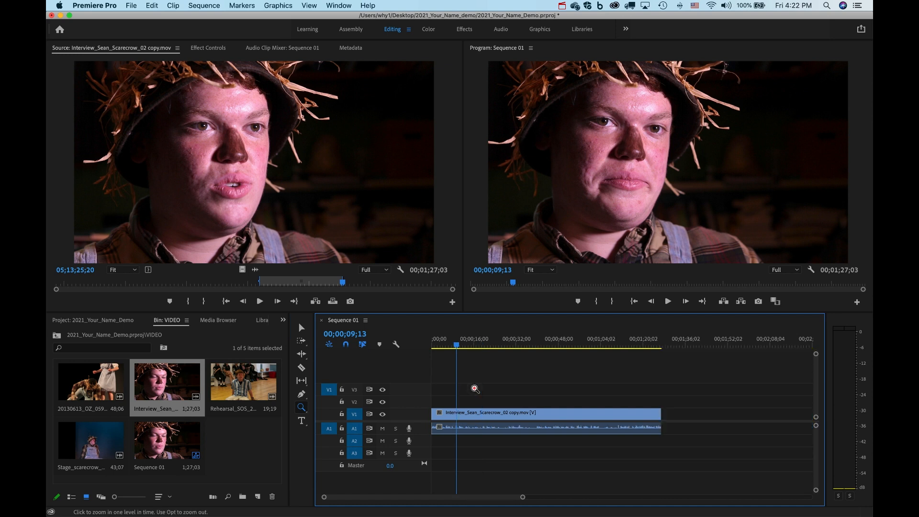
click(475, 388)
alt+click(474, 388)
key(v)
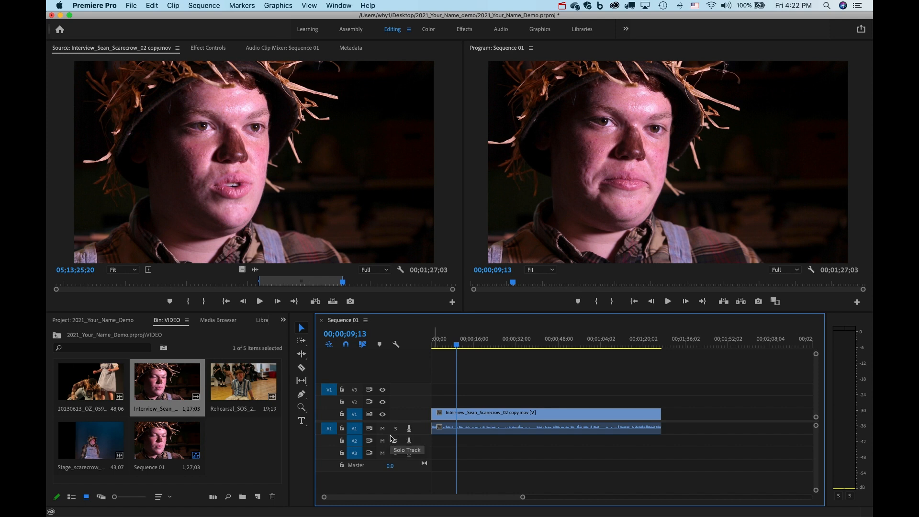
Enlarge the V1 and A1 tracks, play the interview, and park the playhead near ten seconds.
drag(390, 434, 390, 456)
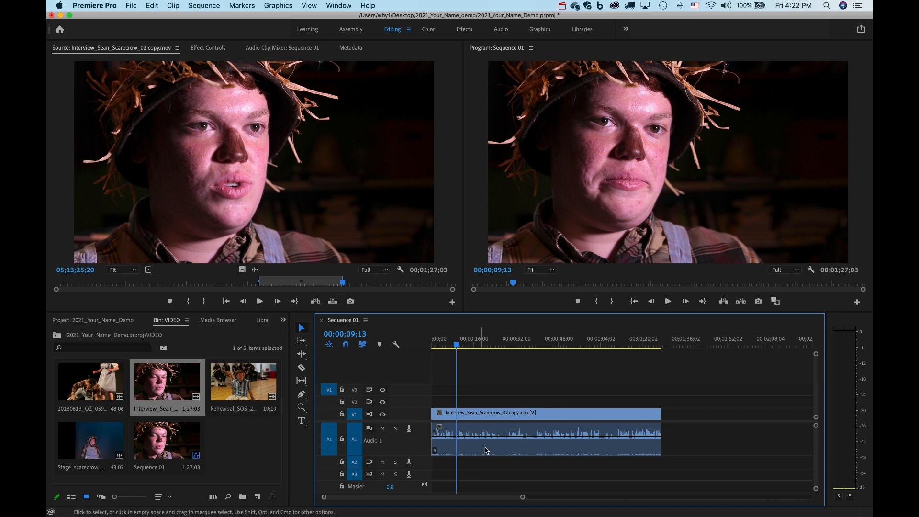
drag(397, 408, 398, 376)
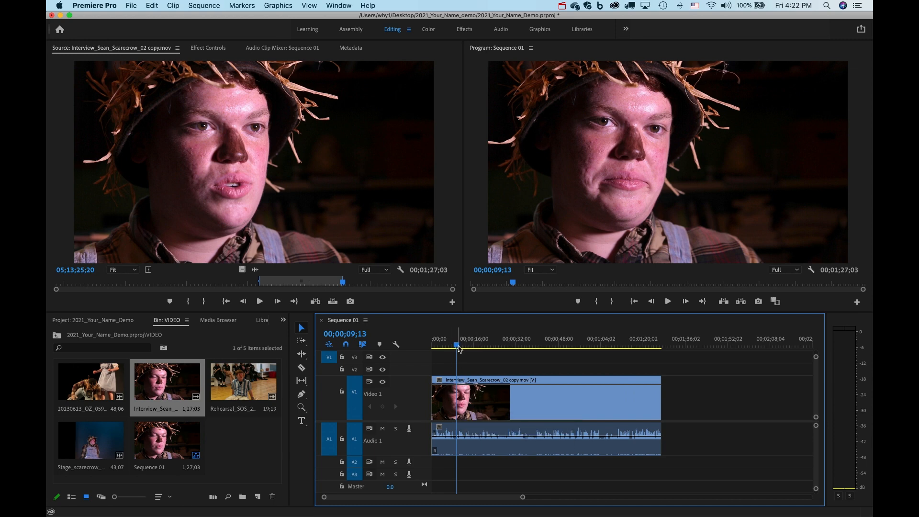
mouse_move(458, 348)
mouse_down()
mouse_move(502, 349)
mouse_move(453, 352)
mouse_up()
key(space)
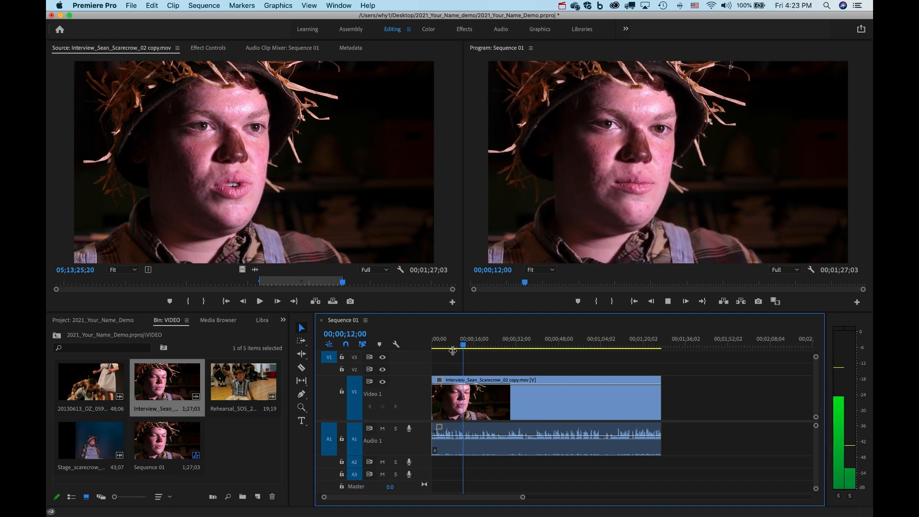
key(space)
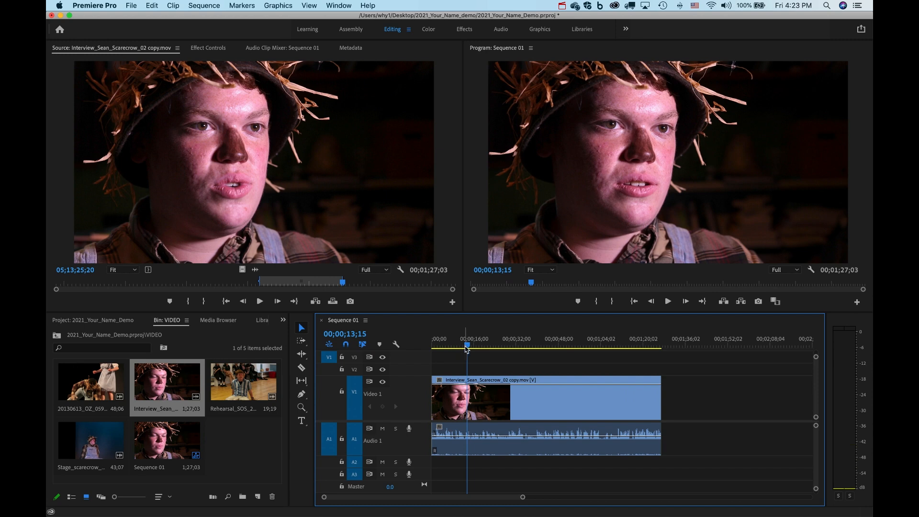
drag(467, 346, 456, 347)
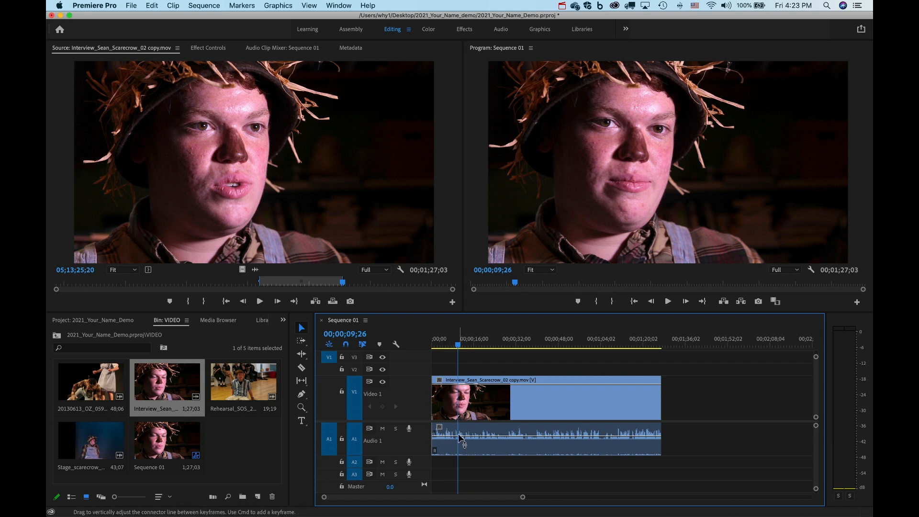
Zoom the timeline in three levels and park the playhead at 00;00;10;04.
click(301, 409)
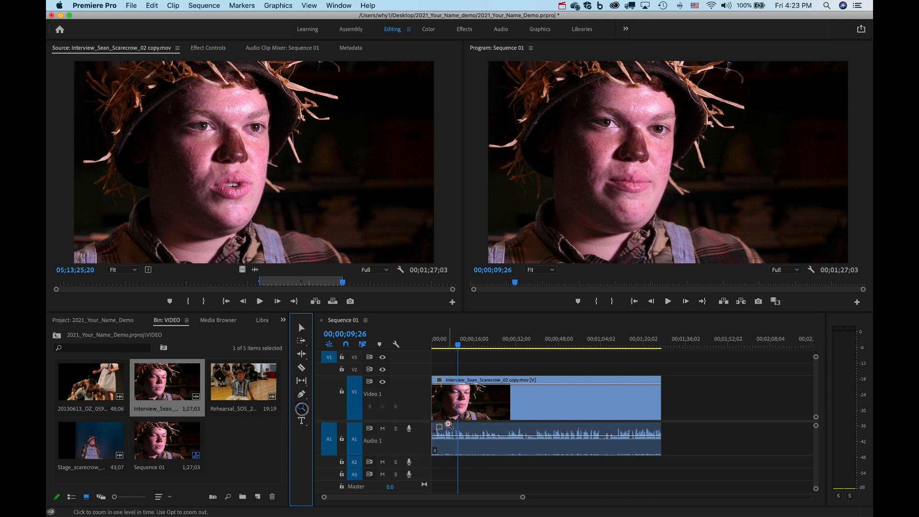
click(460, 436)
click(488, 438)
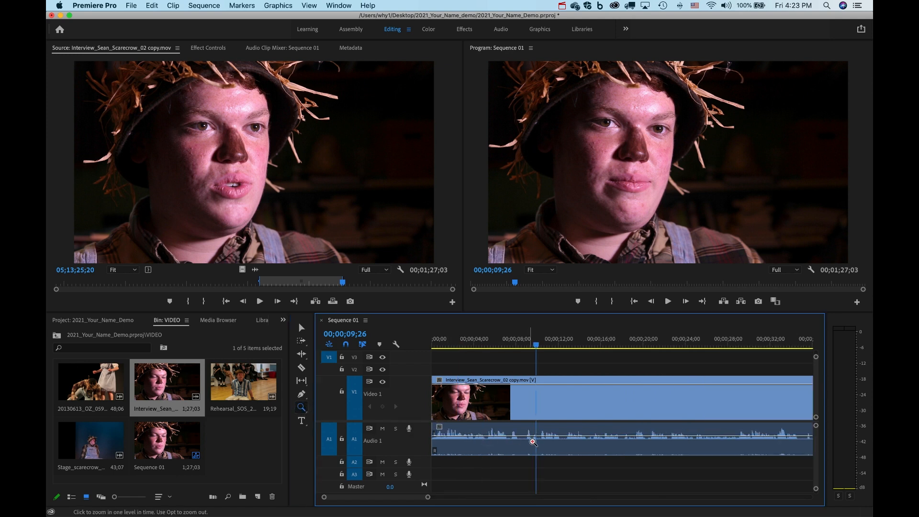
click(528, 441)
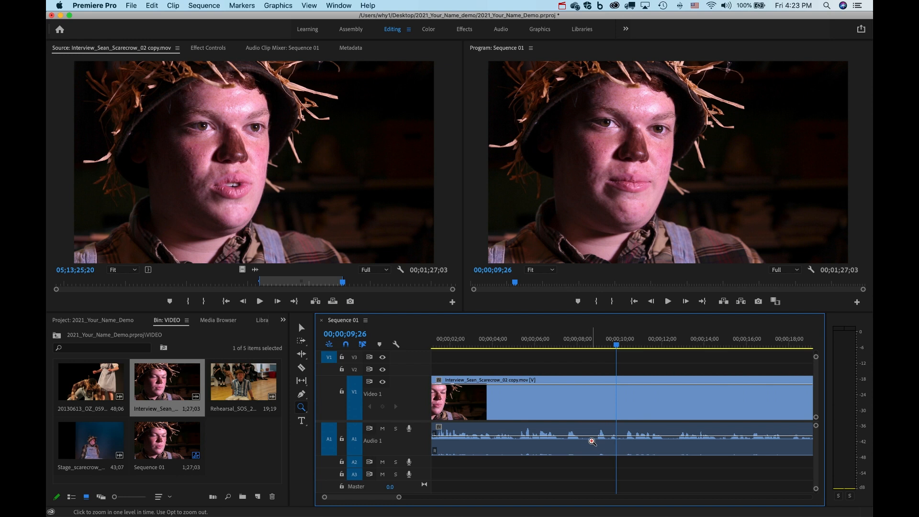
drag(616, 345, 624, 347)
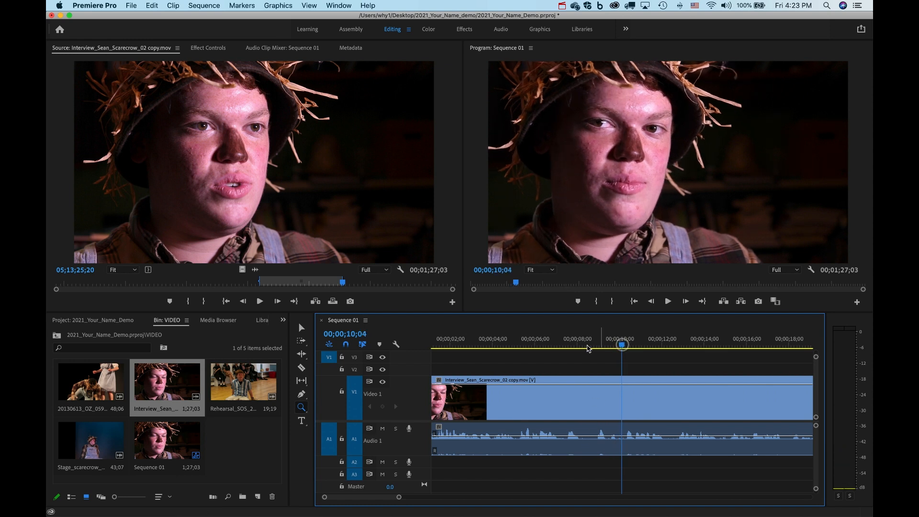
Razor the interview clip at 00;00;10;04 and again at 00;00;17;28, then return to Selection.
click(300, 368)
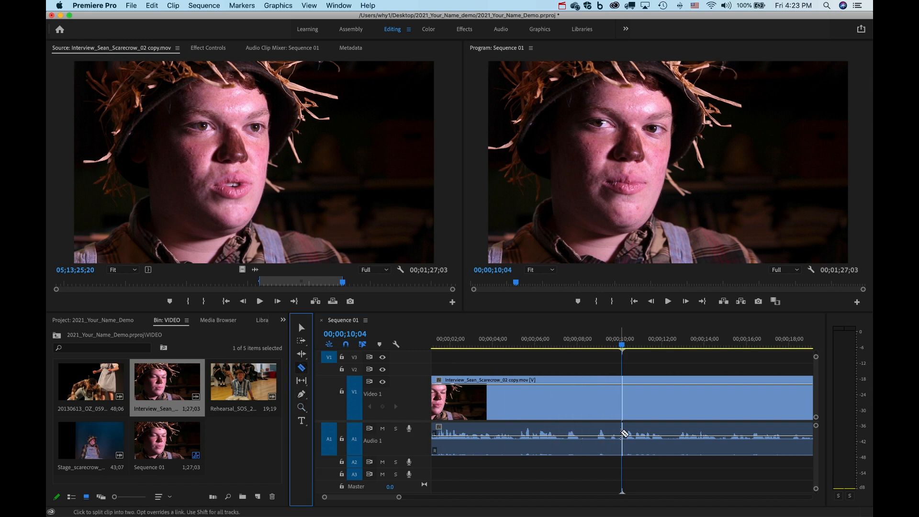
click(621, 433)
key(space)
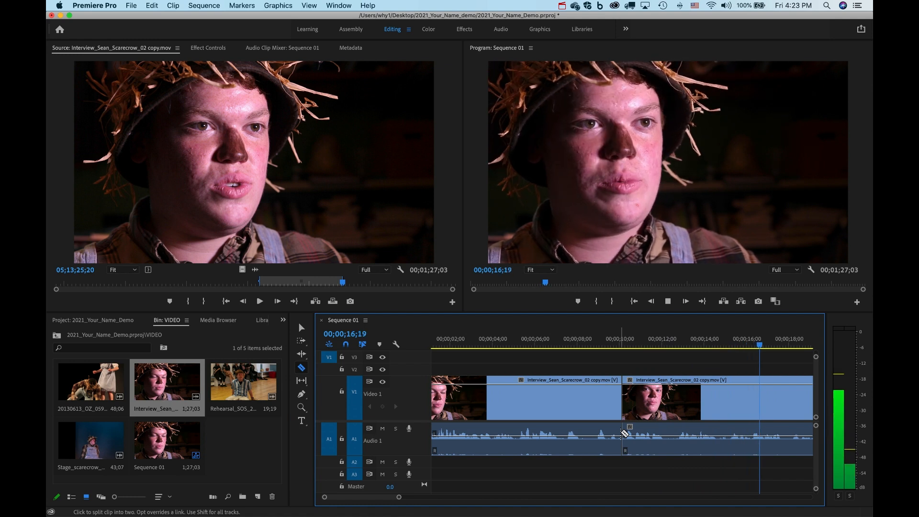
key(space)
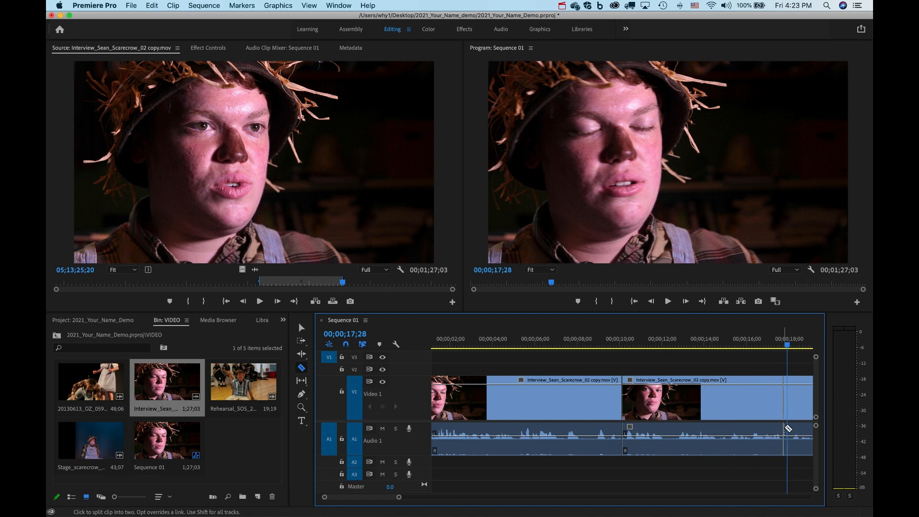
click(789, 429)
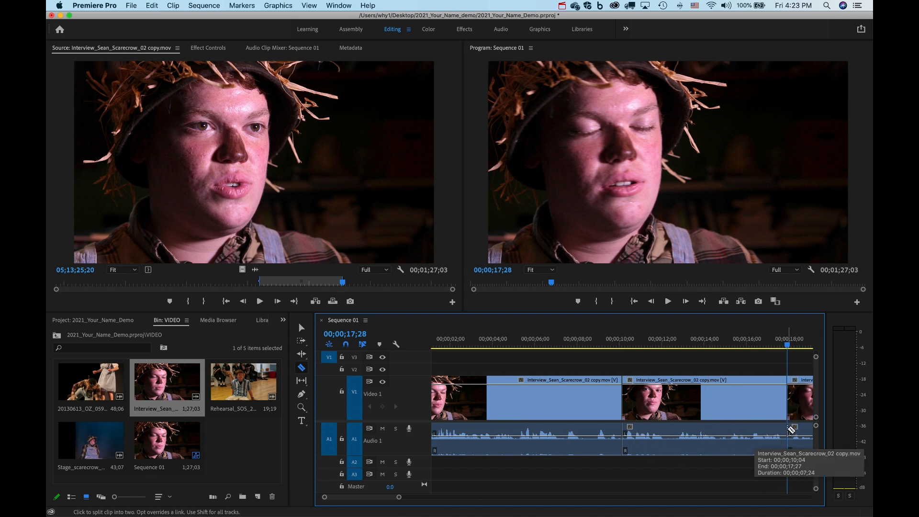
click(302, 329)
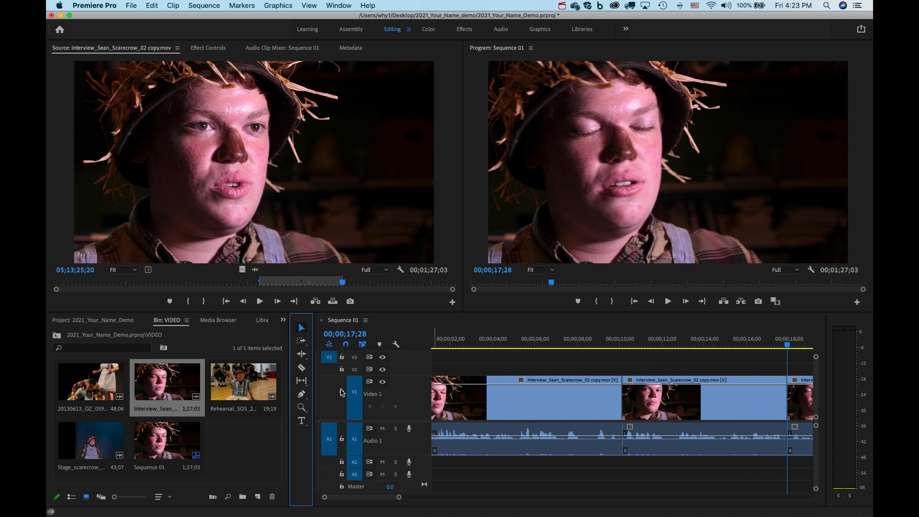
Zoom the timeline out and delete the first interview piece, leaving a gap at the start.
click(301, 407)
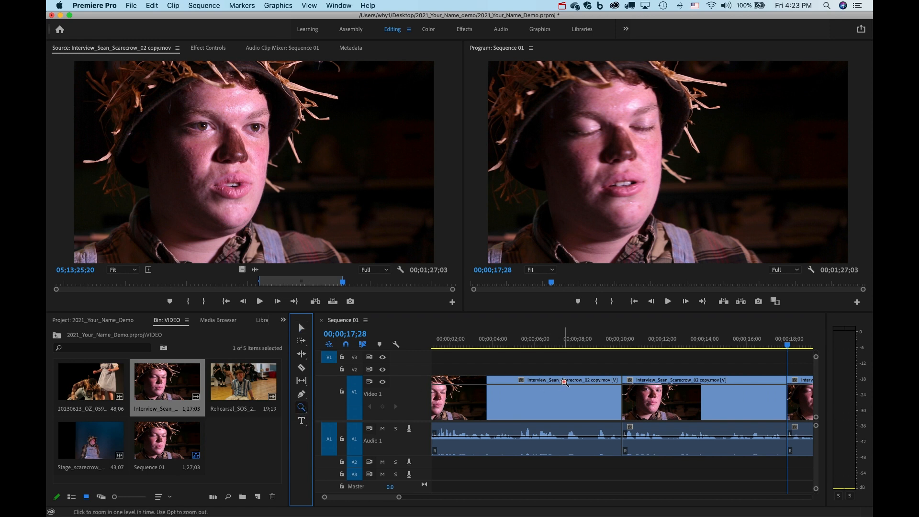
key(alt)
alt+click(564, 382)
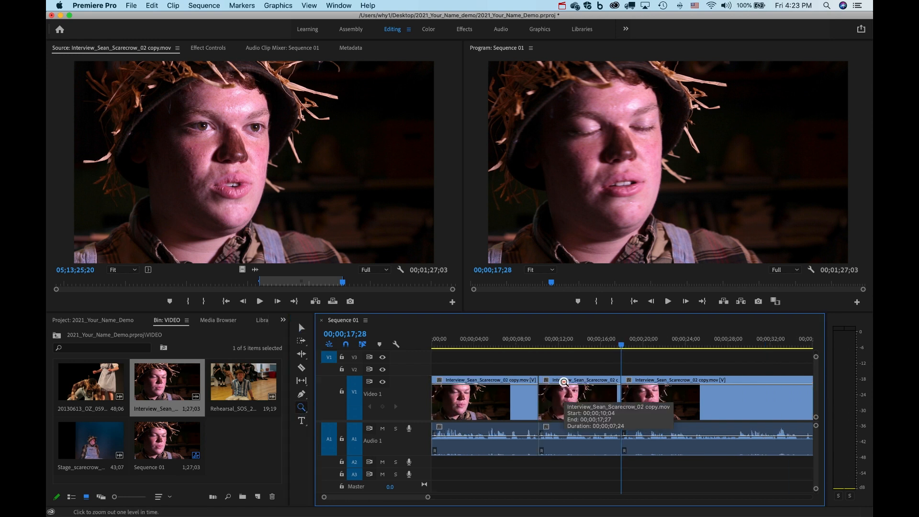
alt+click(564, 382)
alt+click(565, 382)
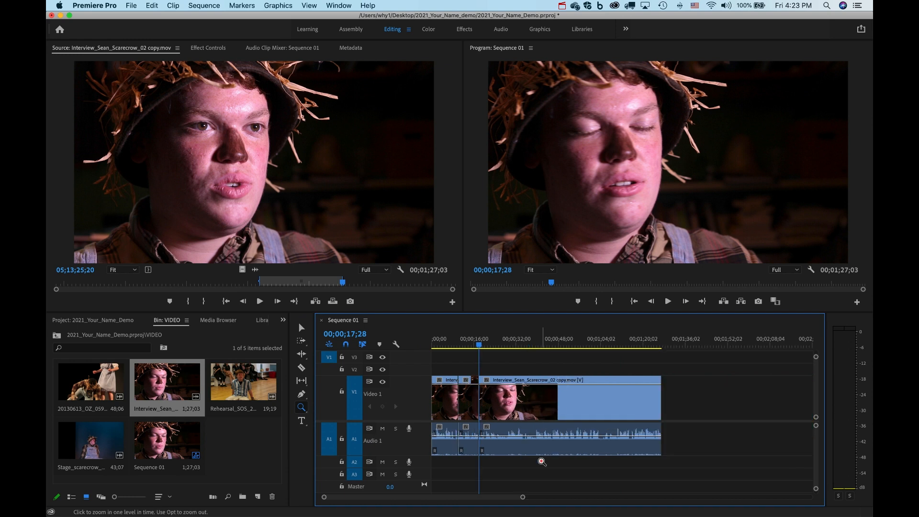
drag(523, 497, 565, 503)
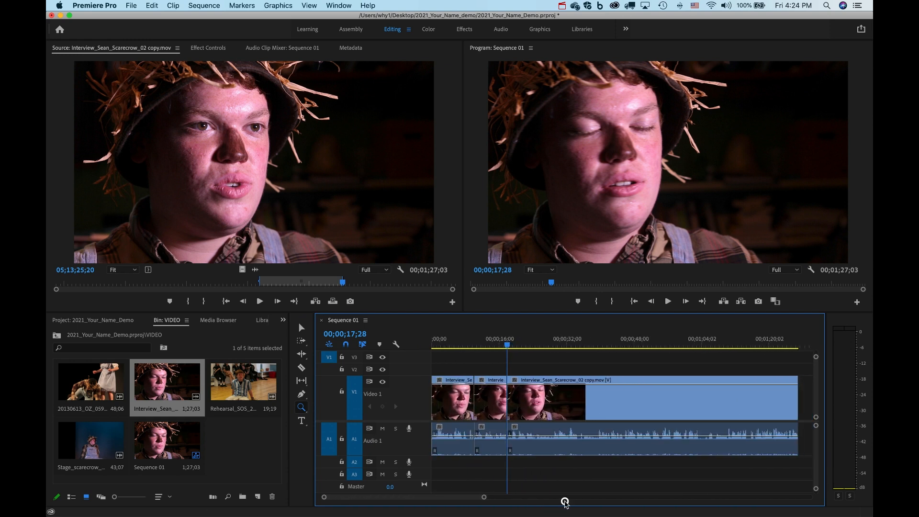
click(301, 326)
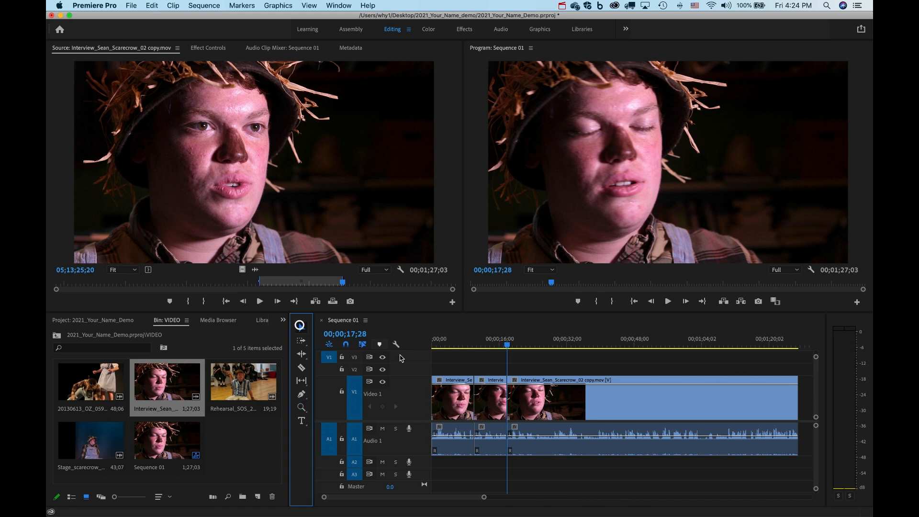
click(485, 398)
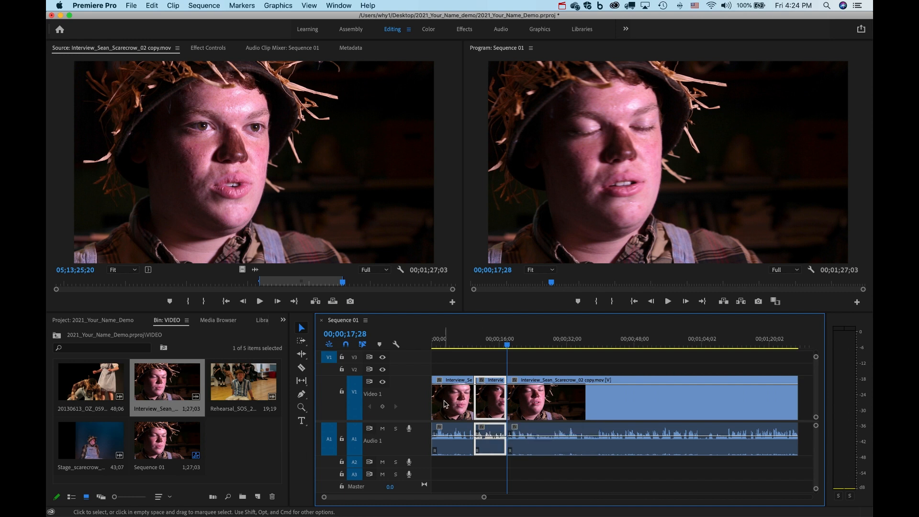
click(448, 404)
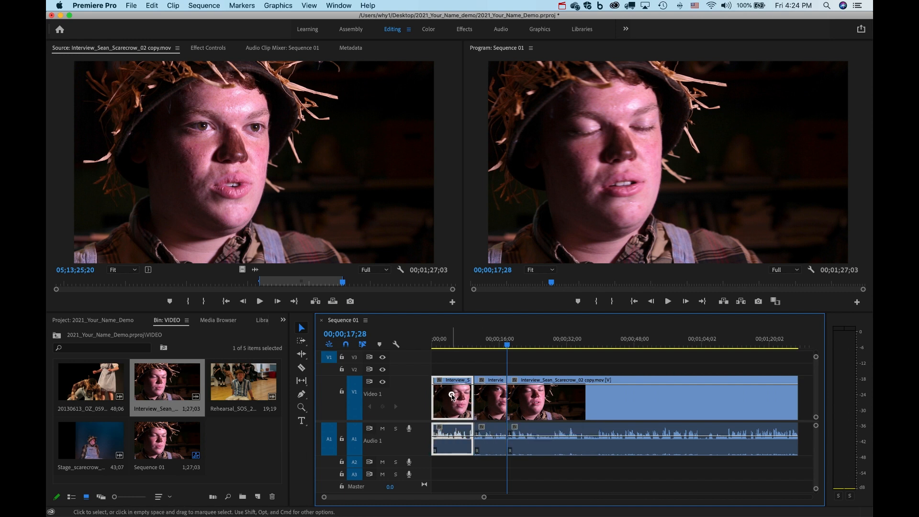
key(Delete)
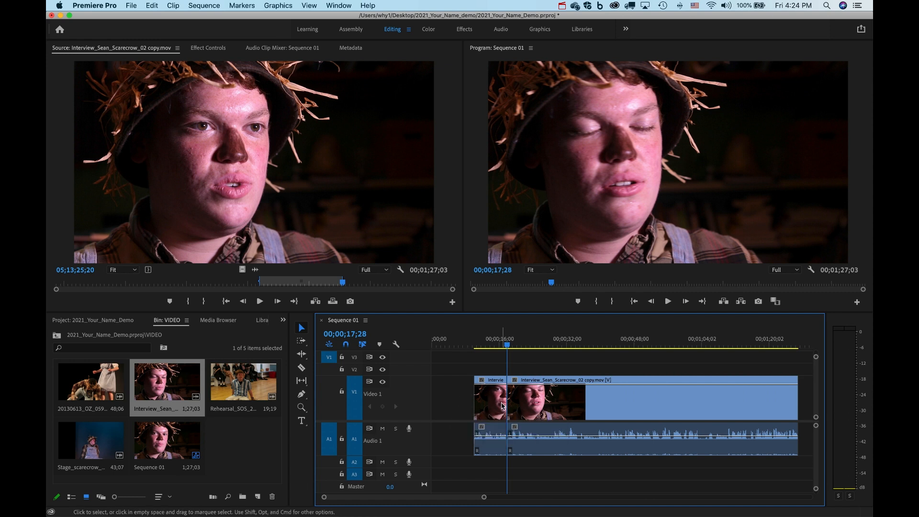
Move the short 7;24 interview piece past the end of the long clip.
key(z)
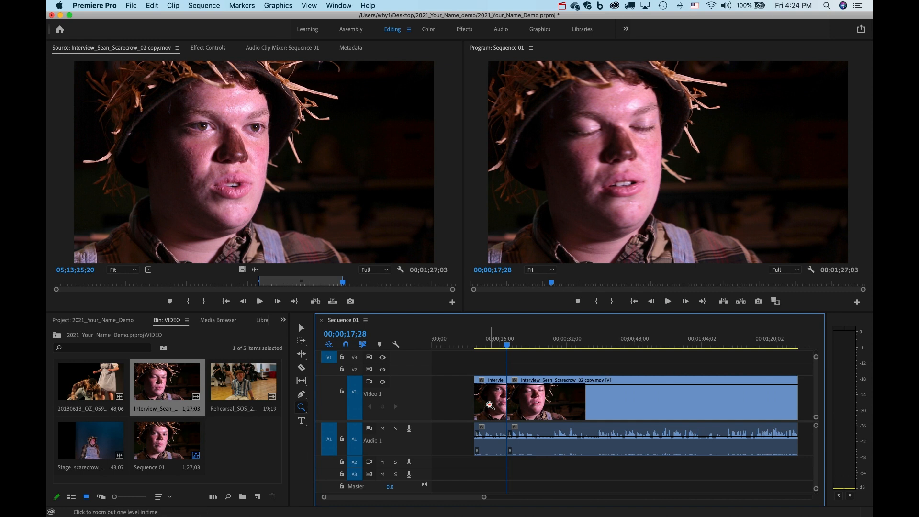
alt+click(490, 406)
click(301, 327)
click(460, 400)
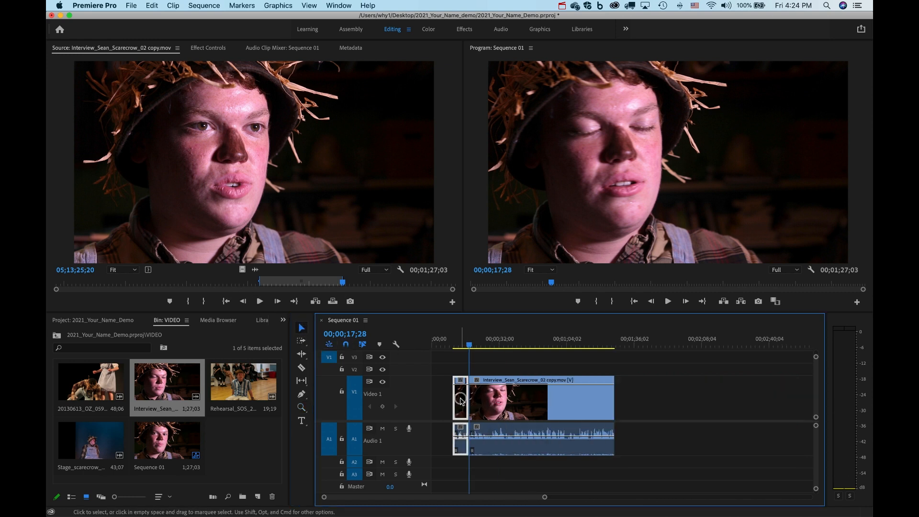
drag(460, 399, 623, 421)
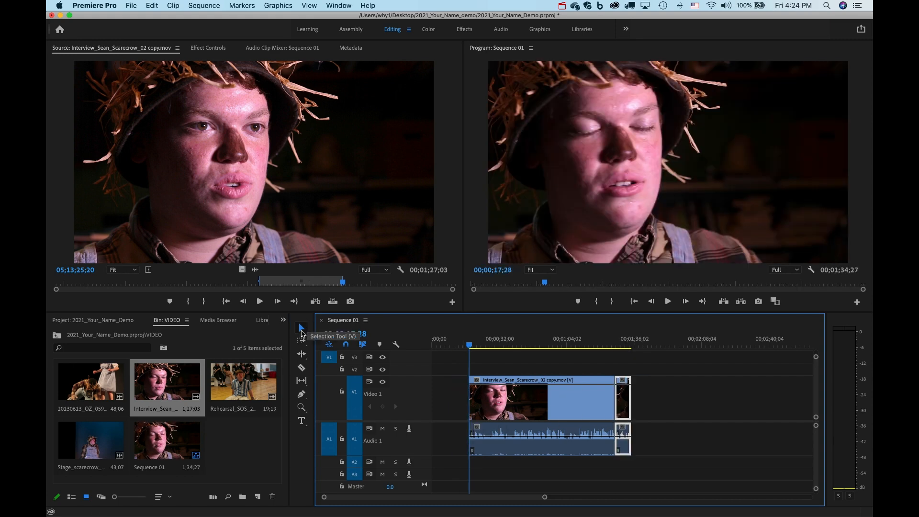
Move the short interview clip down onto V1 after the long clip, undoing an accidental start extension.
drag(622, 404, 697, 375)
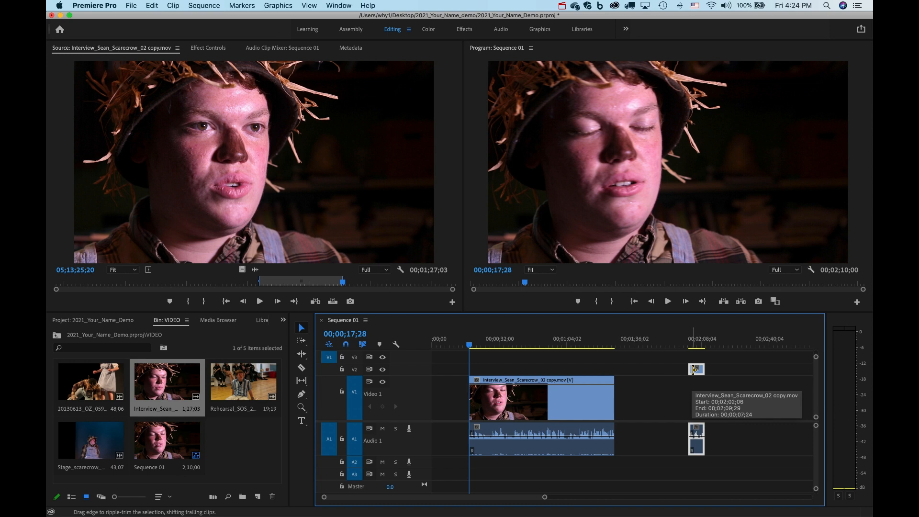
drag(695, 370, 697, 404)
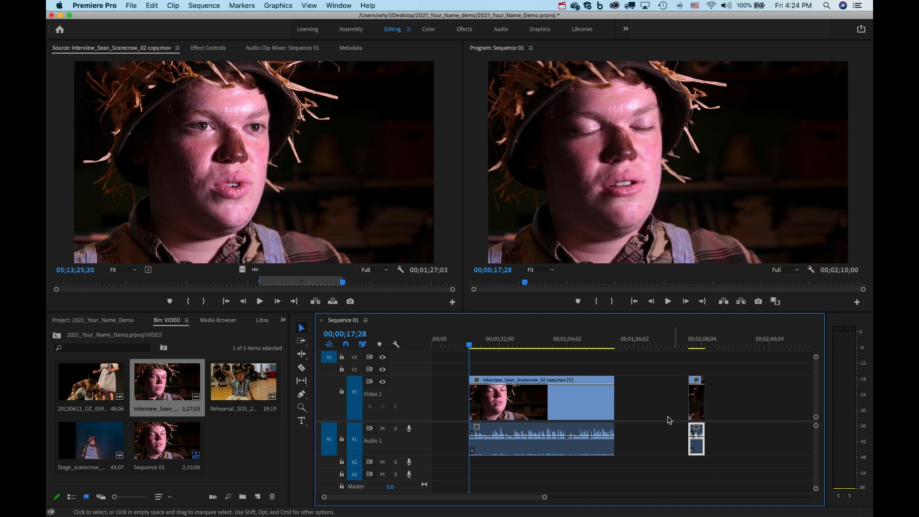
click(698, 400)
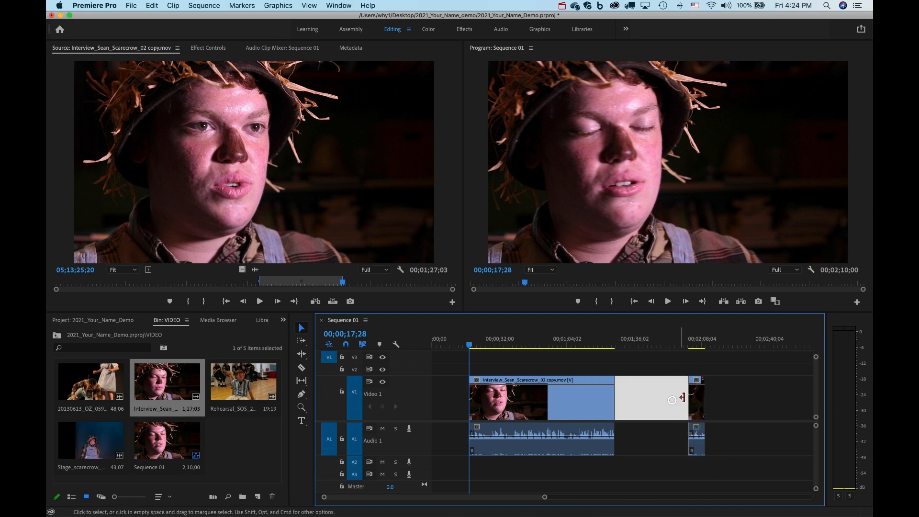
drag(698, 403, 731, 403)
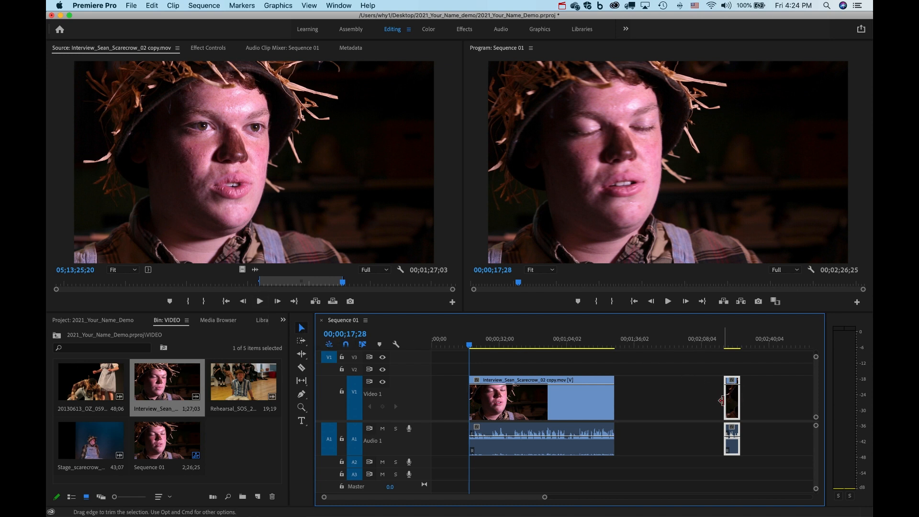
drag(722, 400, 662, 402)
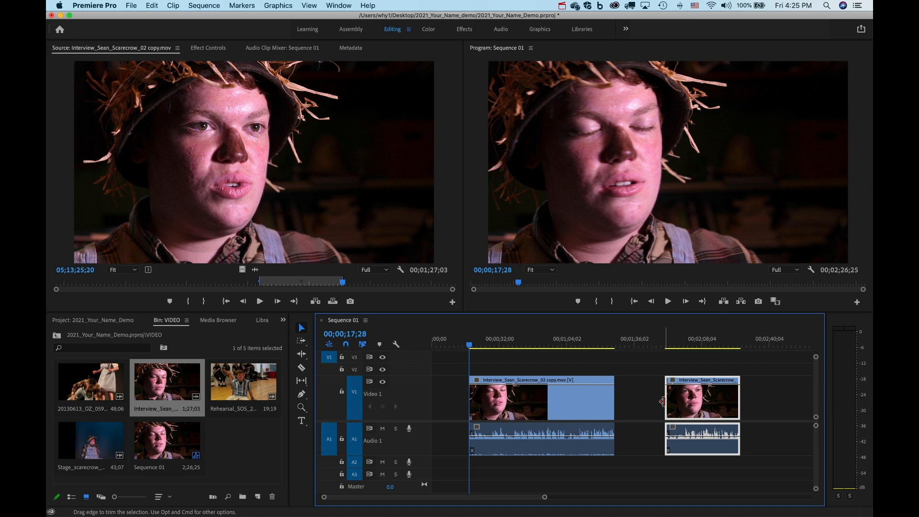
key(super+z)
mouse_move(726, 401)
mouse_down()
mouse_move(790, 407)
mouse_move(740, 407)
mouse_up()
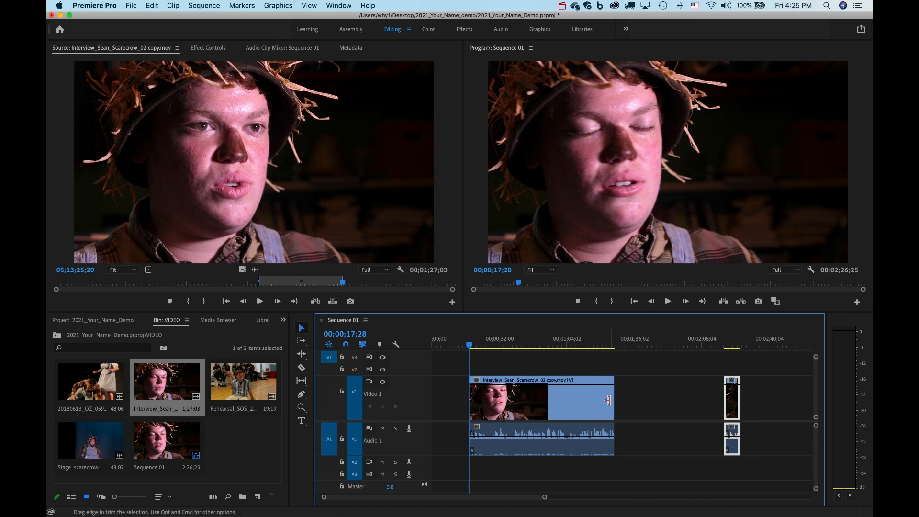
Trim the long interview clip's end and slide the short clip earlier, so the sequence runs 2;01;18.
drag(611, 401, 565, 409)
drag(574, 408, 575, 409)
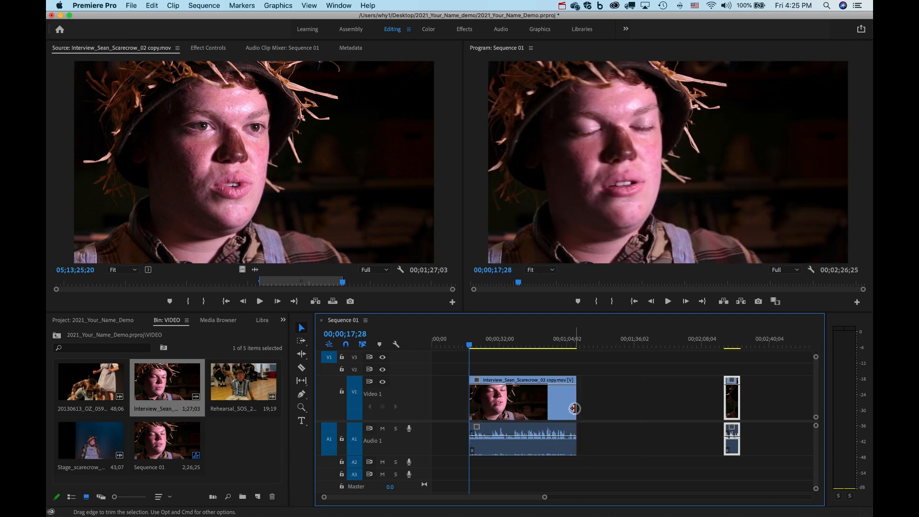
drag(733, 404, 679, 404)
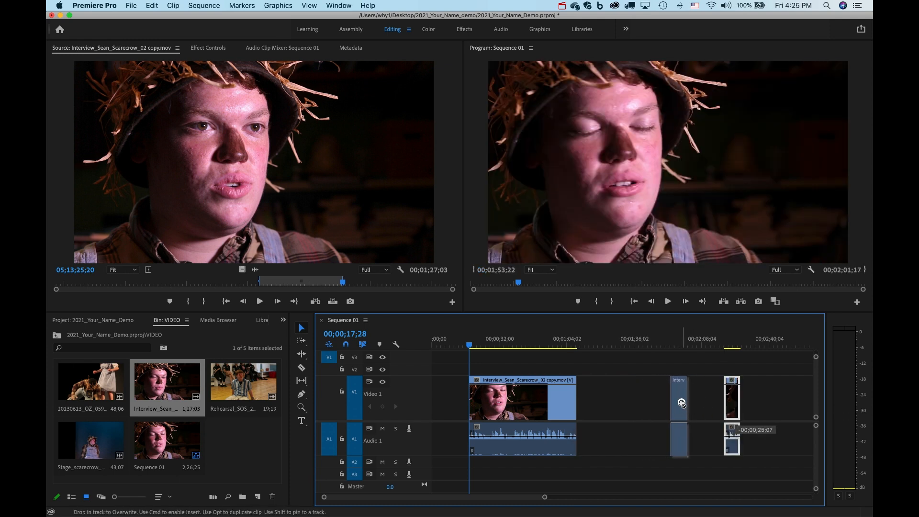
drag(573, 404, 595, 405)
Split the interview clip at two points and move the middle piece later, leaving gaps.
click(303, 369)
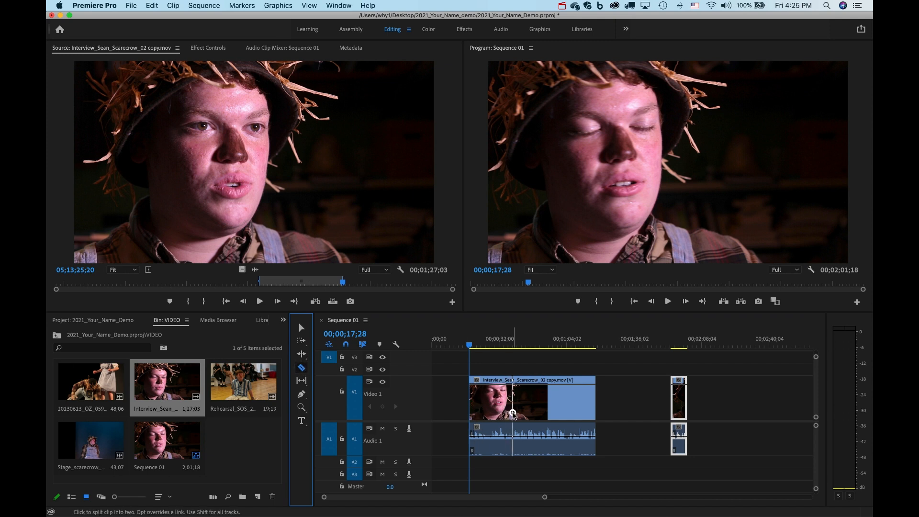
click(513, 415)
click(546, 415)
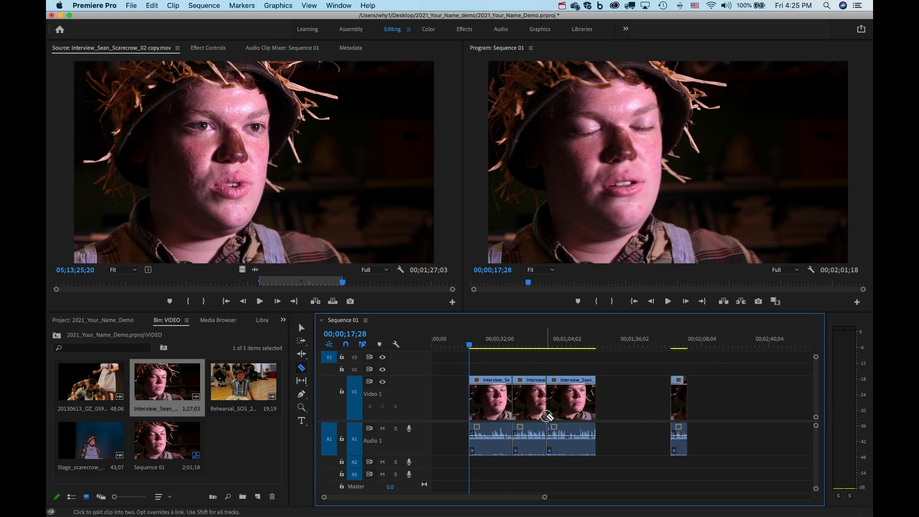
click(301, 327)
drag(528, 414, 635, 406)
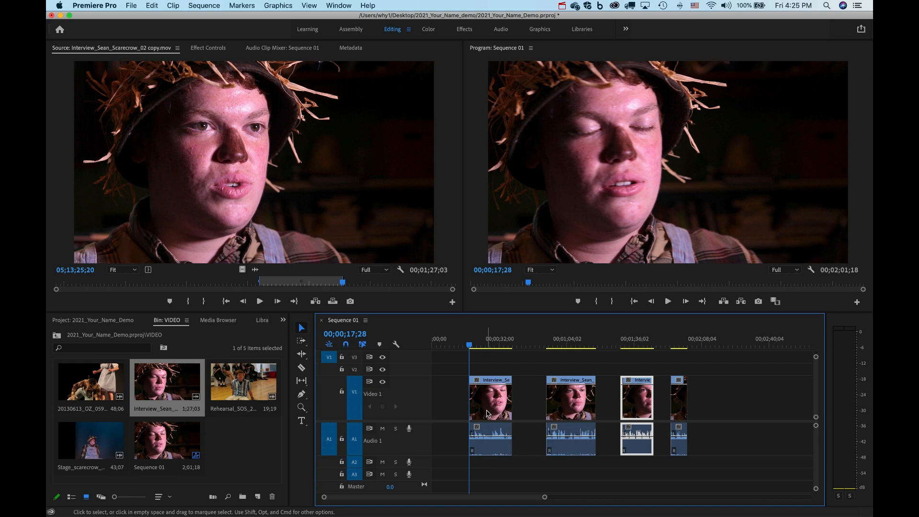
click(301, 408)
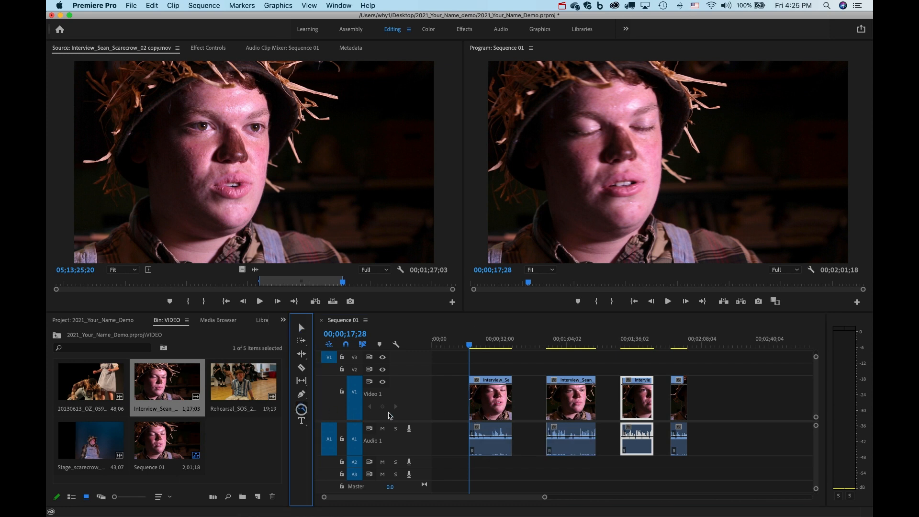
Zoom in three levels on the opening interview clip and scrub through its first seconds.
click(491, 432)
click(545, 439)
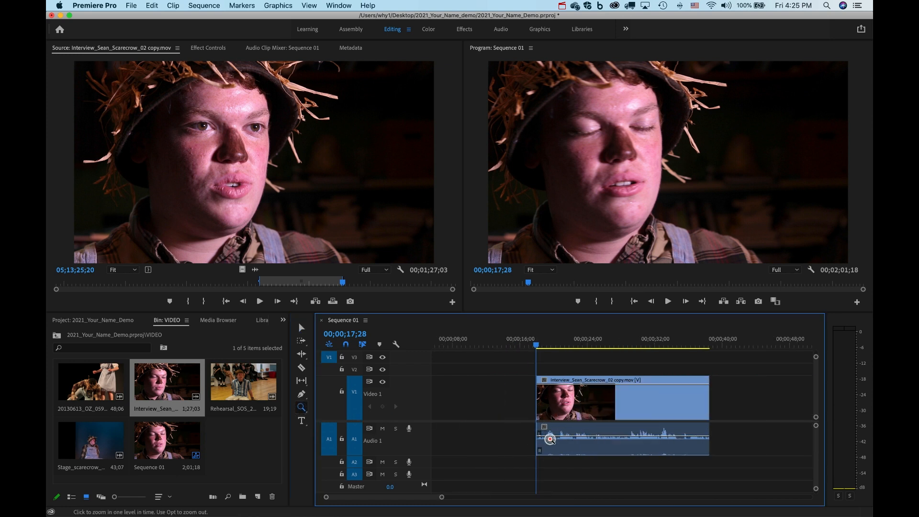
click(571, 440)
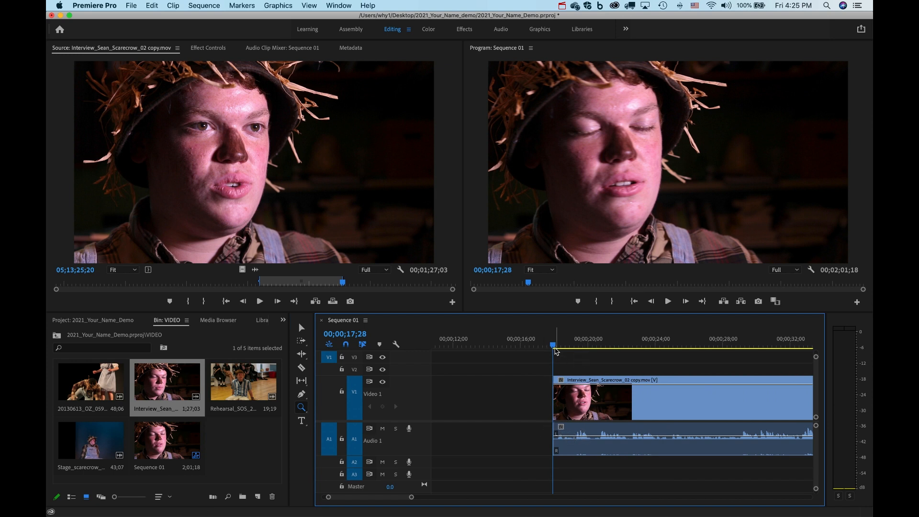
drag(555, 348, 594, 348)
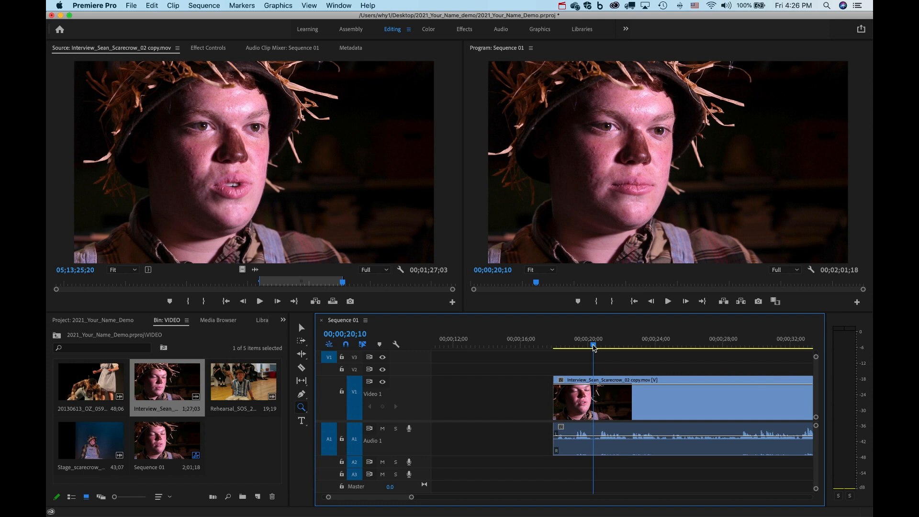
Ripple delete all four gaps on V1 so the three interview pieces sit back to back, 1;08;02 total.
key(backslash)
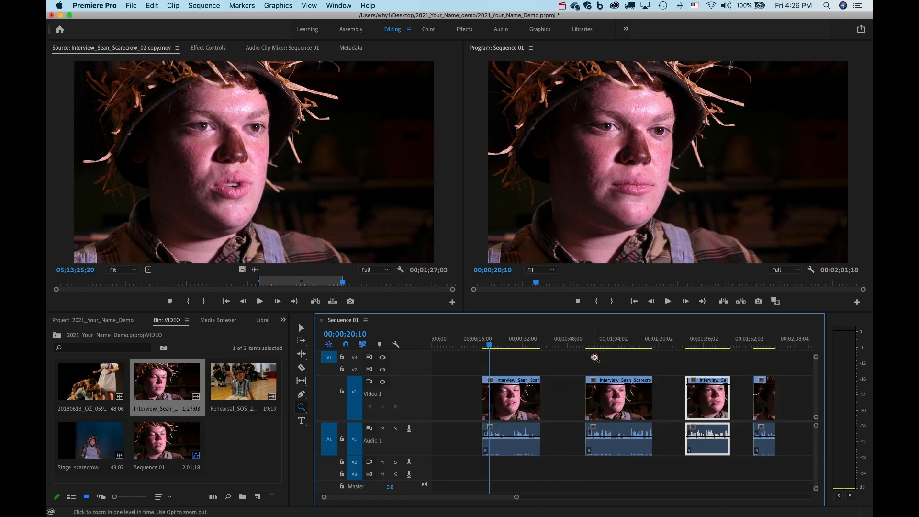
click(302, 327)
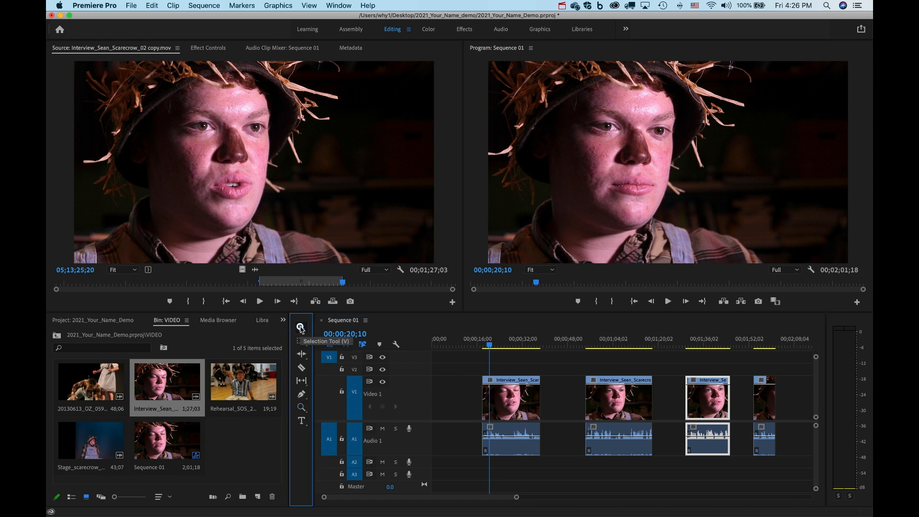
click(456, 413)
key(Delete)
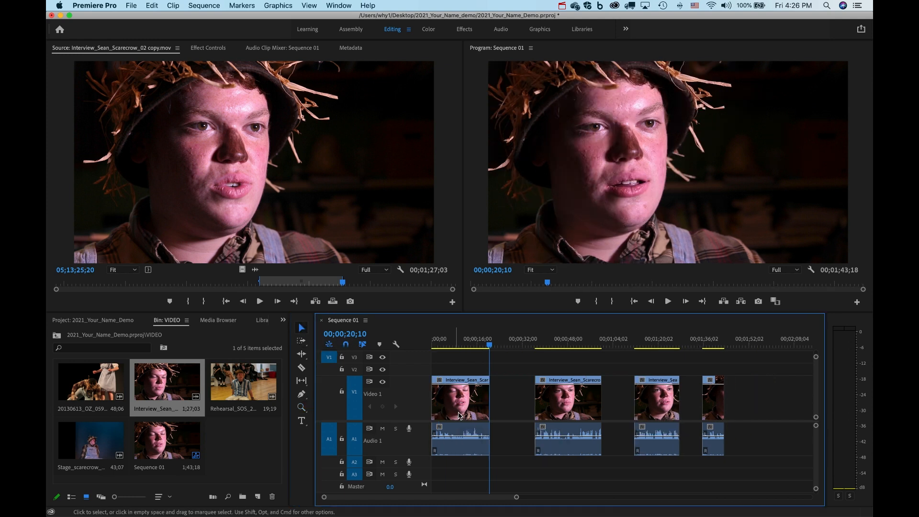
click(510, 407)
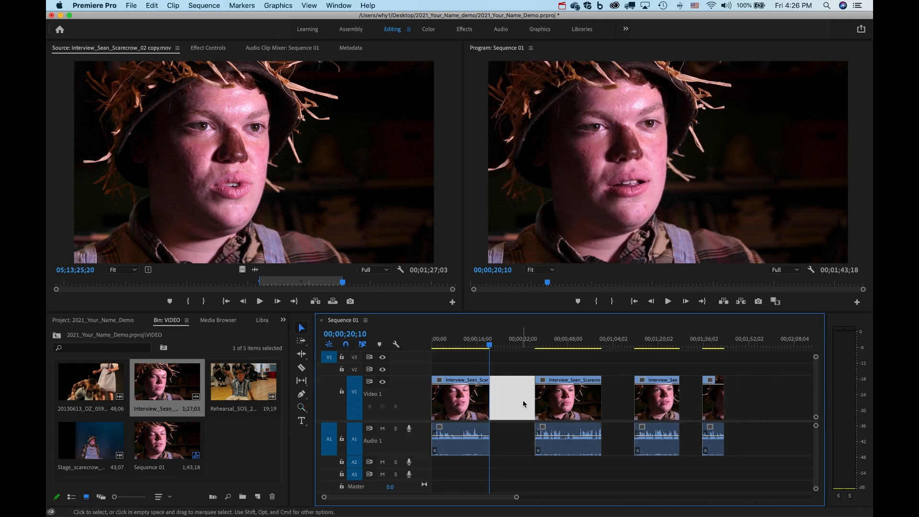
click(513, 401)
key(Delete)
click(572, 404)
key(Delete)
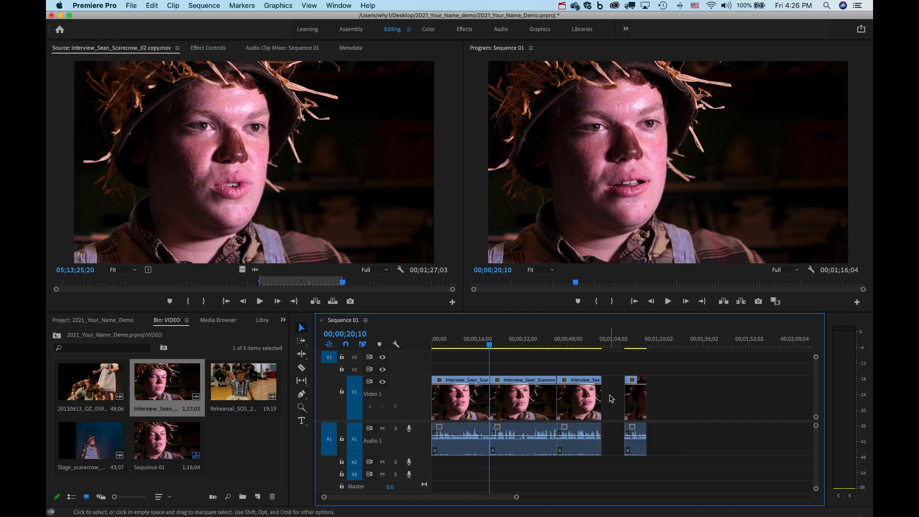
click(610, 399)
key(Delete)
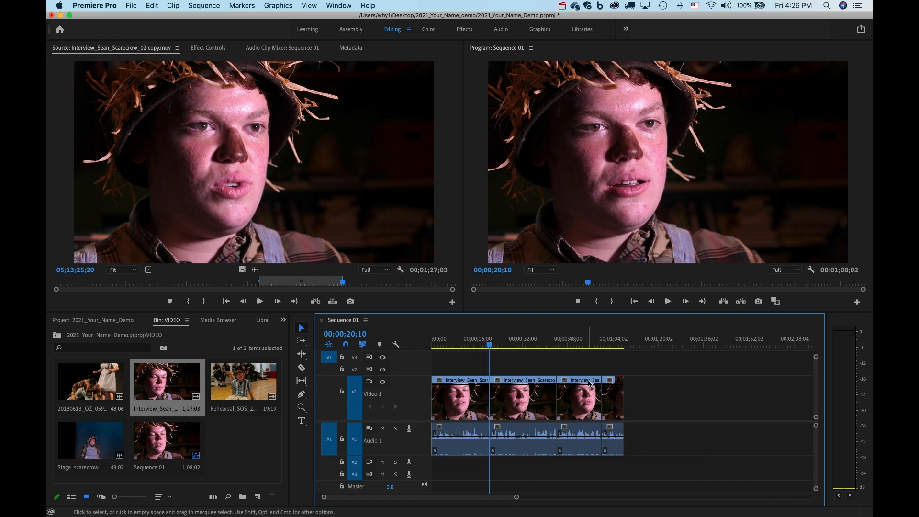
drag(488, 346, 556, 370)
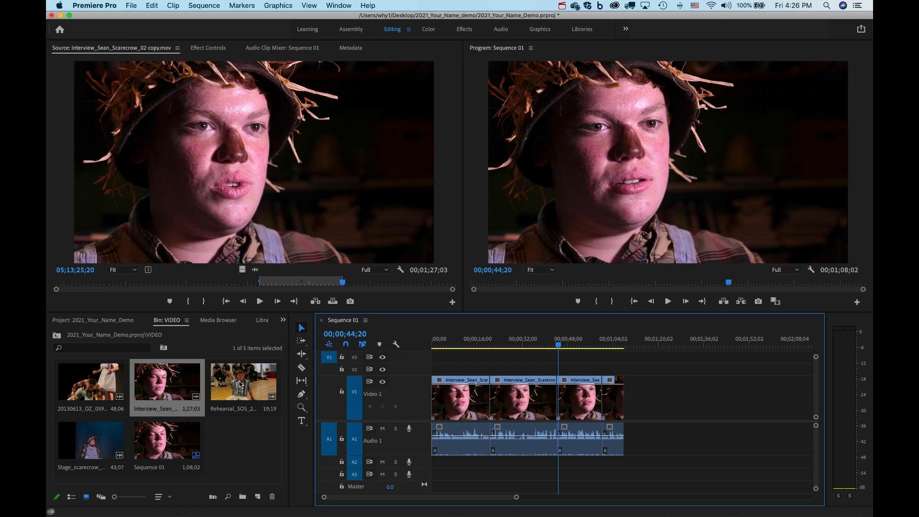
Load Rehearsal_SOS_207 copy.mov in the Source monitor and play through it to find a start point.
double_click(239, 384)
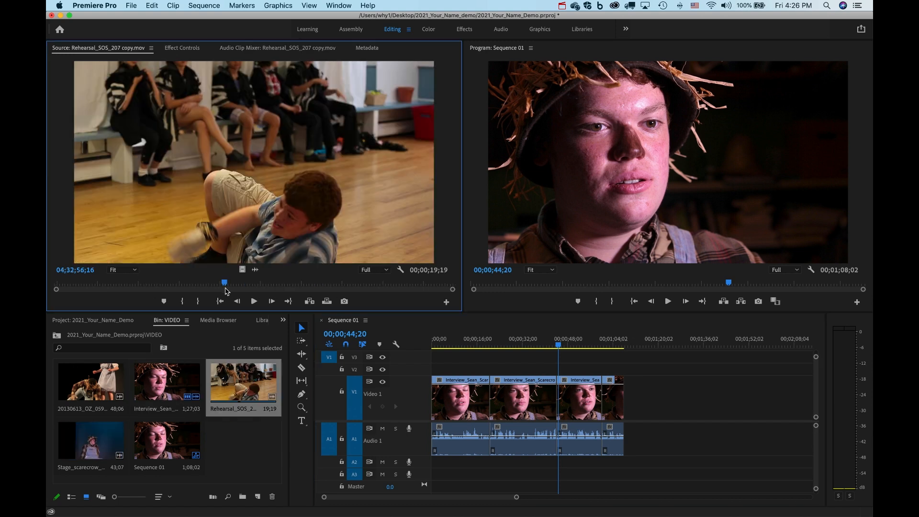
click(220, 286)
drag(220, 286, 137, 283)
key(space)
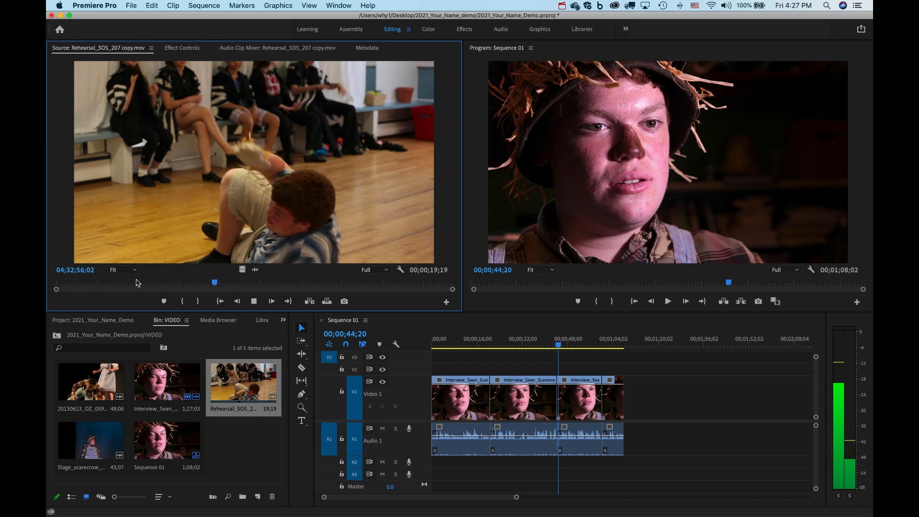
key(space)
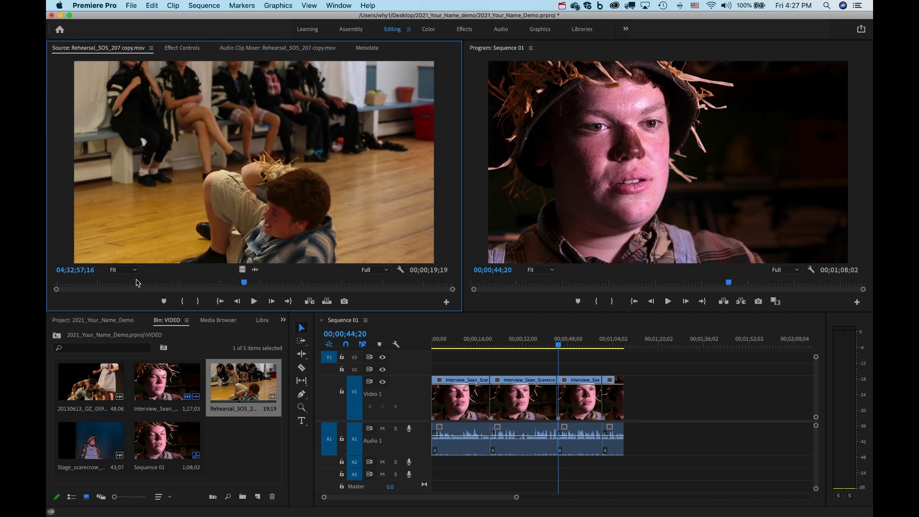
drag(184, 286, 141, 279)
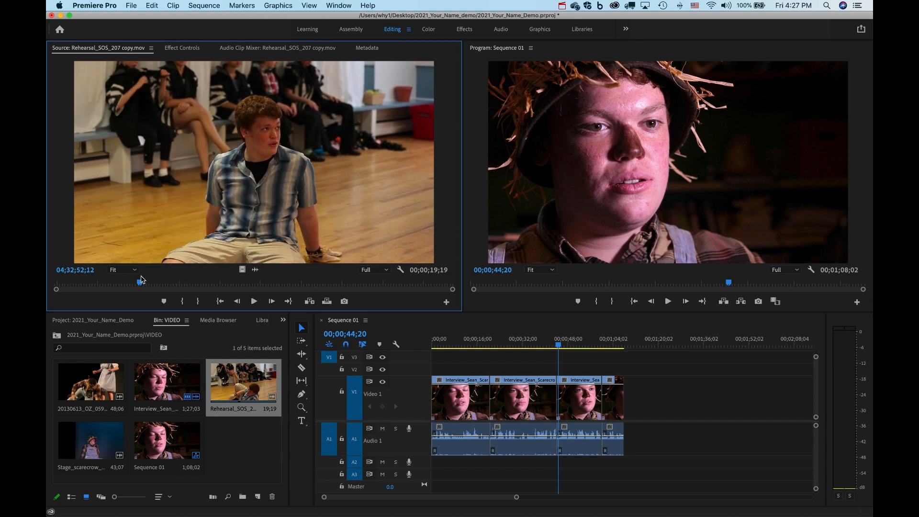
key(space)
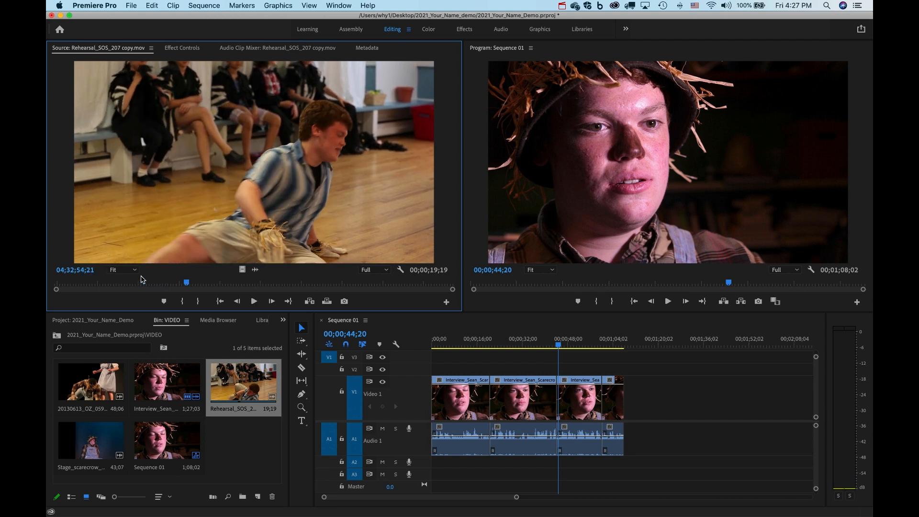
click(139, 284)
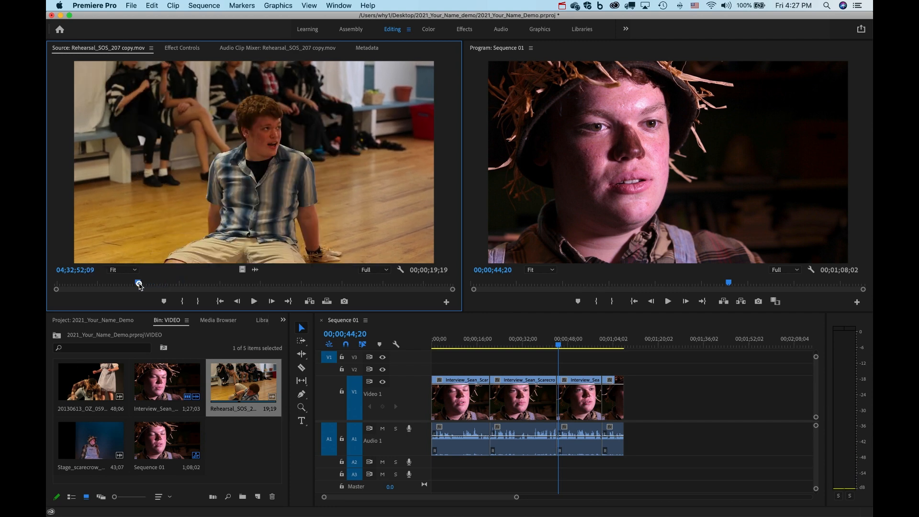
Mark a 00;00;06;05 In/Out range on the rehearsal footage and drag it toward Sequence 01.
click(184, 305)
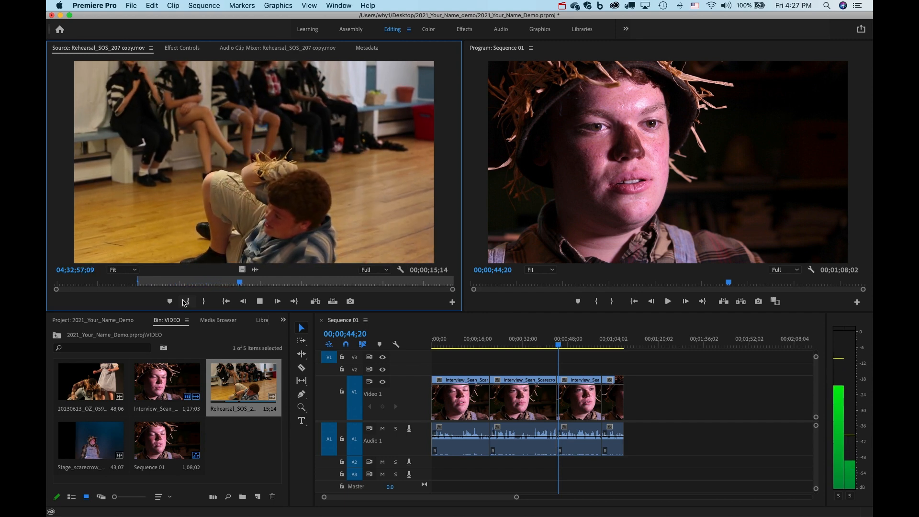
key(space)
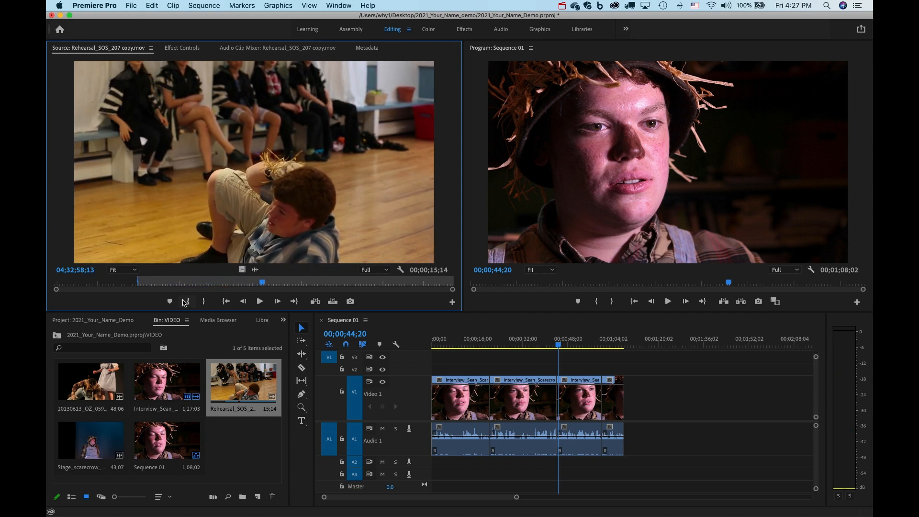
click(204, 301)
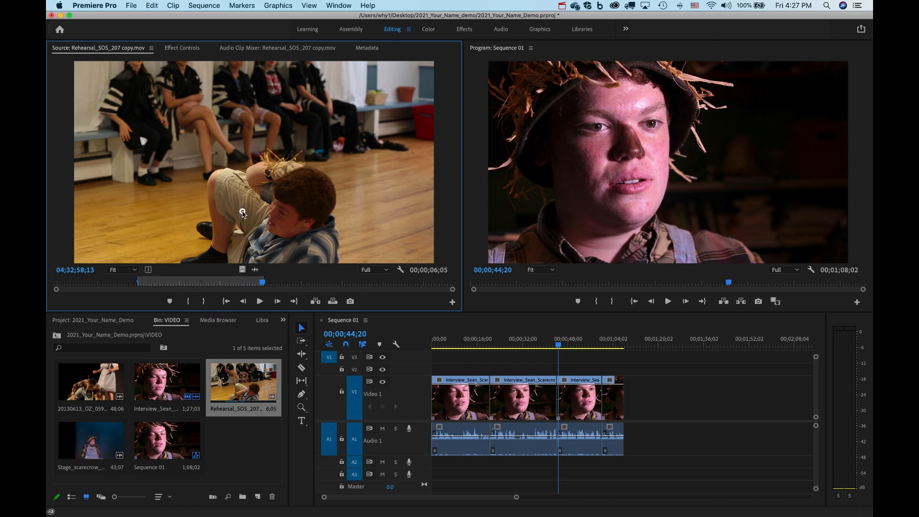
drag(477, 343, 513, 366)
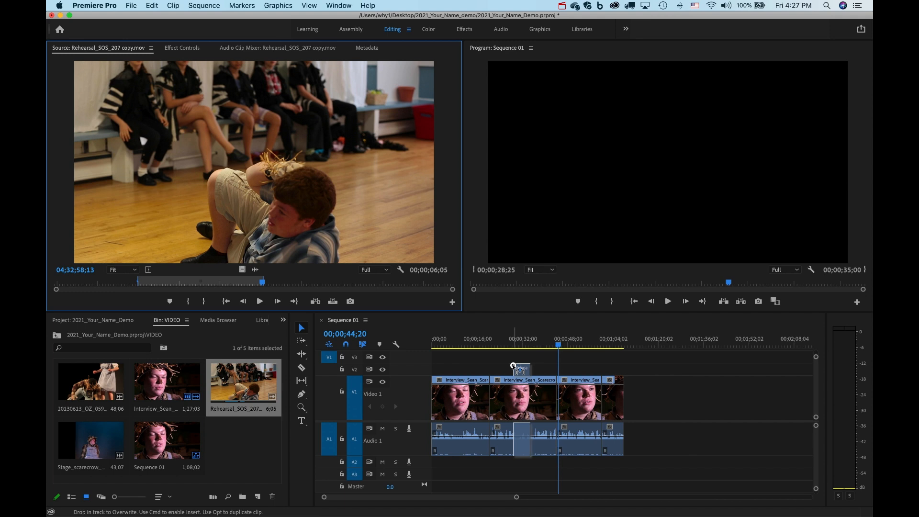
Undo dropping the rehearsal section into the interview on V1 and save the project.
drag(513, 366, 515, 402)
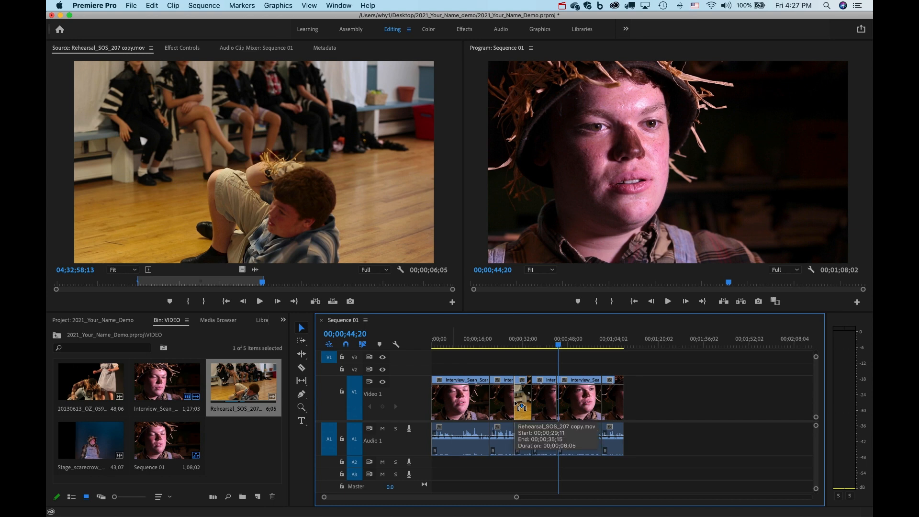
click(302, 328)
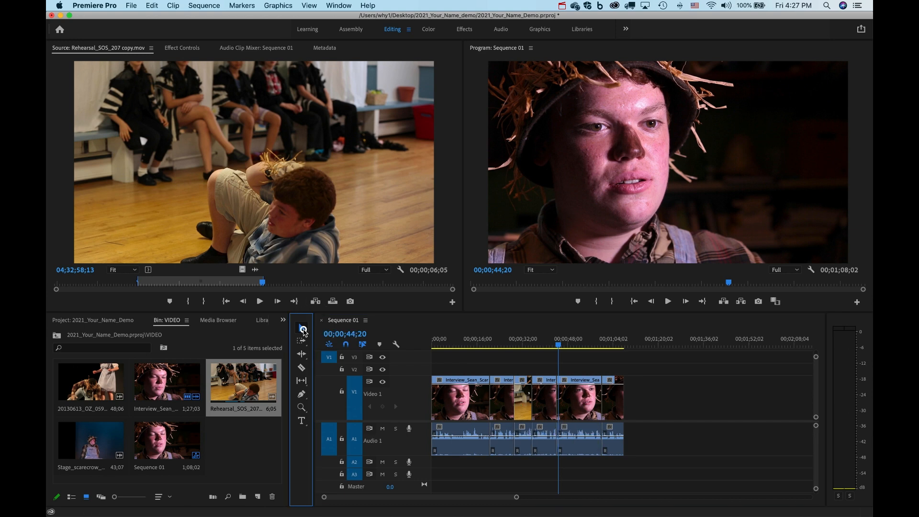
drag(523, 400, 689, 401)
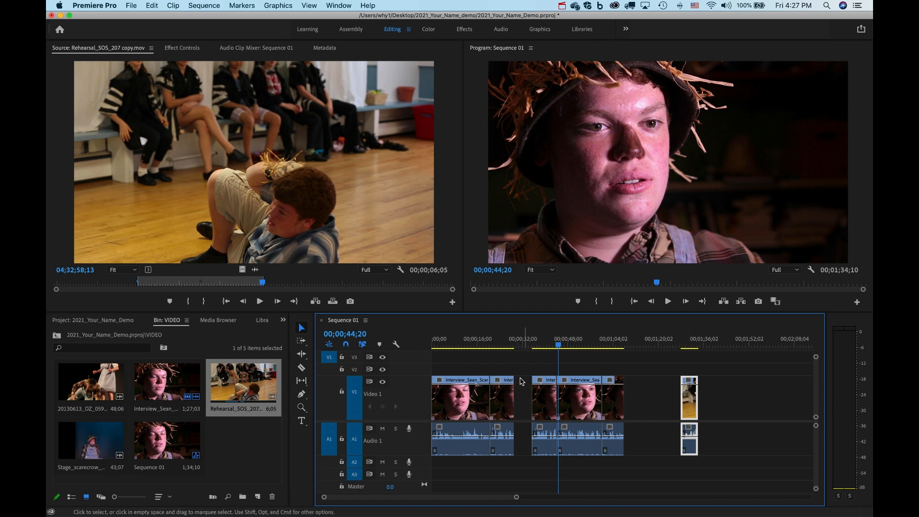
key(super+z)
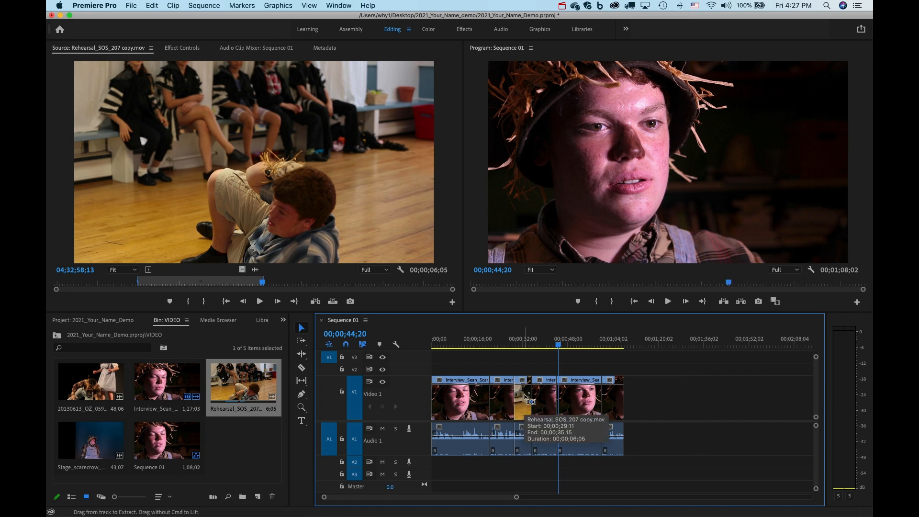
key(super+z)
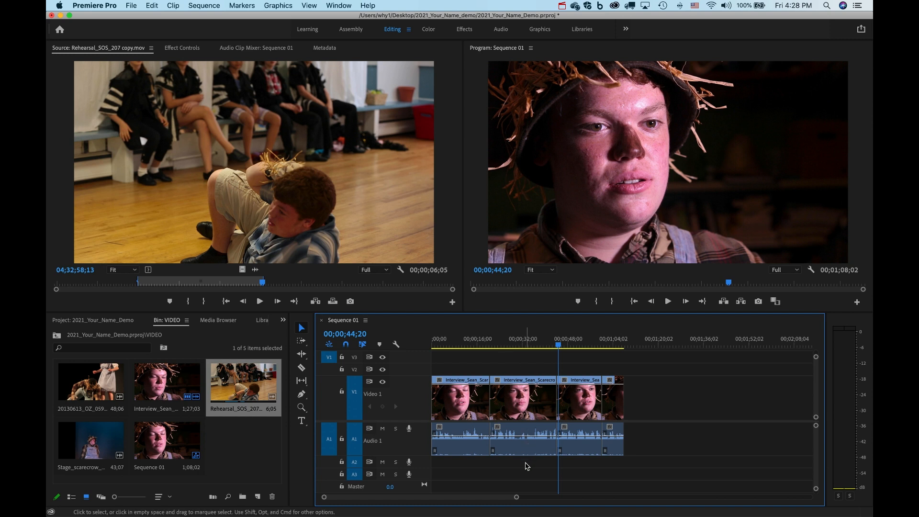
key(super+s)
Patch the source video to V2 and the source audio to A2 as target tracks.
click(329, 369)
click(356, 369)
click(355, 398)
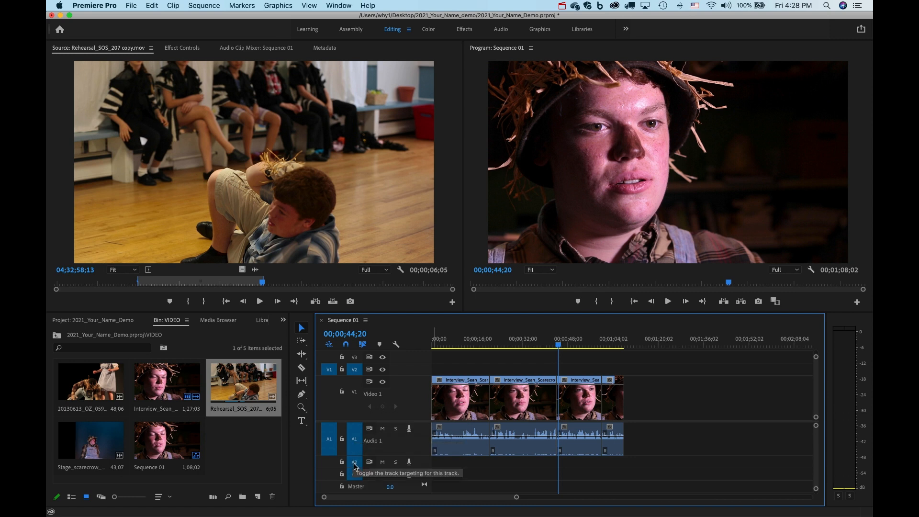
click(329, 465)
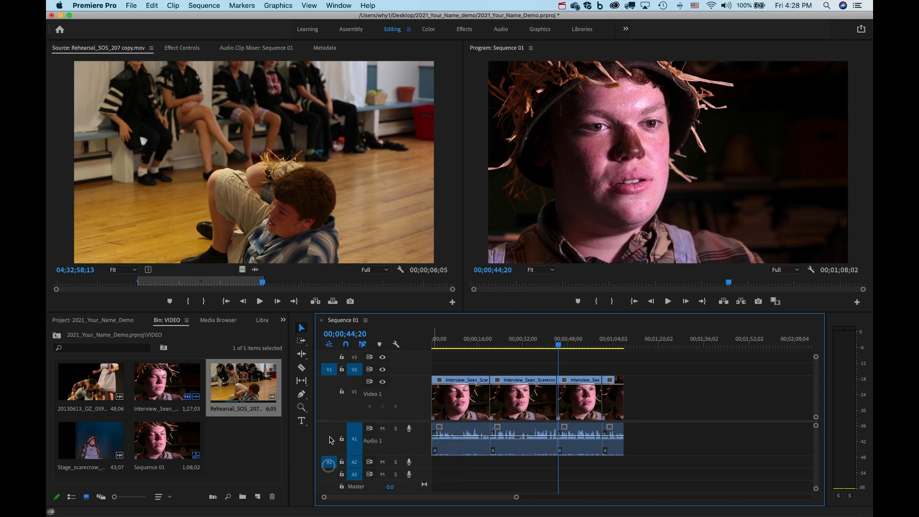
click(356, 439)
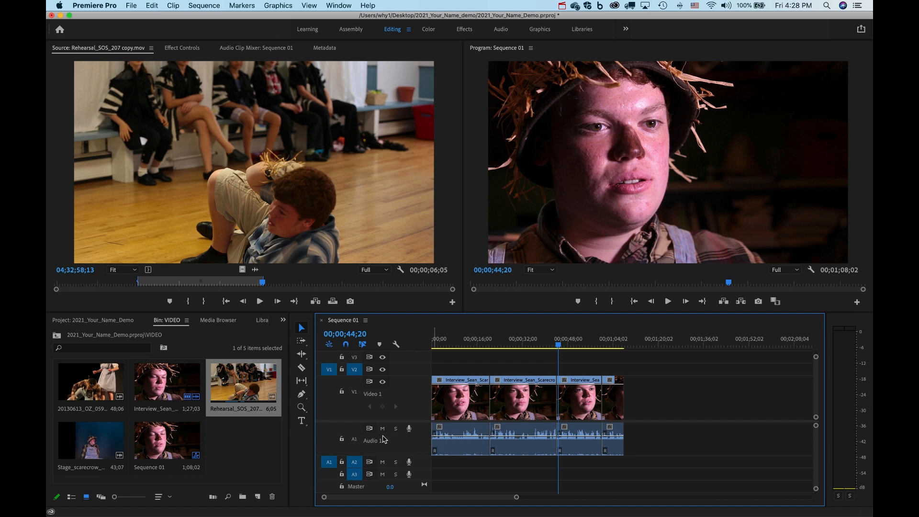
Overwrite the rehearsal B-roll onto V2 and A2 at 00;00;30 and play it back from about 22 seconds.
click(292, 211)
drag(290, 211, 513, 367)
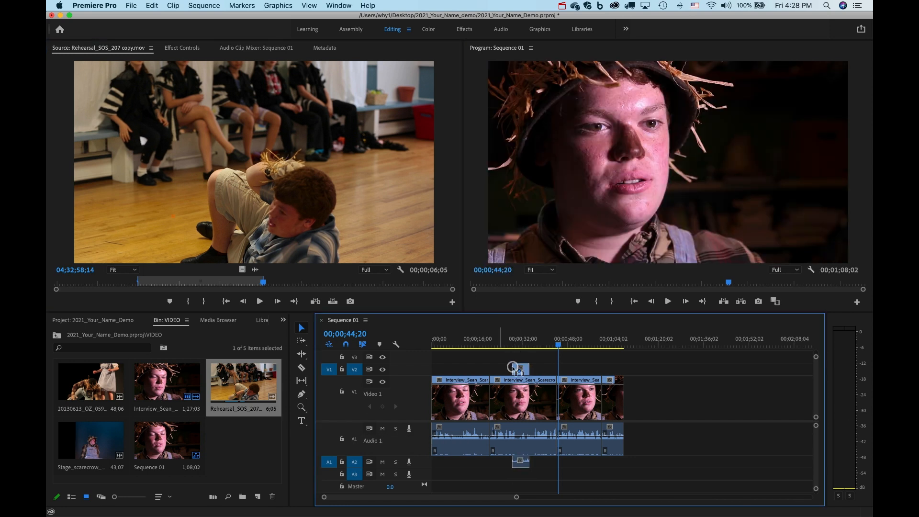
click(517, 340)
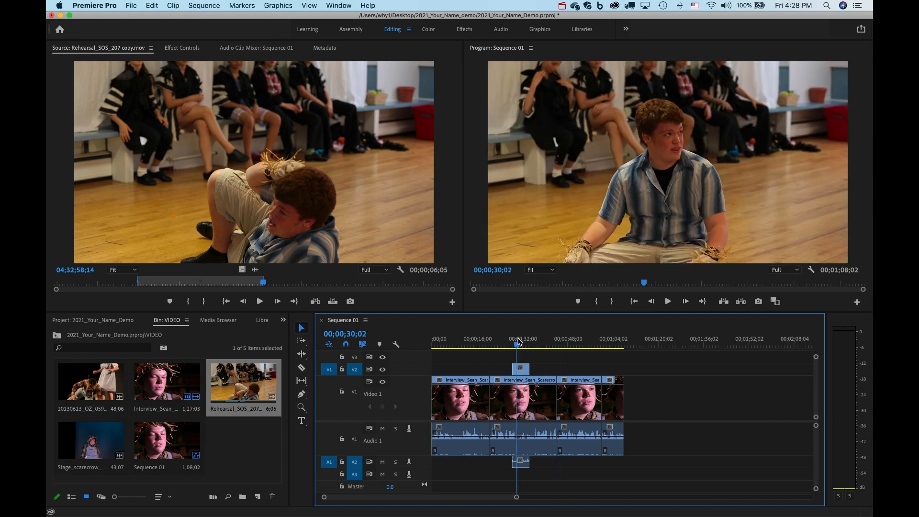
drag(518, 343, 511, 342)
click(497, 343)
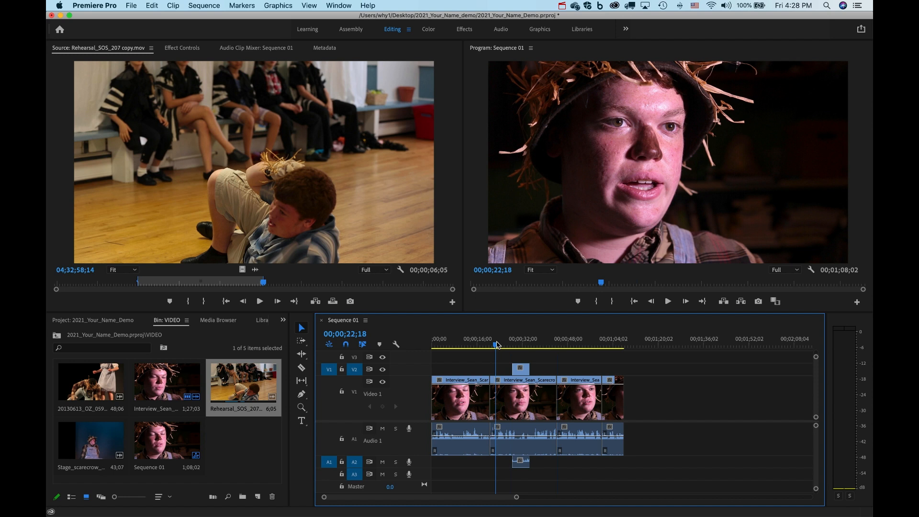
key(space)
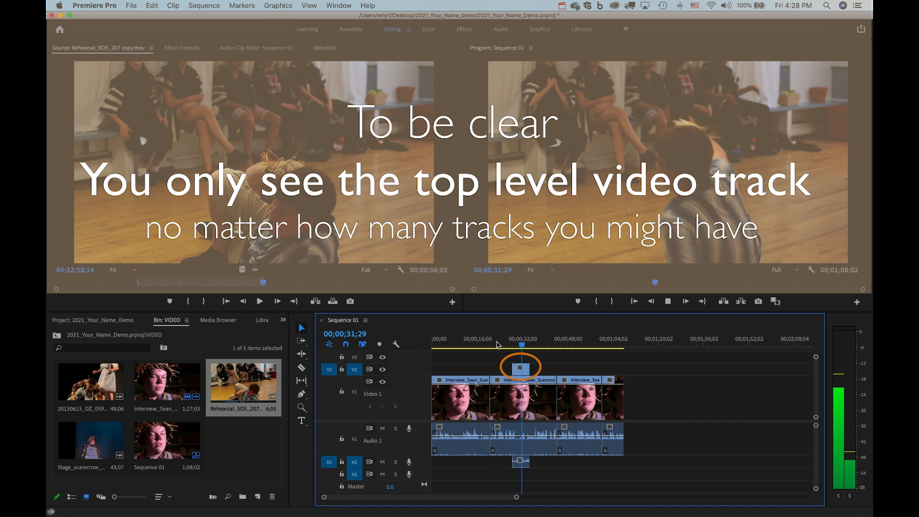
key(space)
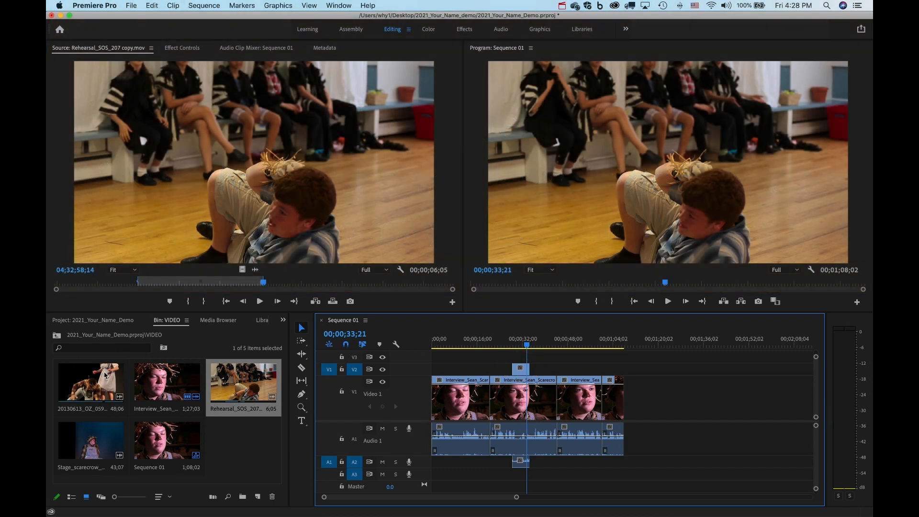
Load Stage_scarecrow_039 copy.mov for preview and replay the B-roll from 30 seconds.
double_click(103, 444)
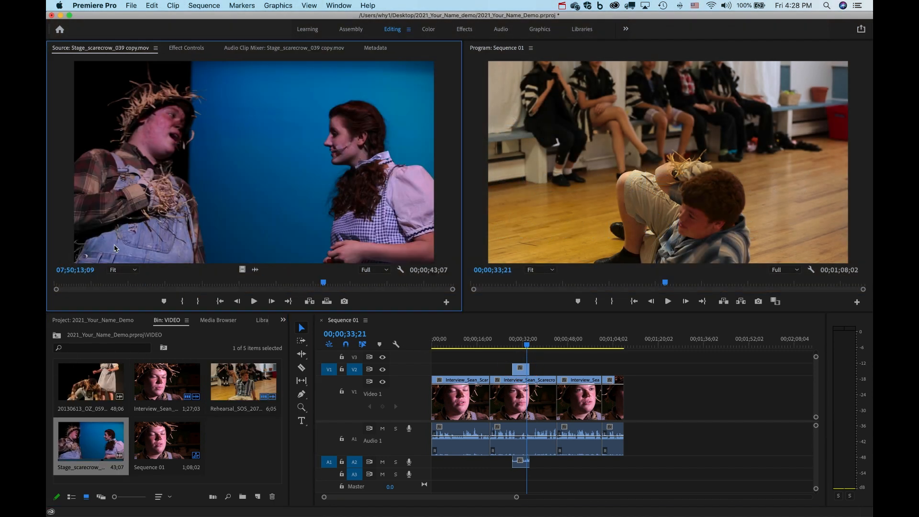
mouse_move(88, 284)
mouse_down()
mouse_move(68, 285)
mouse_move(97, 285)
mouse_up()
click(522, 348)
key(space)
click(516, 348)
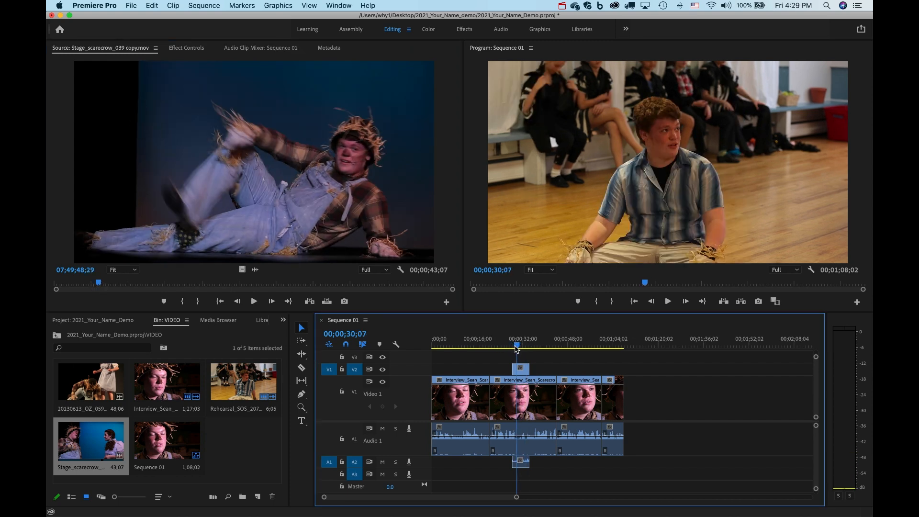
key(space)
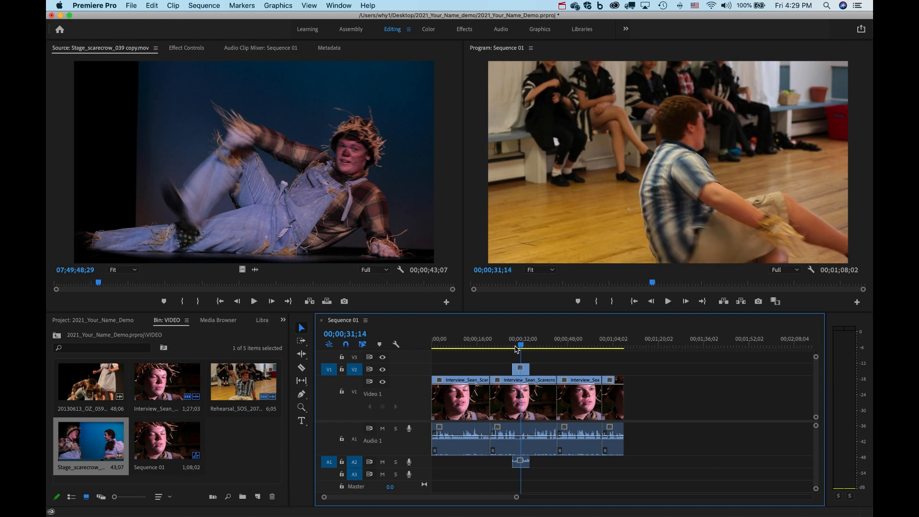
key(Right)
key(Right)
key(Right)
key(Right)
key(Right)
key(Right)
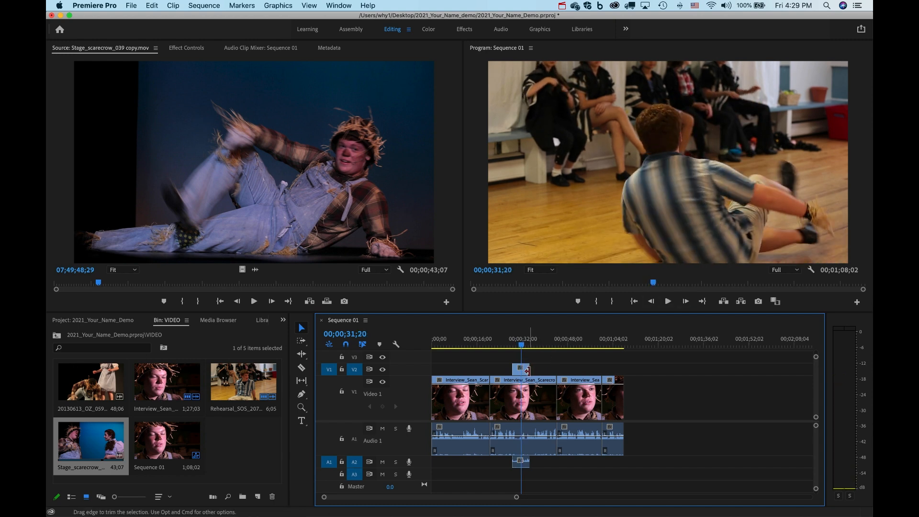
Trim the rehearsal B-roll's right edge to the playhead and mark the Stage_scarecrow In point.
drag(528, 371, 520, 370)
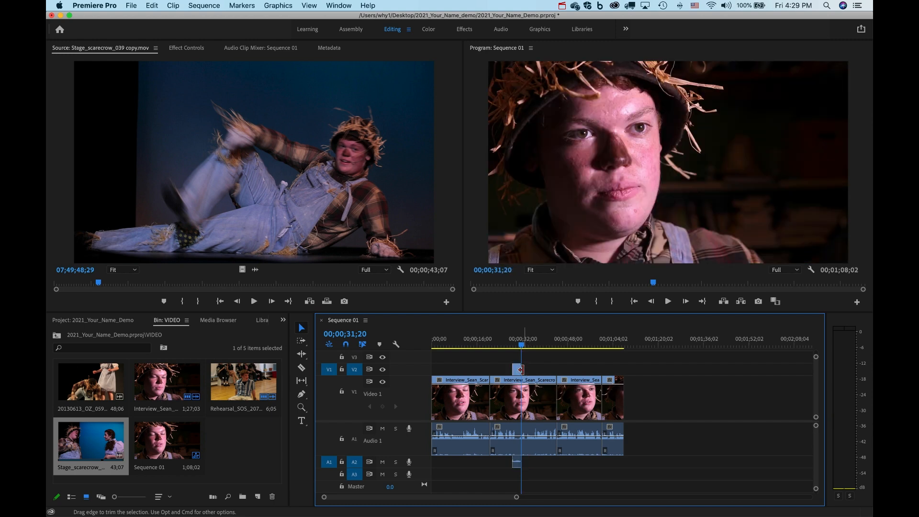
mouse_move(99, 282)
mouse_down()
mouse_move(67, 285)
mouse_move(91, 292)
mouse_up()
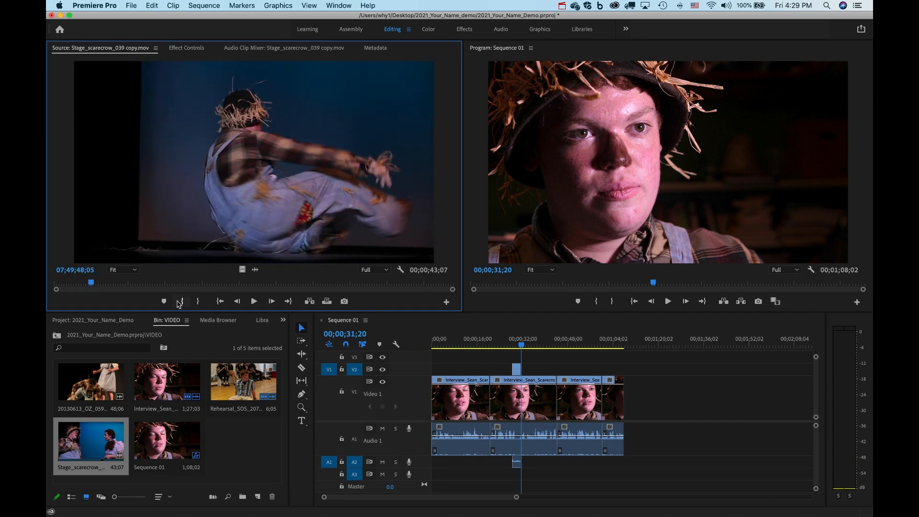
click(182, 302)
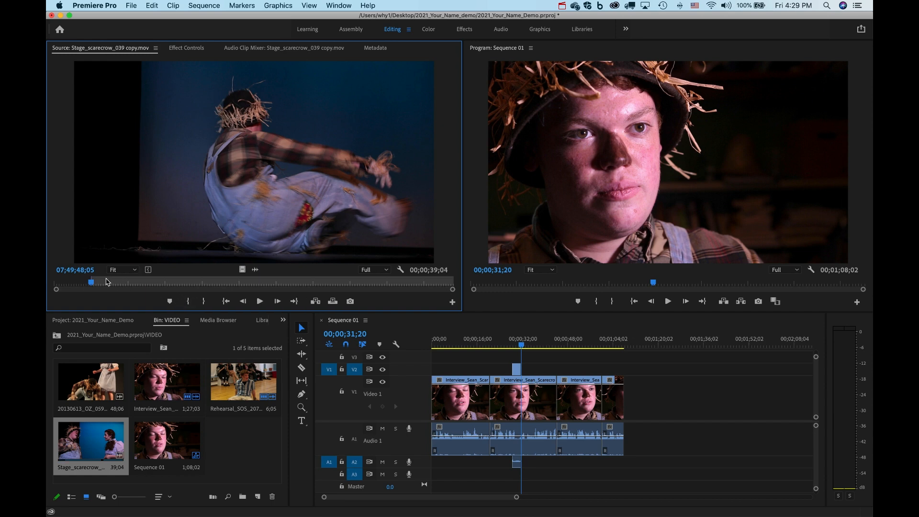
Mark the Out point for a 7;17 range and place it on V2/A2 after the rehearsal clip.
key(space)
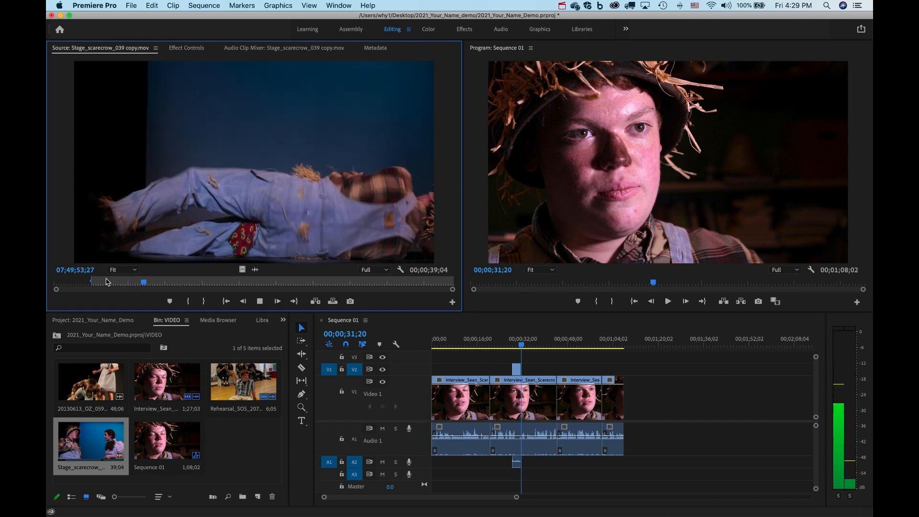
key(space)
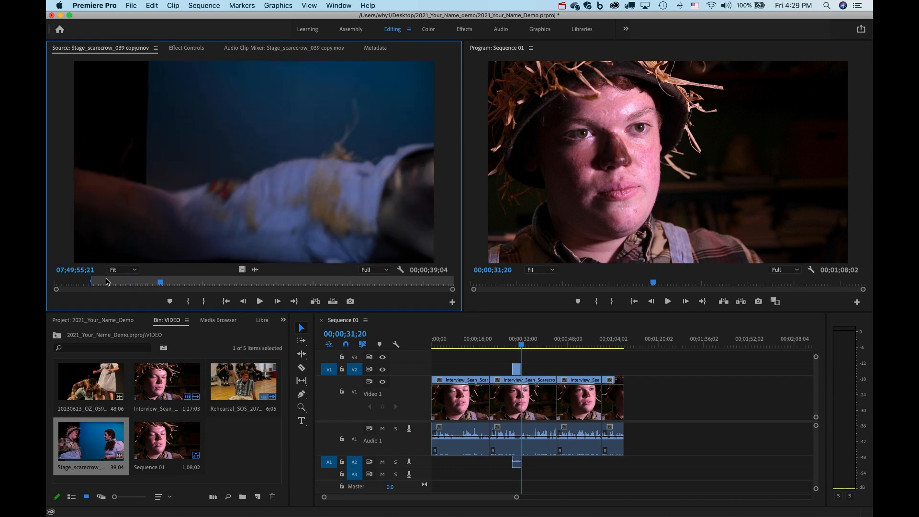
click(205, 302)
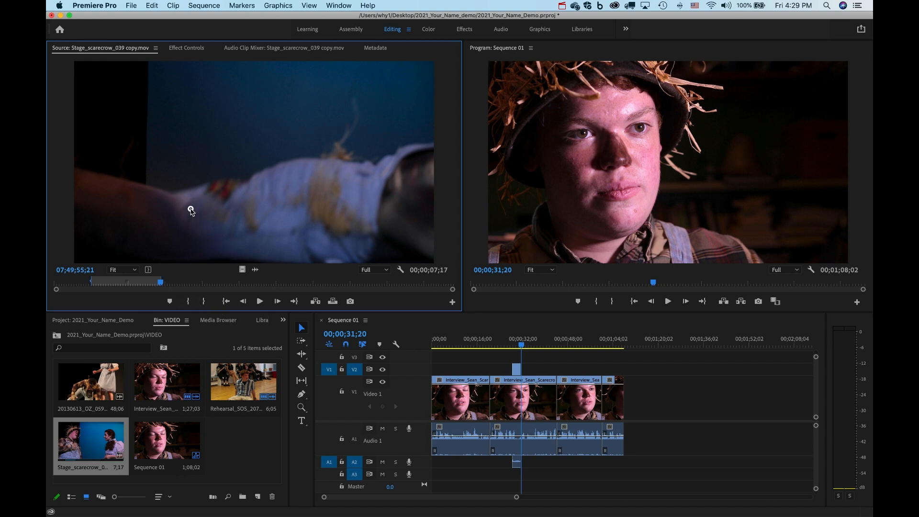
drag(487, 312, 525, 370)
click(512, 344)
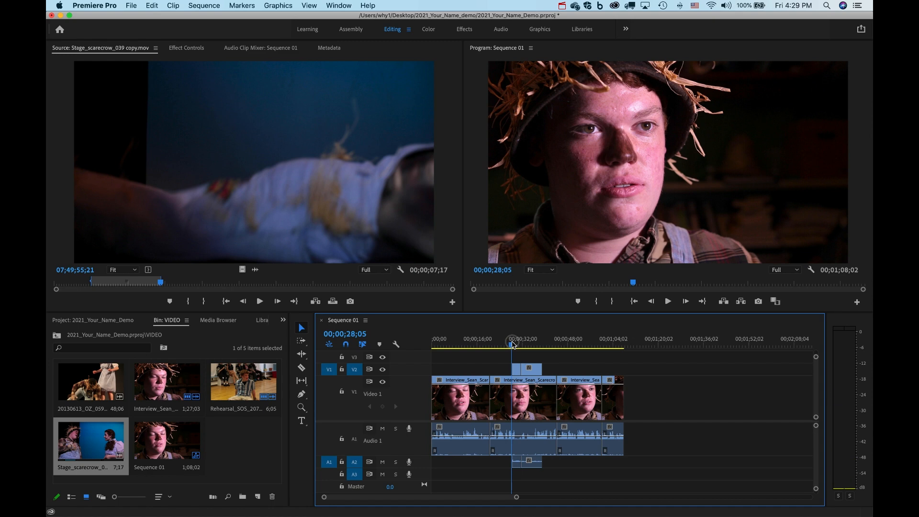
Play back the B-roll edit from 28 seconds, then move the playhead to about 39 seconds.
key(space)
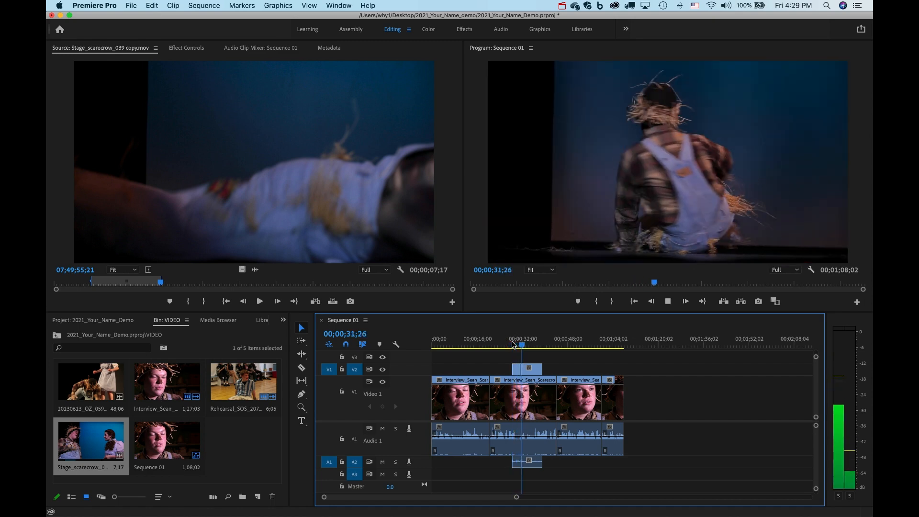
key(space)
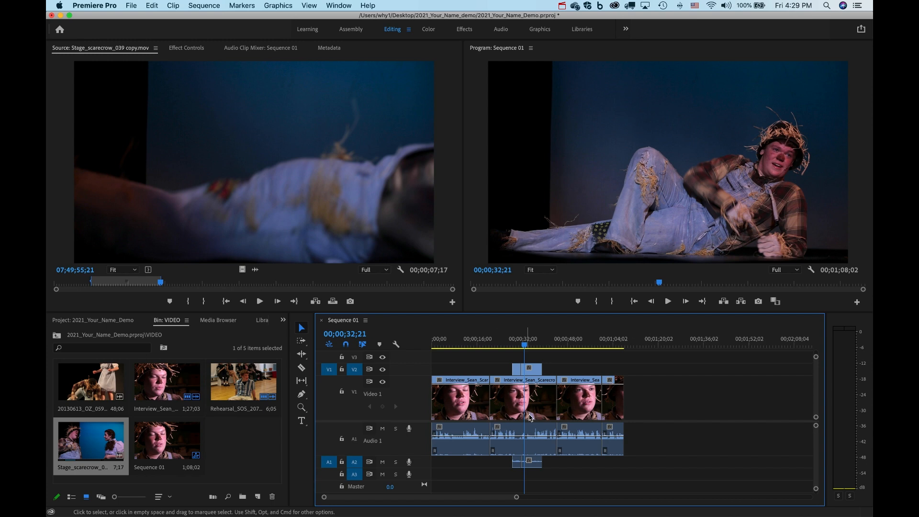
drag(524, 346, 557, 353)
Load the 20130613_OZ_059 clip from the bin into the Source Monitor.
click(88, 446)
click(211, 199)
click(99, 440)
double_click(99, 440)
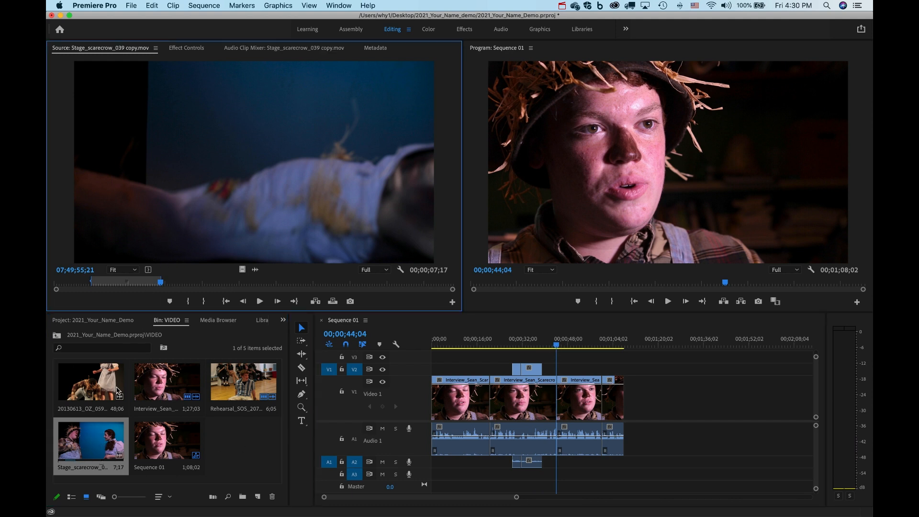
double_click(118, 390)
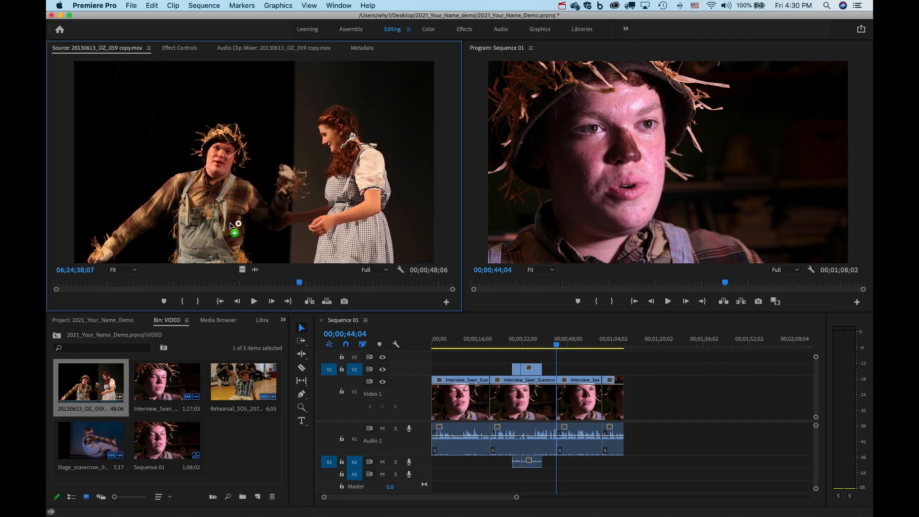
Drop the 20130613_OZ_059 clip onto V2 and A2 at 44 seconds and play back from about 36 seconds.
drag(480, 308, 560, 366)
click(535, 338)
key(space)
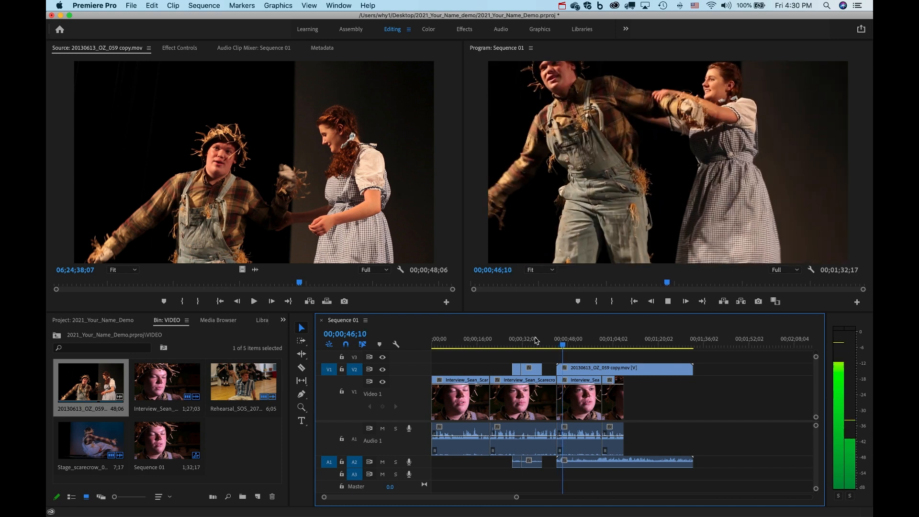
key(space)
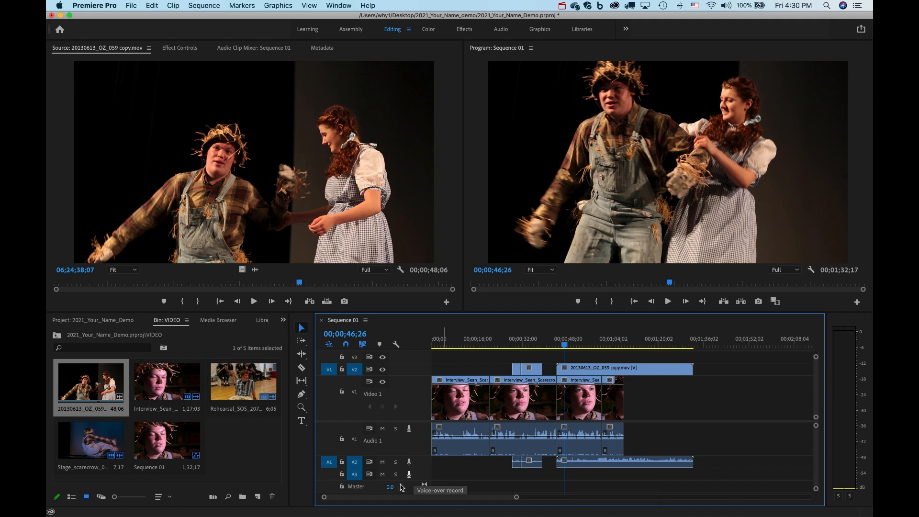
Make the A2 audio track taller to fit the volume display.
drag(400, 469, 400, 490)
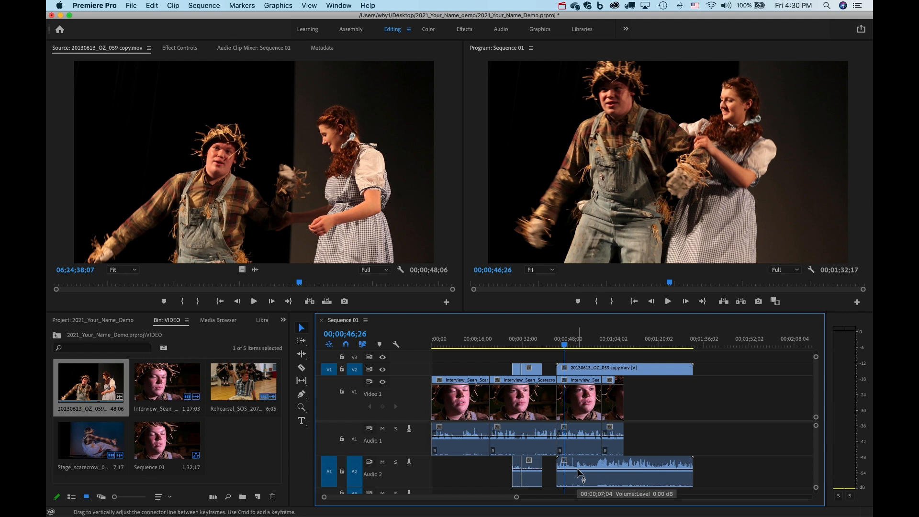
scroll(578, 473, down, 2)
scroll(577, 472, right, 1)
scroll(578, 473, up, 1)
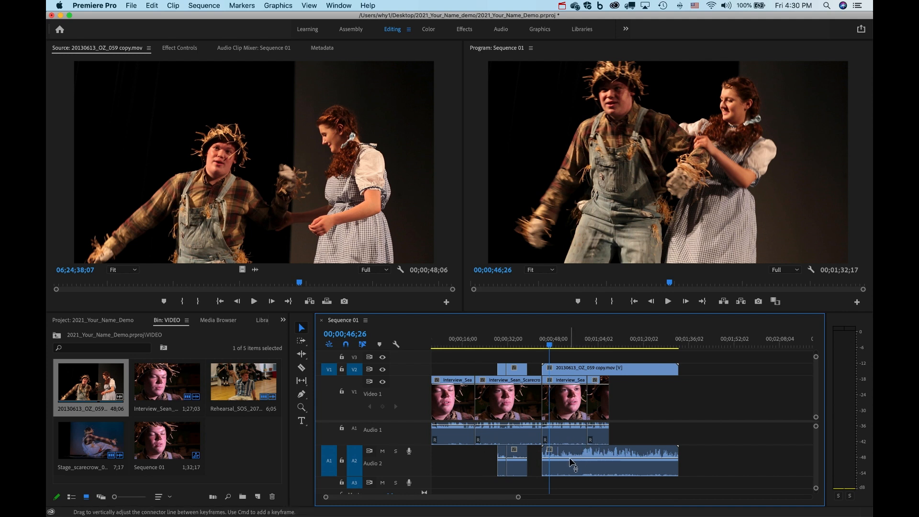
Select the OZ_059 clip and enable Show Audio Keyframes in the Timeline Display Settings.
click(569, 458)
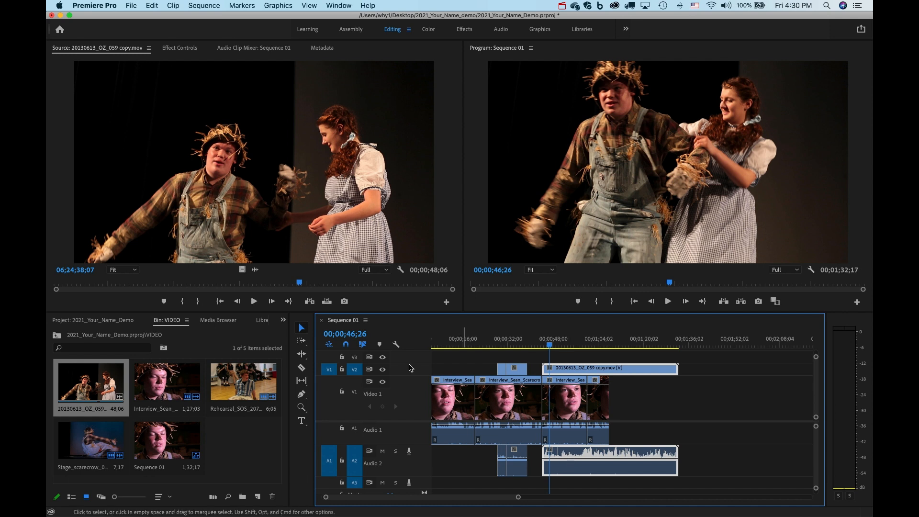
click(396, 345)
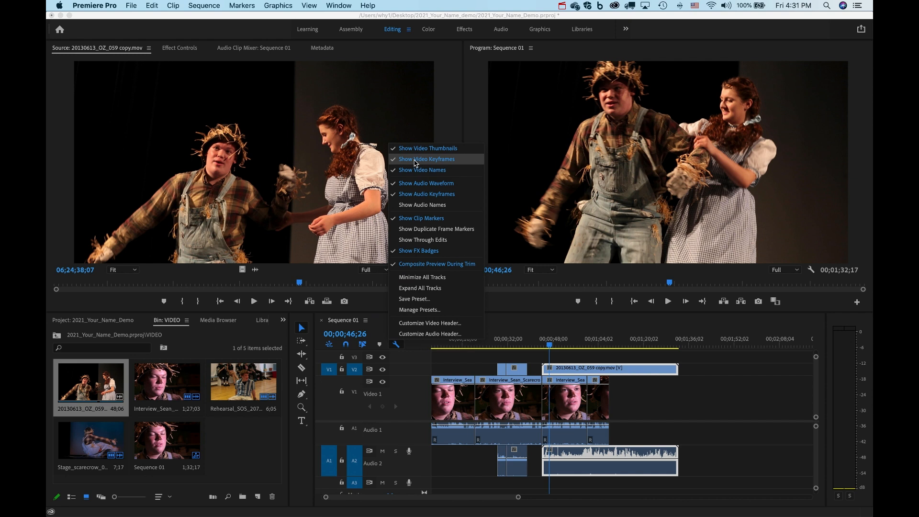
click(421, 195)
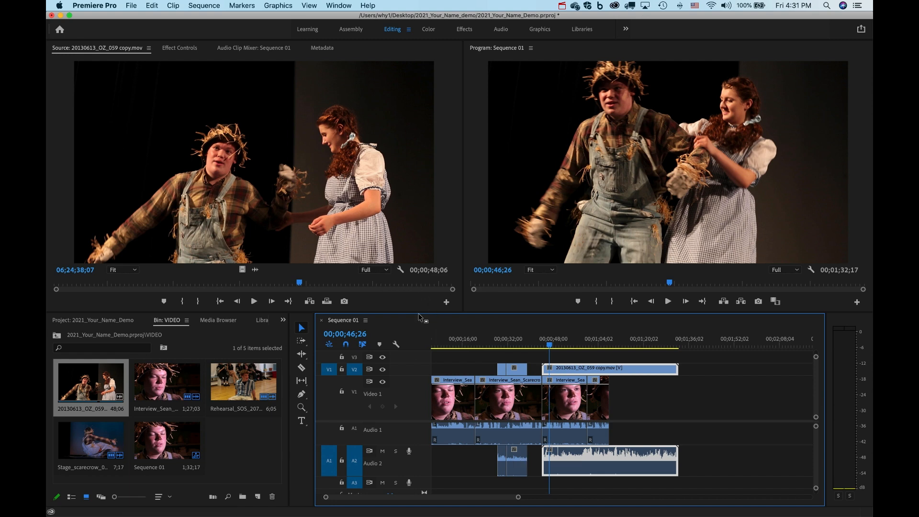
click(395, 345)
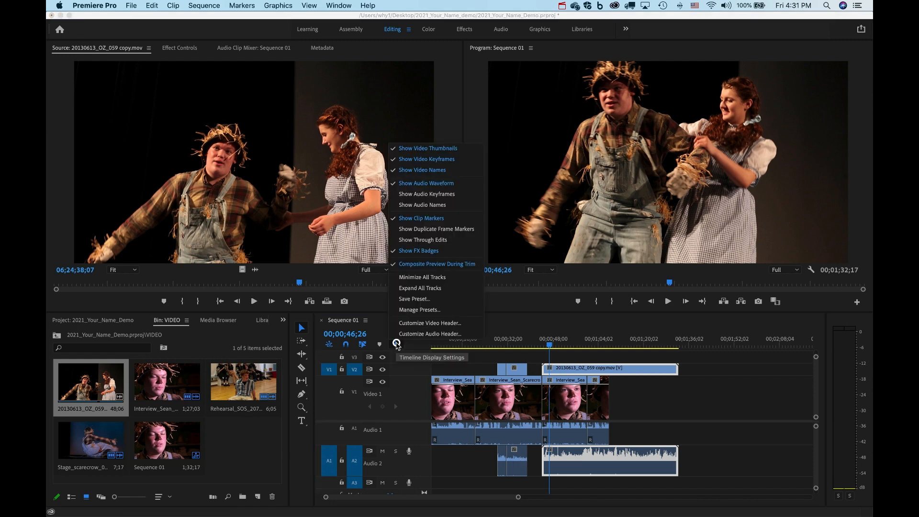
click(421, 196)
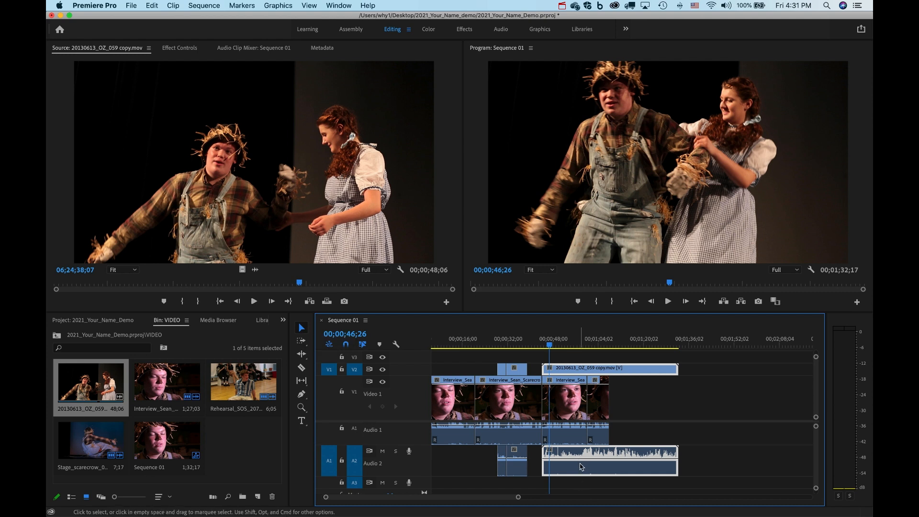
Pull the OZ_059 clip's A2 volume line down slightly and play back to hear it.
mouse_move(578, 458)
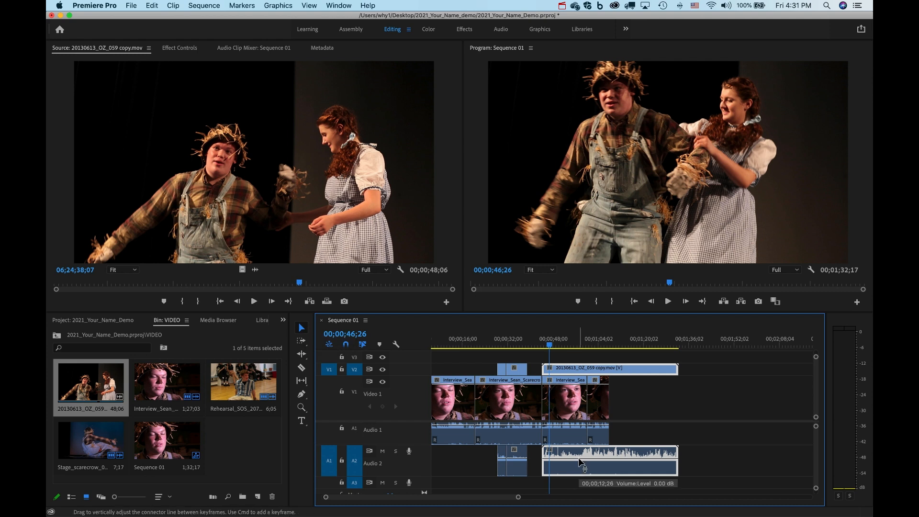
drag(578, 457, 579, 461)
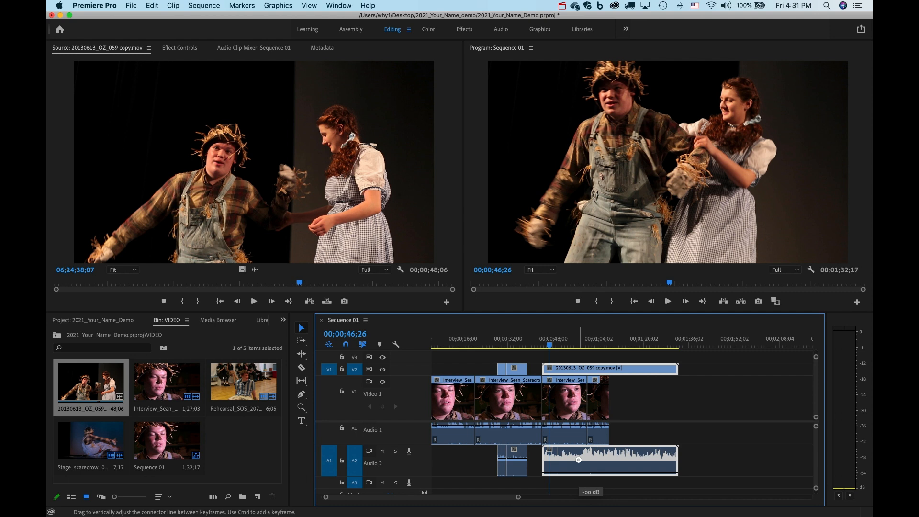
drag(578, 460, 578, 459)
key(space)
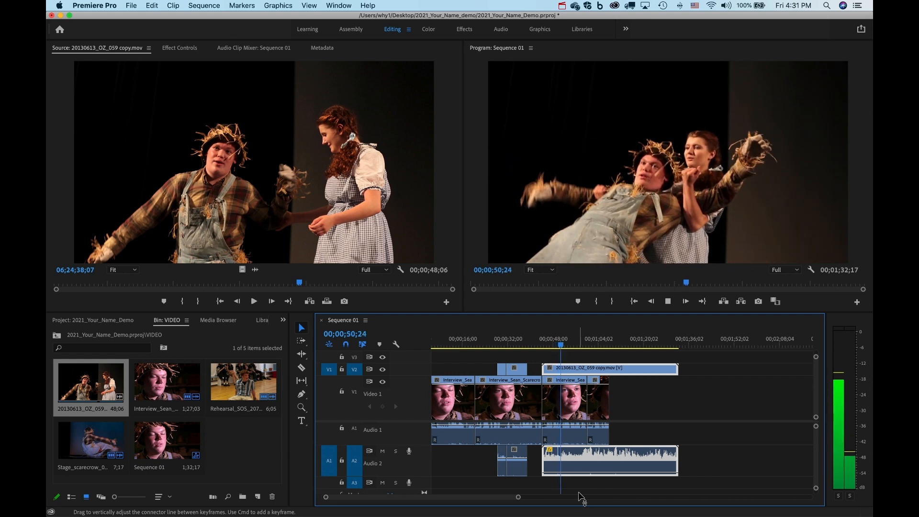
key(space)
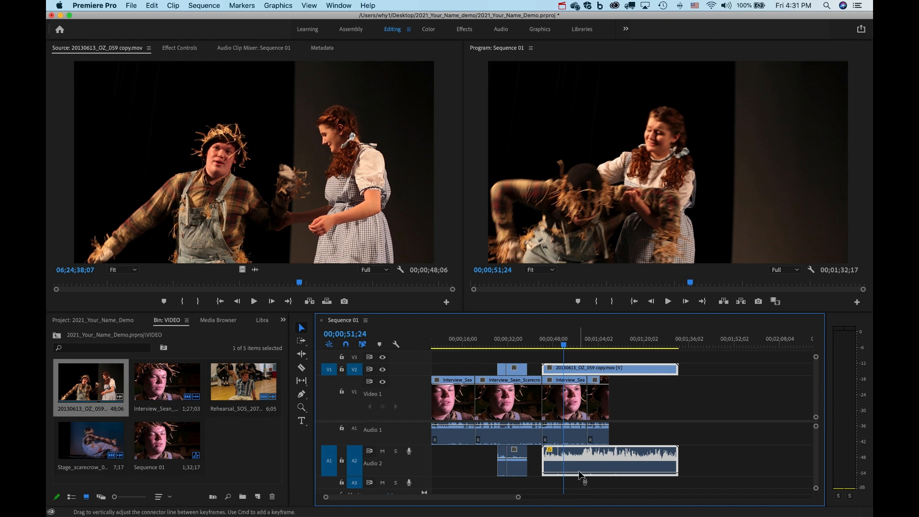
Lower the volume to about -19 dB, then to about -23 dB, checking each by playback.
drag(578, 473, 578, 470)
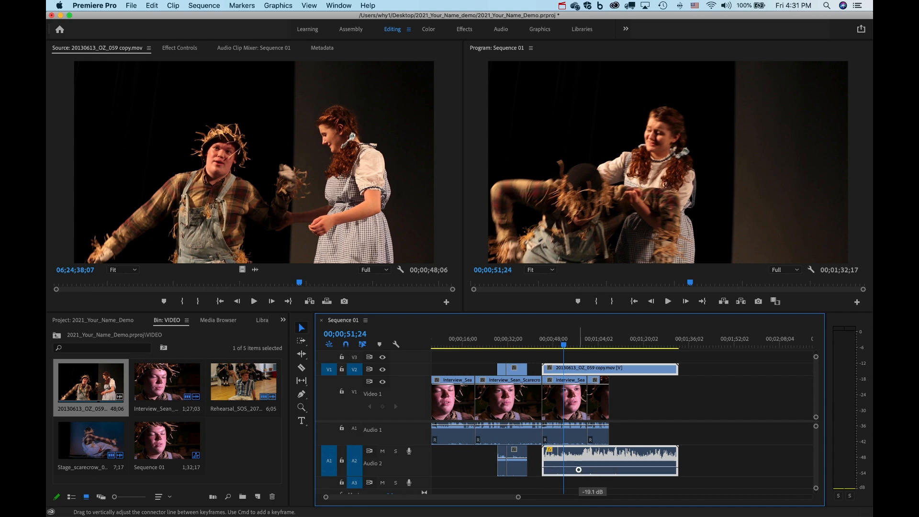
key(space)
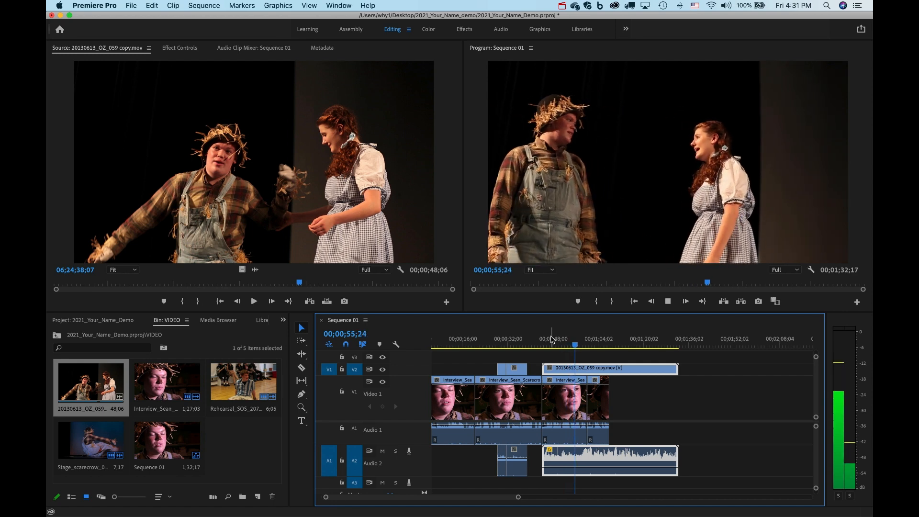
key(space)
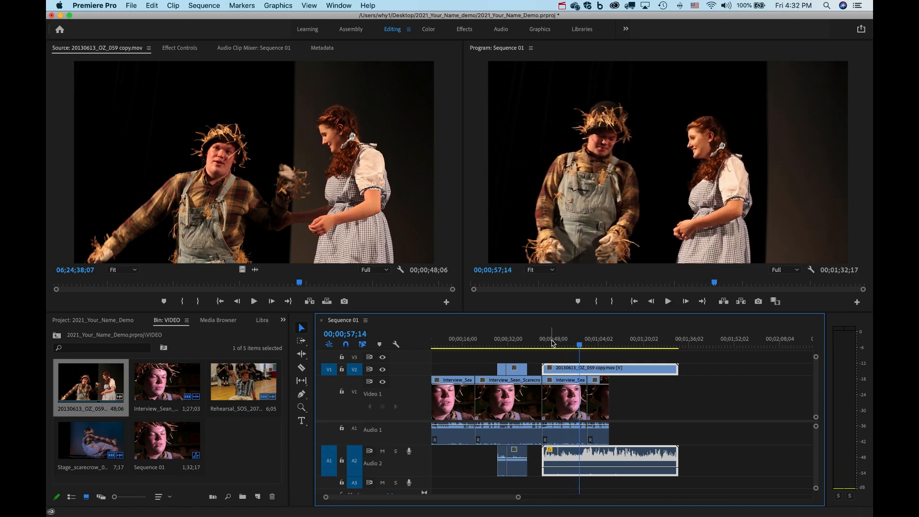
drag(593, 465, 593, 468)
key(space)
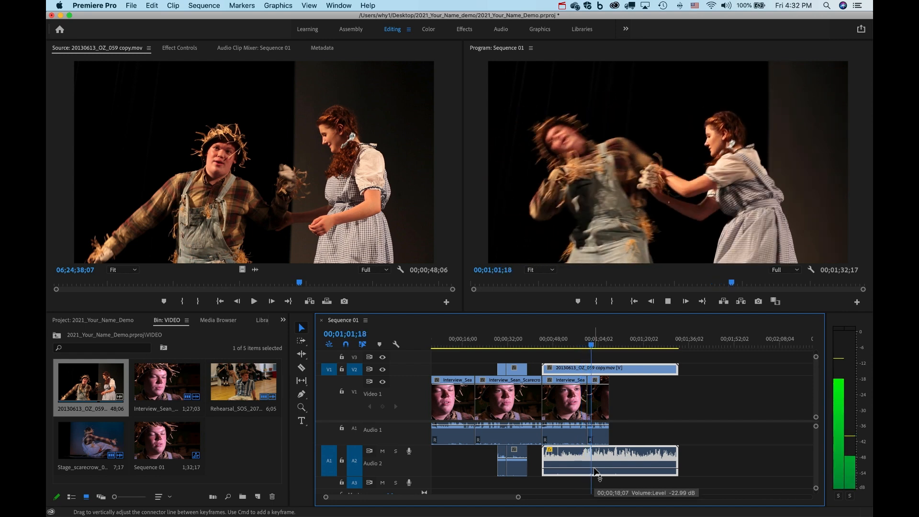
key(space)
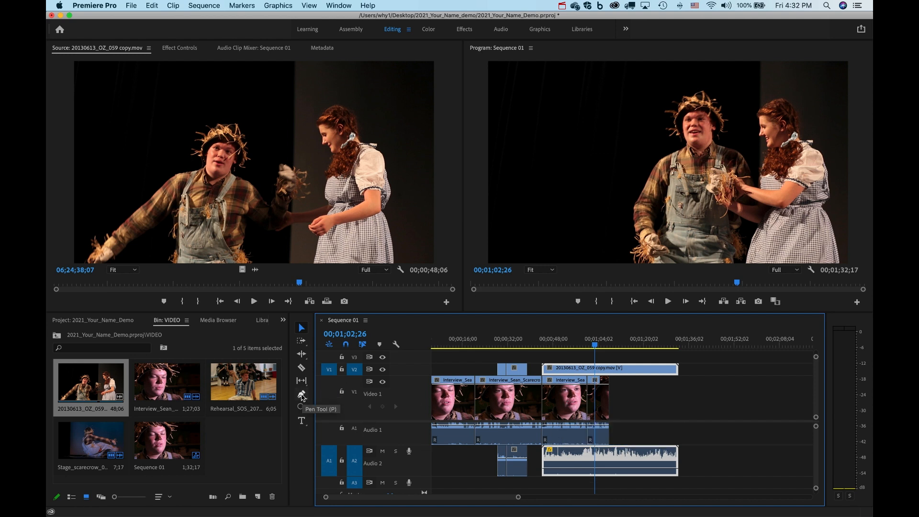
Add two keyframes on the stage clip's A2 volume line with the Pen tool.
click(301, 394)
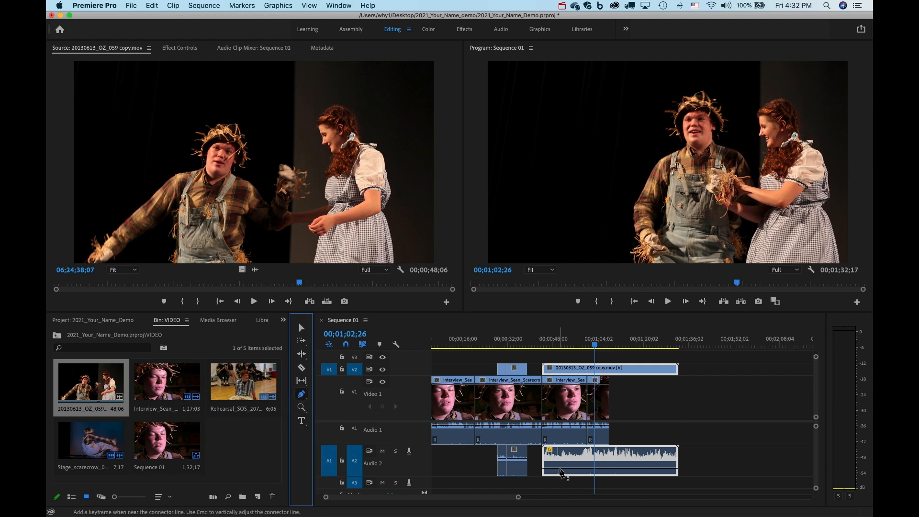
click(564, 468)
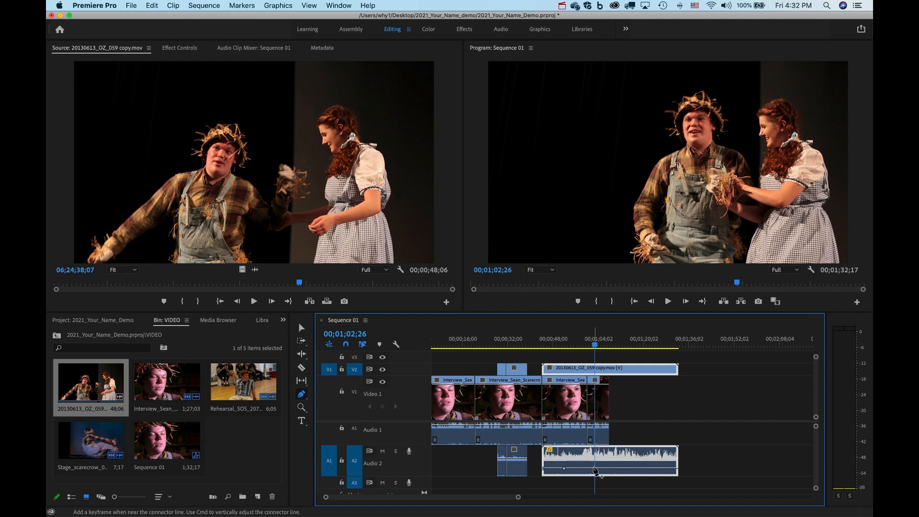
click(594, 468)
Drag the first keyframe down for a fade-in, nudge the second, and play back from 00;00;43;19.
click(302, 329)
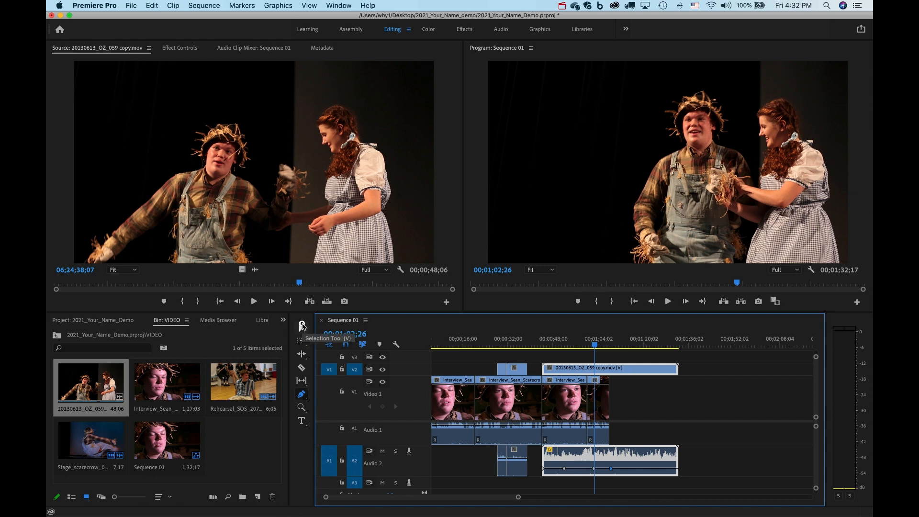
drag(543, 469, 543, 473)
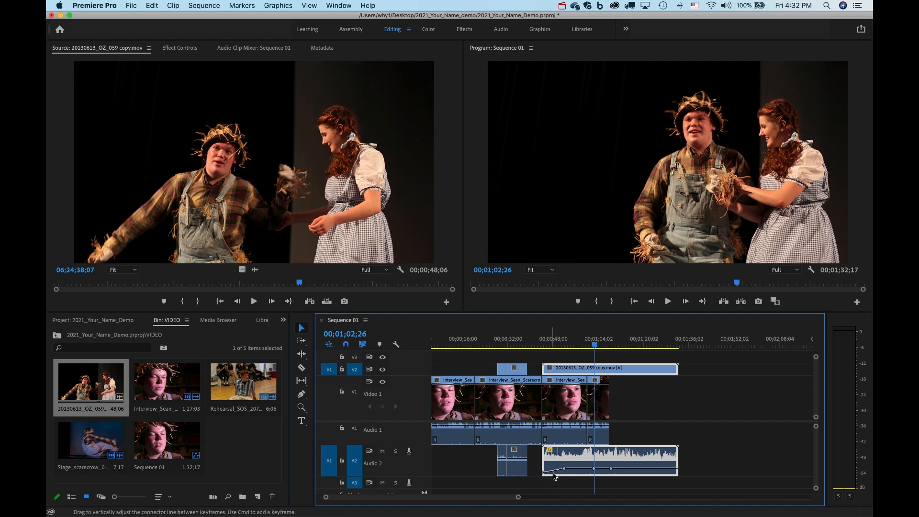
drag(595, 472, 611, 473)
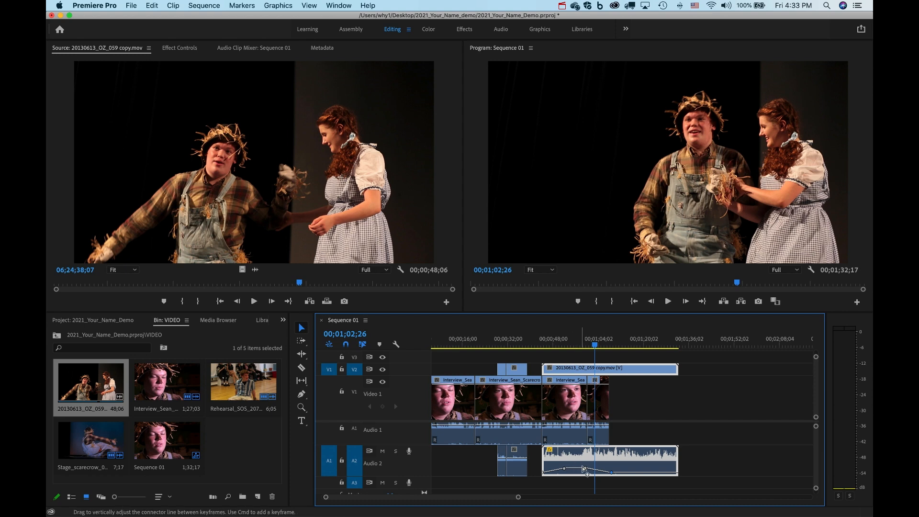
click(542, 342)
key(space)
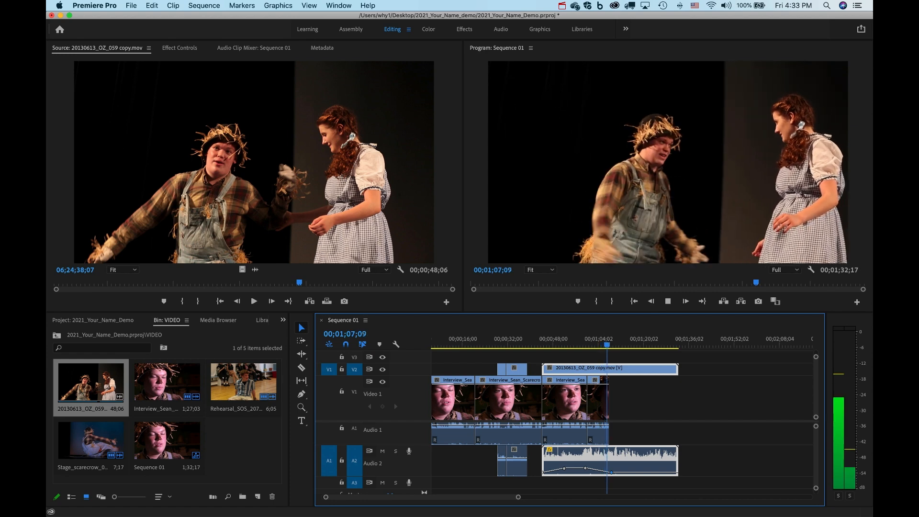
key(space)
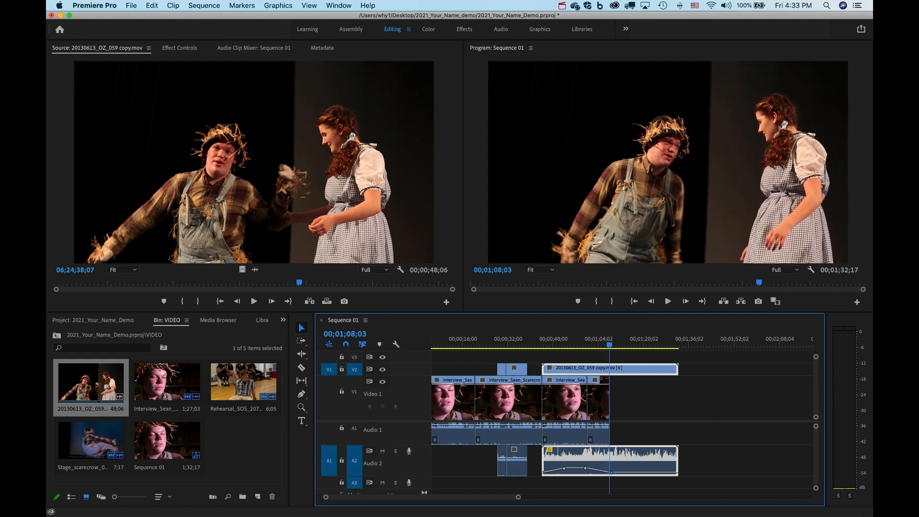
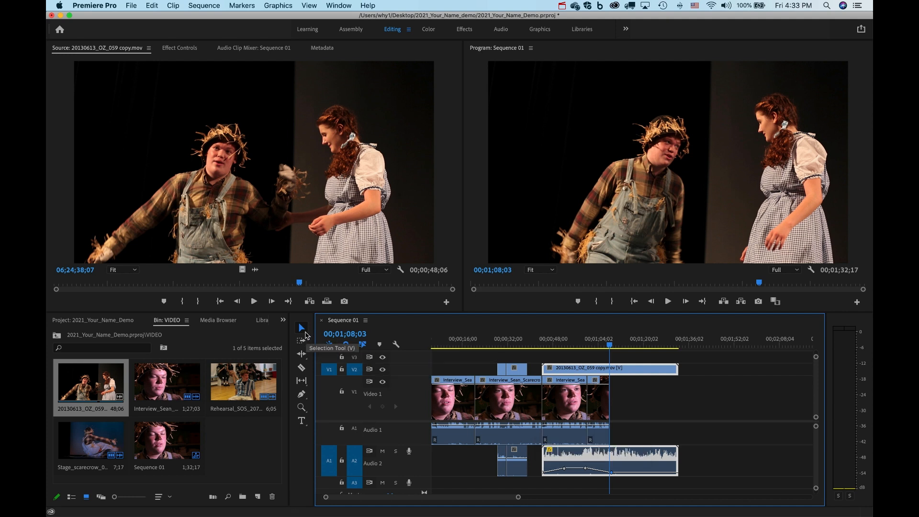
Move the OZ_059 B-roll clip later, trim its end, and razor it in three places.
click(302, 330)
drag(620, 369, 687, 369)
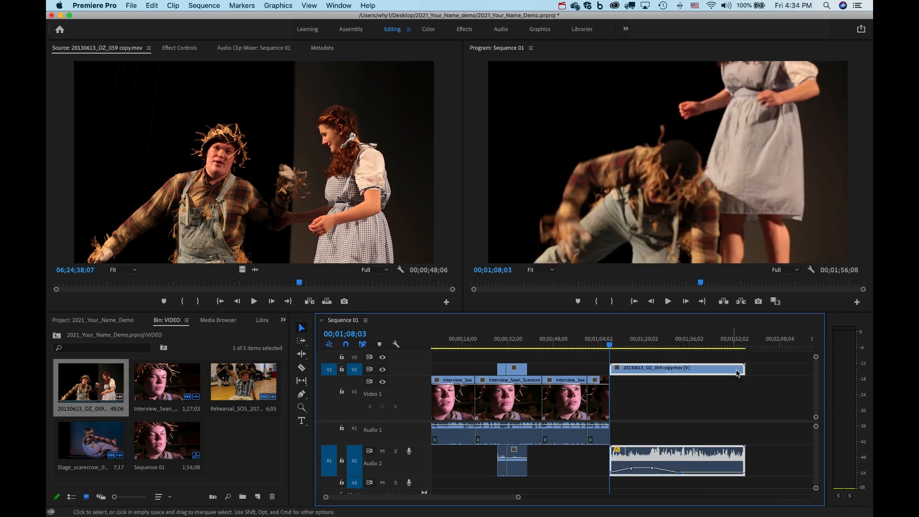
drag(744, 370, 695, 368)
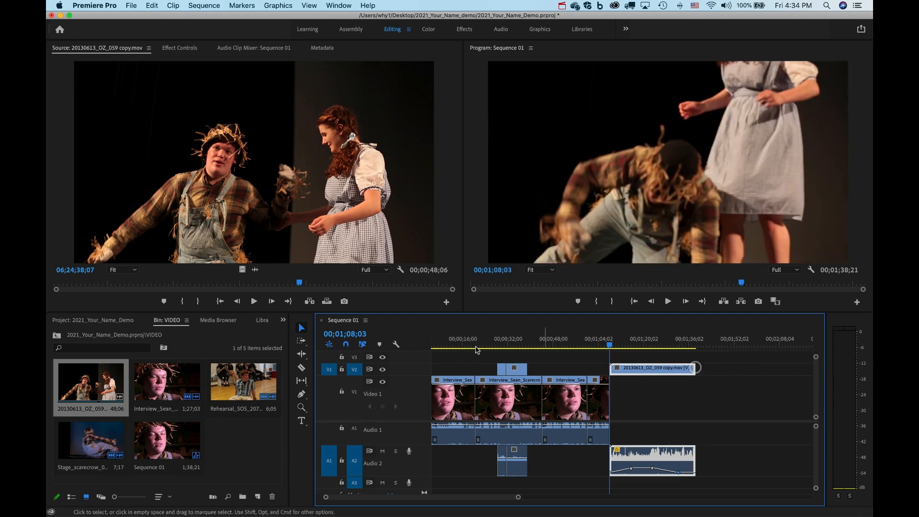
click(301, 368)
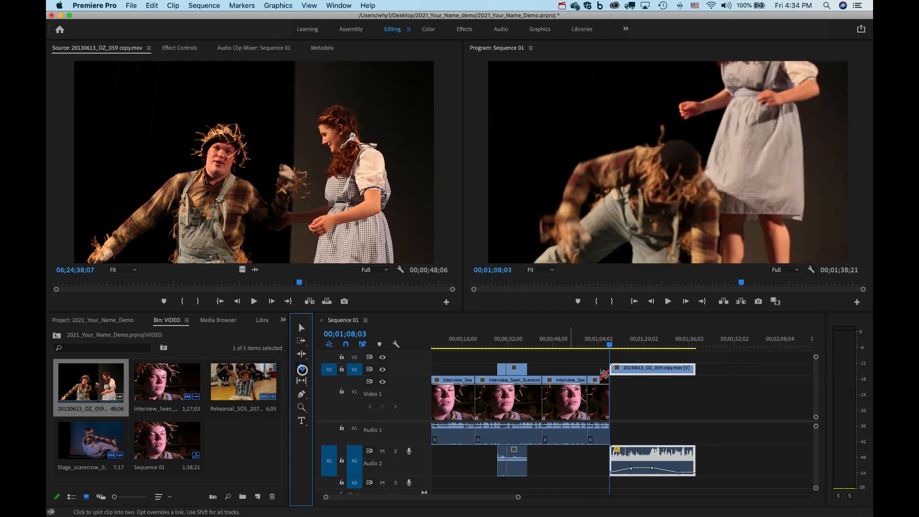
click(631, 368)
click(654, 369)
click(676, 369)
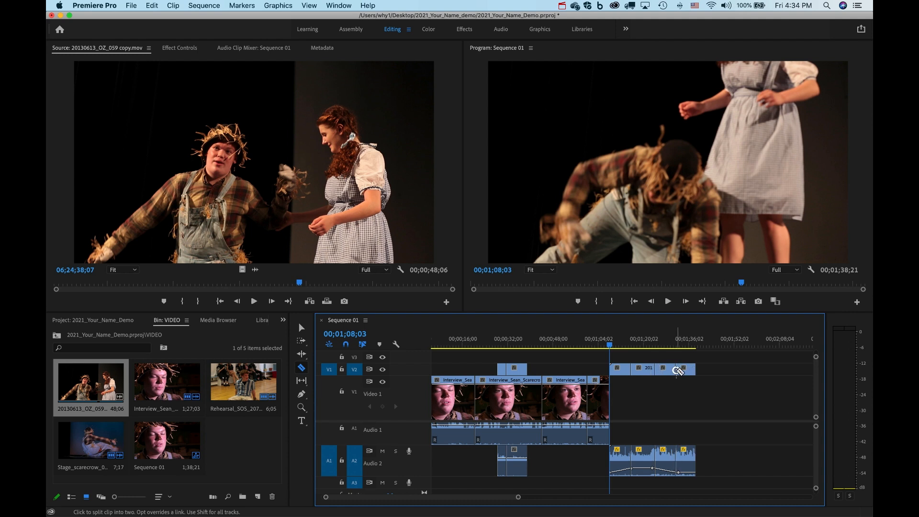
Push one B-roll piece further down the timeline and delete another piece.
click(301, 328)
click(633, 372)
drag(635, 373, 739, 370)
click(684, 375)
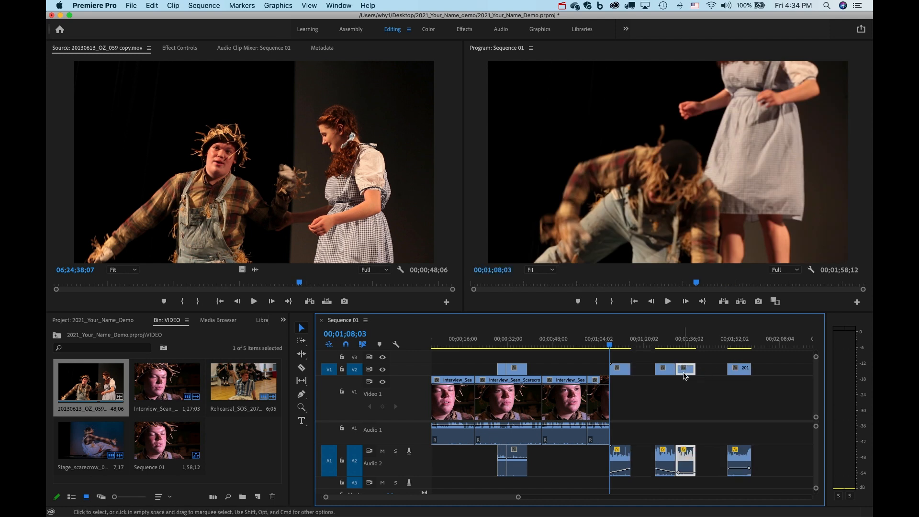
key(Delete)
click(301, 394)
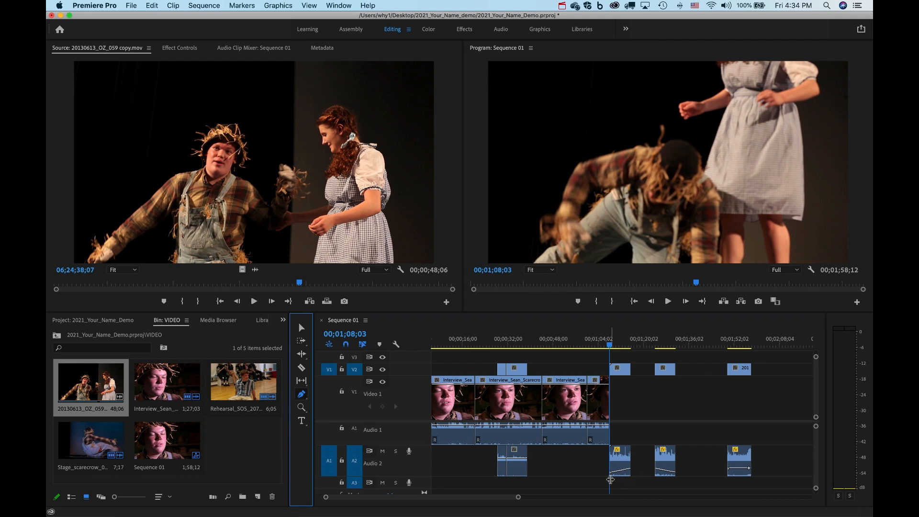
key(z)
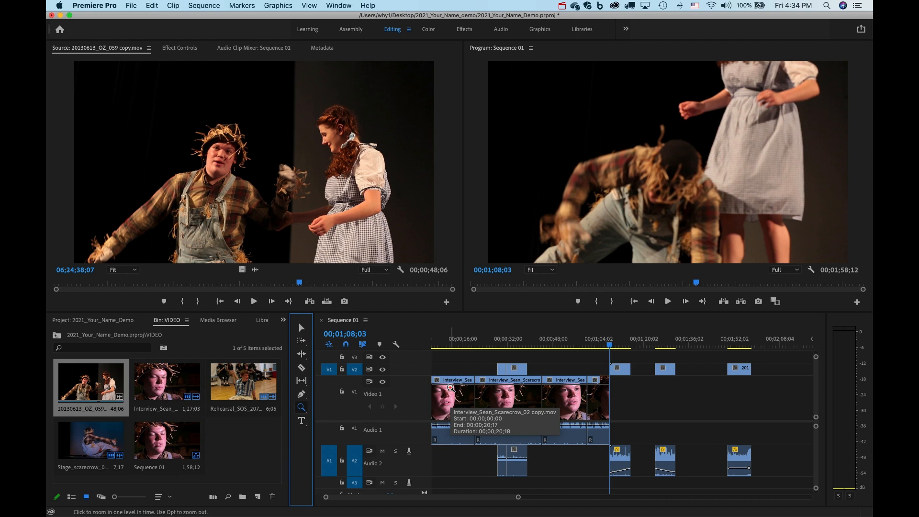
Undo the razor cuts, move, deletion, trim and volume keyframe change with Cmd+Z.
key(super+z)
key(super+z)
key(super+z)
key(super+z)
key(super+z)
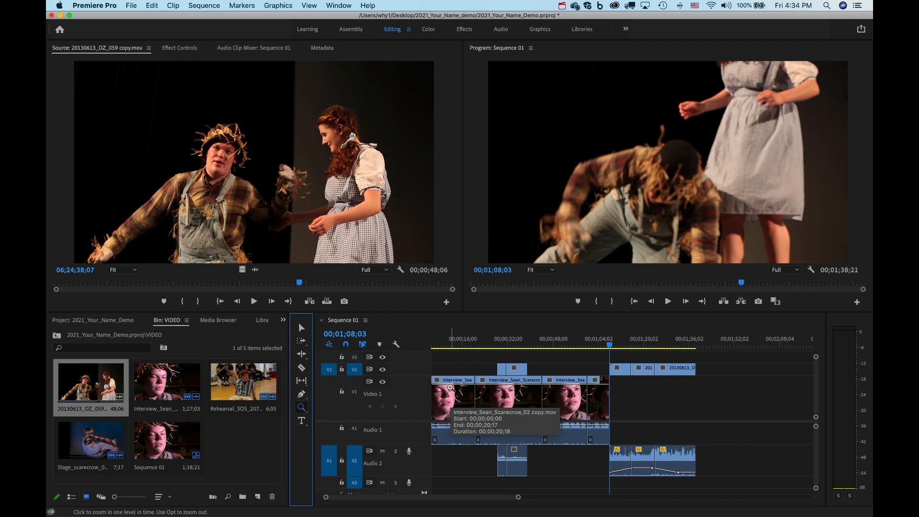
key(super+z)
key(super+z)
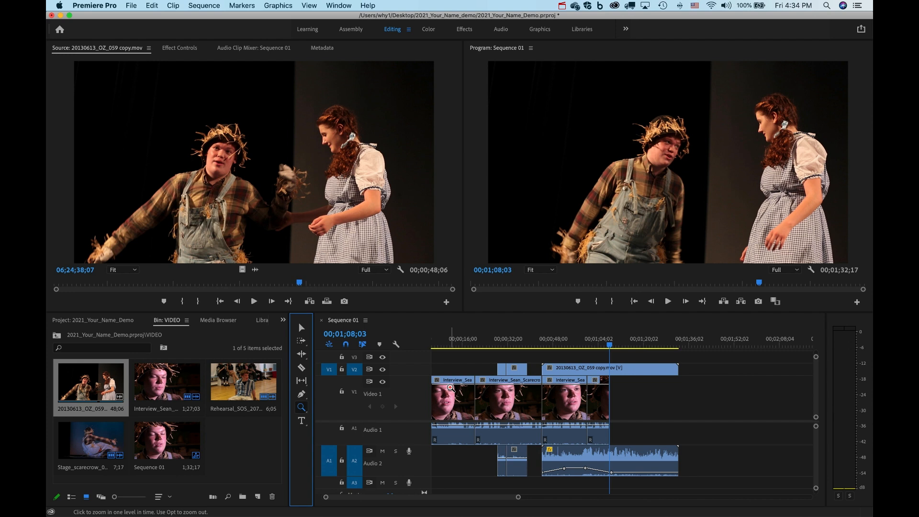
key(super+z)
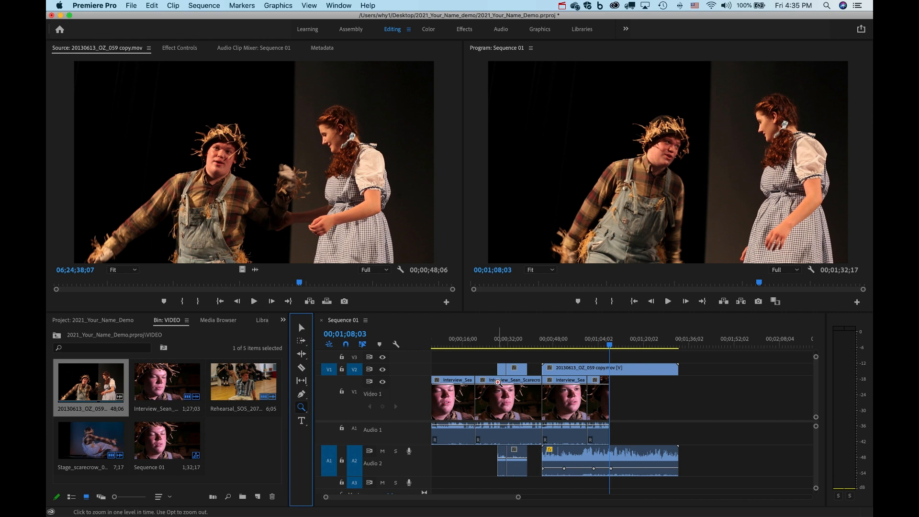
click(132, 5)
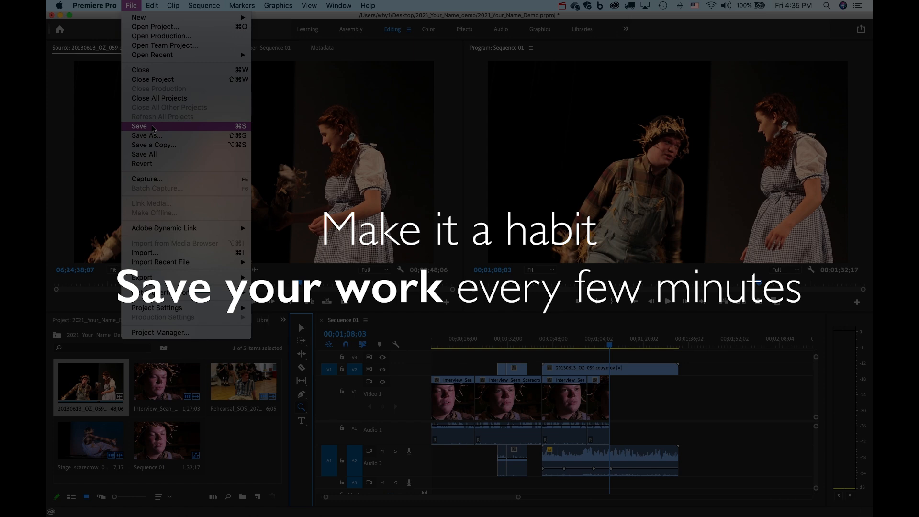
Save the 2021_Your_Name_Demo project with File > Save and Cmd+S, then switch to Finder.
click(152, 128)
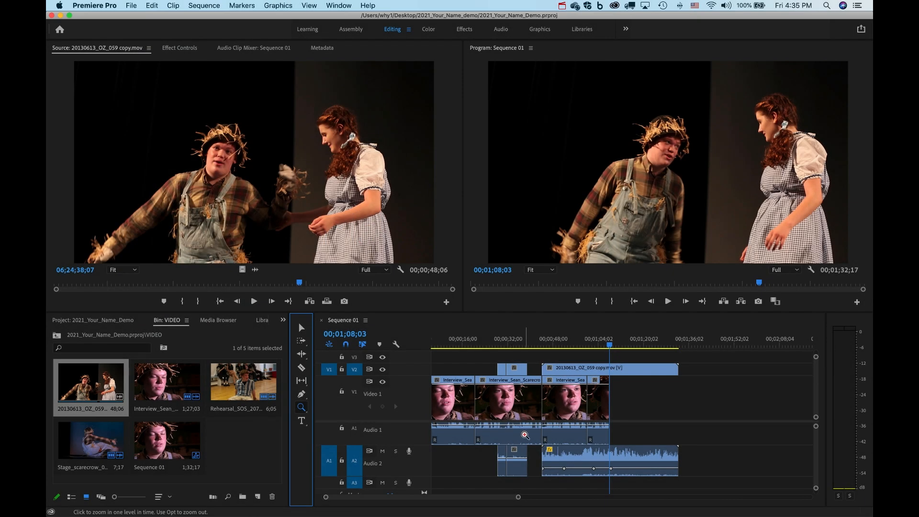
key(super+s)
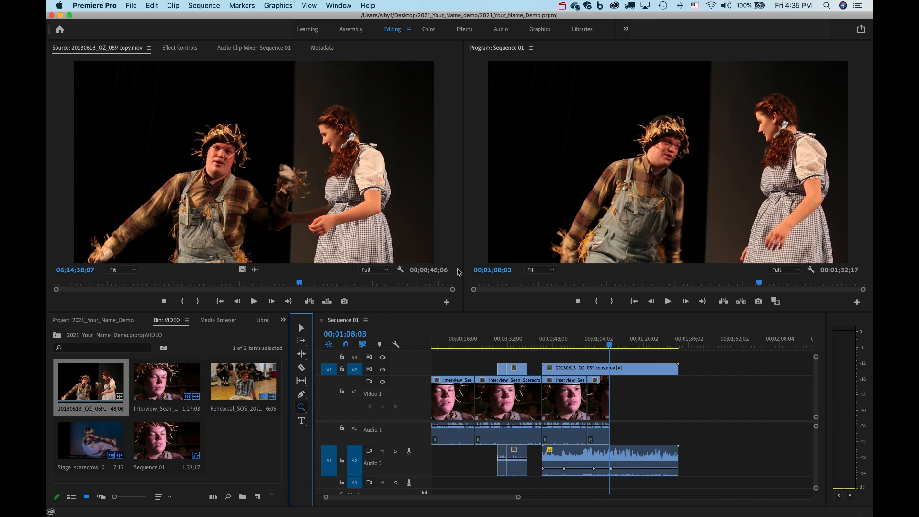
click(55, 28)
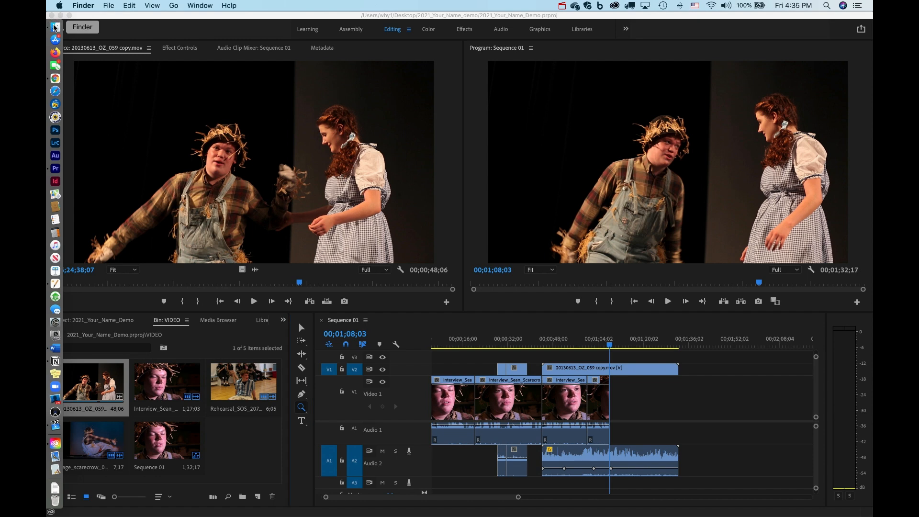
click(307, 180)
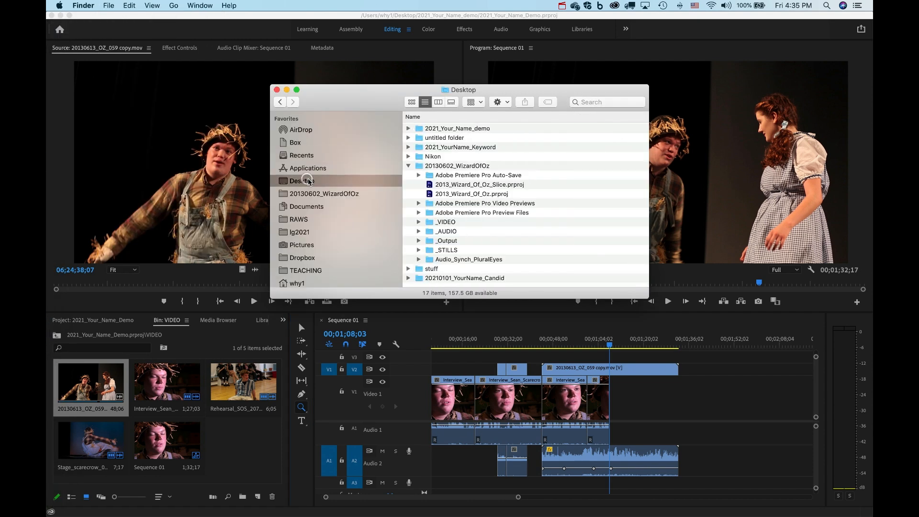
double_click(461, 128)
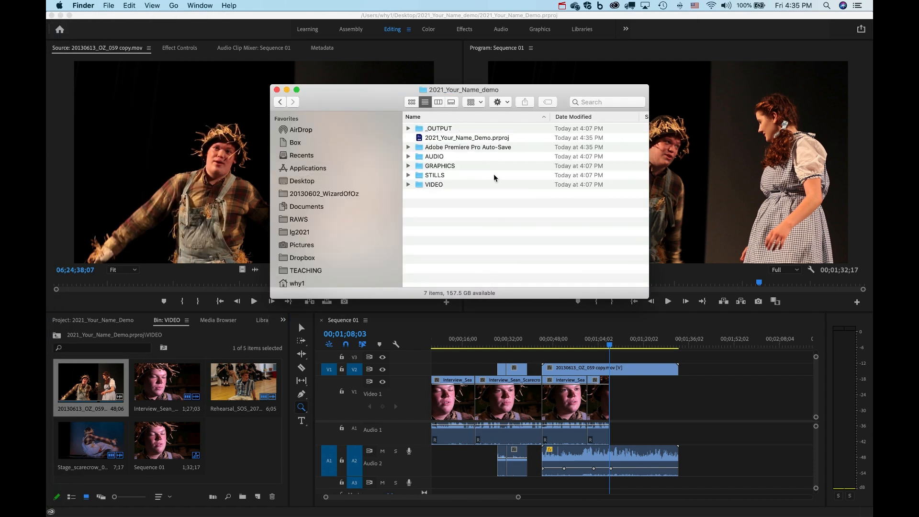
click(454, 150)
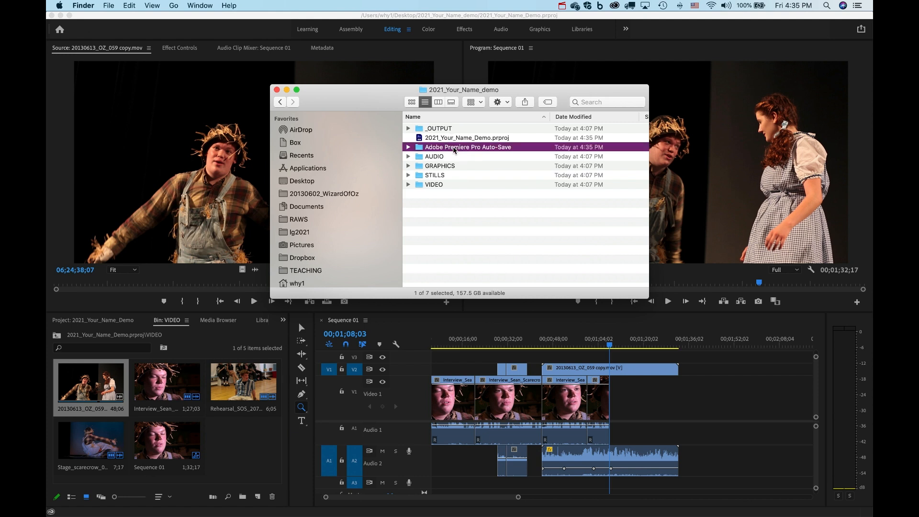
click(408, 147)
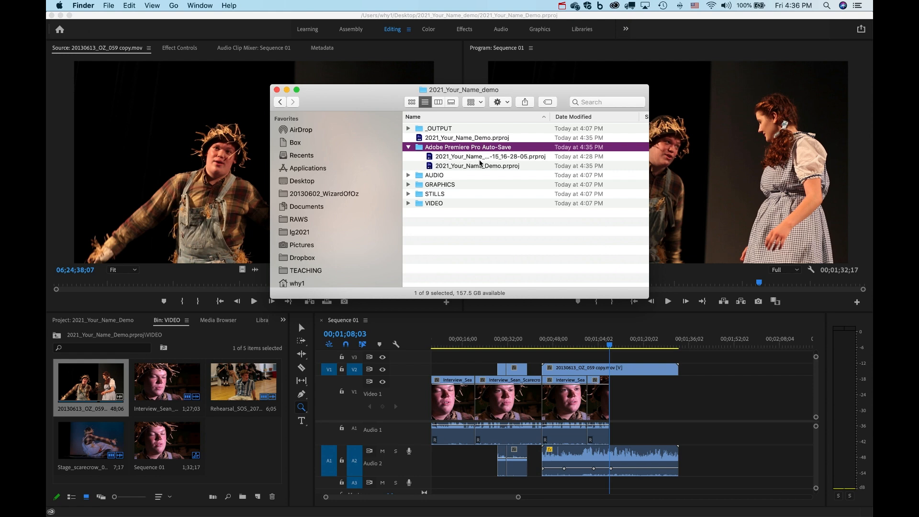
click(276, 90)
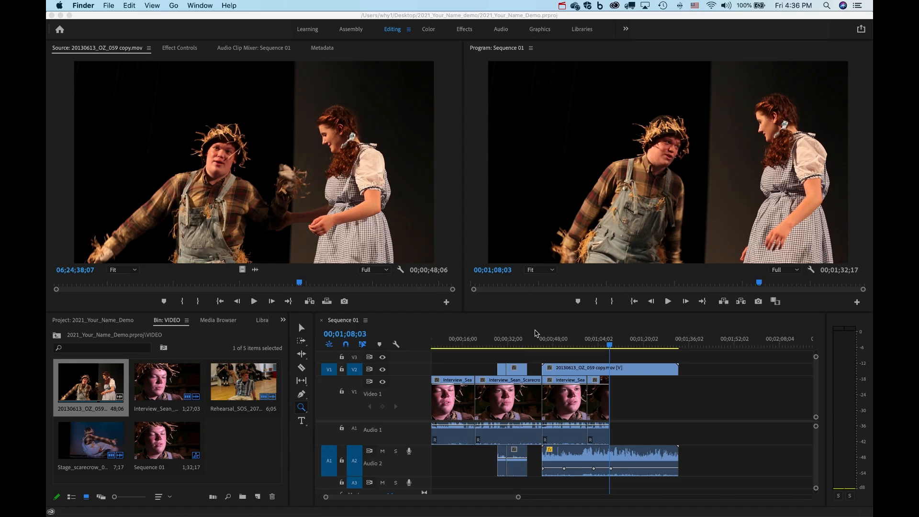
Bring Premiere forward, pick the Type tool, and scrub the playhead to 00;00;13;01.
click(302, 420)
click(300, 419)
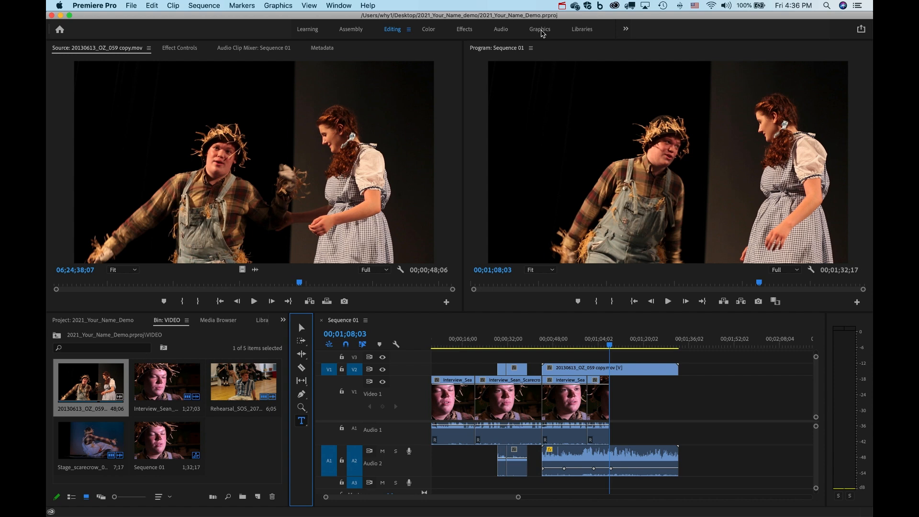
drag(458, 344, 426, 340)
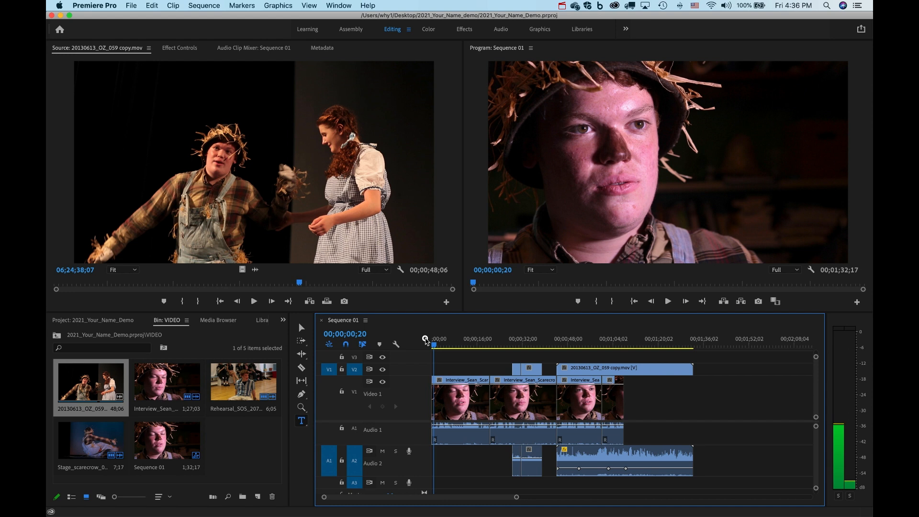
drag(426, 340, 428, 340)
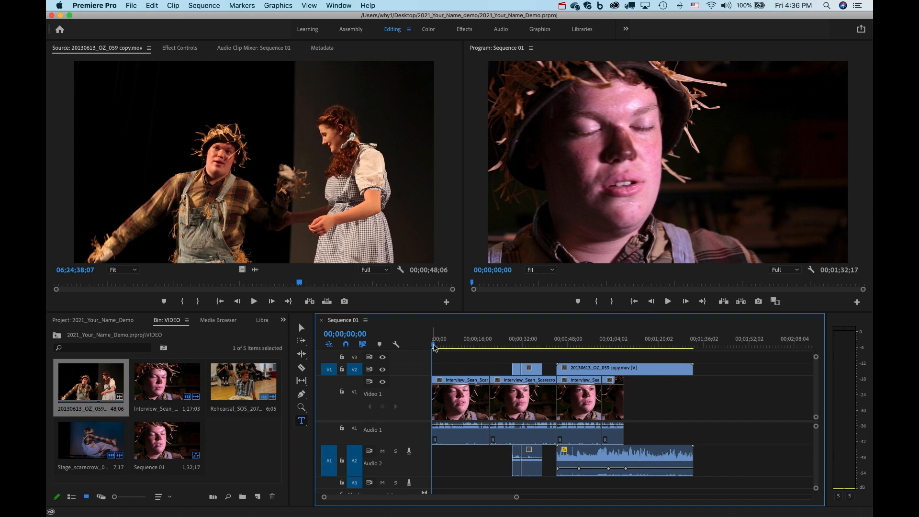
drag(434, 347, 470, 350)
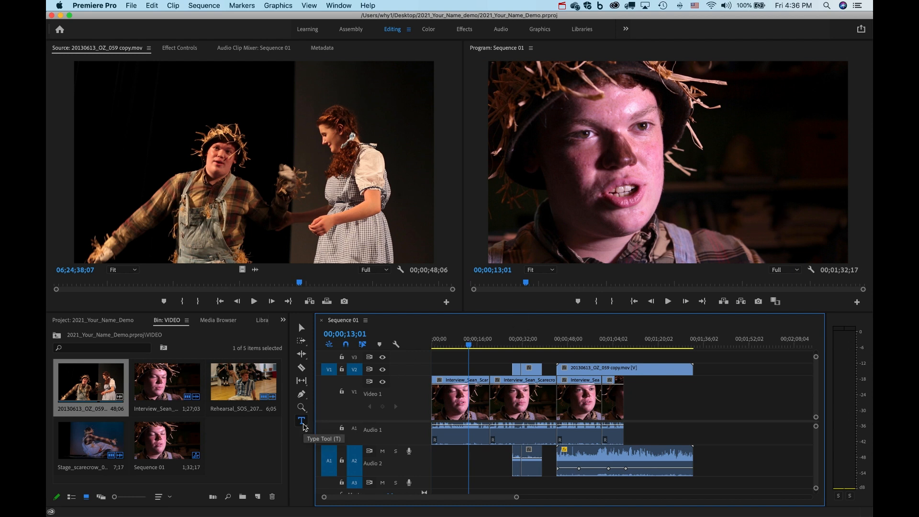
Type a title with the interviewee's name over 'Scarecrow' and drag it toward the lower right.
click(302, 421)
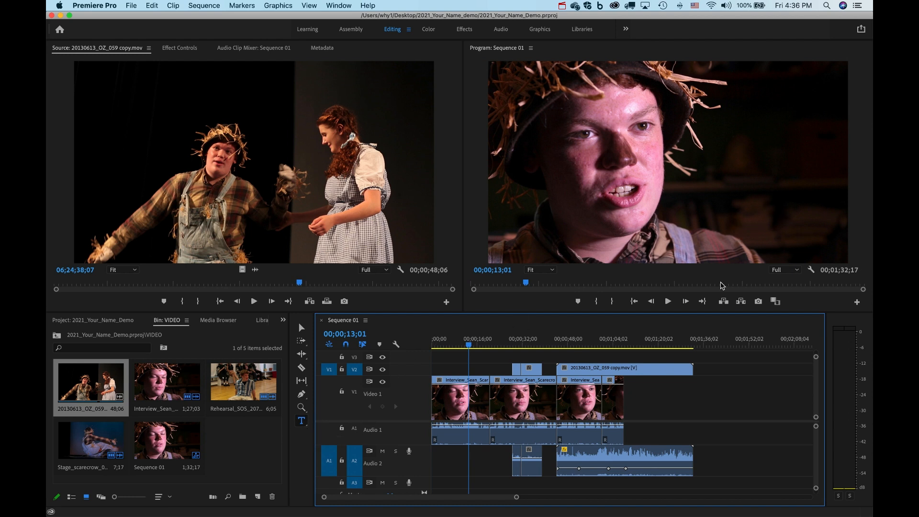
click(710, 234)
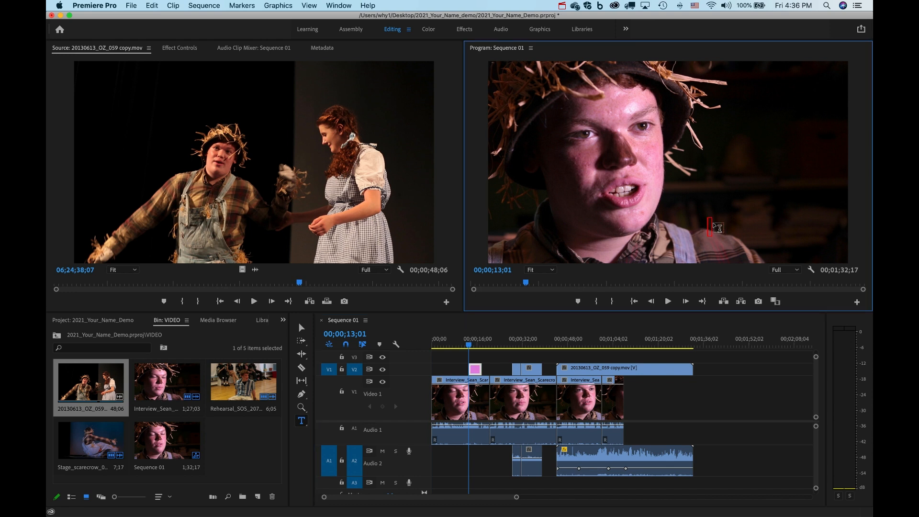
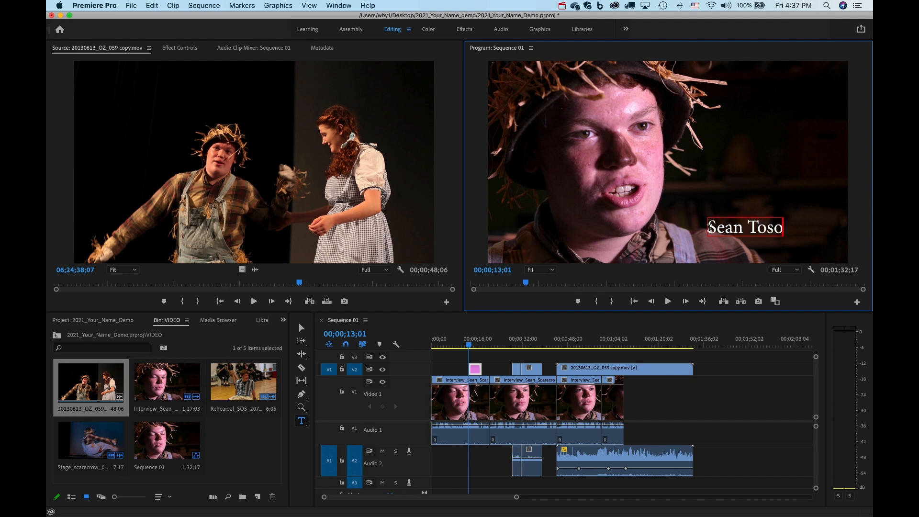
key(Return)
text(Scarecrow)
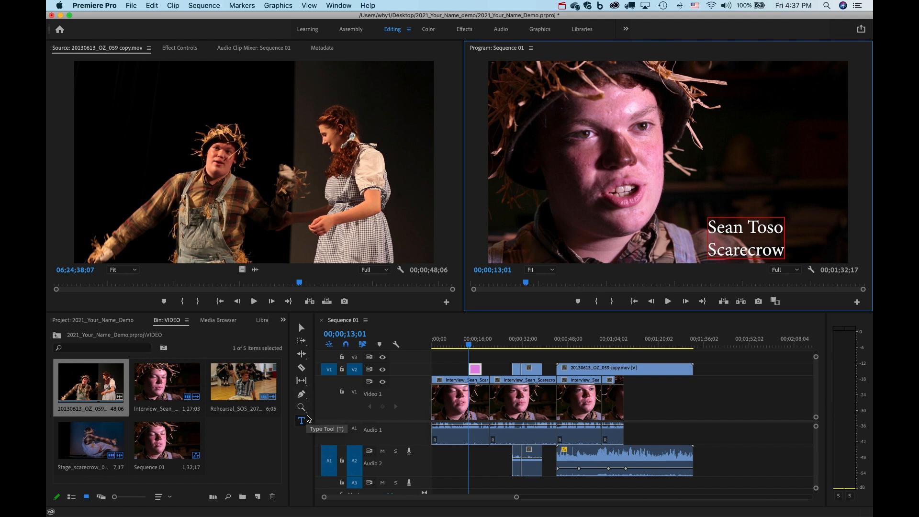
click(301, 328)
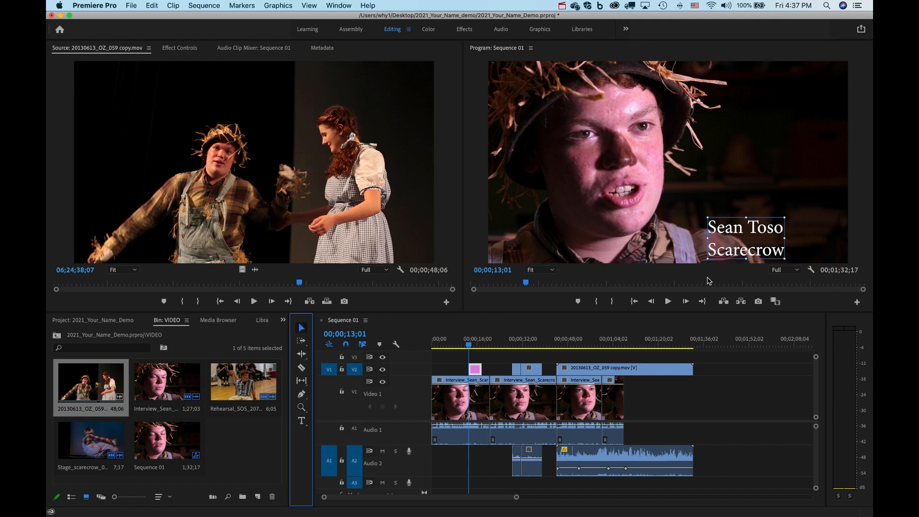
drag(752, 241, 798, 237)
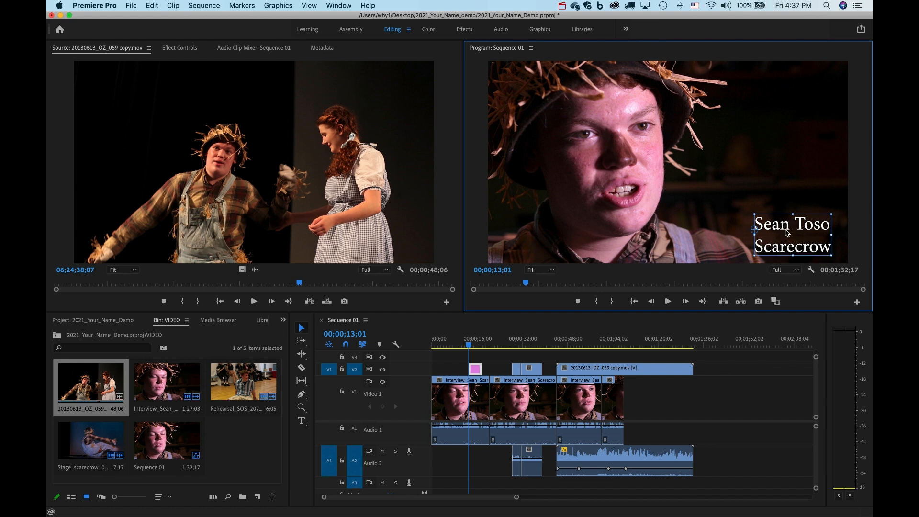
Switch to the Graphics workspace and select just the name line of the title.
click(540, 30)
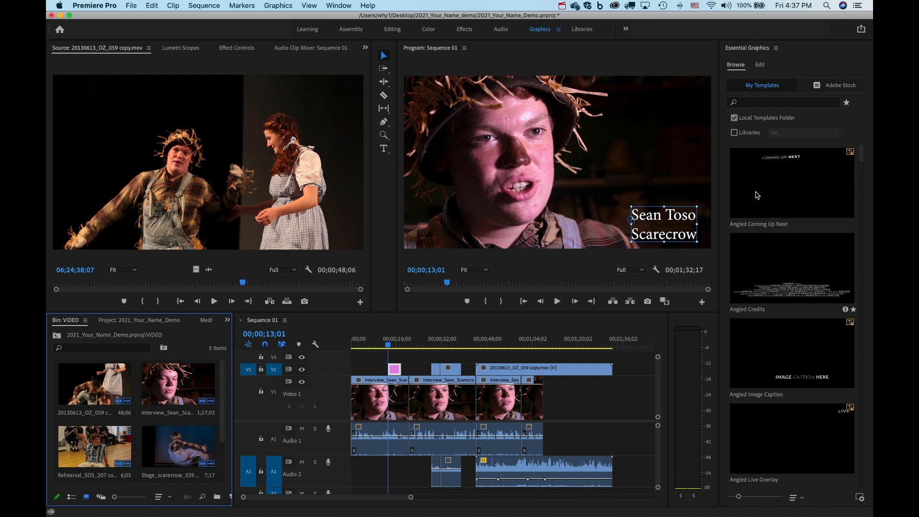
click(761, 66)
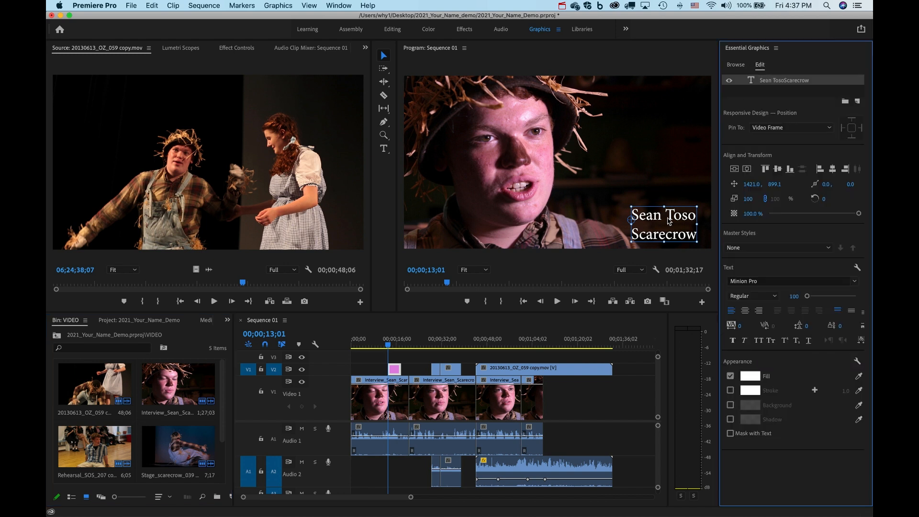
click(668, 219)
double_click(665, 218)
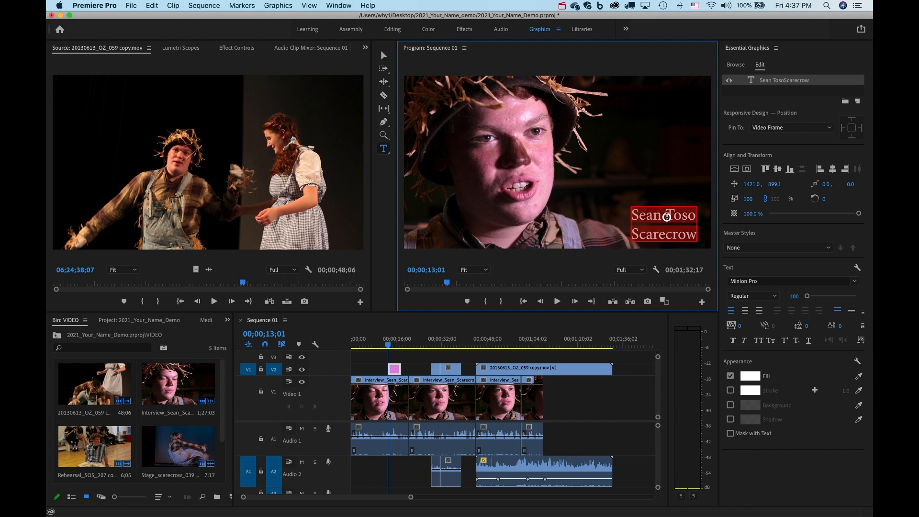
click(659, 219)
drag(632, 216, 695, 218)
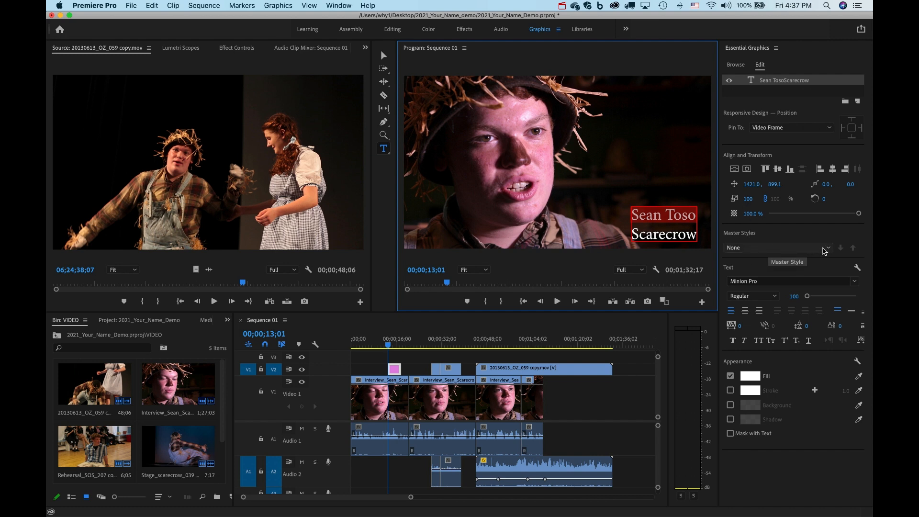
Set the name line to Helvetica Regular at size 92.
click(827, 248)
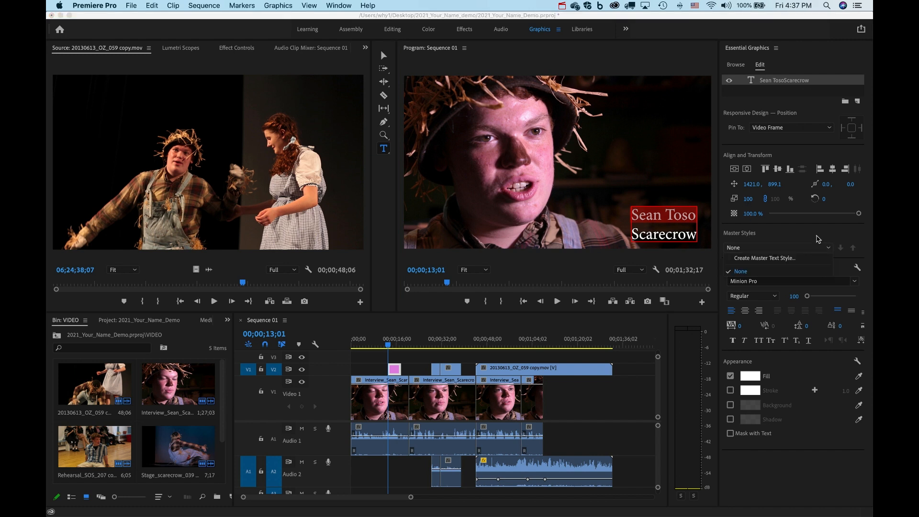
click(818, 237)
click(854, 284)
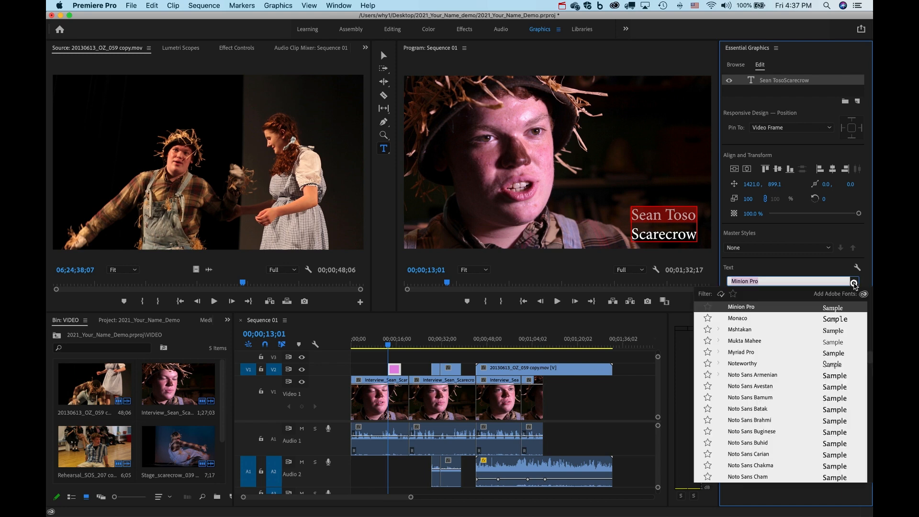
scroll(751, 397, down, 3)
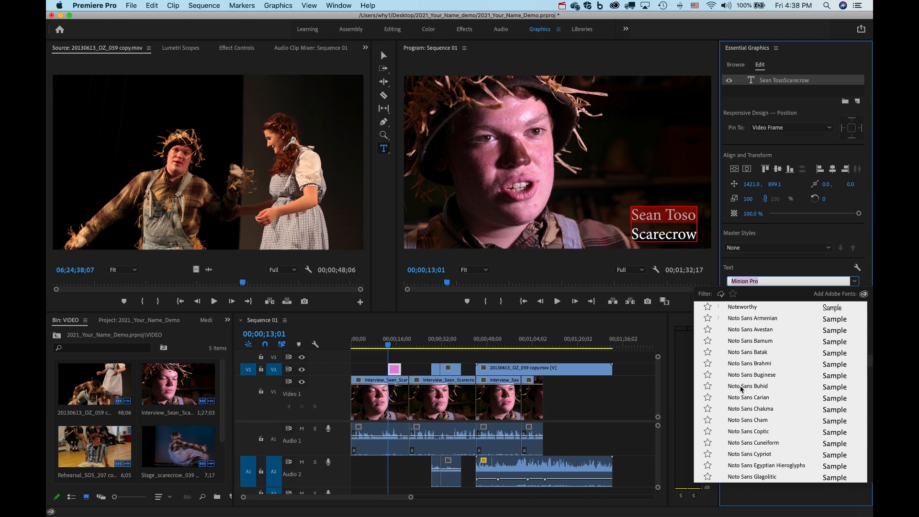
scroll(740, 389, down, 6)
text(h)
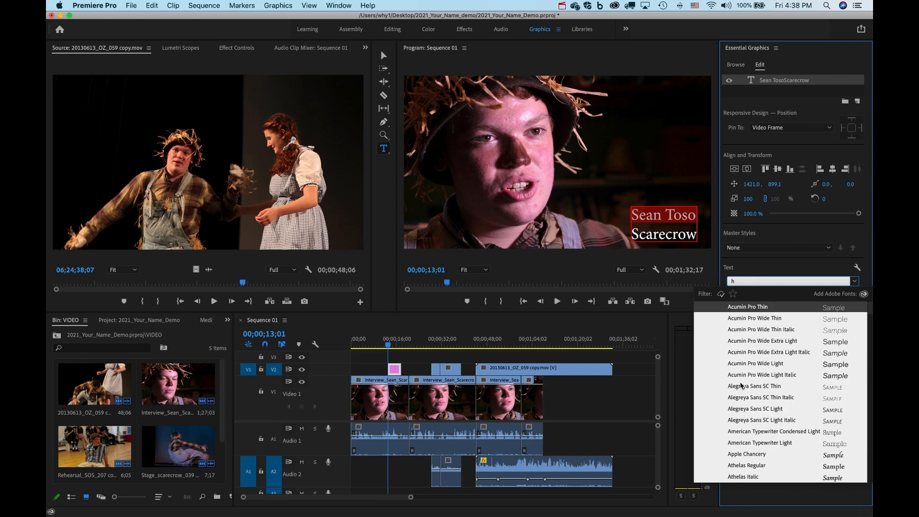
text(el)
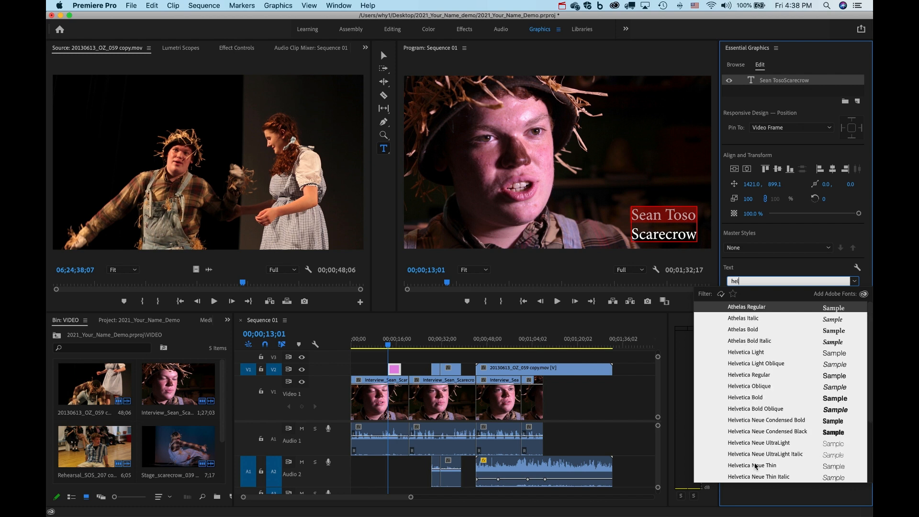
click(746, 376)
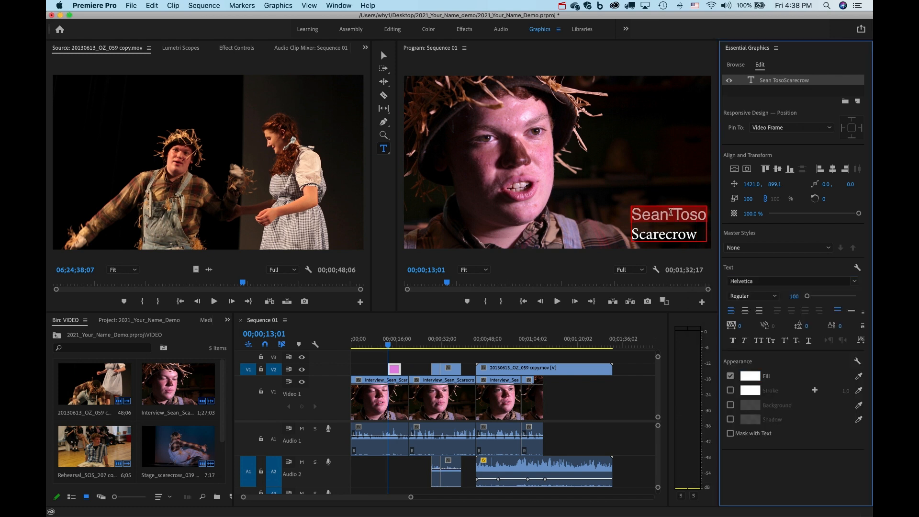
drag(807, 296, 808, 300)
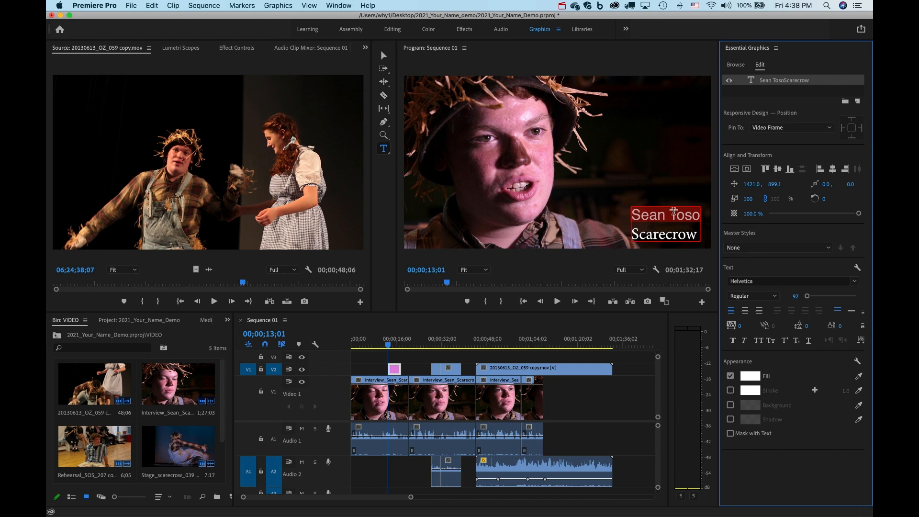
Keep the fill white and set 'Scarecrow' in Helvetica Neue Light at size 76.
click(751, 376)
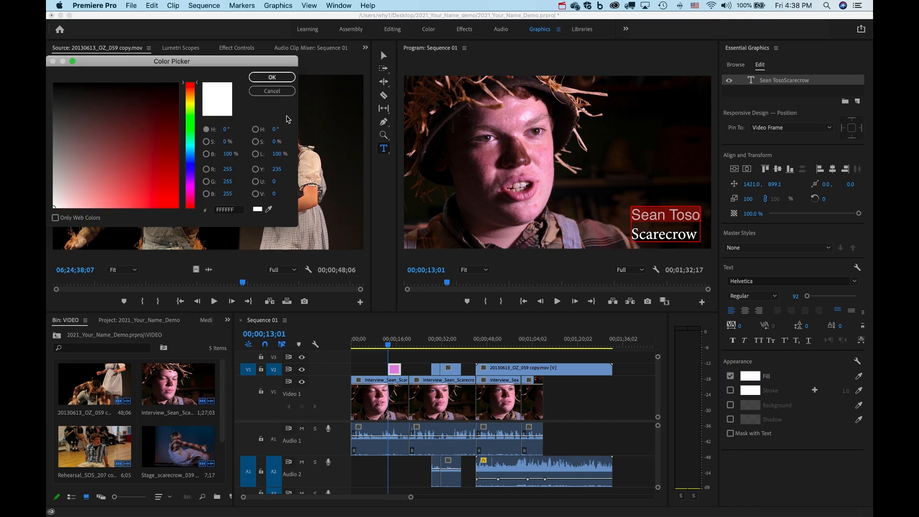
click(272, 77)
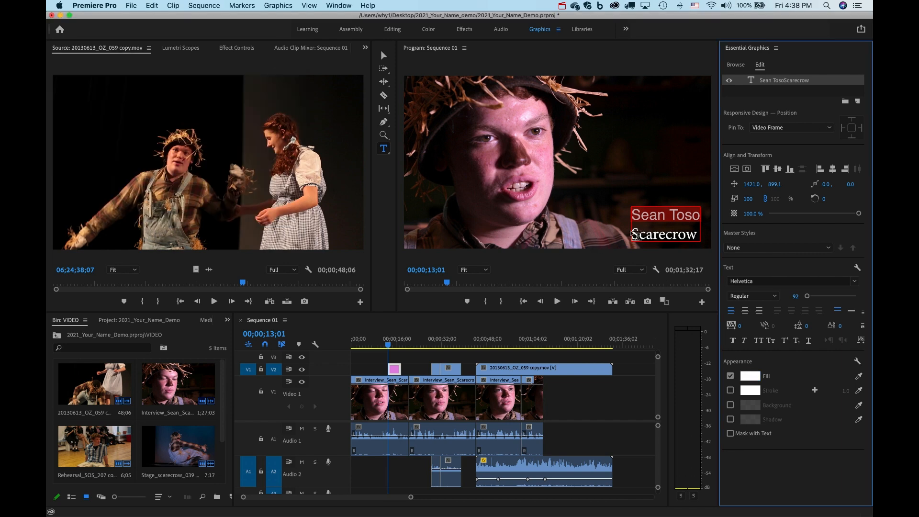
click(634, 234)
drag(635, 234, 706, 246)
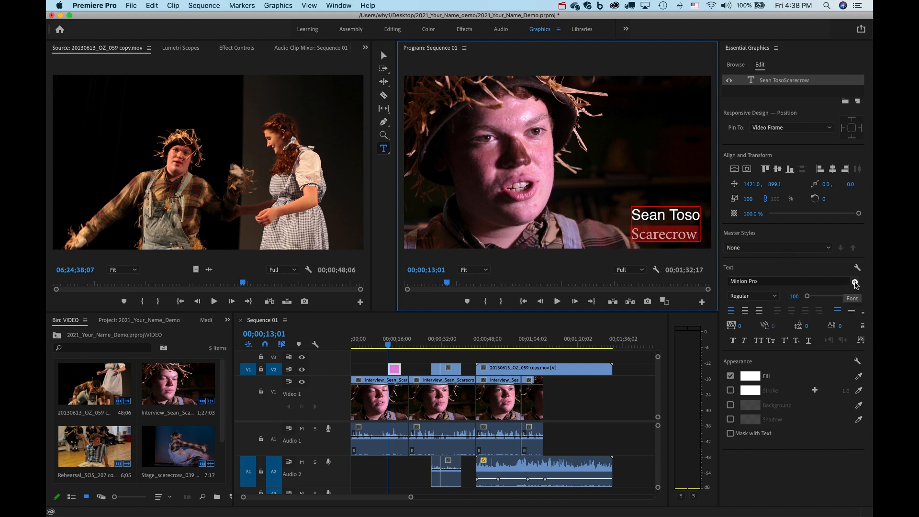
click(853, 283)
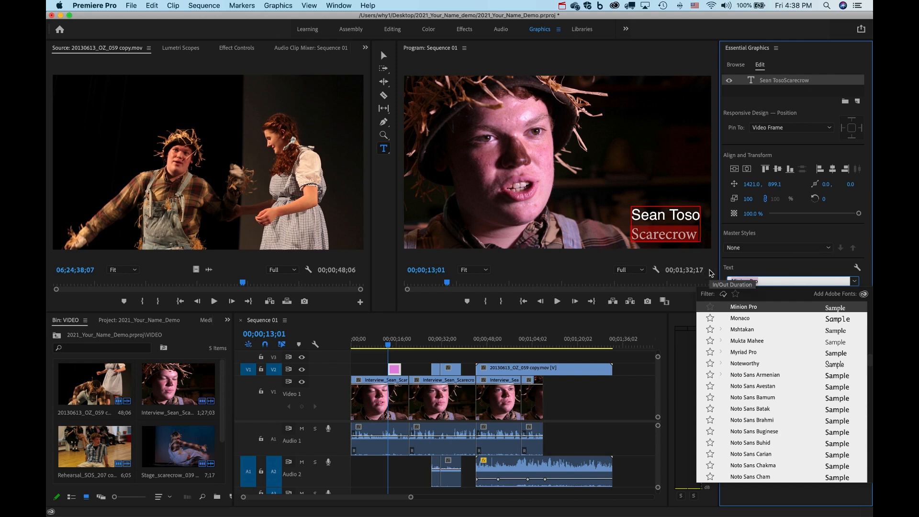
text(helv)
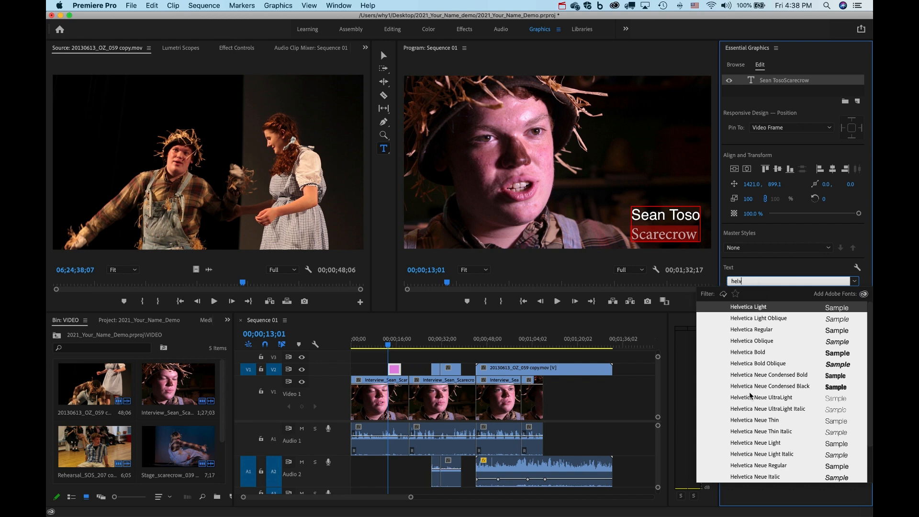
click(758, 443)
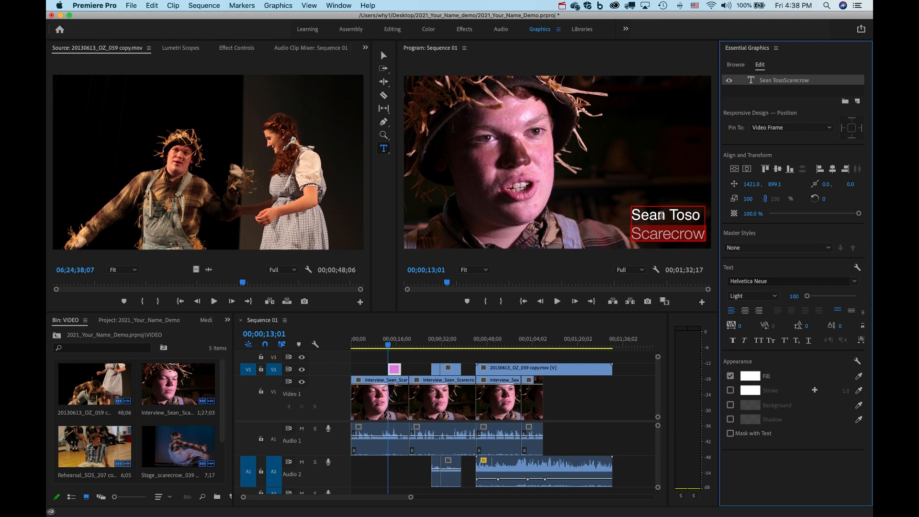
drag(807, 296, 806, 297)
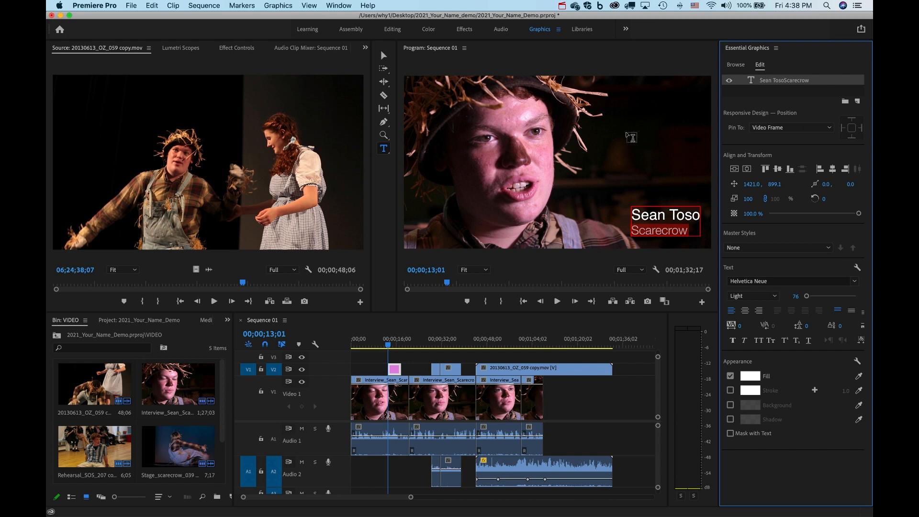
Nudge the title lower and further right in the frame and preview it.
click(384, 58)
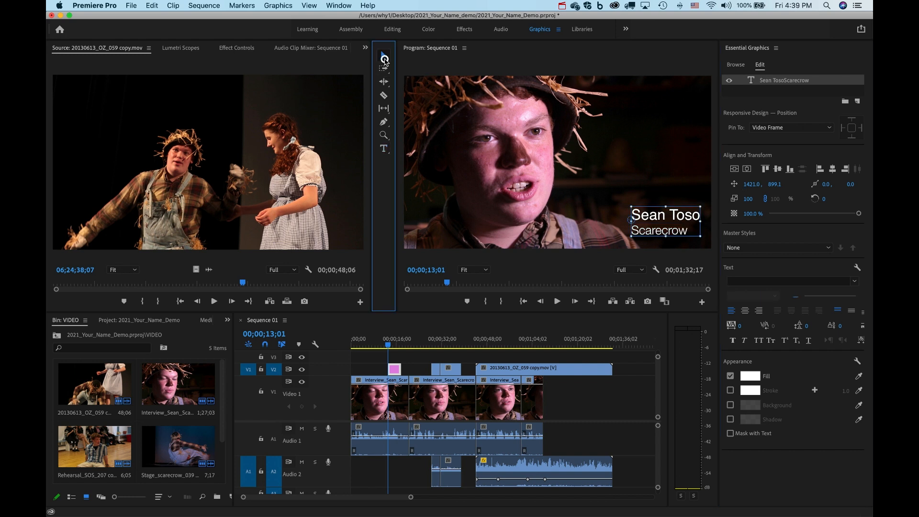
drag(661, 220, 666, 228)
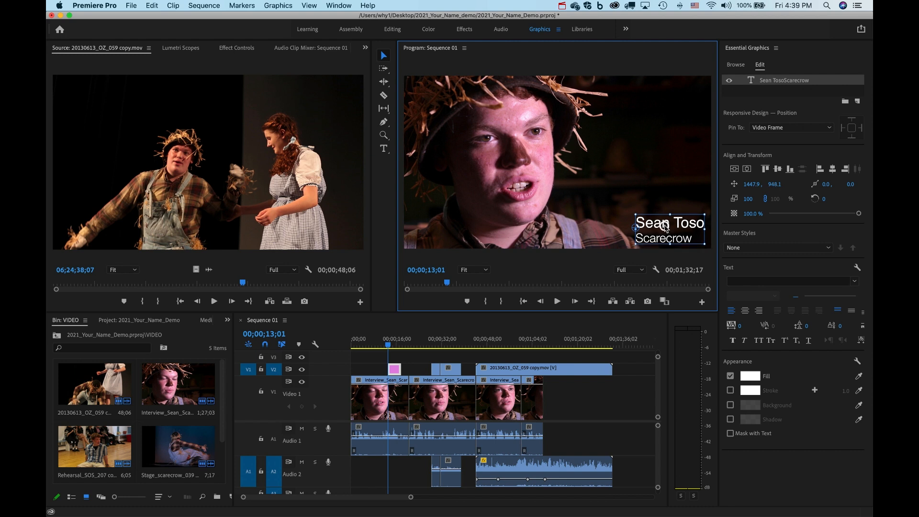
click(393, 369)
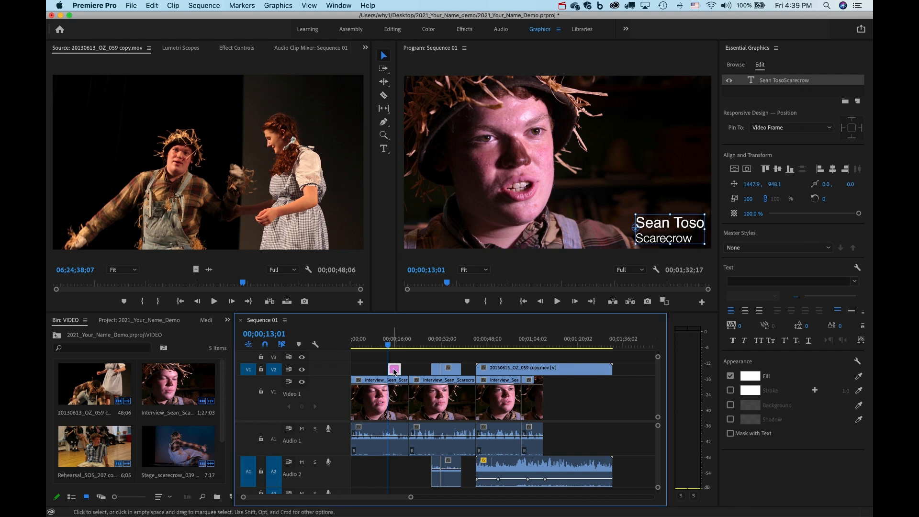
key(space)
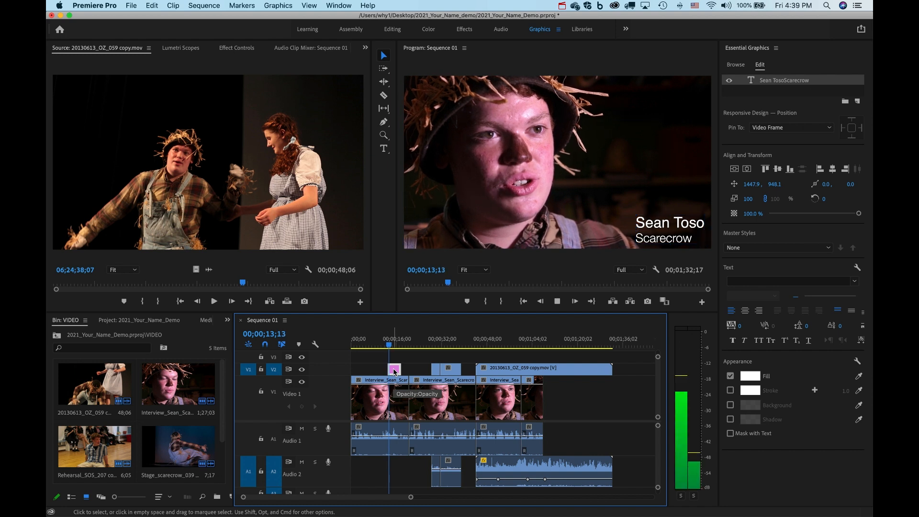
key(space)
Move the title clip to start about 00;00;02;18 and zoom the timeline in on it.
drag(395, 371, 364, 368)
click(359, 343)
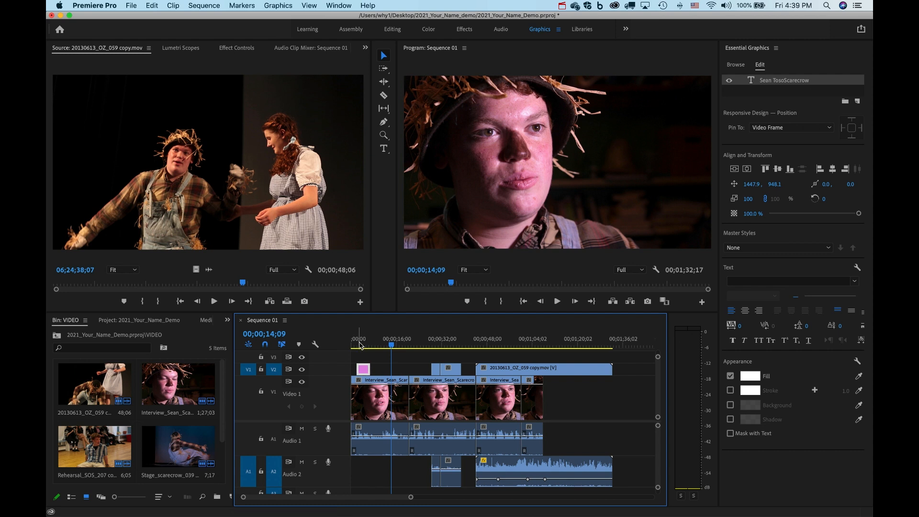
click(362, 369)
key(z)
click(364, 370)
click(387, 369)
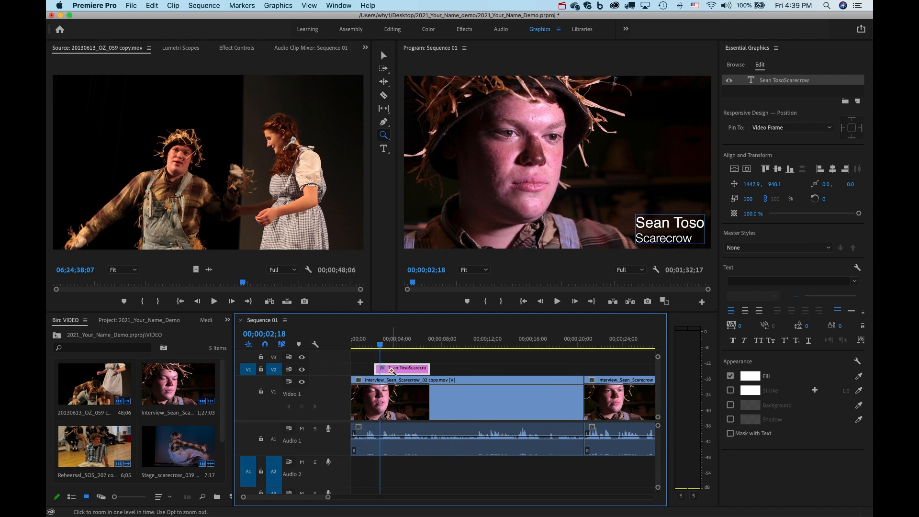
Apply the default Cross Dissolve to the start and end of the title clip.
click(391, 370)
click(383, 55)
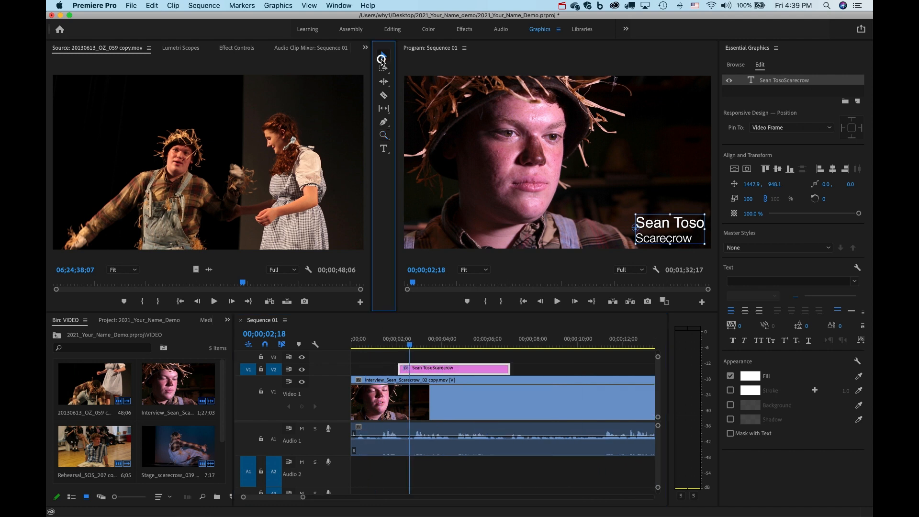
right_click(400, 369)
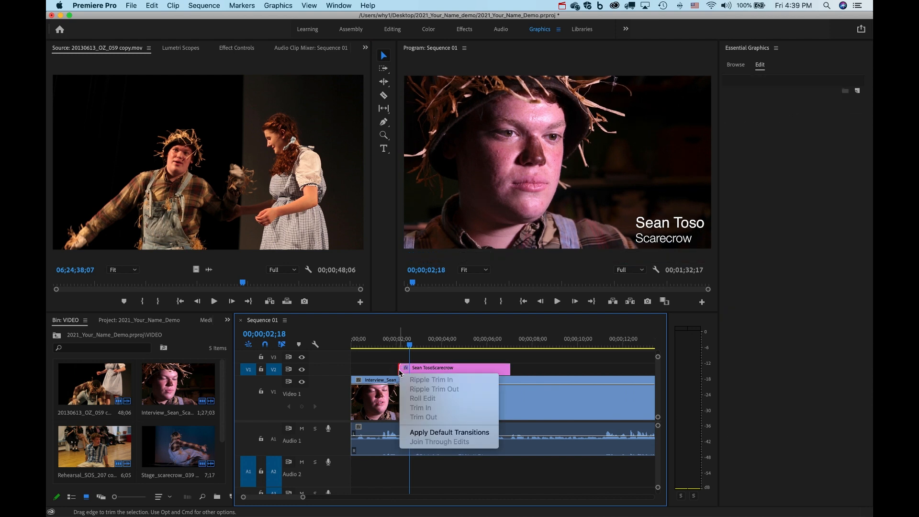
click(438, 432)
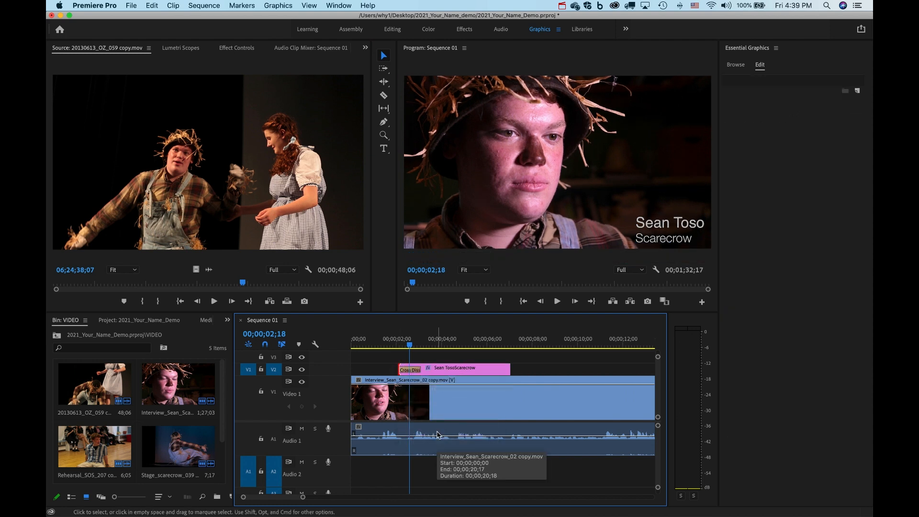
right_click(507, 370)
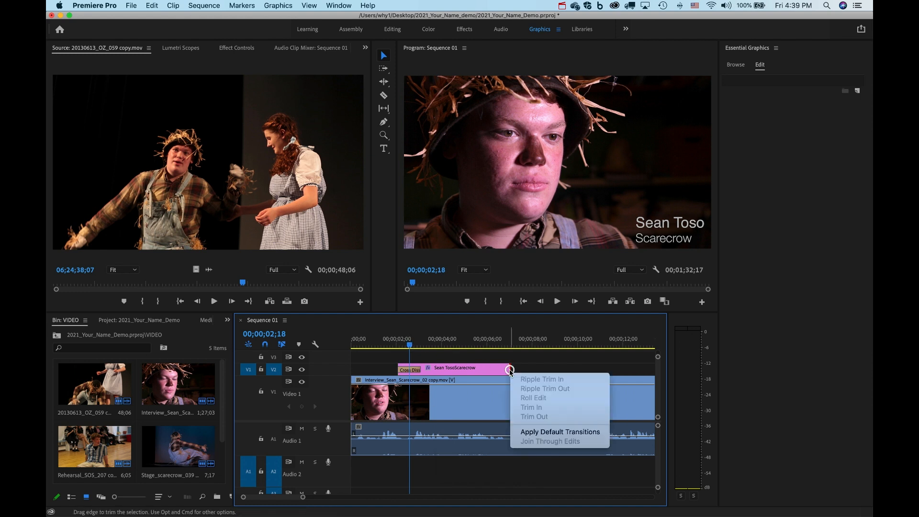
click(550, 432)
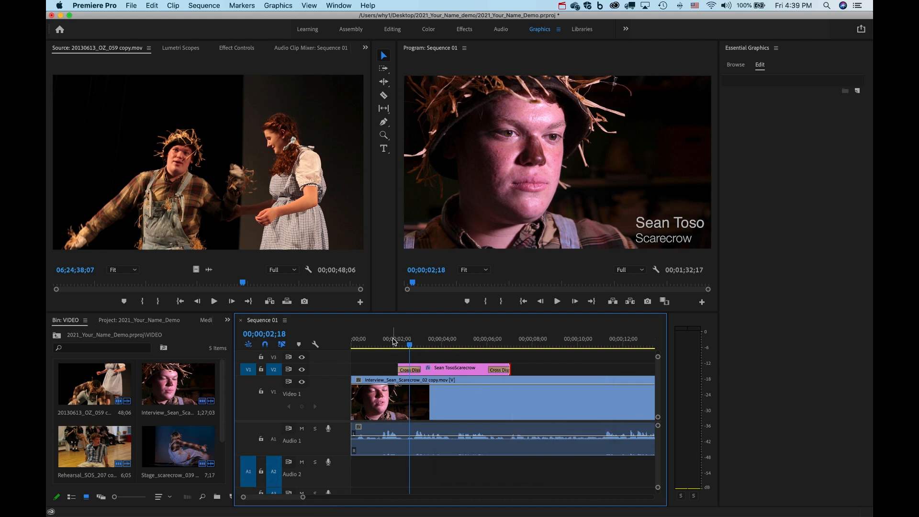
Preview the title fading in, then zoom out to show the whole sequence.
click(394, 340)
key(space)
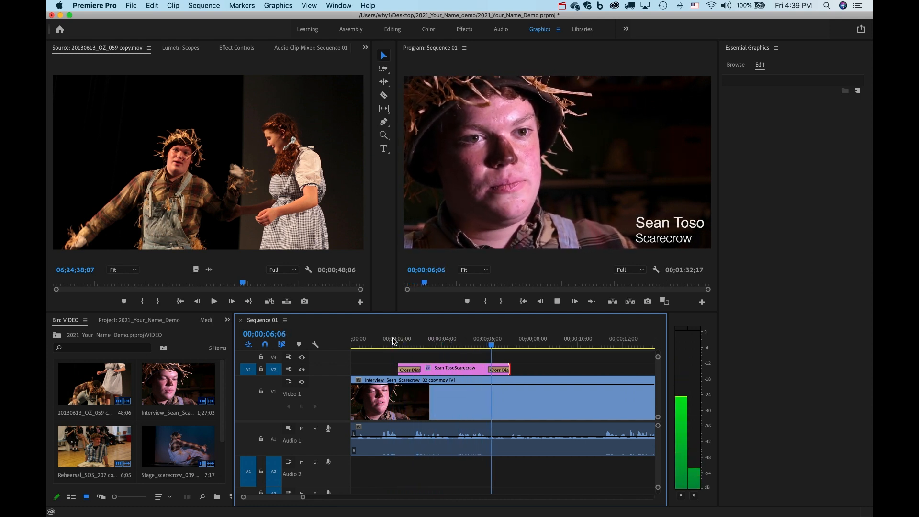
key(space)
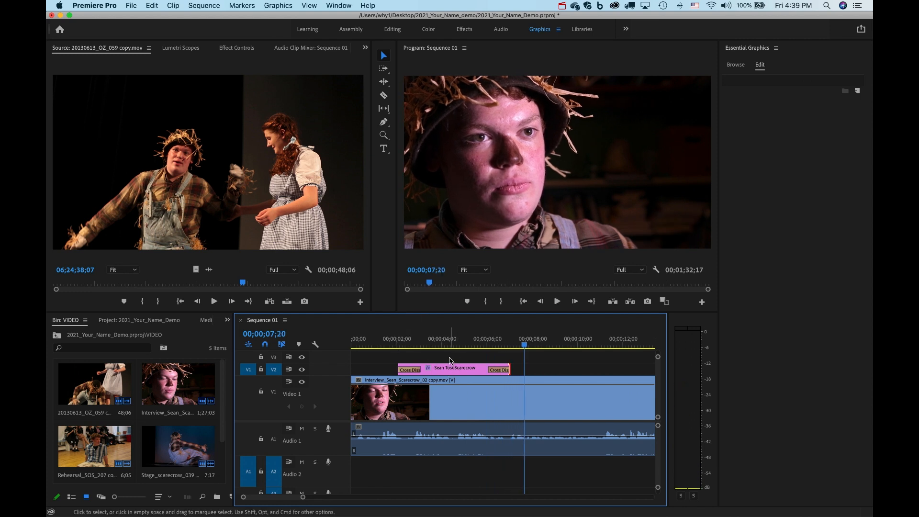
key(backslash)
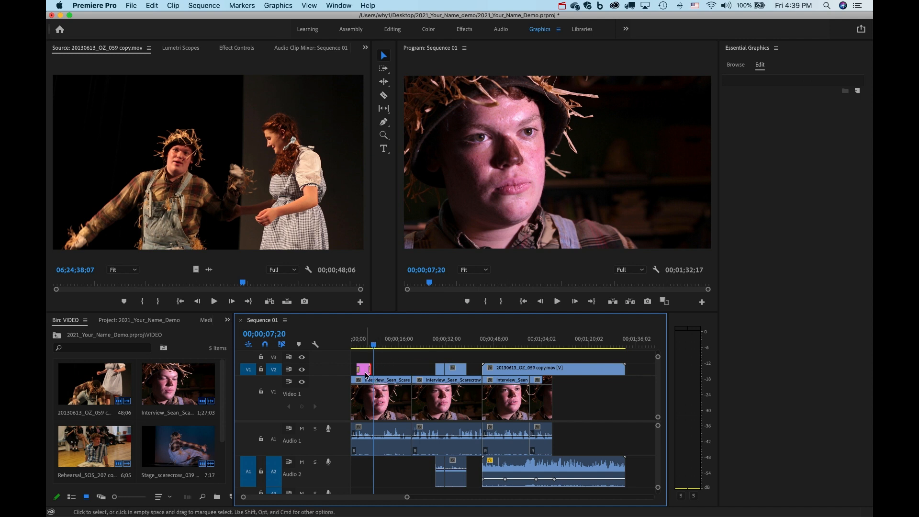
Push all sequence clips about three seconds later to open space at the start.
drag(364, 369, 404, 369)
click(383, 148)
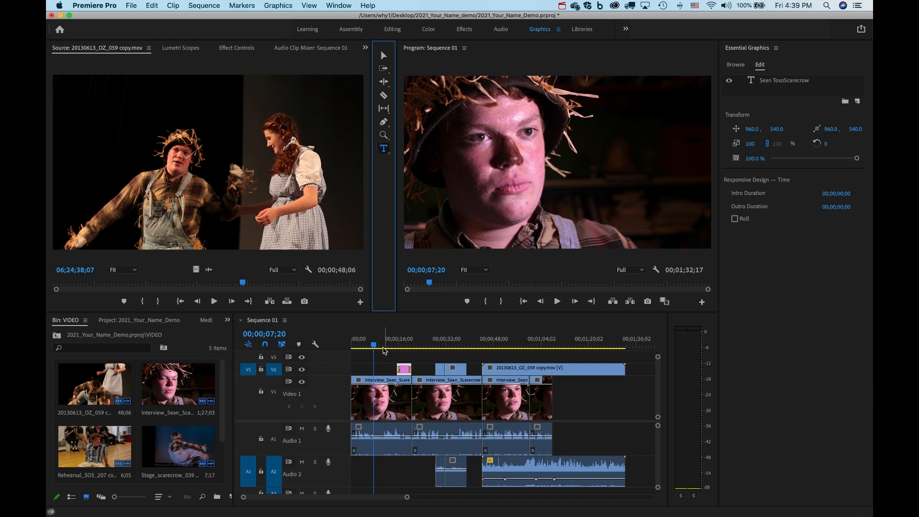
click(334, 350)
key(Home)
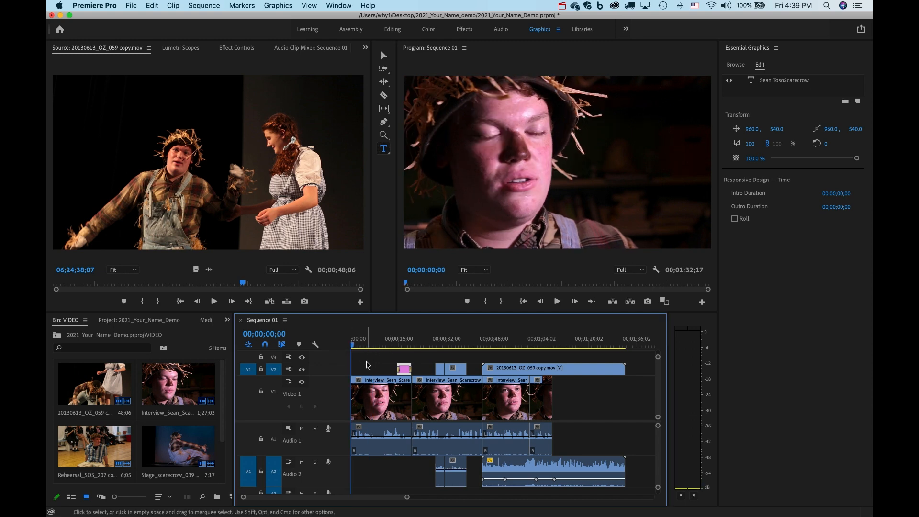
key(super+a)
drag(376, 396, 385, 397)
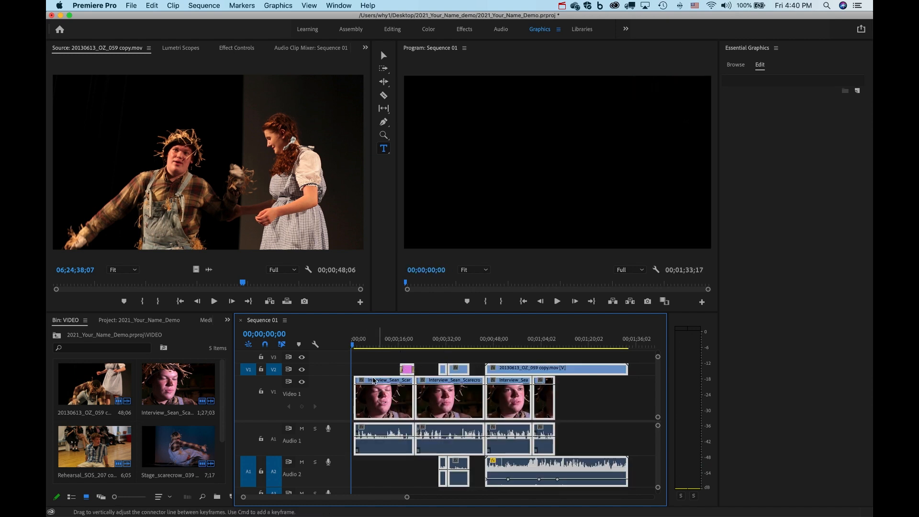
click(371, 368)
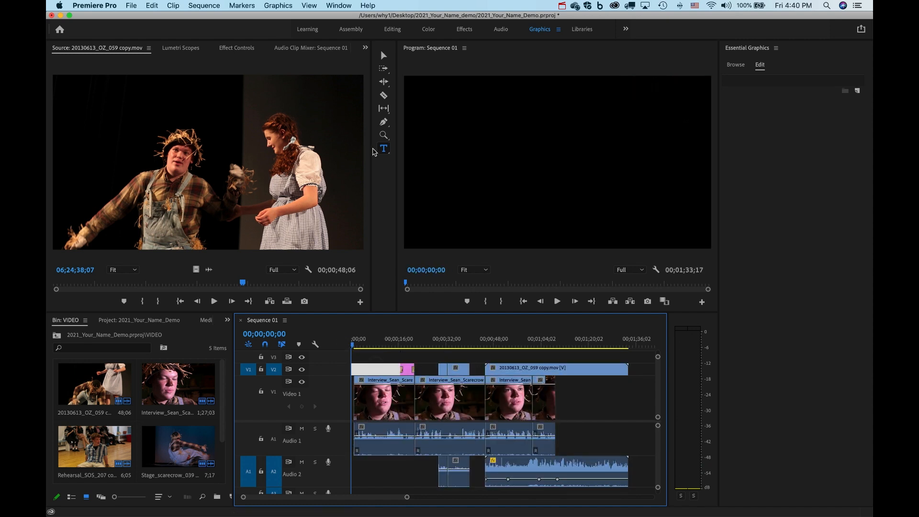
Add a 'The Wizard of Oz' title at size 137, centred horizontally and vertically.
click(553, 159)
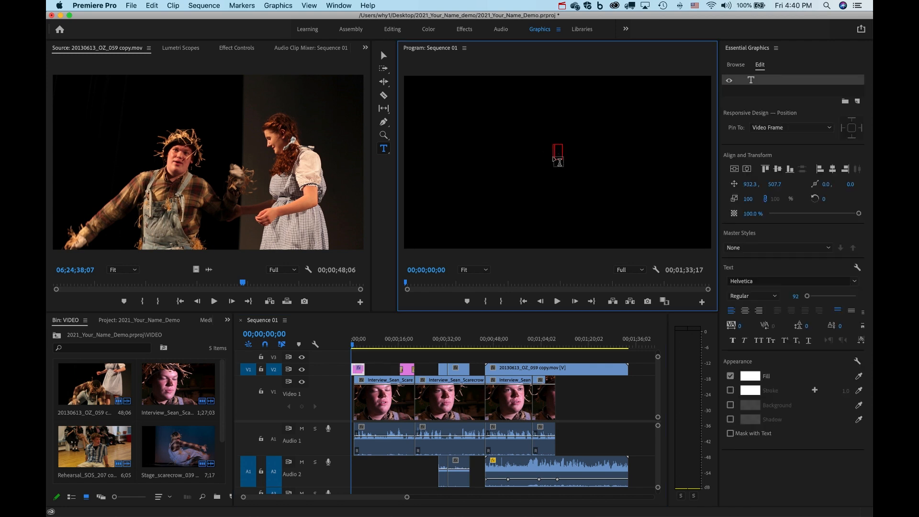
text(The Wiz)
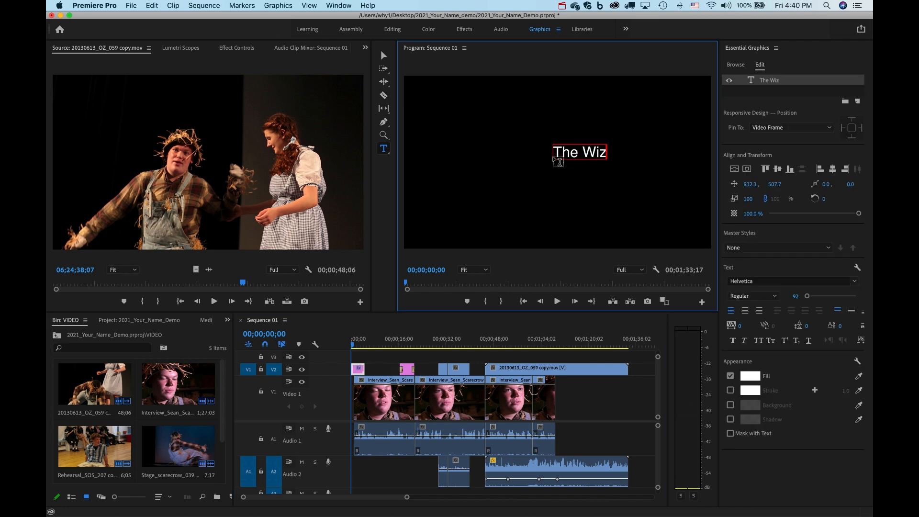
text(ard of Oz)
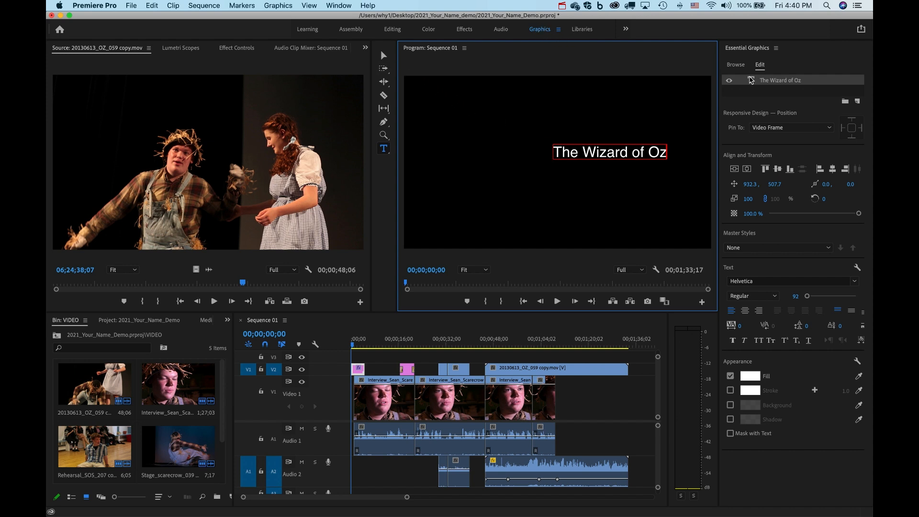
click(761, 67)
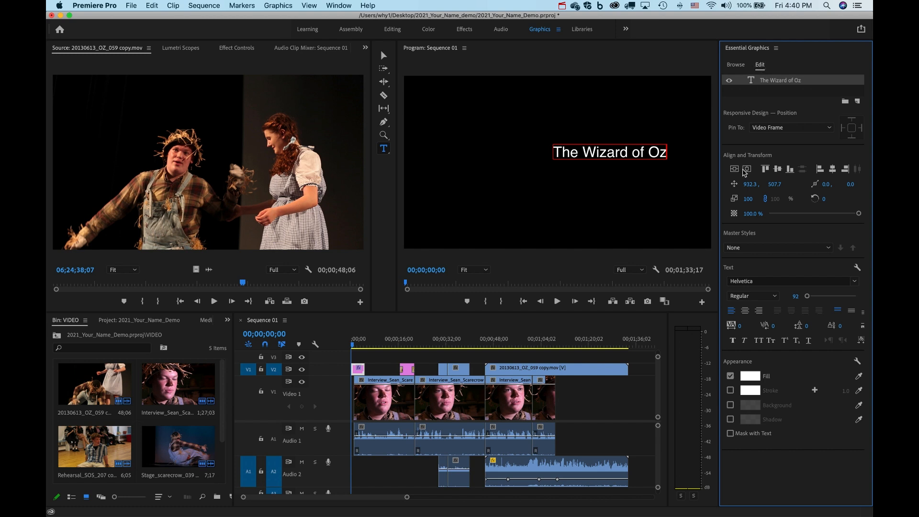
click(742, 171)
click(733, 170)
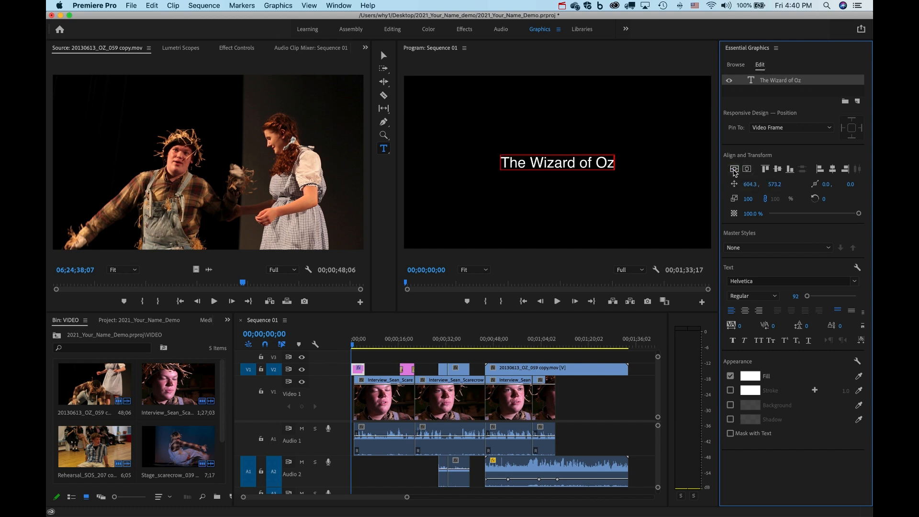
drag(807, 299, 814, 299)
triple_click(584, 162)
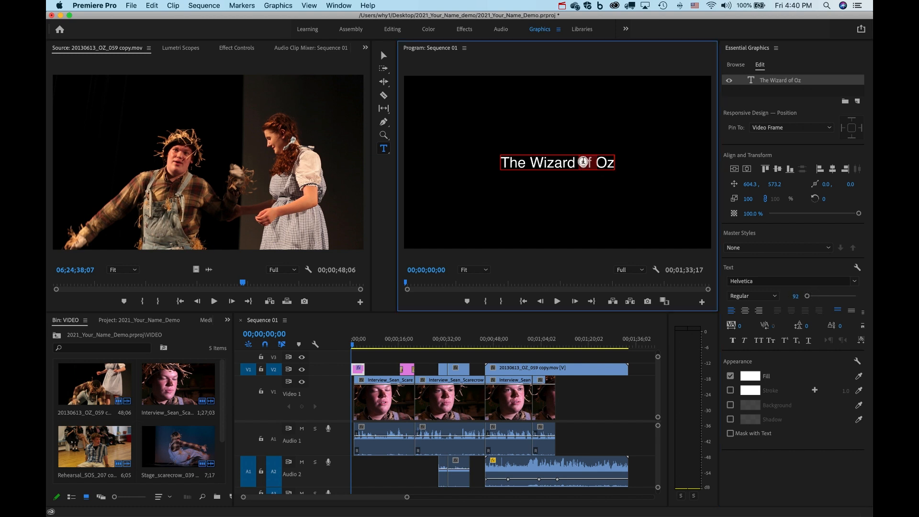
drag(808, 299, 809, 300)
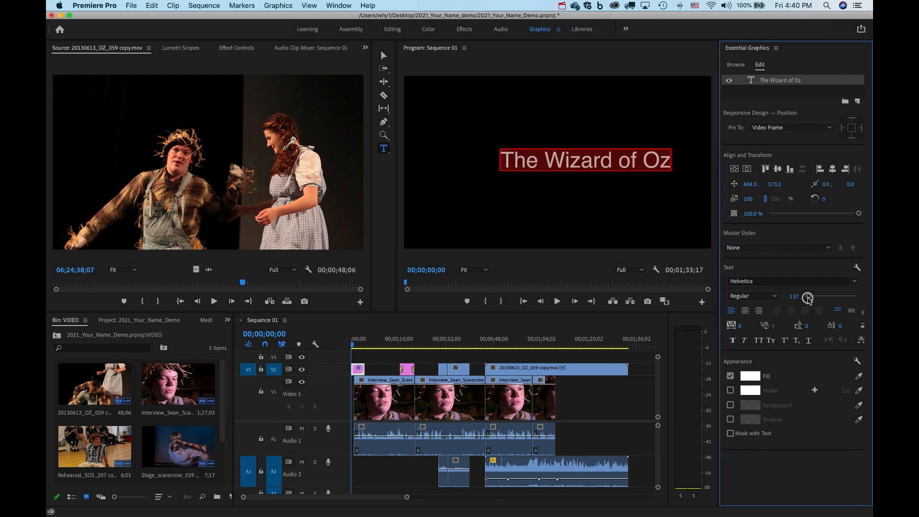
click(748, 170)
click(734, 169)
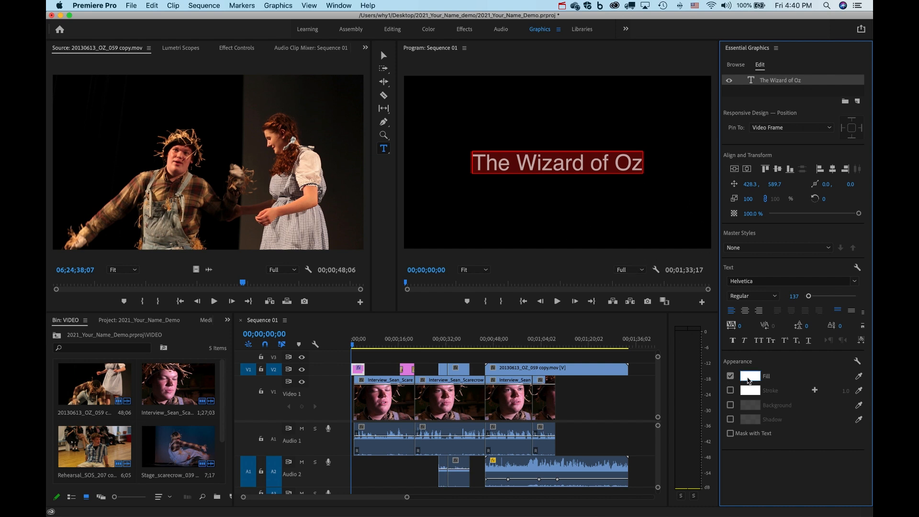
Make The Wizard of Oz title's fill colour dark red.
click(750, 376)
click(129, 162)
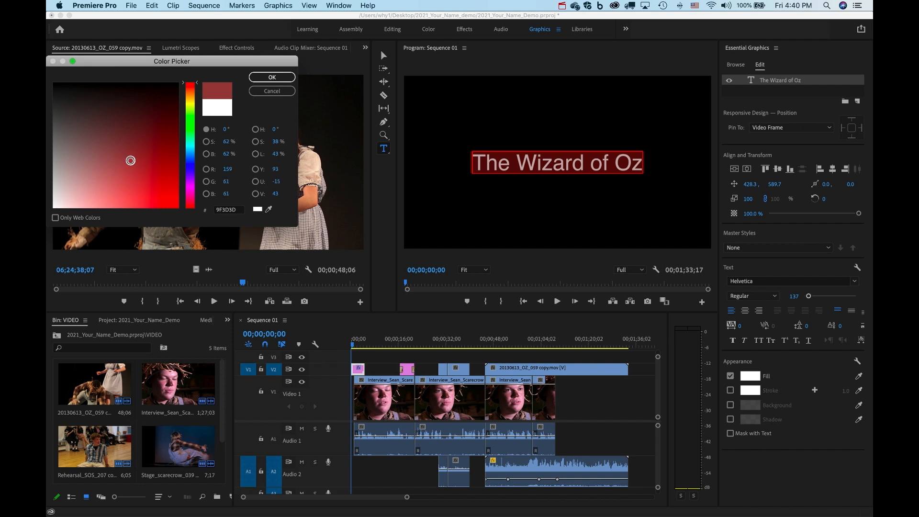
click(263, 77)
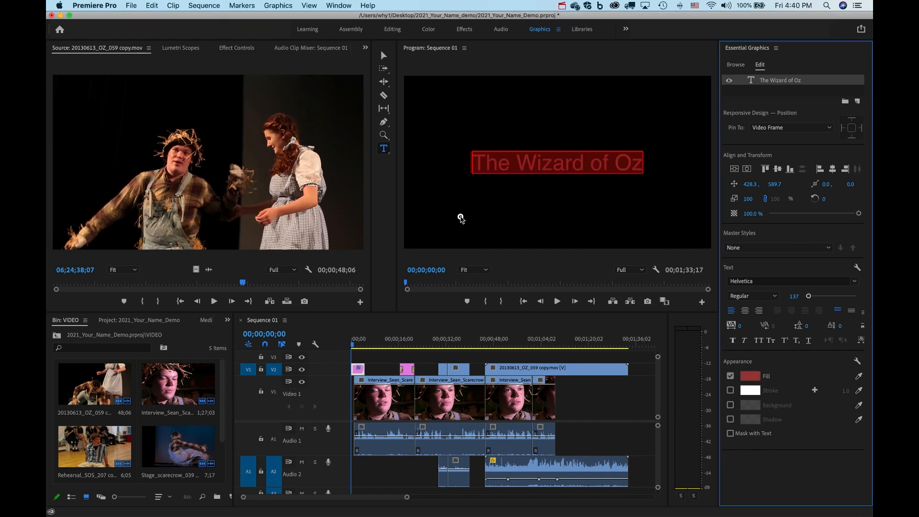
click(460, 216)
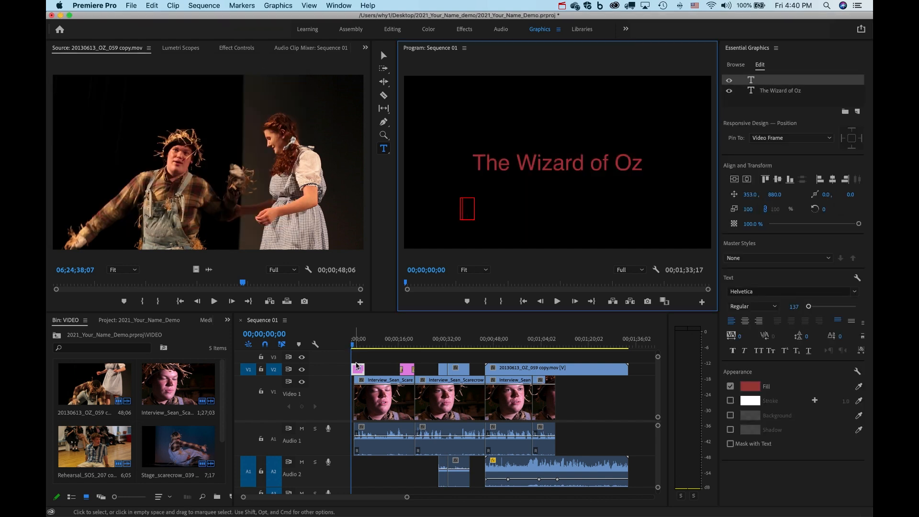
Lengthen the title clip on V2 to 00;00;05;14 and preview it over the opening interview.
drag(363, 369, 366, 369)
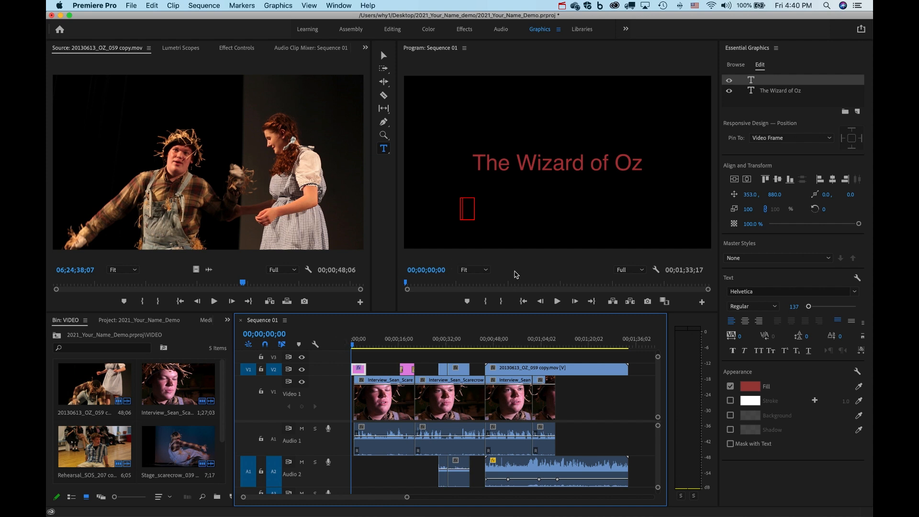
click(529, 273)
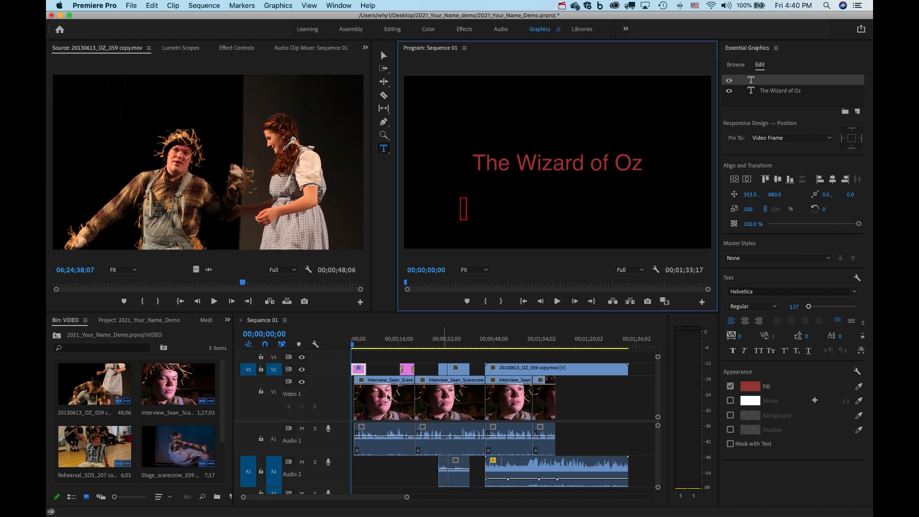
click(374, 475)
key(space)
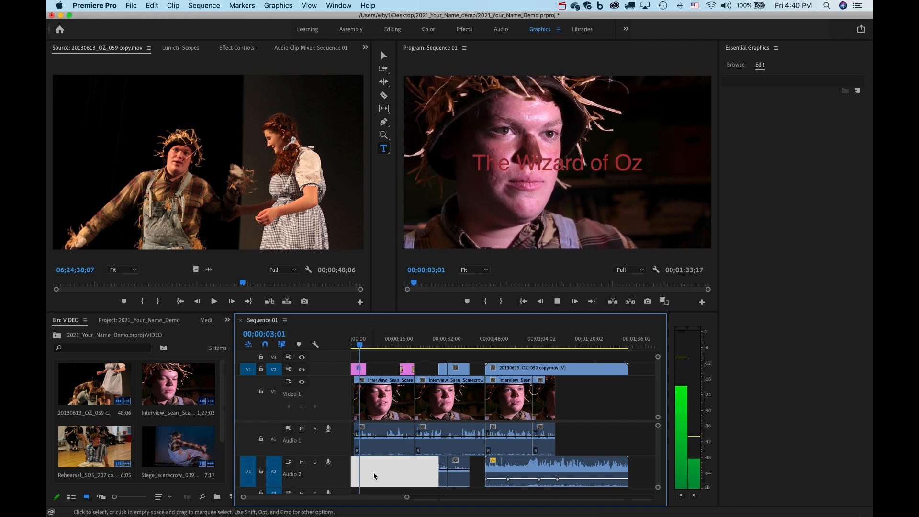
Shorten the title clip's end, replay the opening from the start, and return to the Editing workspace.
key(space)
drag(364, 370, 353, 370)
key(Home)
key(space)
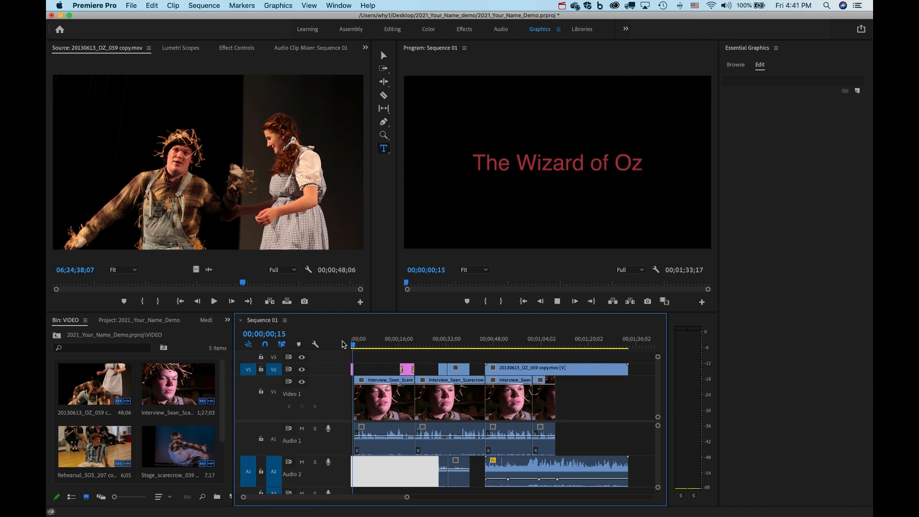
key(space)
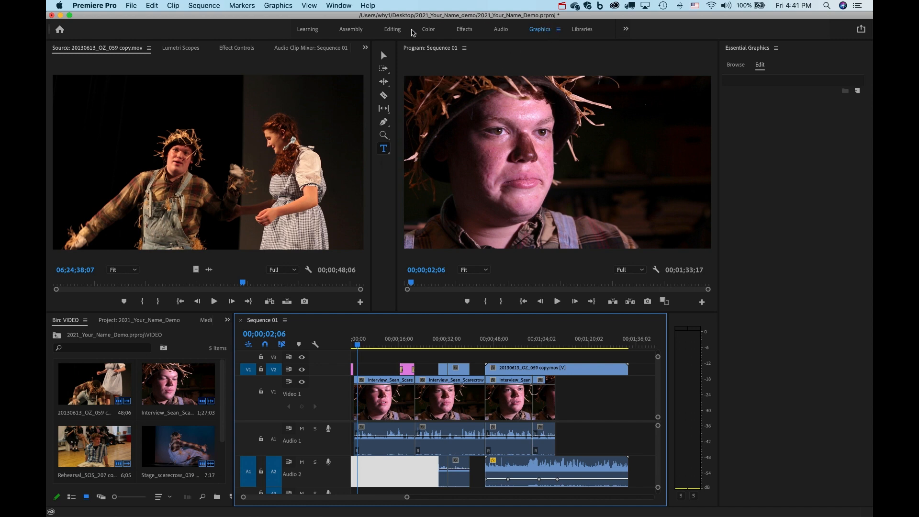
click(391, 29)
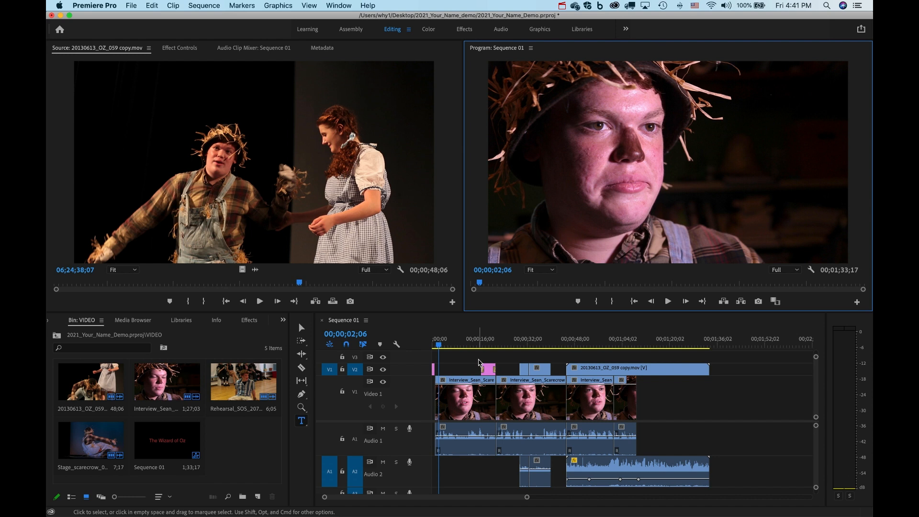
Drop the first interview clip's Audio 1 volume to -13.5 dB and play back to check it.
click(468, 434)
mouse_move(468, 437)
mouse_down()
mouse_move(467, 444)
mouse_move(468, 437)
mouse_up()
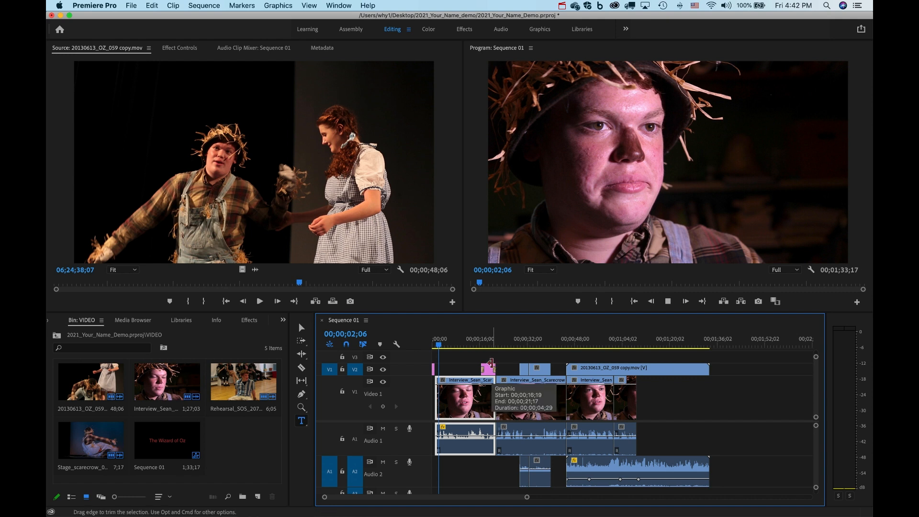
key(space)
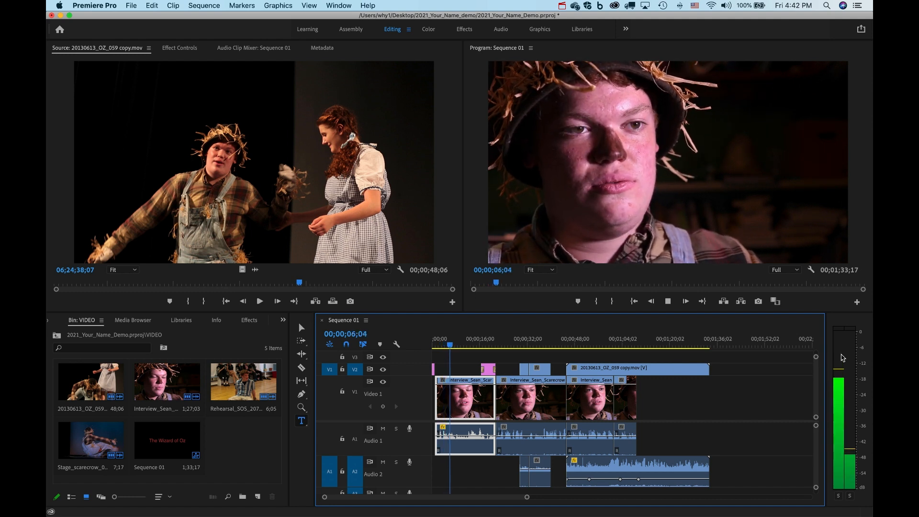
key(space)
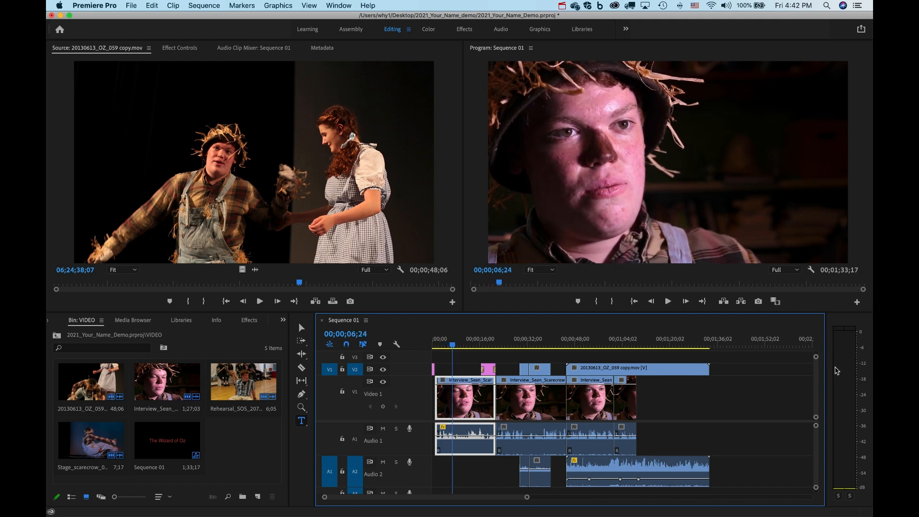
click(446, 343)
key(space)
key(space)
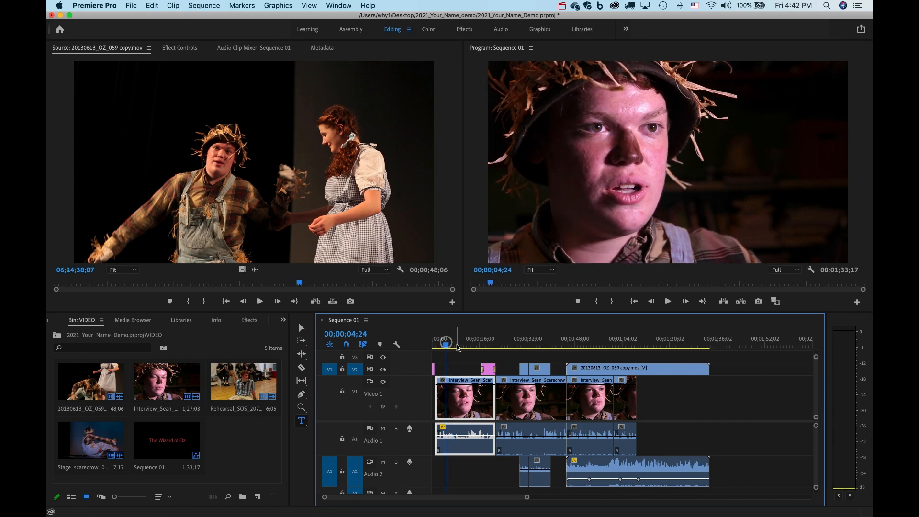
key(space)
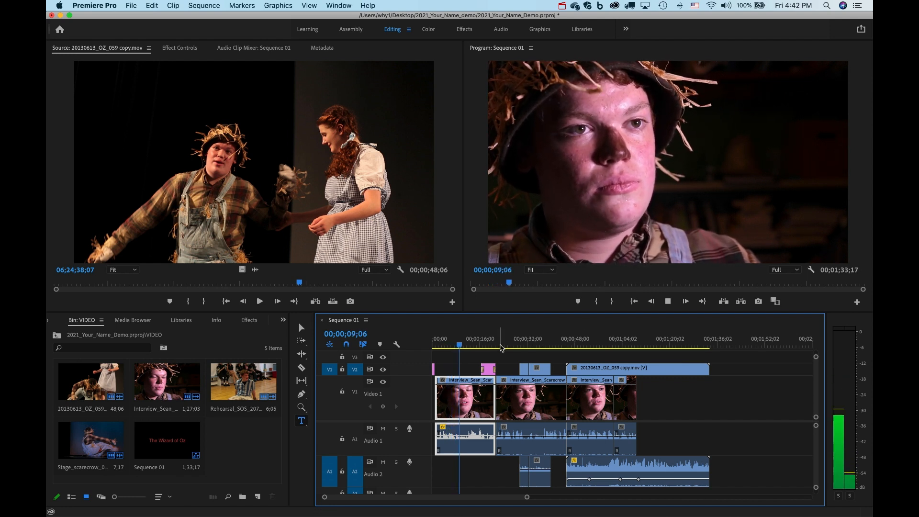
key(space)
Trim the first interview clip's start later and preview it from about 12 seconds.
drag(437, 403, 469, 403)
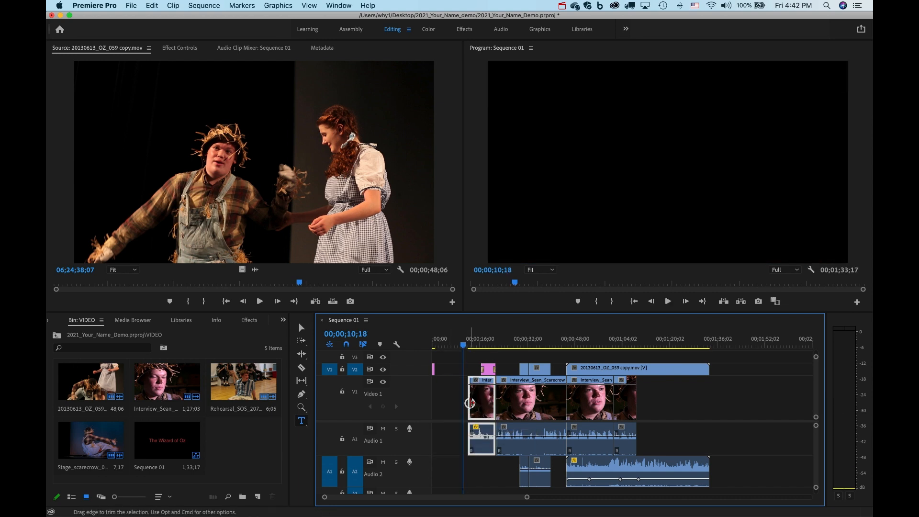
click(470, 343)
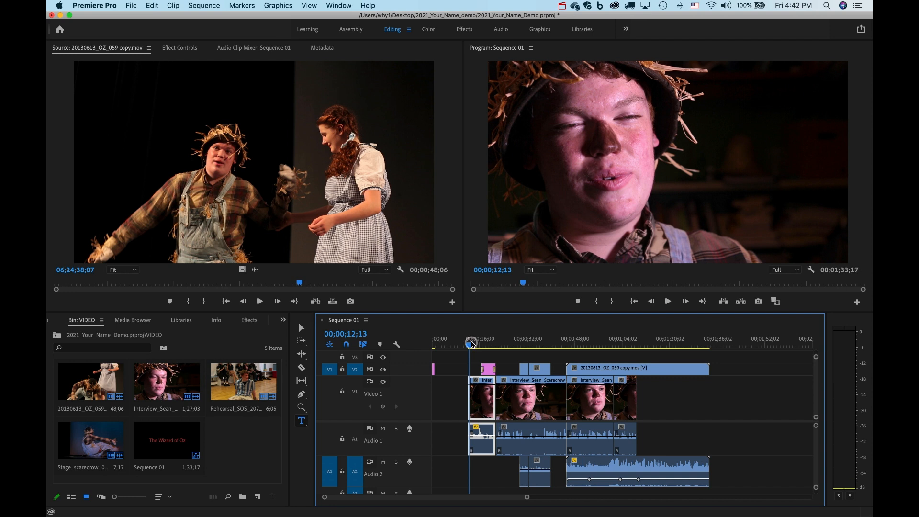
key(space)
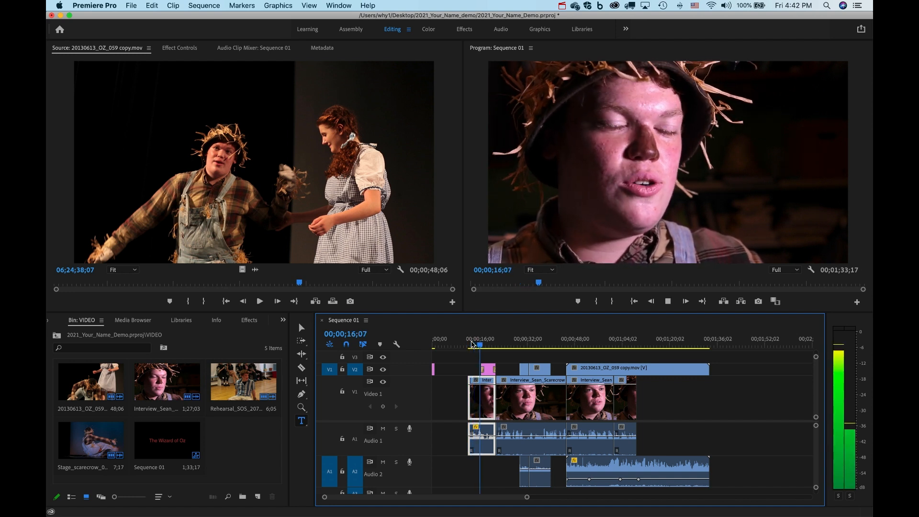
key(space)
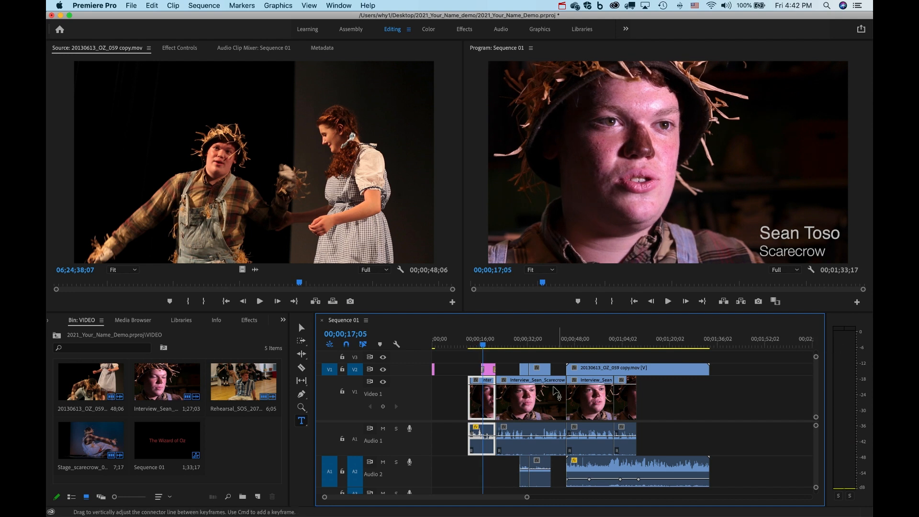
Raise the first interview clip's audio to 2.9 dB and check it in playback.
drag(480, 435, 479, 432)
click(469, 345)
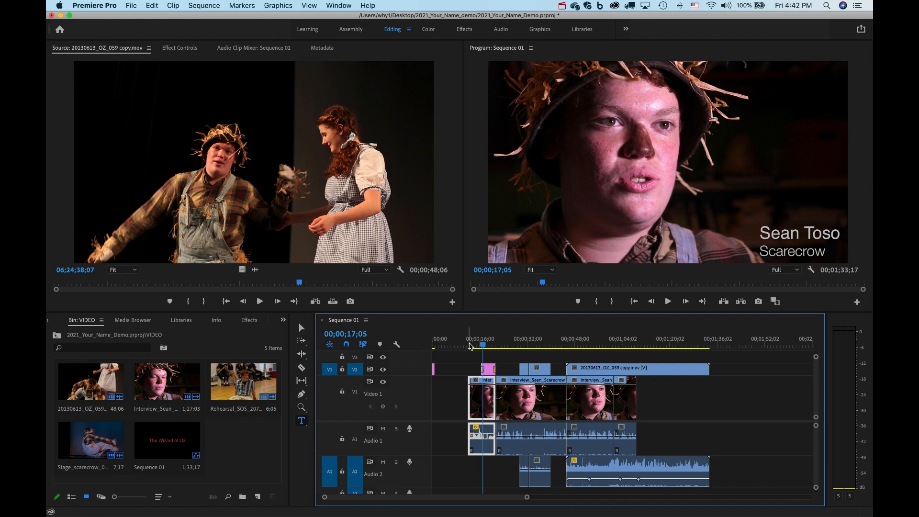
key(space)
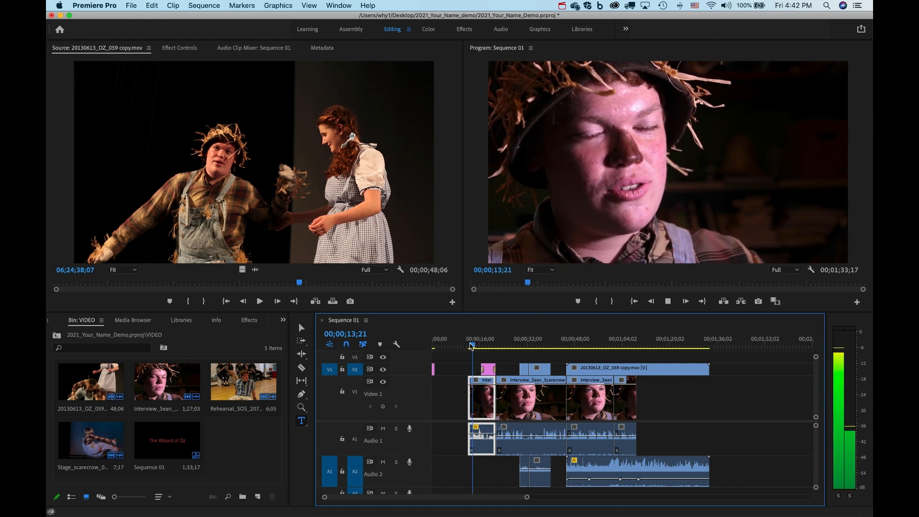
key(space)
click(507, 341)
key(space)
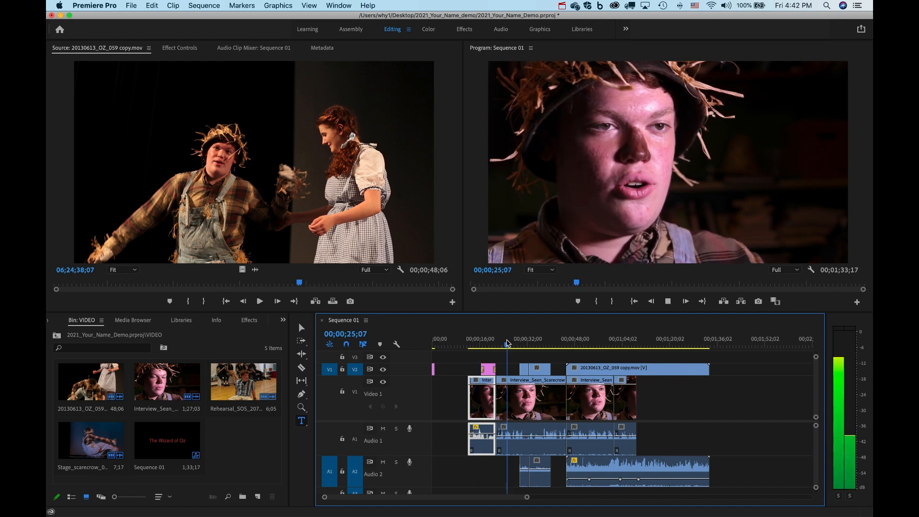
key(space)
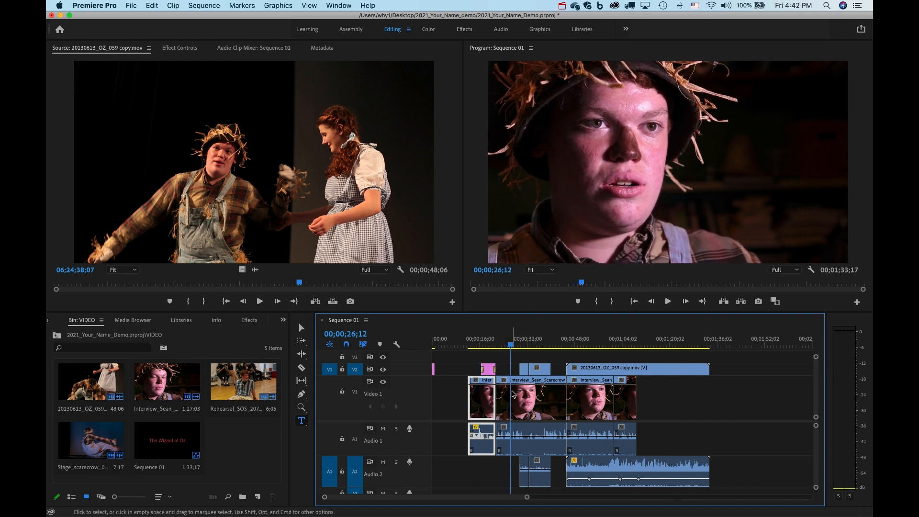
Adjust the second interview clip's Audio 1 volume, review it to 39;22, and open the Audio workspace.
click(524, 433)
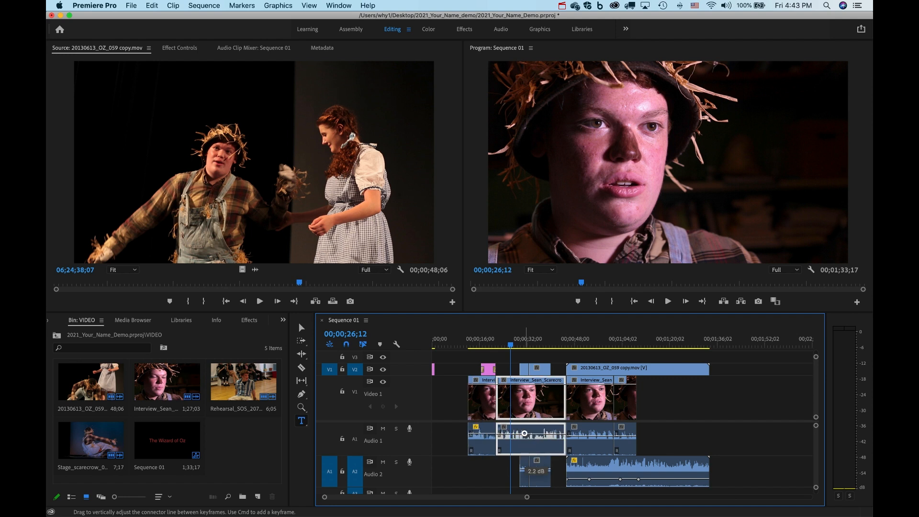
key(space)
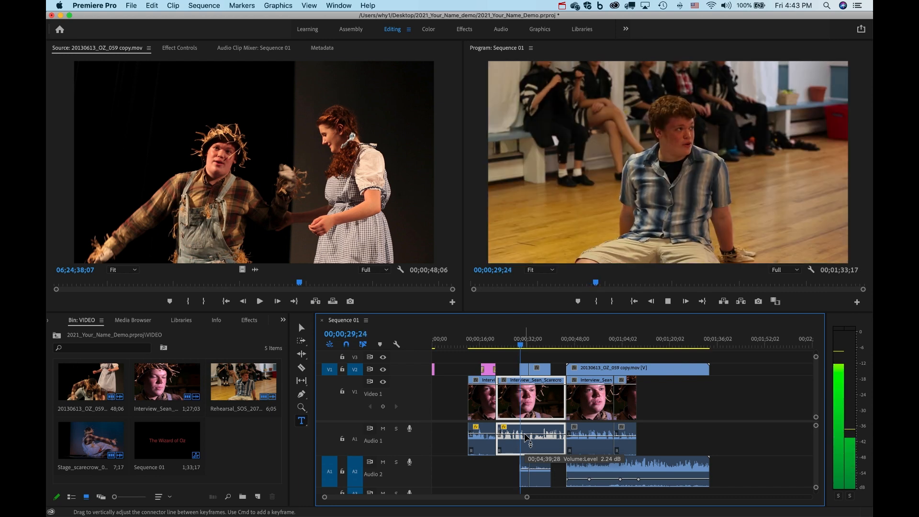
key(space)
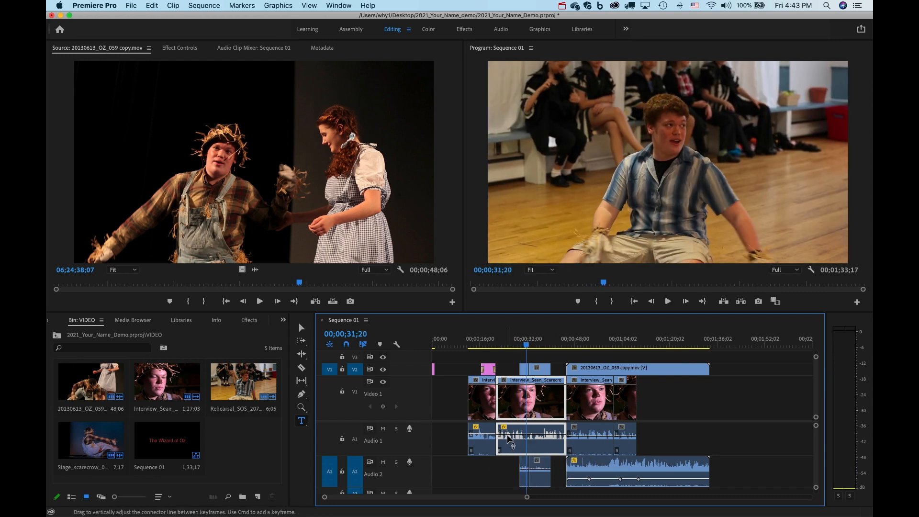
mouse_move(509, 438)
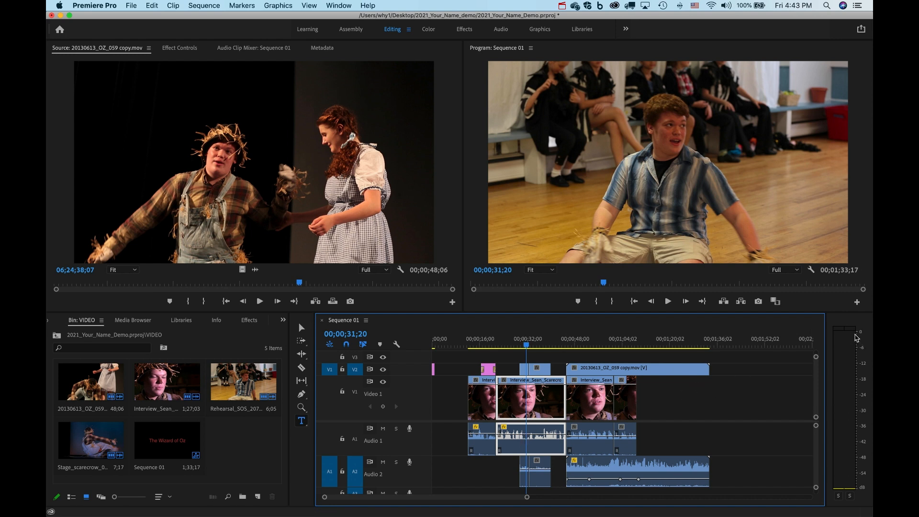
drag(543, 437, 542, 430)
click(542, 343)
key(space)
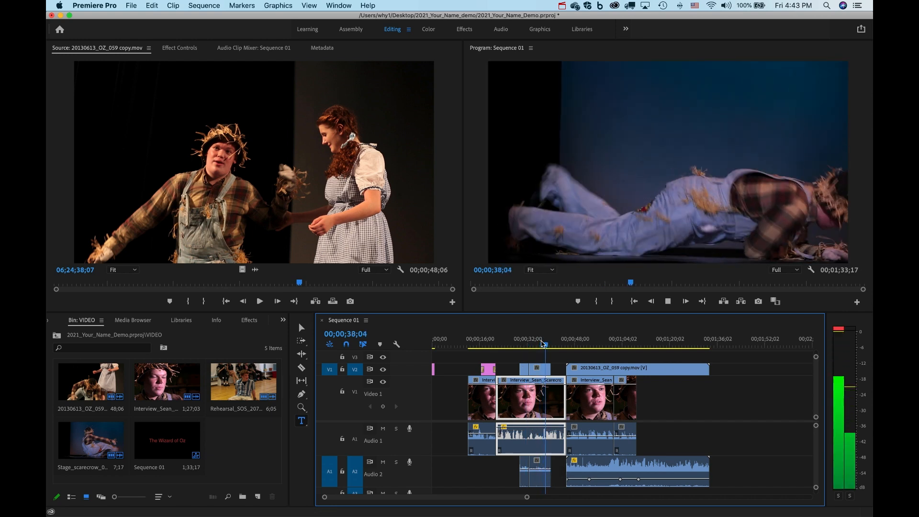
key(space)
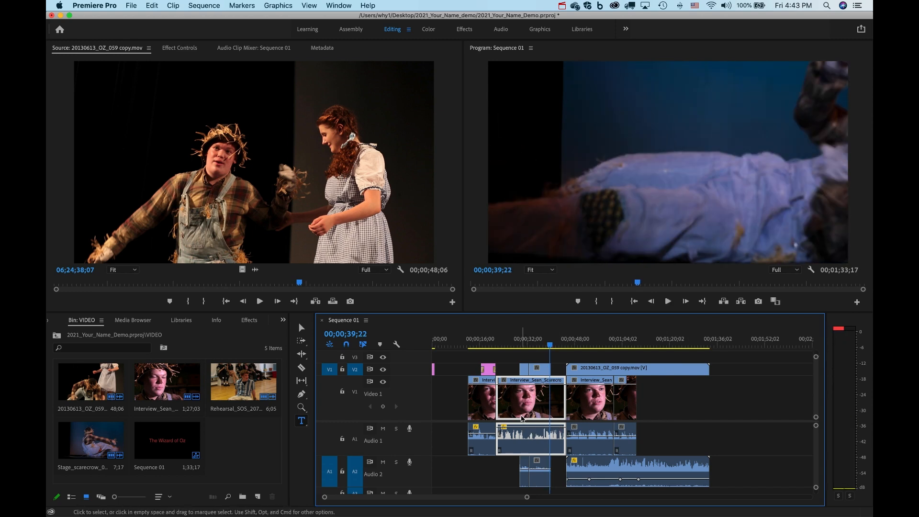
click(500, 30)
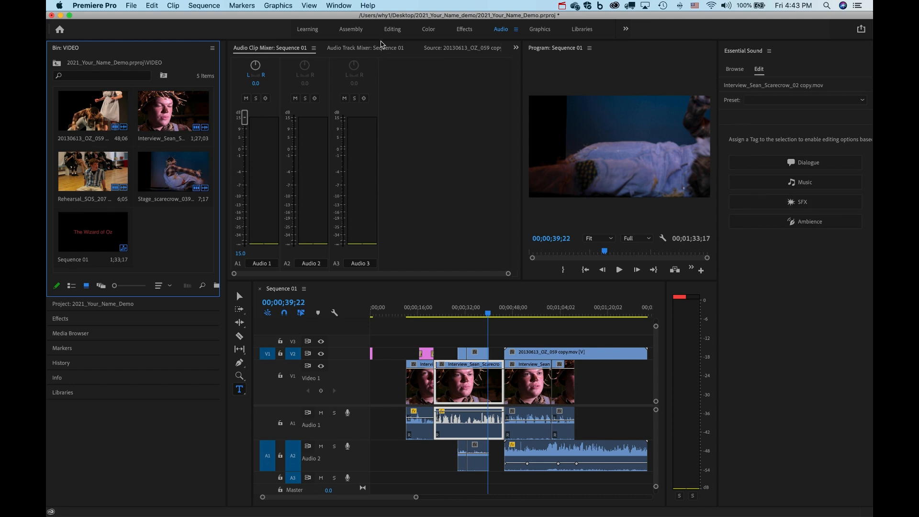
Back in Editing, load the second scarecrow interview clip at 25;26 into the Source monitor.
click(393, 29)
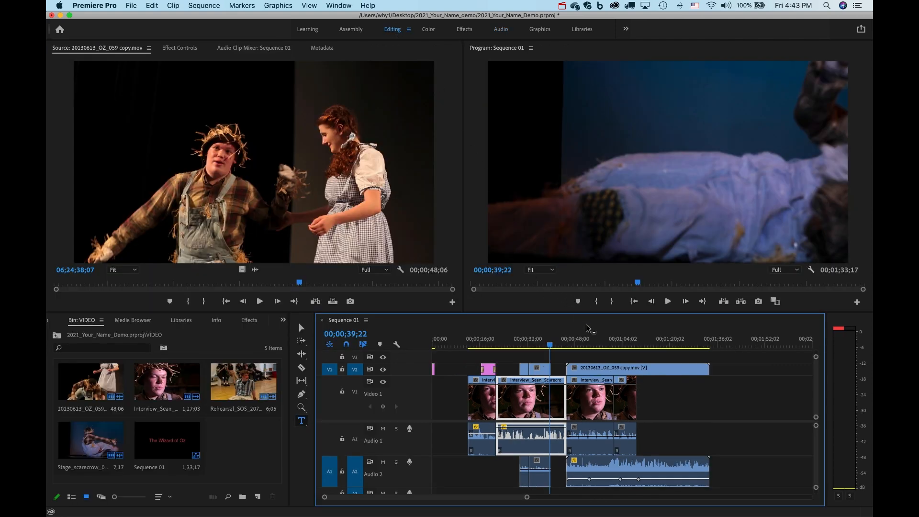
click(587, 339)
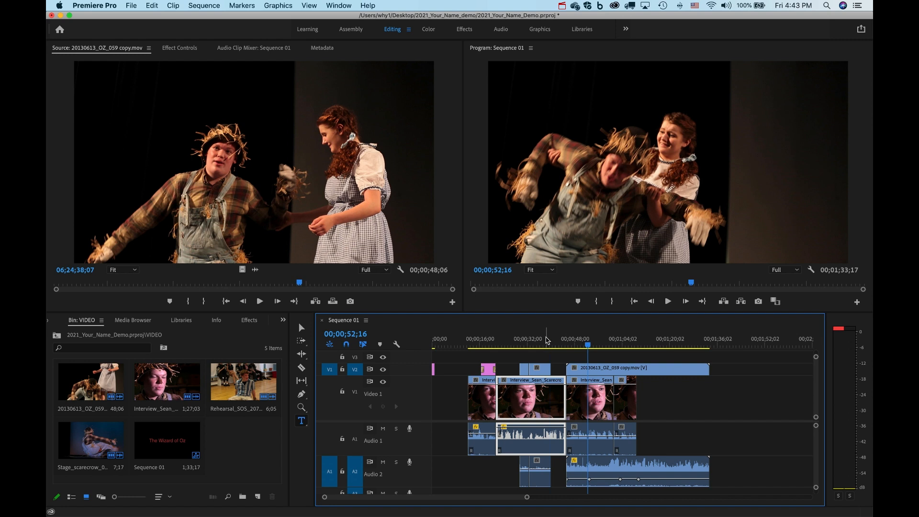
click(510, 339)
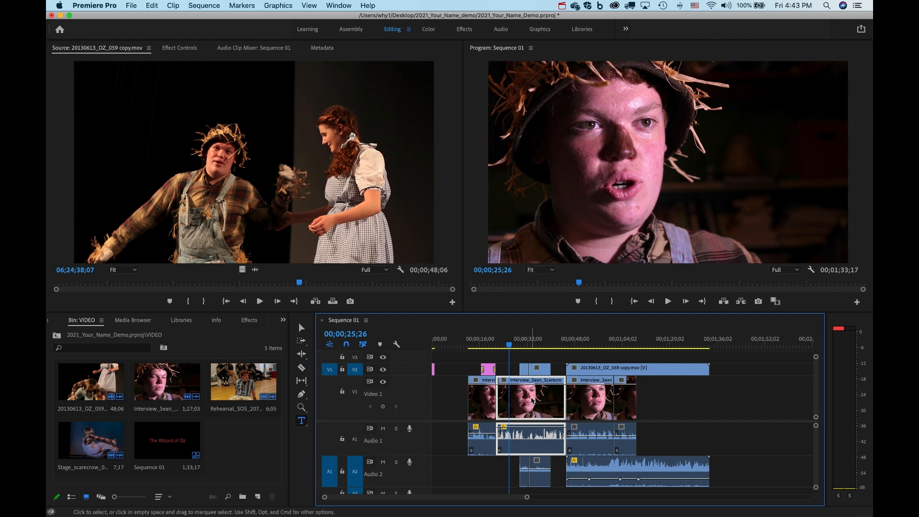
double_click(533, 401)
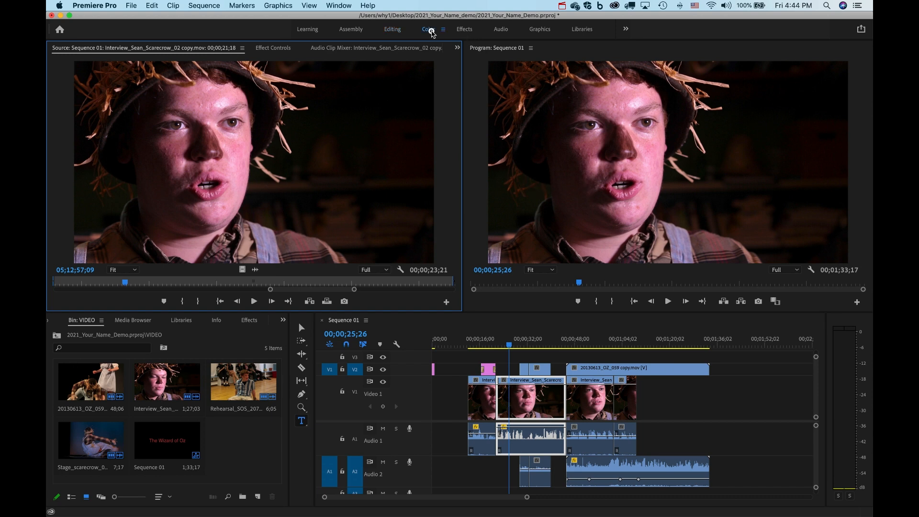
In the Color workspace, set the second interview clip's Lumetri Basic Correction exposure to 0.3.
click(429, 29)
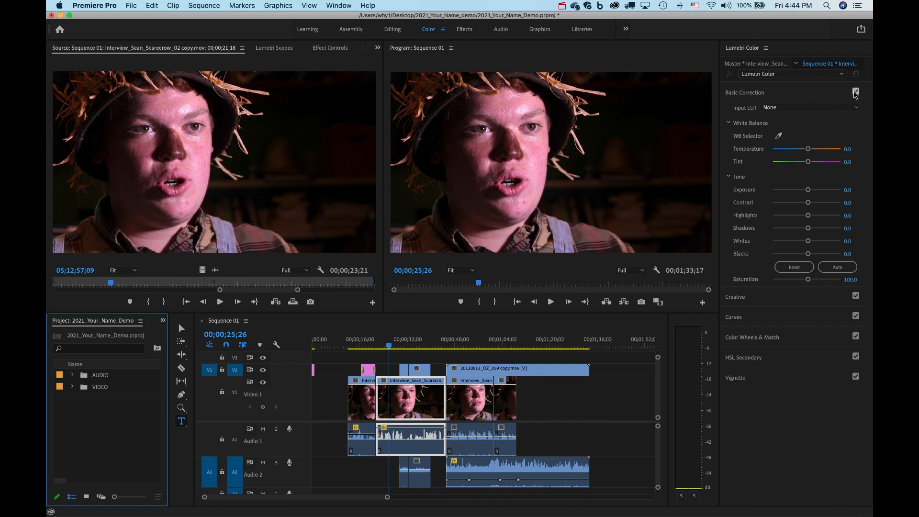
click(796, 88)
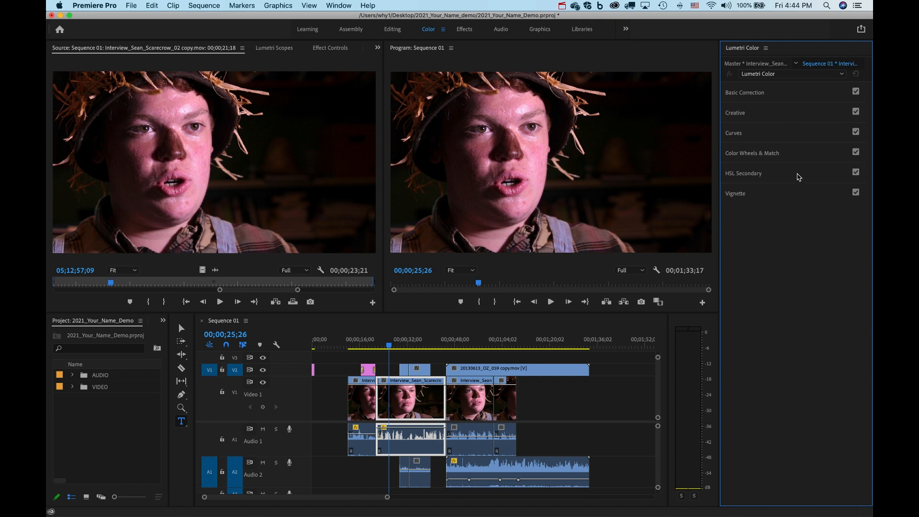
click(779, 94)
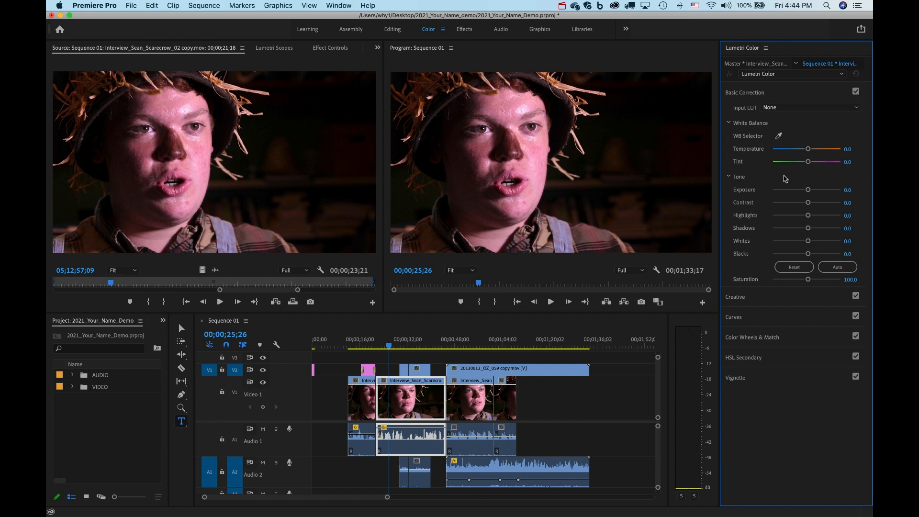
drag(811, 191, 819, 190)
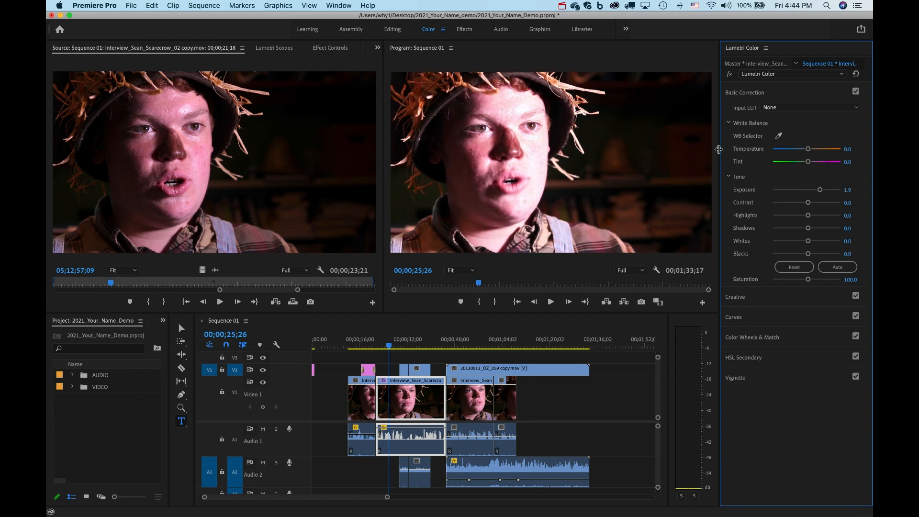
drag(820, 190, 809, 191)
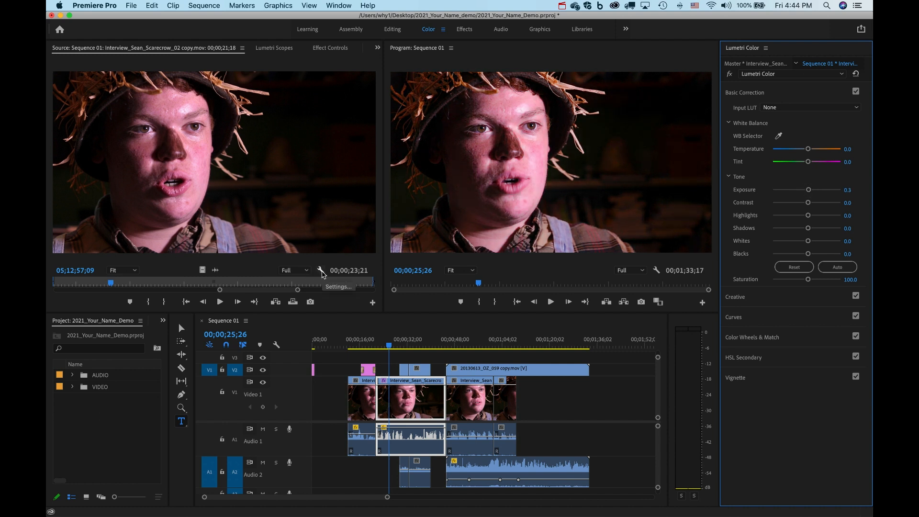
click(321, 271)
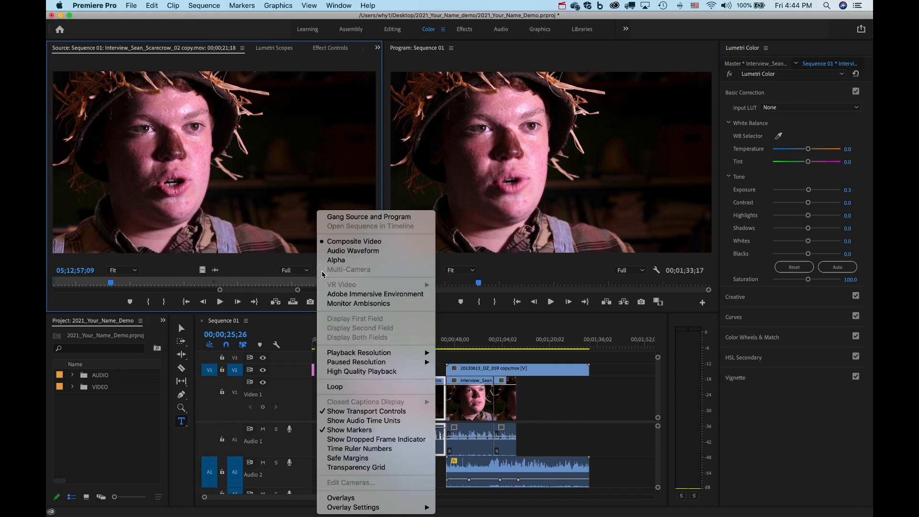
click(258, 139)
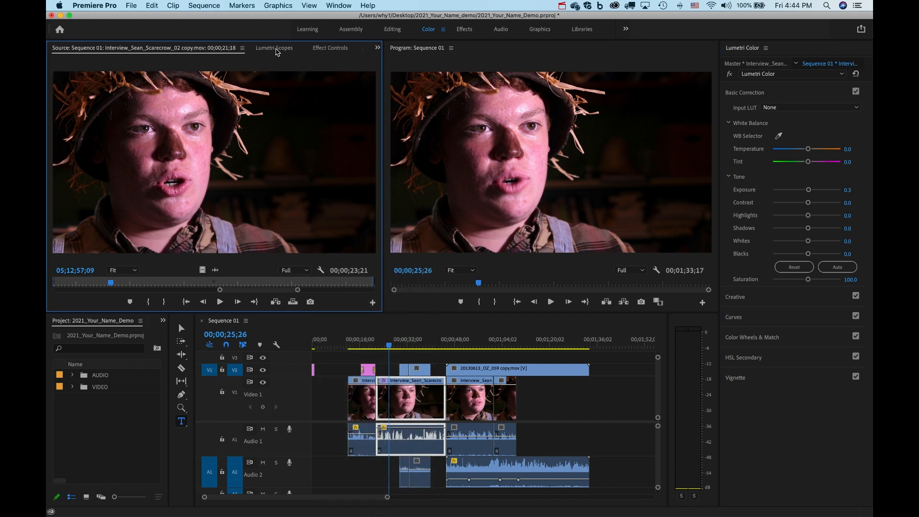
Switch the Source panel to Lumetri Scopes, showing the RGB parade for the scarecrow interview frame.
click(275, 49)
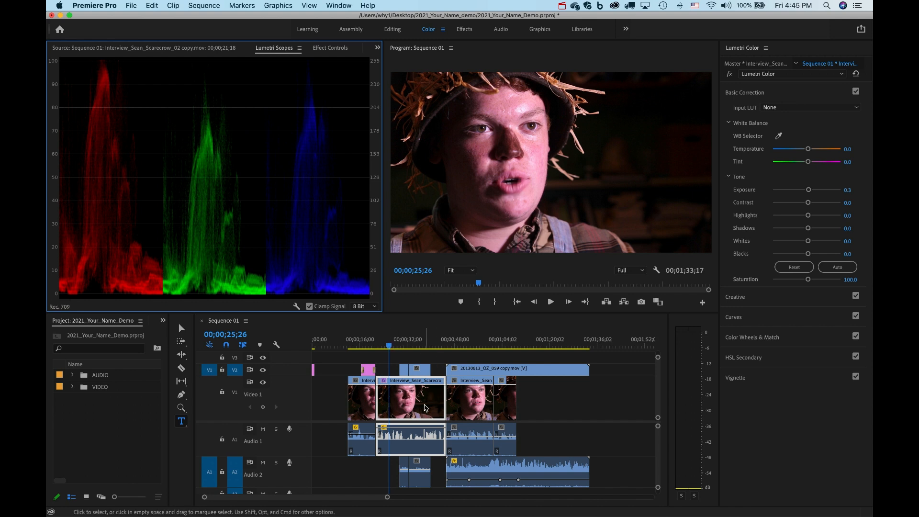
double_click(424, 406)
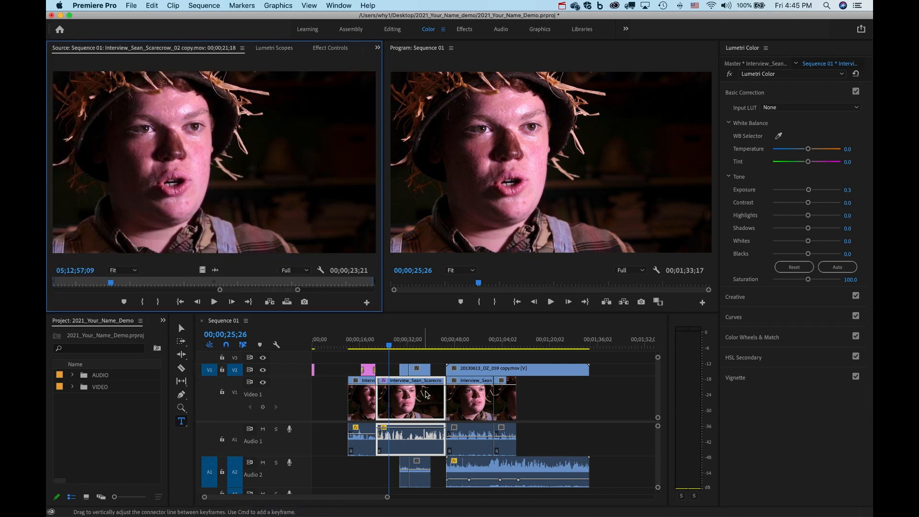
click(274, 48)
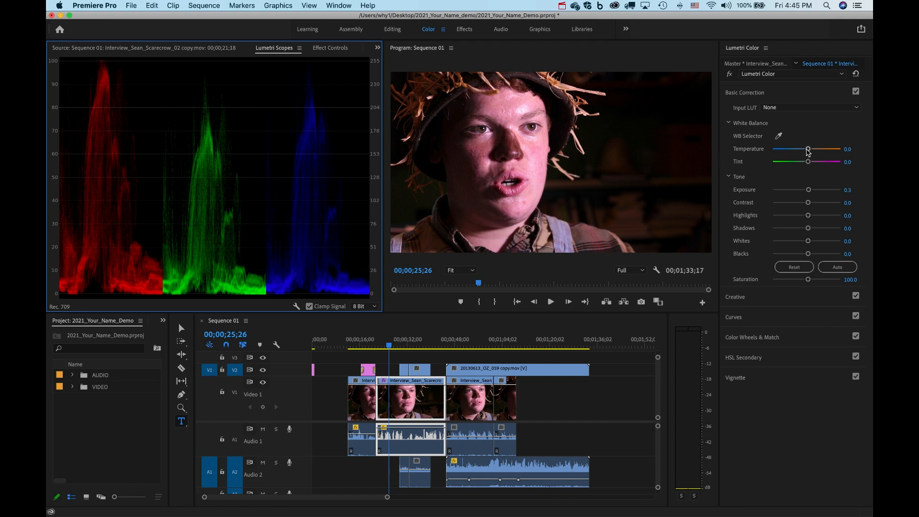
click(744, 93)
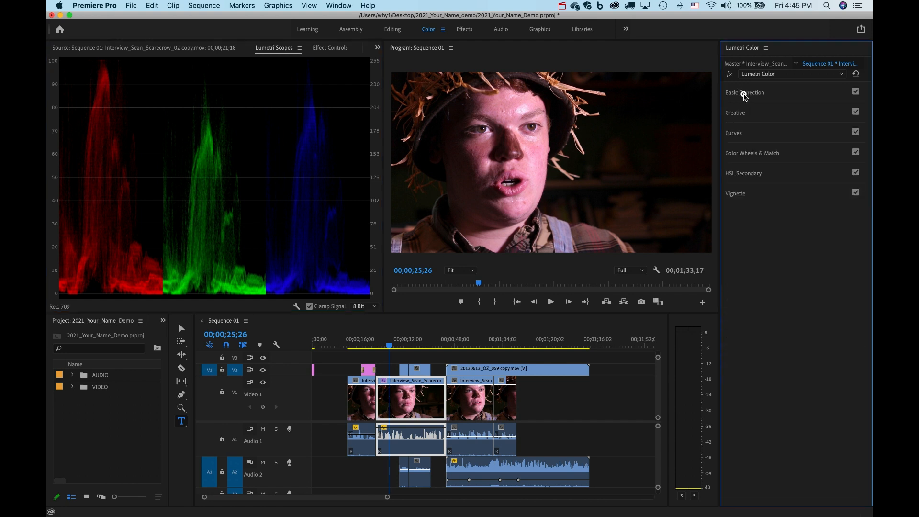
click(744, 93)
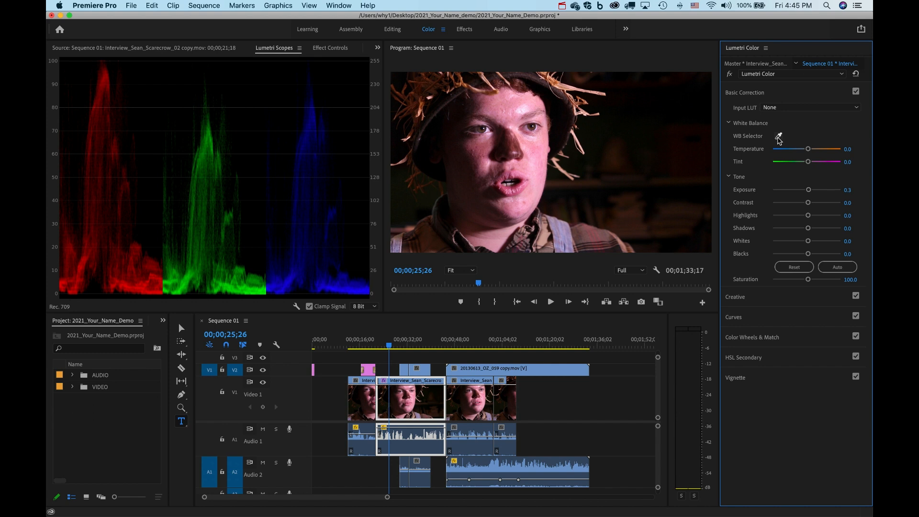
Sample white balance with the WB Selector, then settle on Temperature 3.6 and Tint -26.6.
click(777, 138)
click(583, 235)
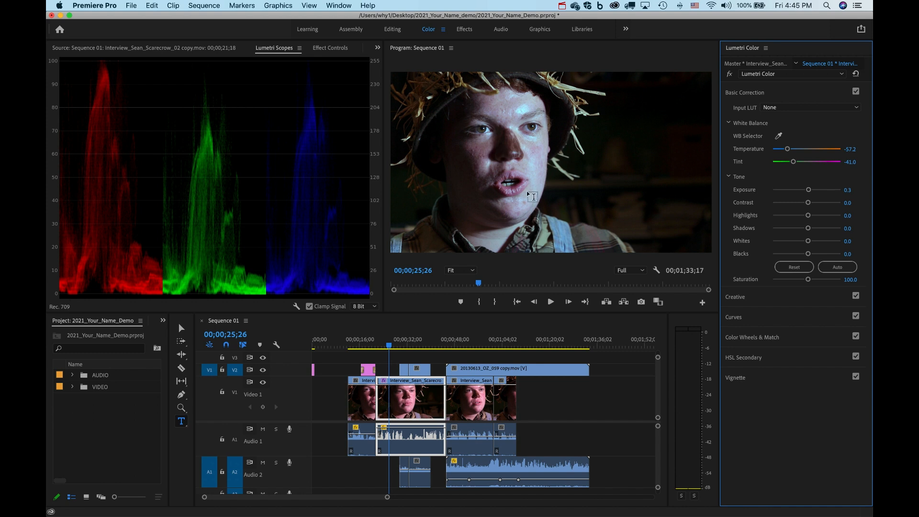
click(780, 137)
click(609, 149)
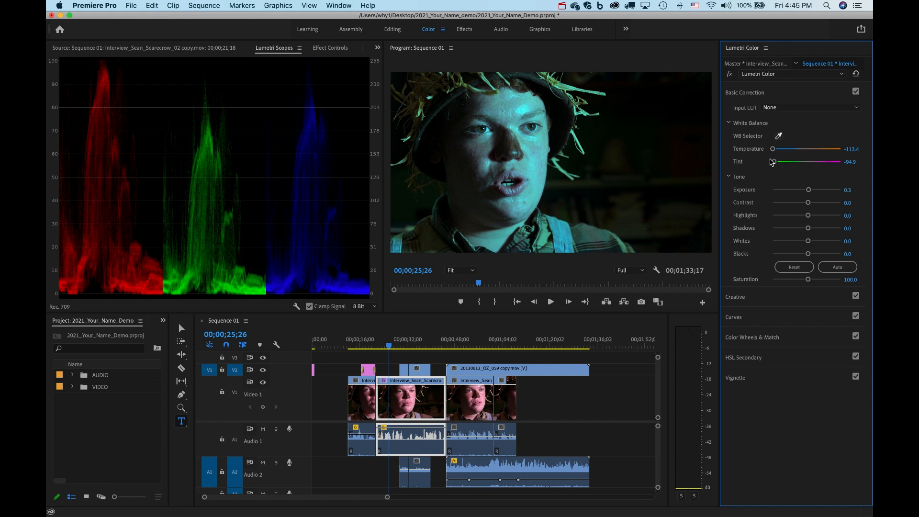
click(774, 151)
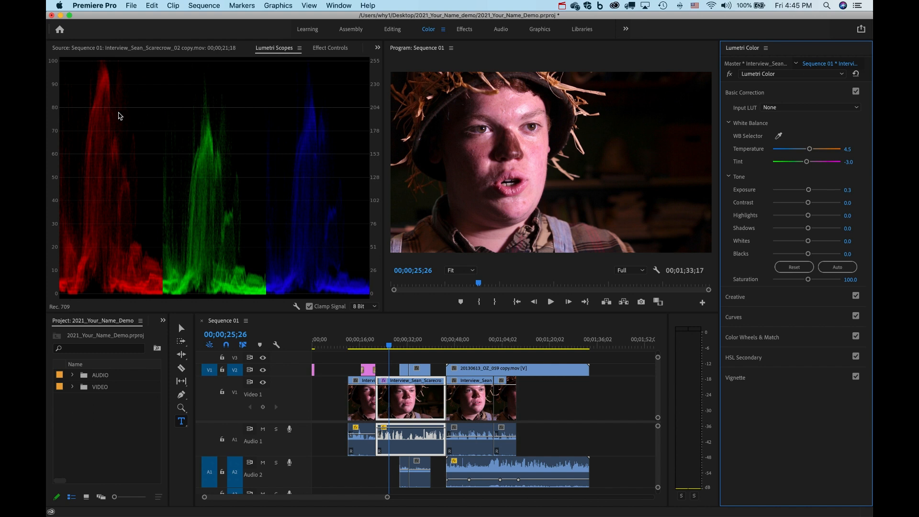
mouse_move(811, 150)
mouse_down()
mouse_move(798, 163)
mouse_move(774, 161)
mouse_move(799, 159)
mouse_up()
drag(804, 151, 807, 152)
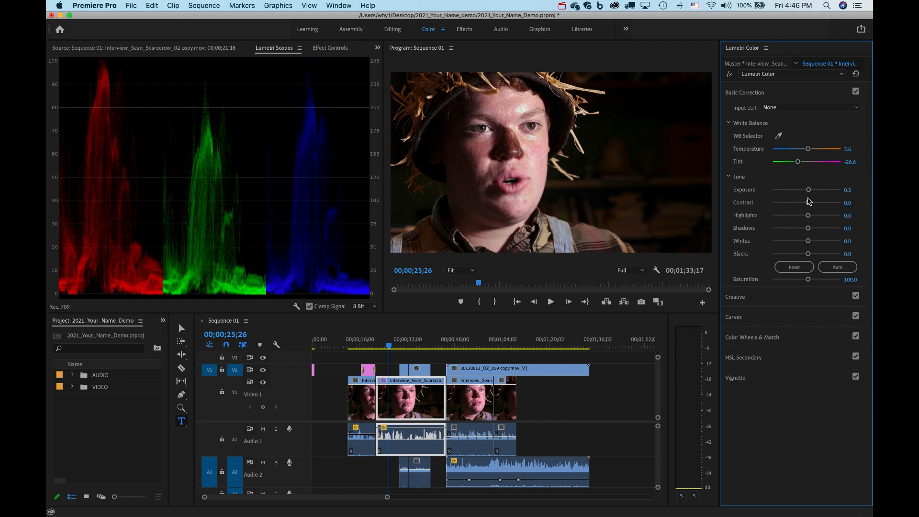
mouse_move(809, 192)
mouse_down()
mouse_move(800, 193)
mouse_move(809, 194)
mouse_up()
Keep full playback resolution and rework the interview clip's Lumetri exposure.
click(640, 271)
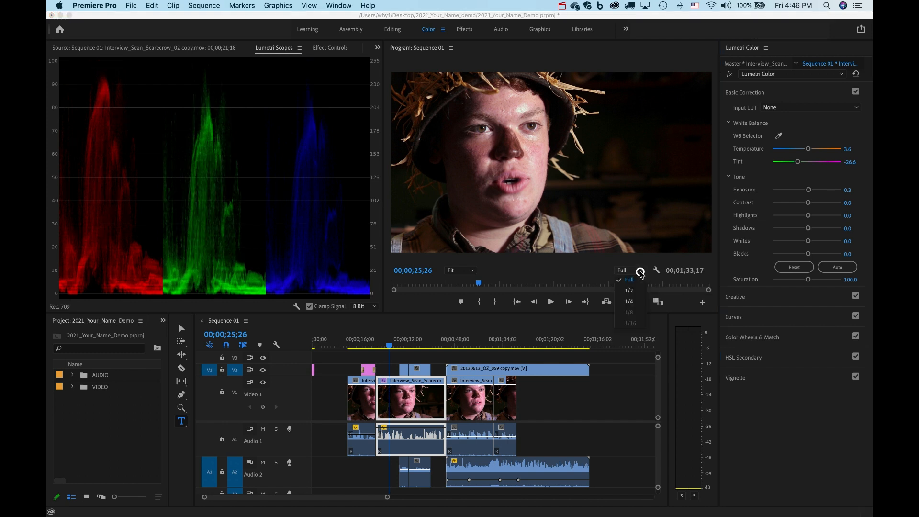
click(629, 279)
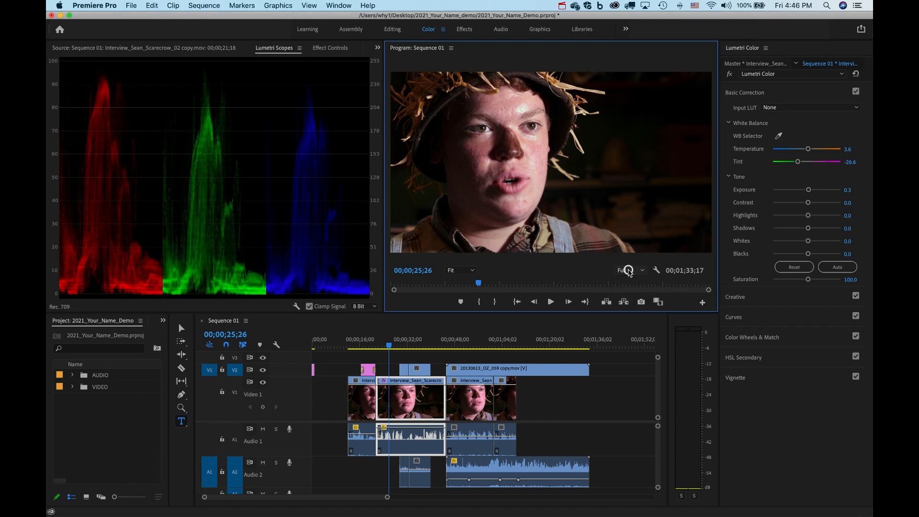
double_click(807, 191)
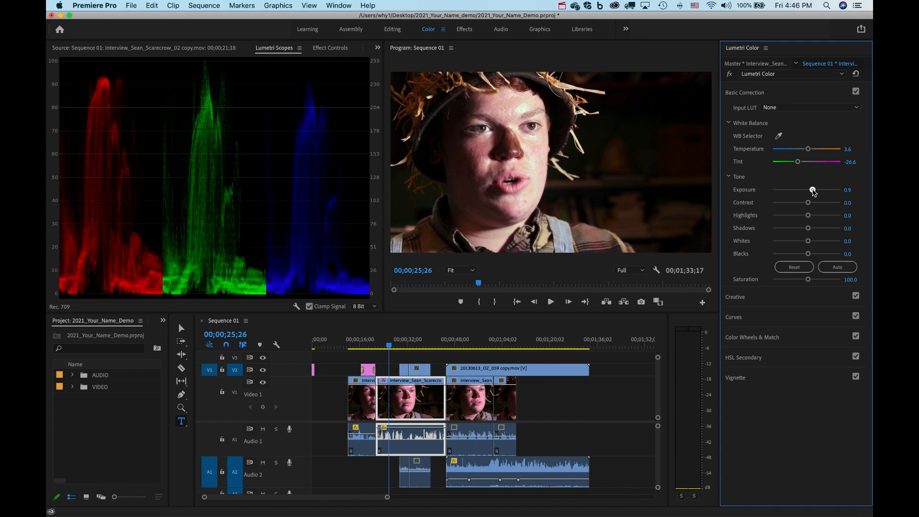
drag(807, 190, 818, 194)
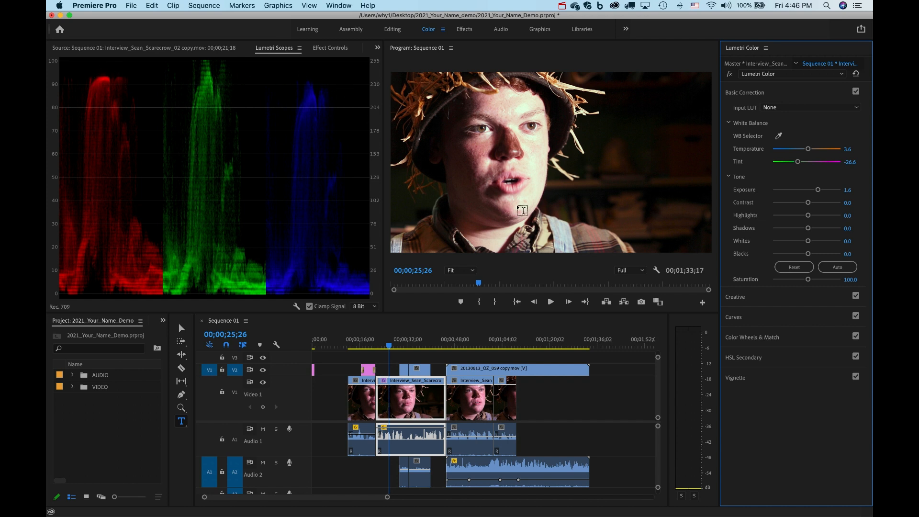
drag(817, 190, 804, 207)
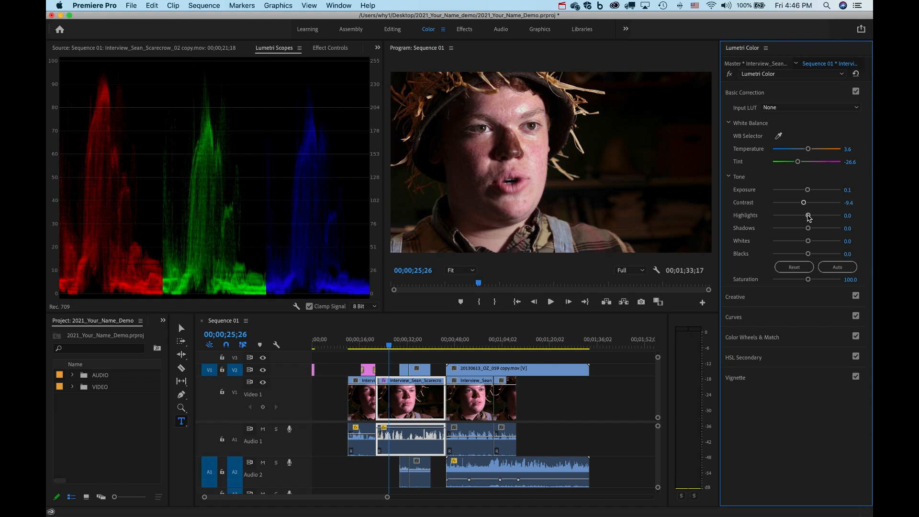
Lower highlights, bring shadows to -2.2, and move the 20130613_OZ_059 clip after the interview clips.
drag(809, 218, 794, 217)
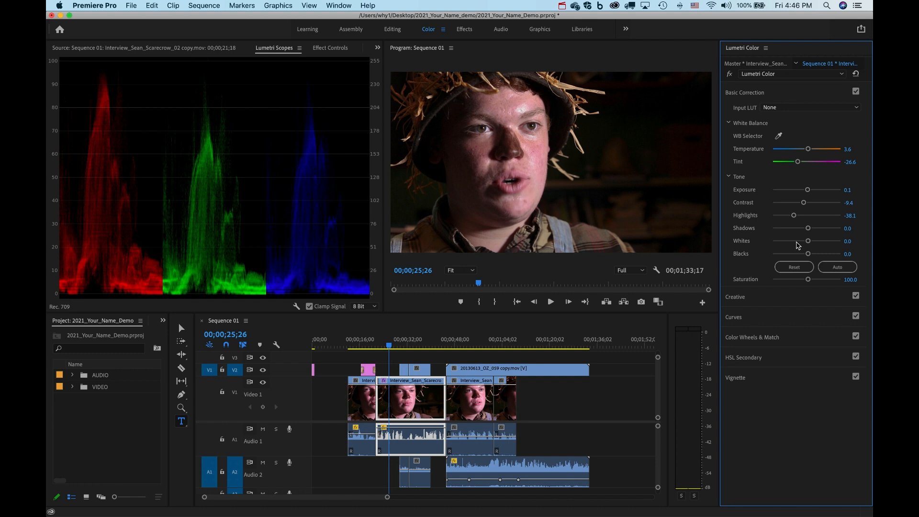
drag(806, 229, 821, 230)
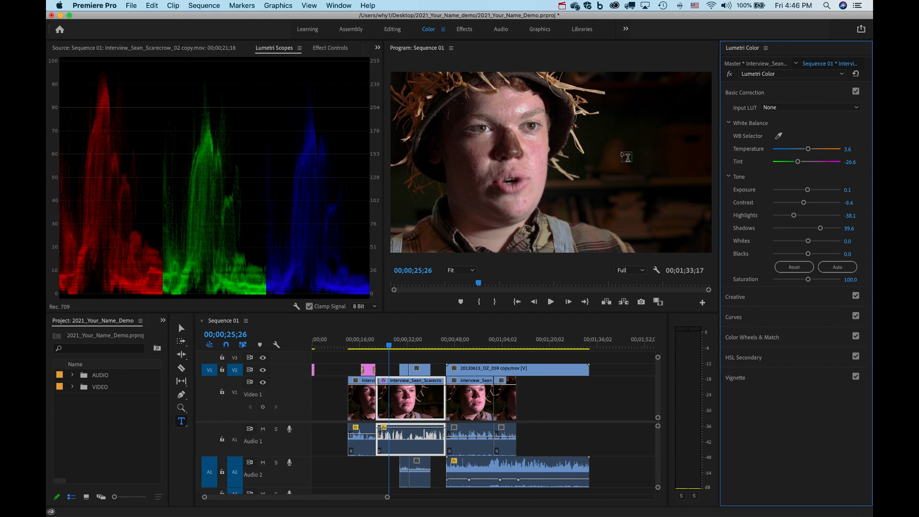
drag(820, 229, 806, 230)
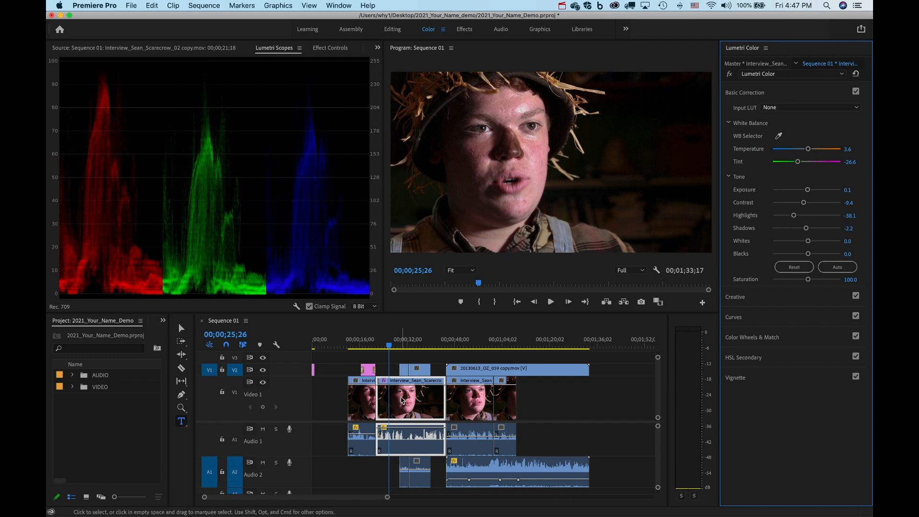
drag(460, 364, 531, 365)
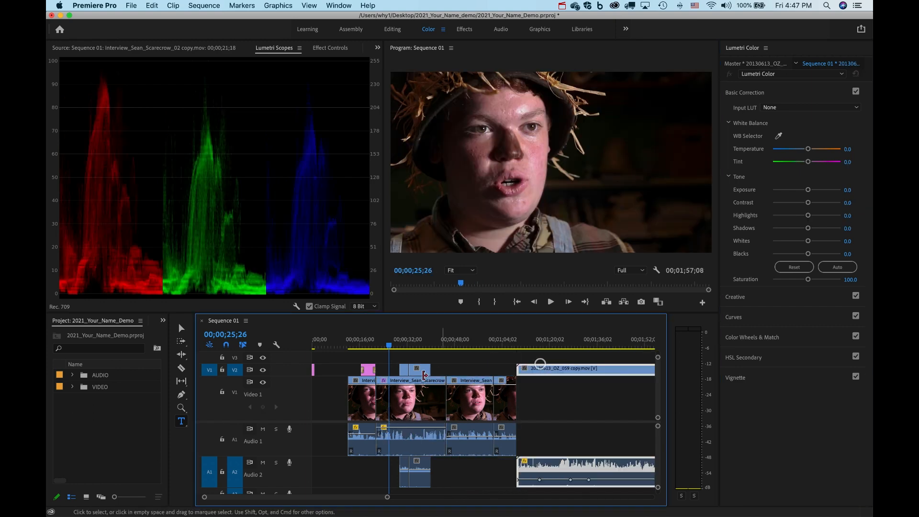
Copy the graded second scarecrow interview clip.
click(472, 345)
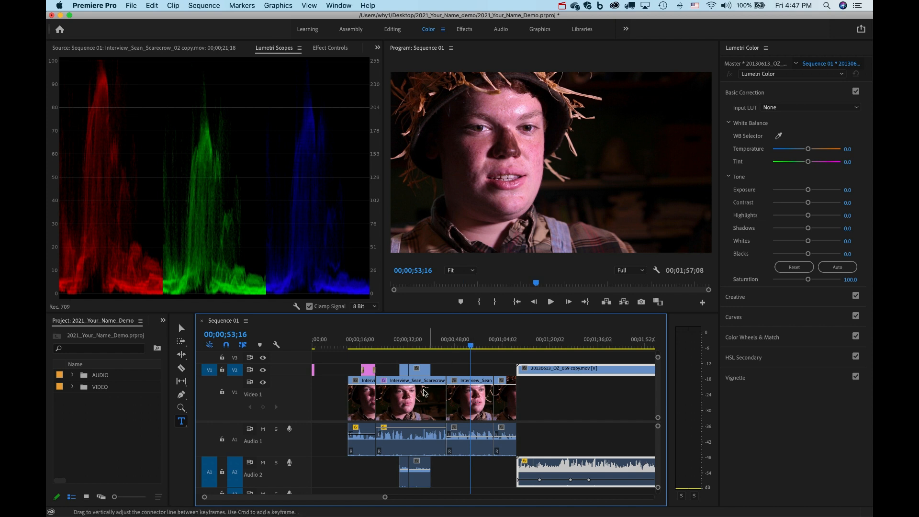
click(412, 404)
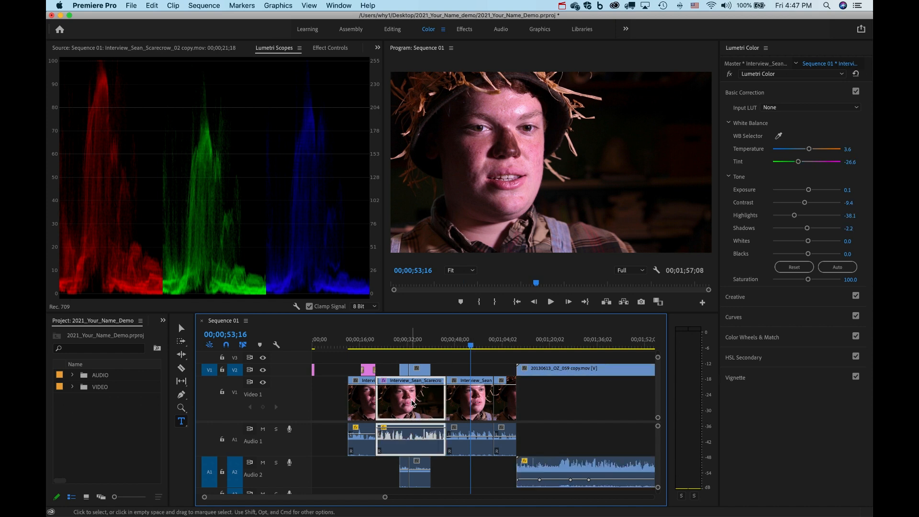
click(130, 7)
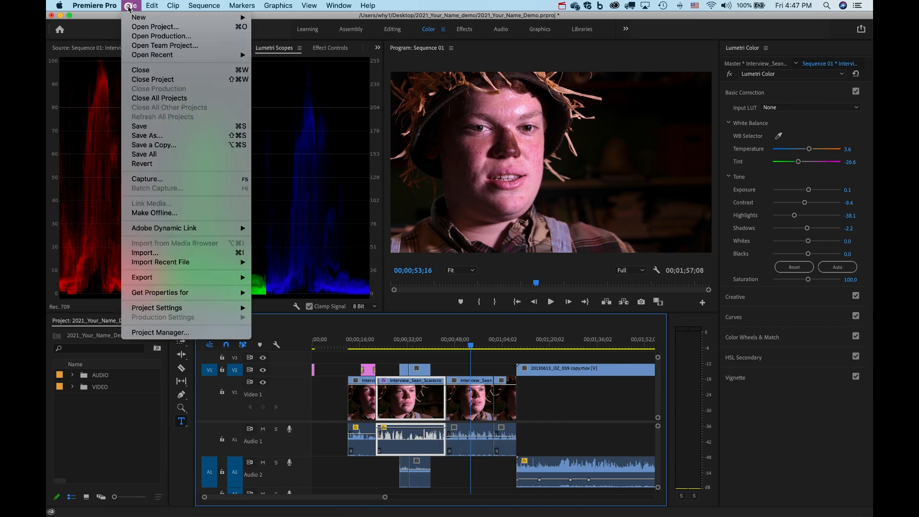
mouse_move(149, 5)
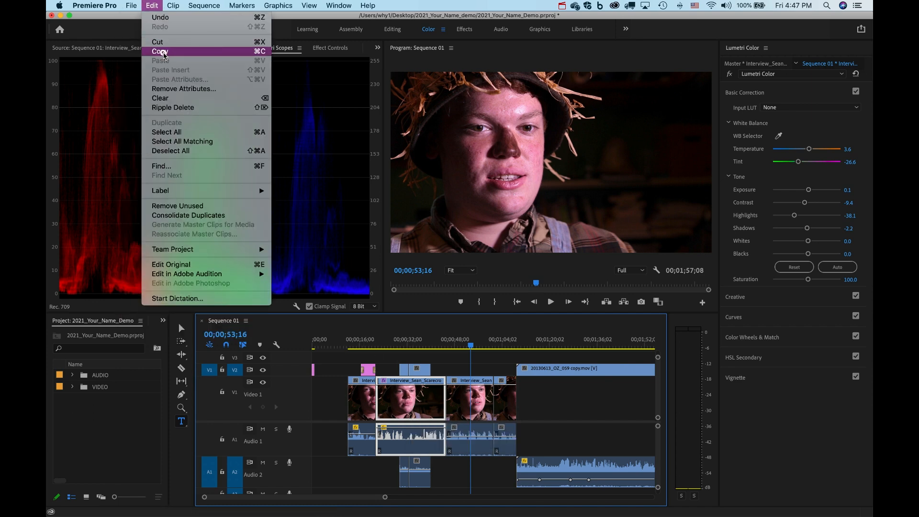
click(162, 51)
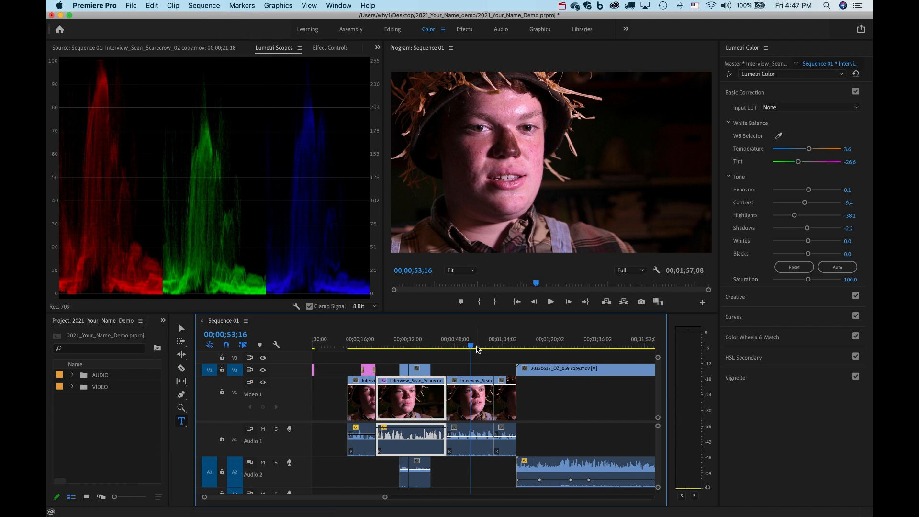
Paste only its Lumetri Color attributes onto the third interview clip and check at 00;00;40;13.
click(475, 341)
click(476, 390)
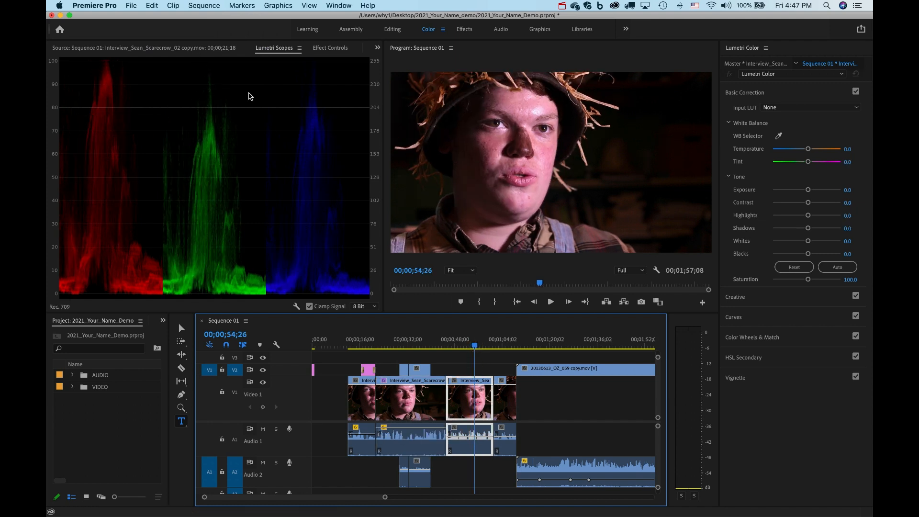
click(151, 6)
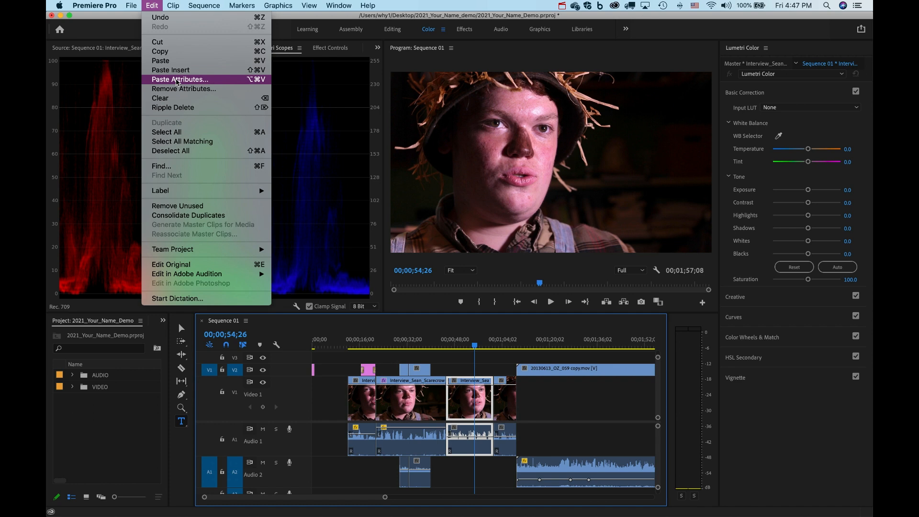
click(177, 80)
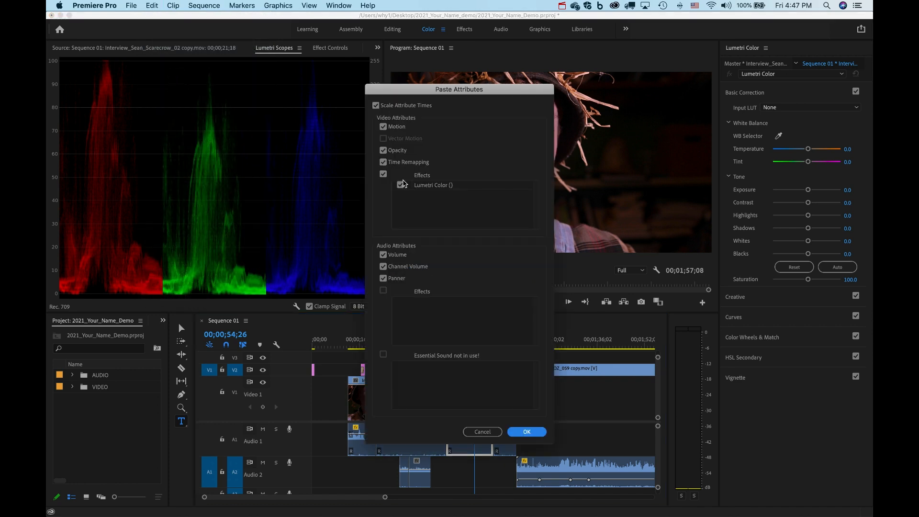
click(400, 186)
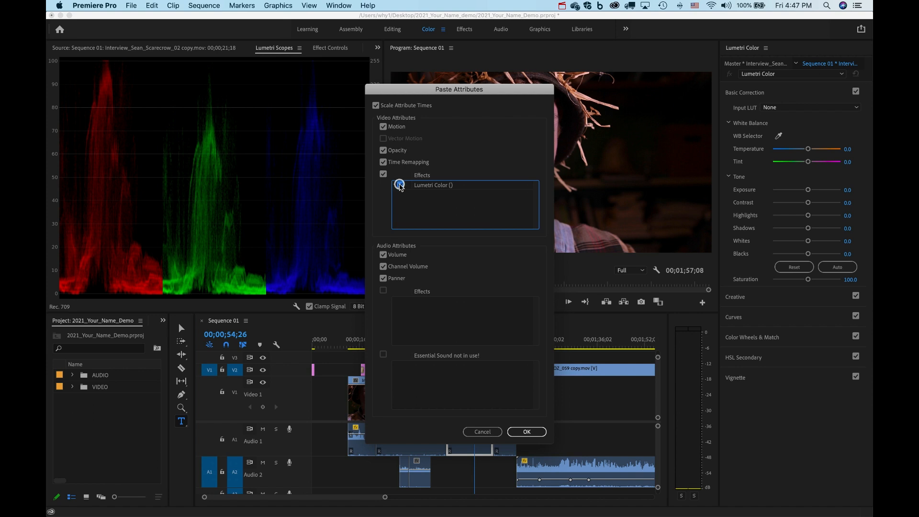
click(527, 431)
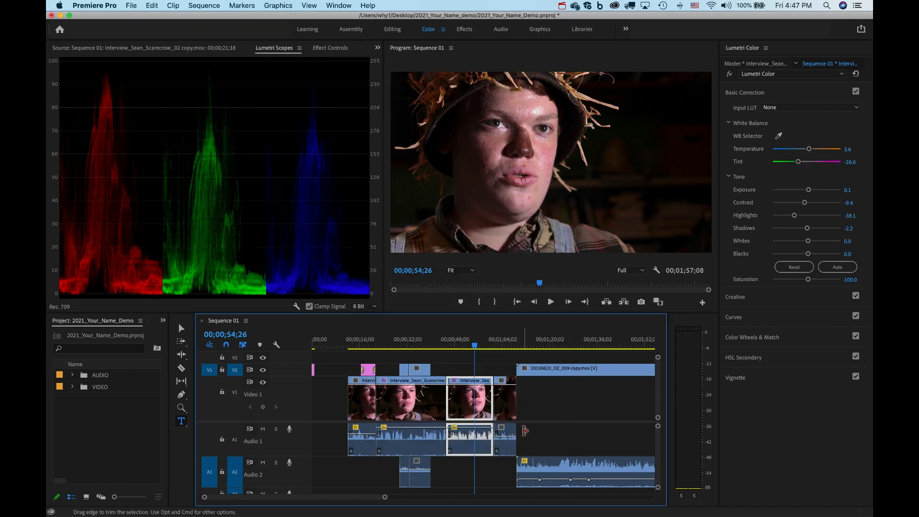
click(431, 342)
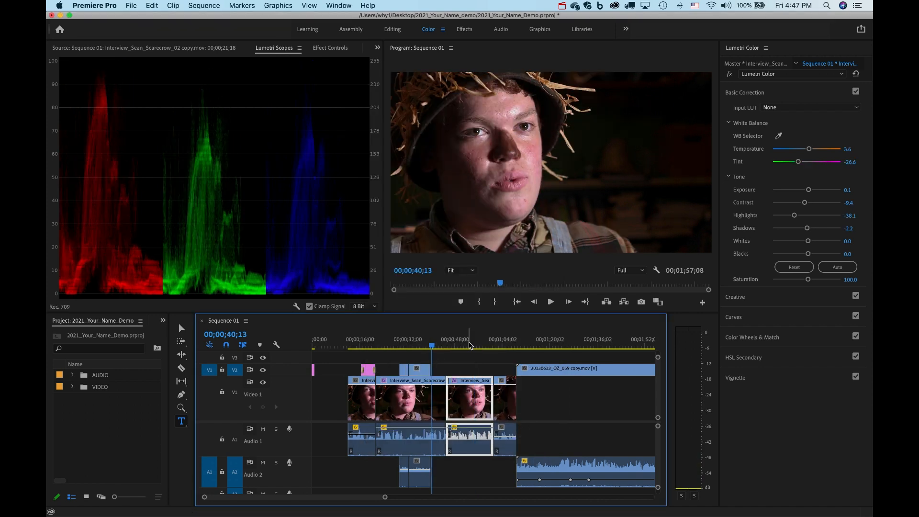
Scrub the timeline around 00;00;52;12 to review the graded interview and Stage_scarecrow B-roll.
click(469, 342)
drag(469, 343, 506, 344)
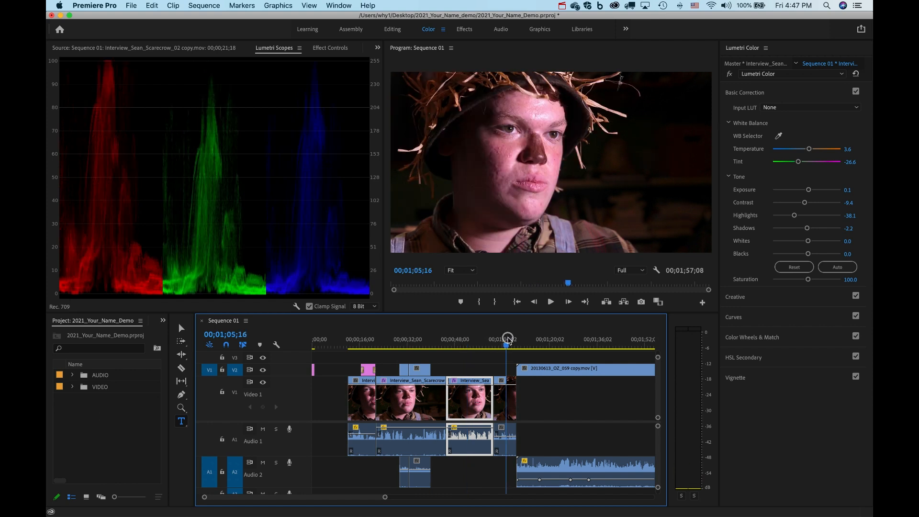
click(426, 344)
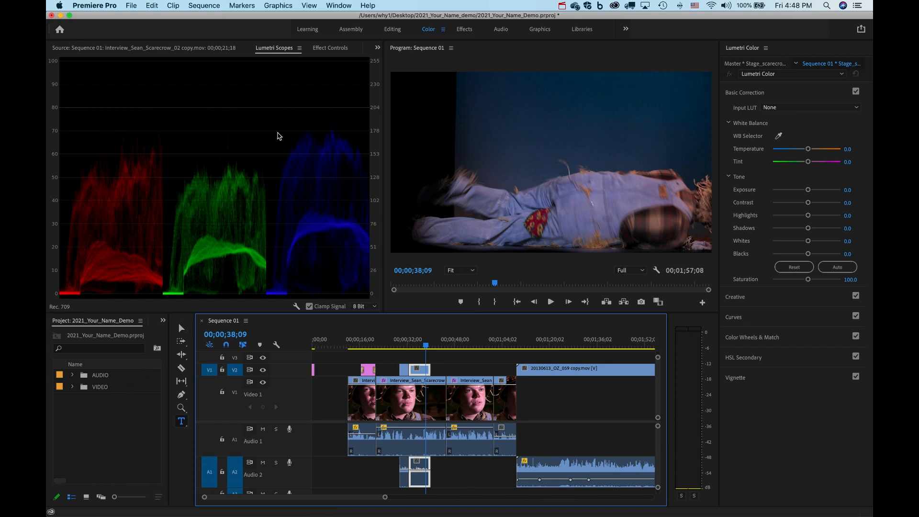
Switch to the Editing workspace, check the name lower third, and return to the sequence start.
click(393, 29)
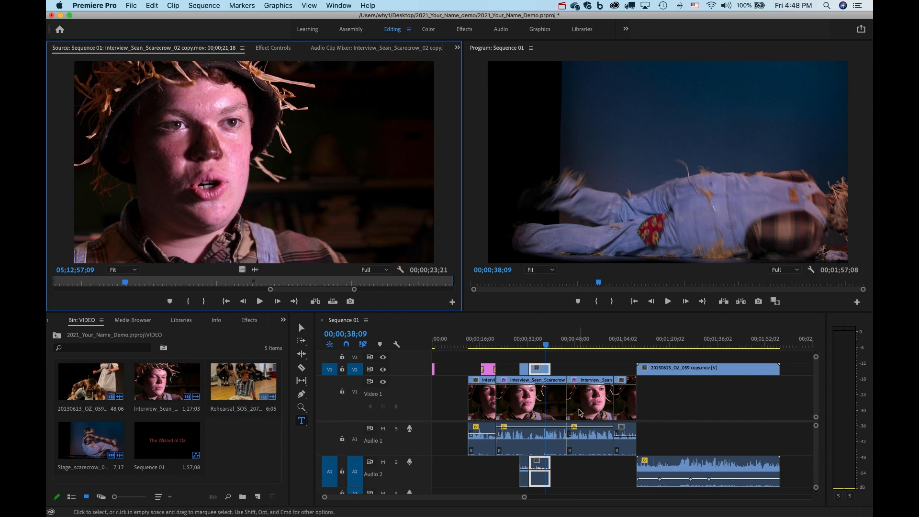
click(486, 341)
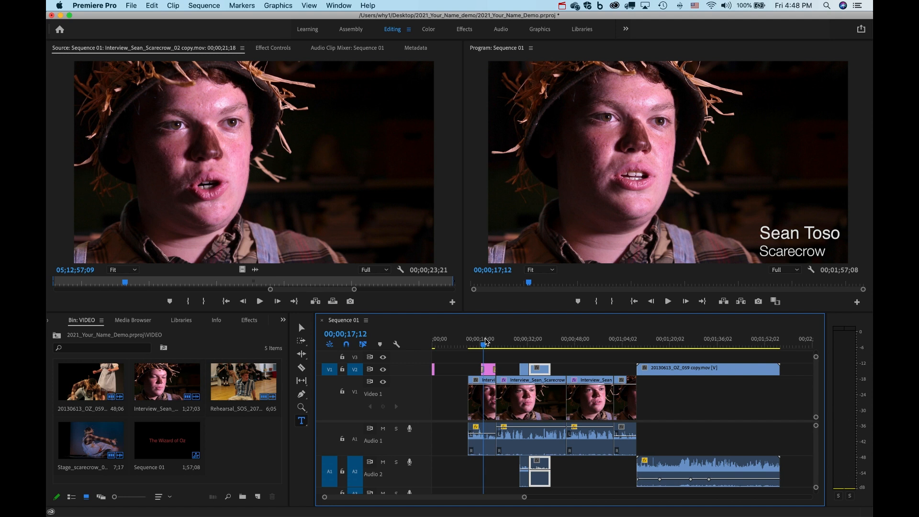
click(469, 341)
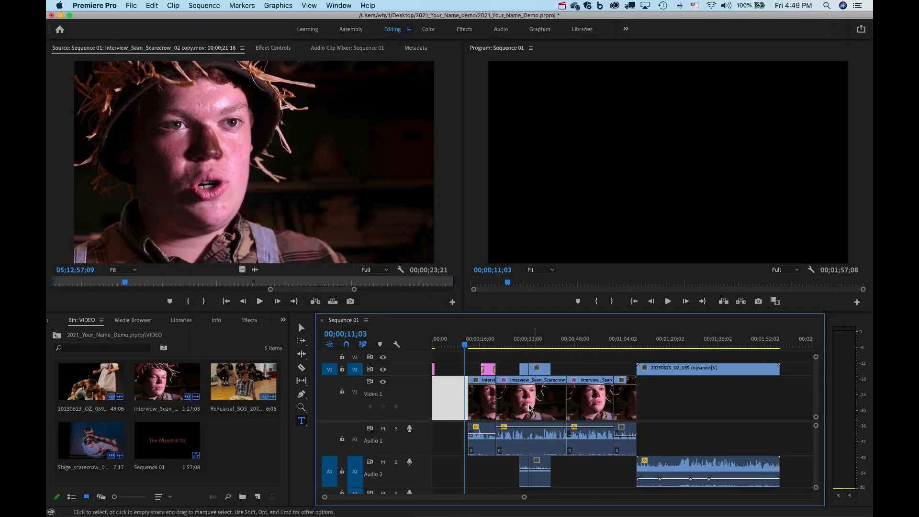
click(130, 7)
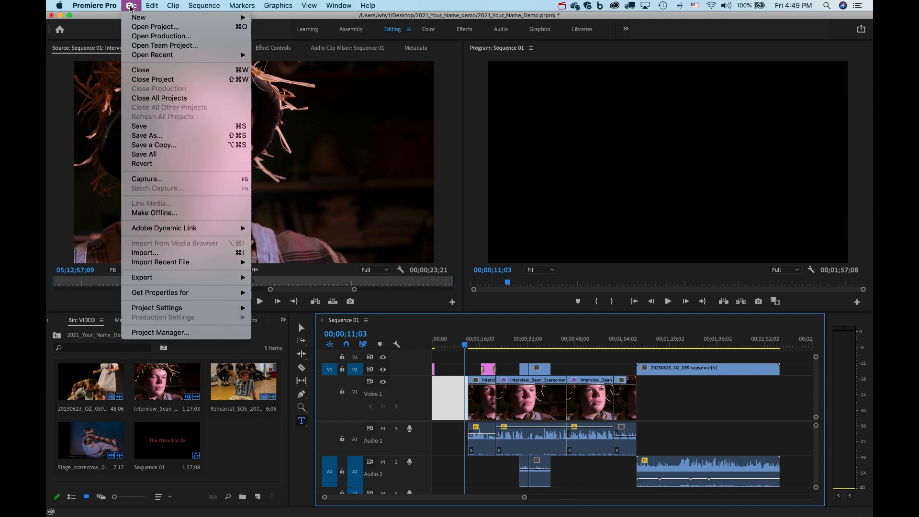
mouse_move(190, 280)
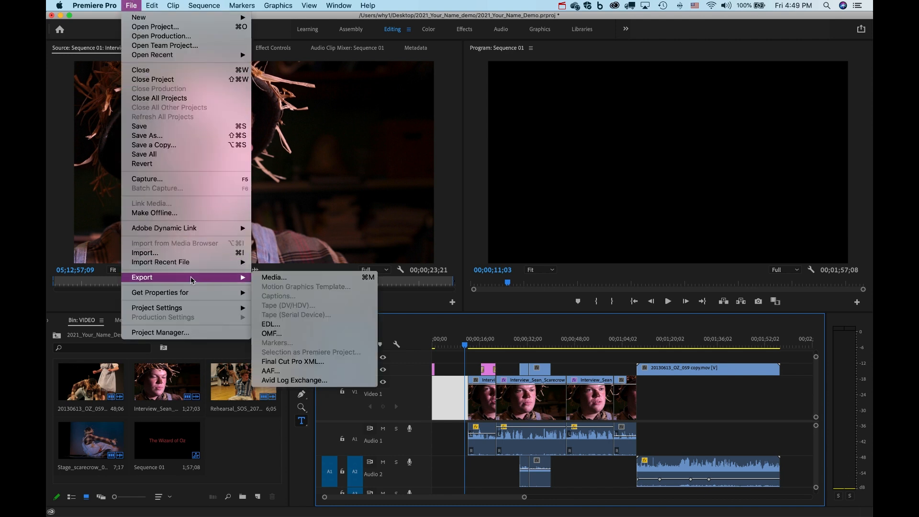
click(369, 280)
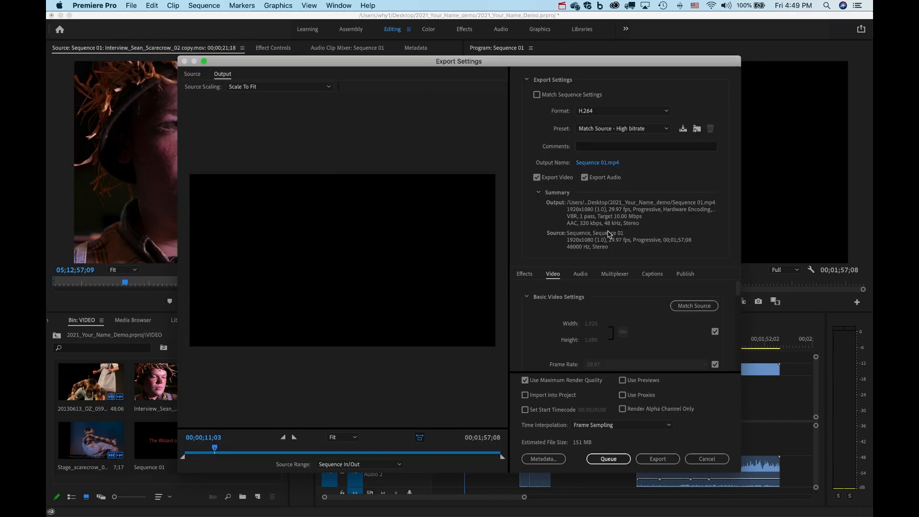
click(344, 467)
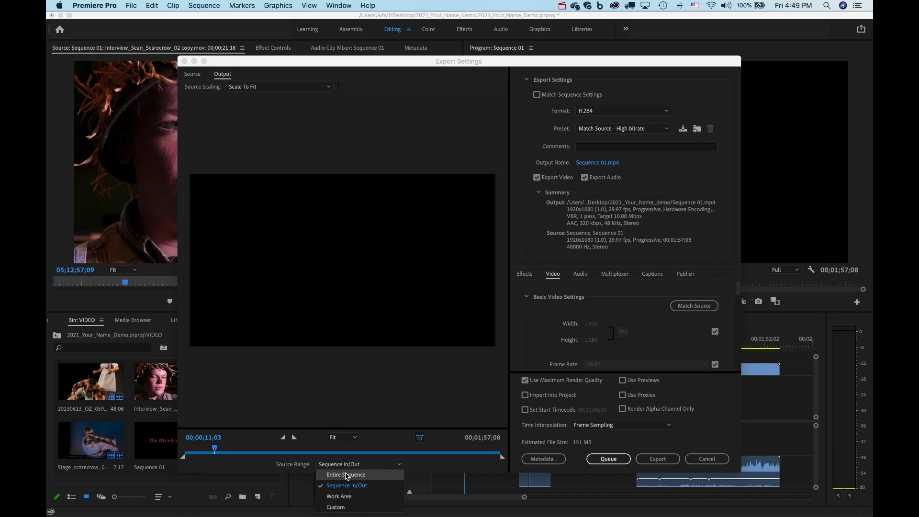
click(707, 458)
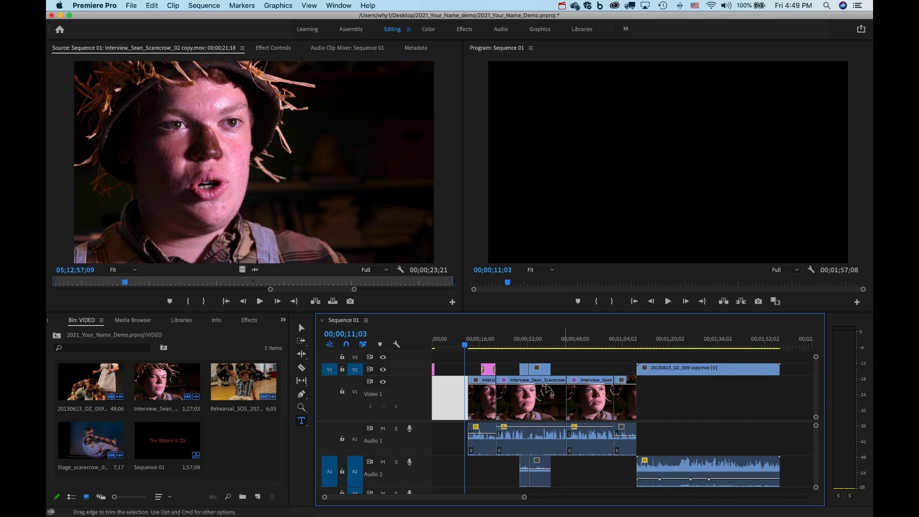
Remove the gap at the sequence start and move the 20130613_OZ_059 stage clip later.
click(448, 397)
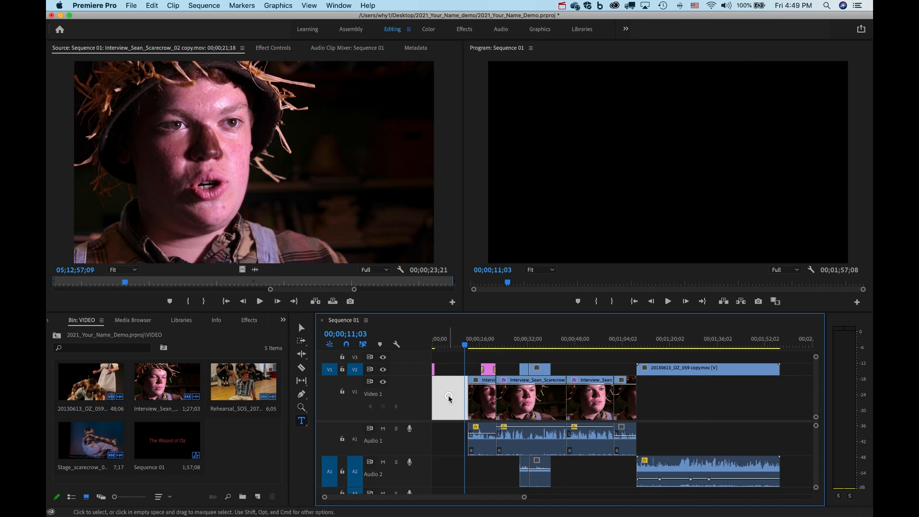
key(Delete)
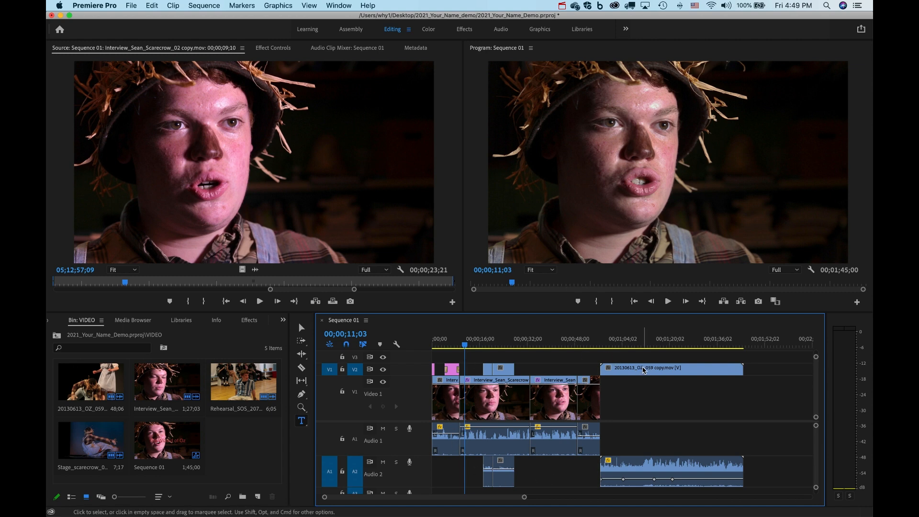
double_click(642, 369)
drag(709, 371, 766, 371)
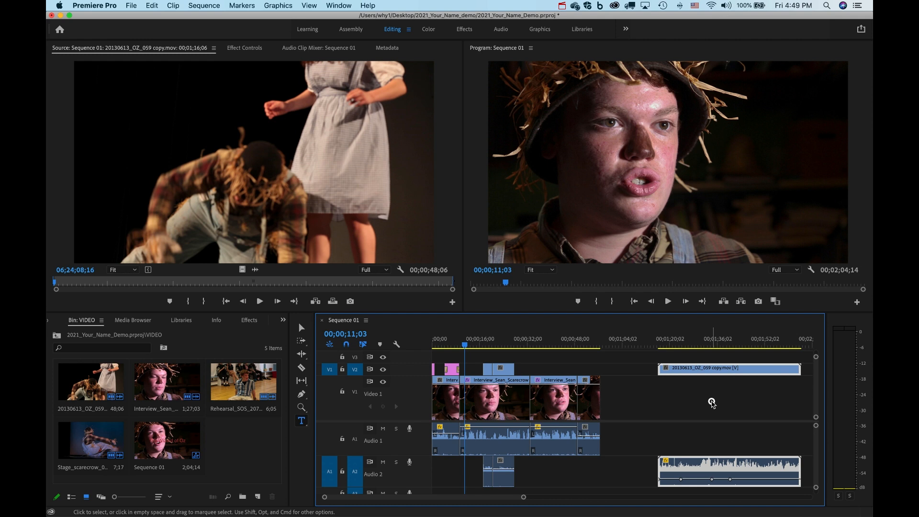
click(712, 402)
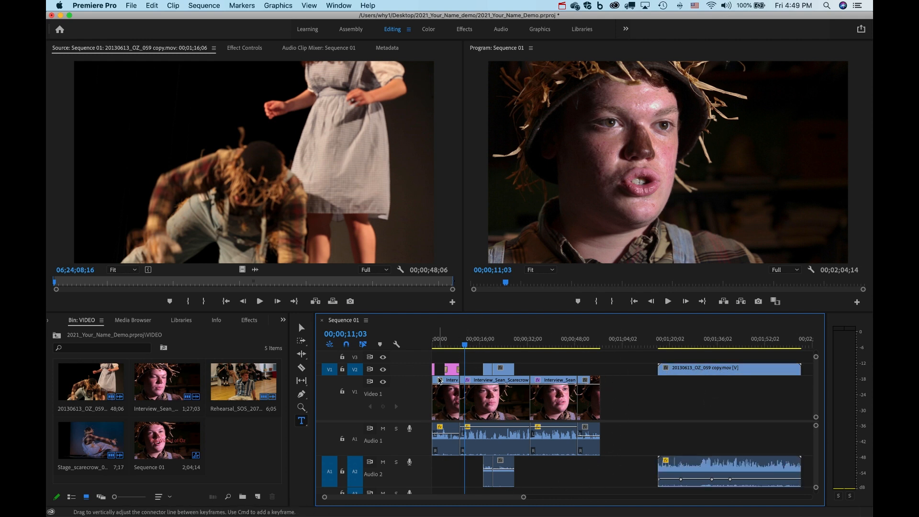
Open Export Settings, set Source Range to Entire Sequence, then cancel without exporting.
click(132, 5)
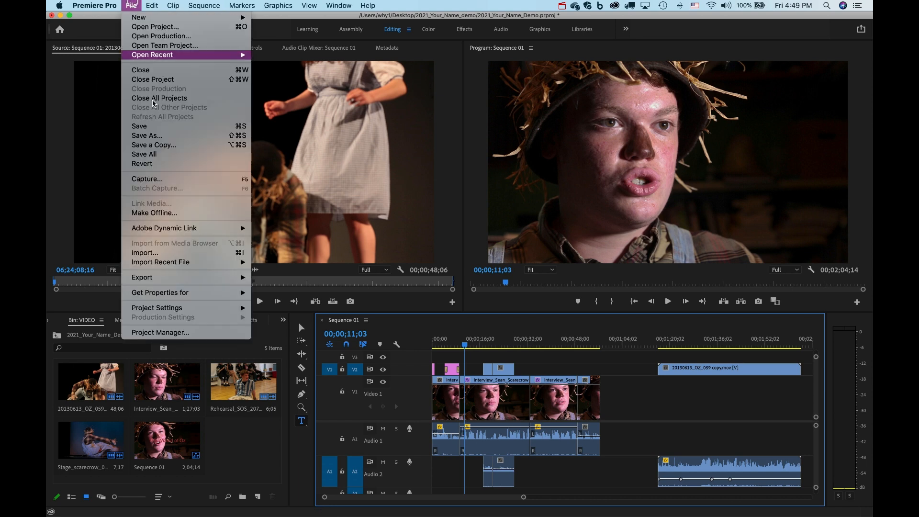
mouse_move(225, 277)
click(270, 277)
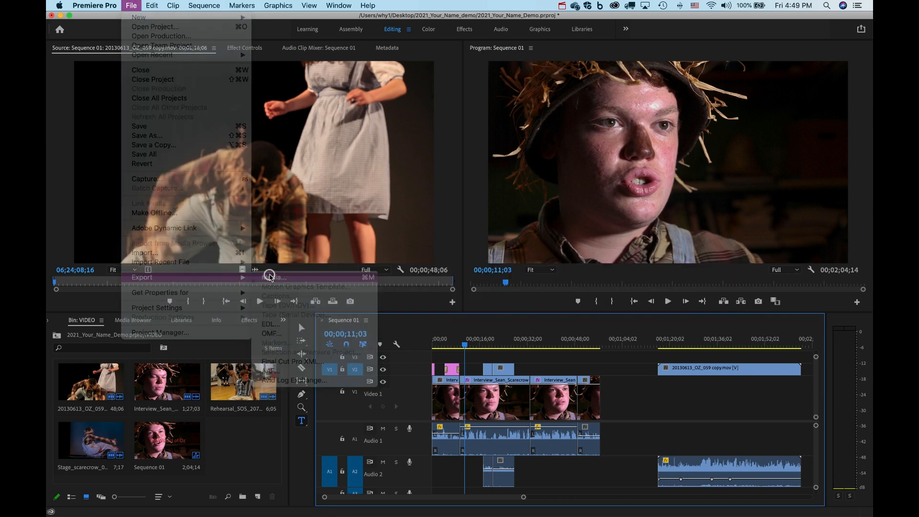
click(361, 463)
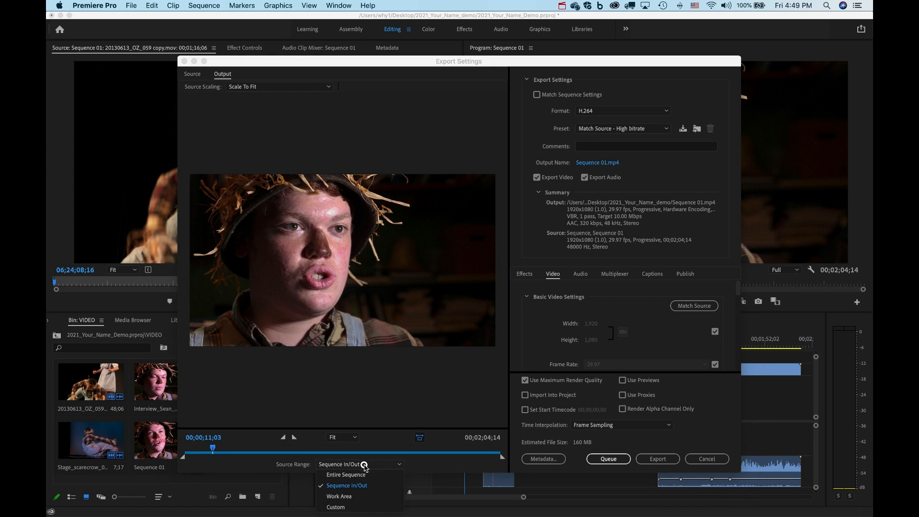
click(363, 473)
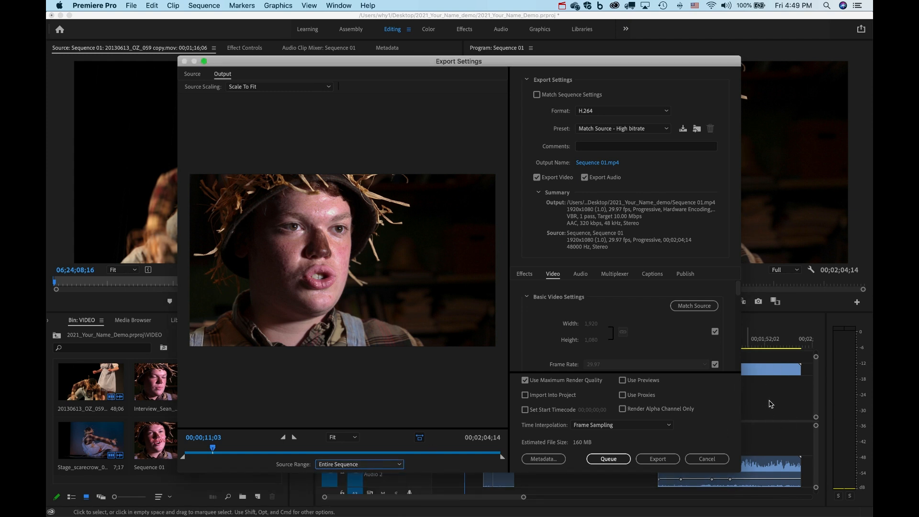
click(701, 459)
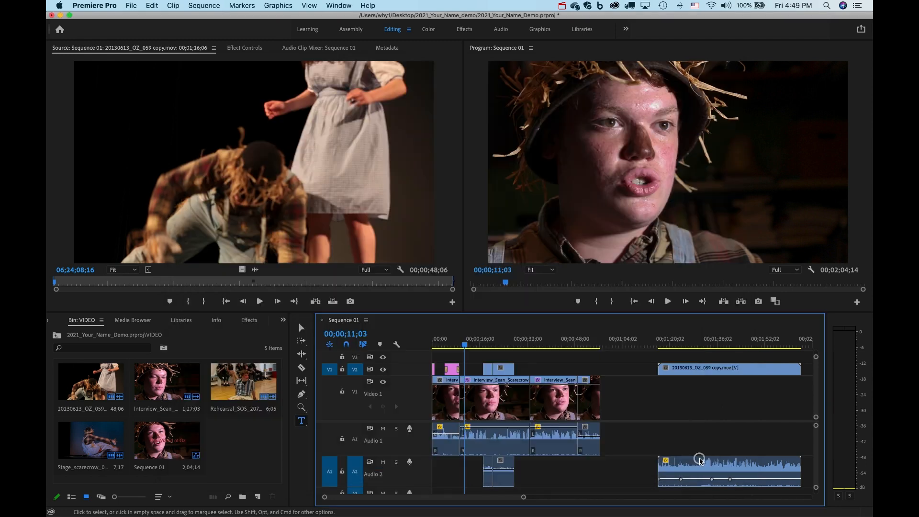
Delete the 20130613_OZ_059 B-roll clip and its audio, then undo the removal.
click(702, 373)
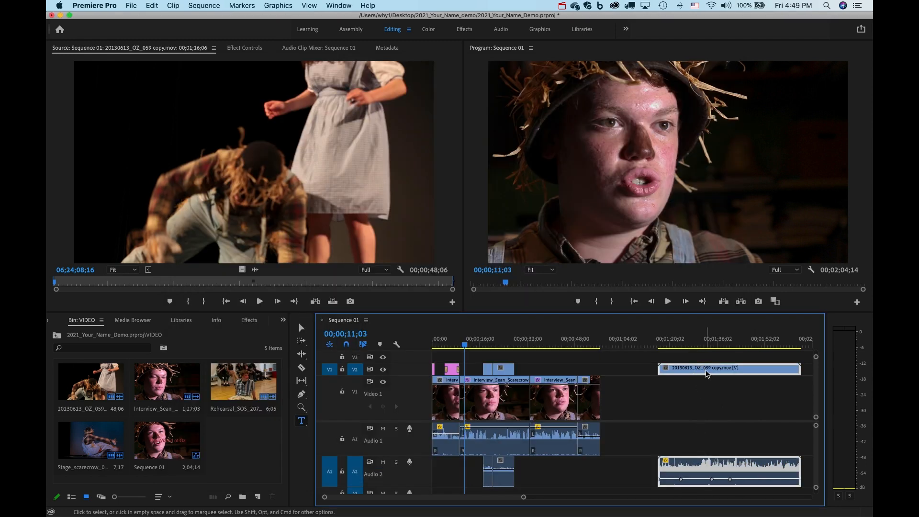
key(Delete)
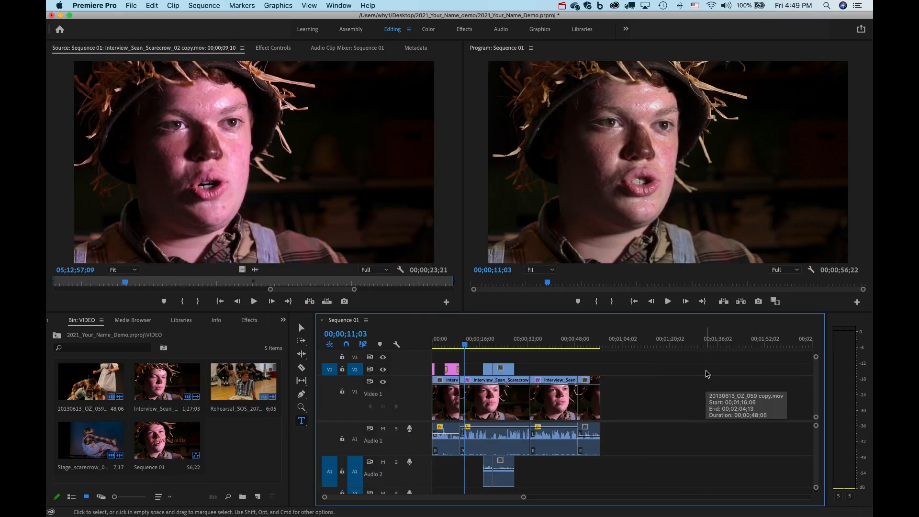
key(super+z)
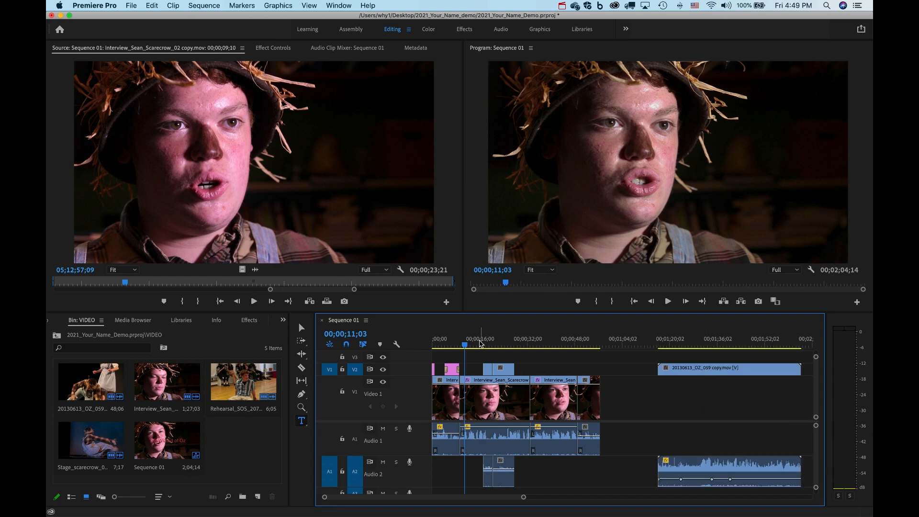
Move the playhead to the interview's end and mark an Out point at 00;00;56;26.
click(503, 341)
drag(516, 342, 412, 349)
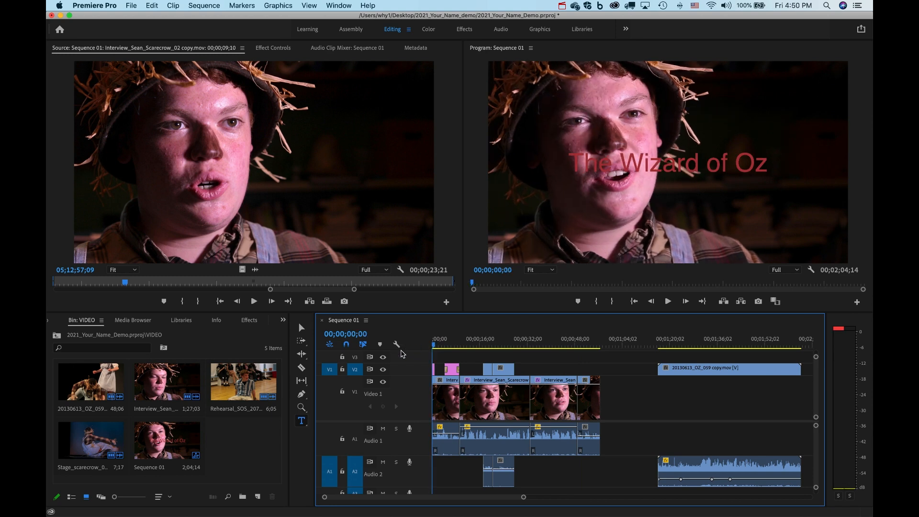
click(599, 342)
drag(600, 342, 603, 344)
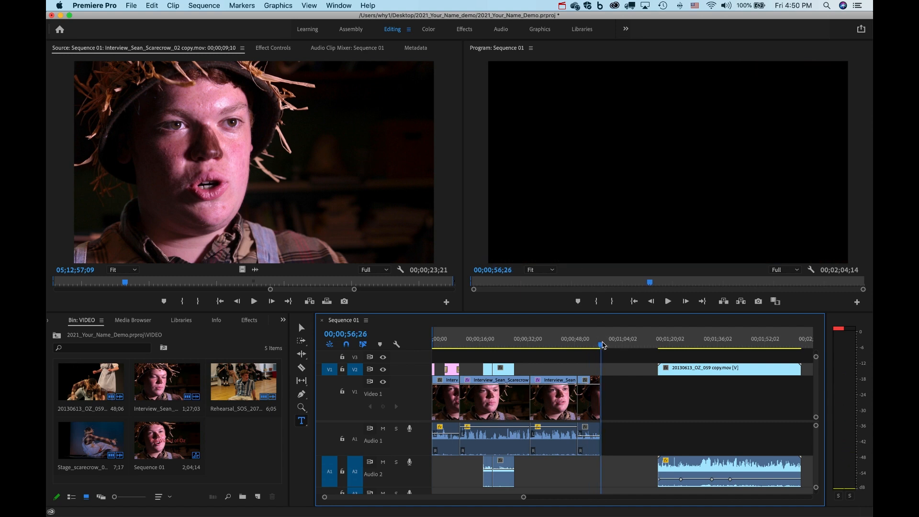
key(o)
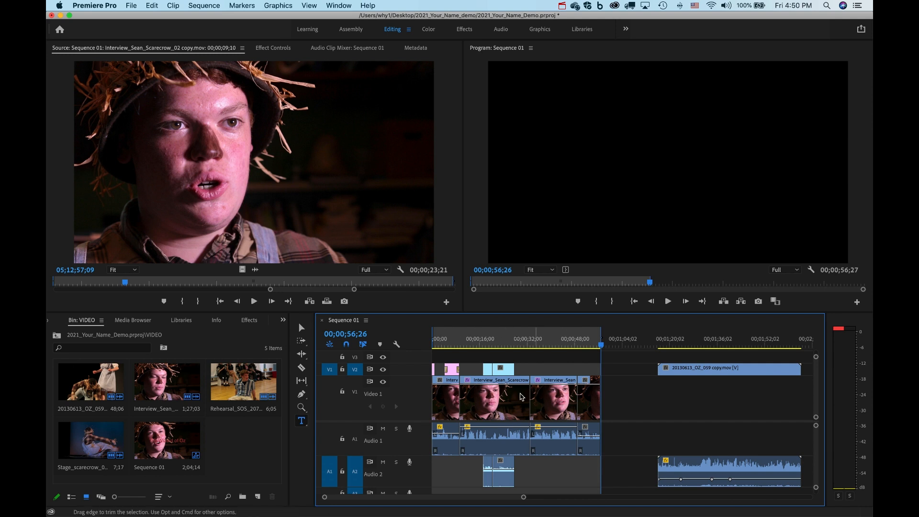
Open File > Export > Media and set the Source Range to Sequence In/Out.
click(130, 4)
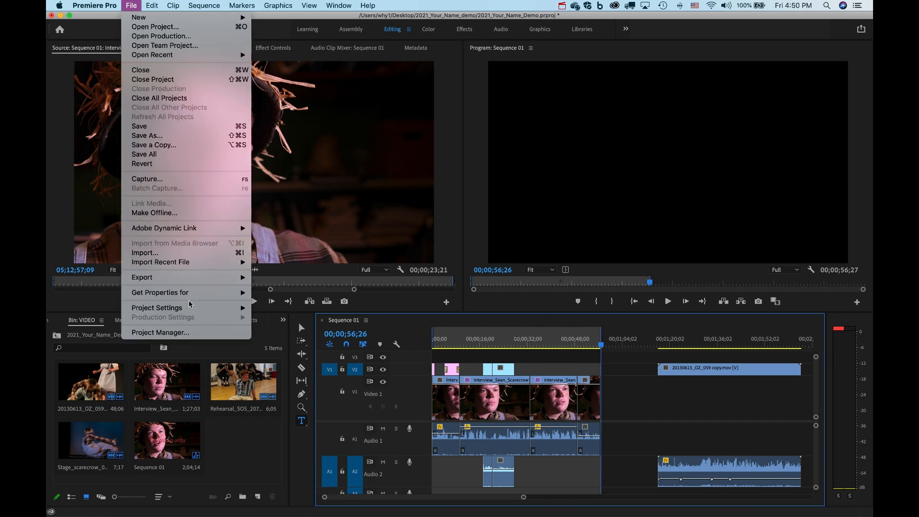
mouse_move(187, 278)
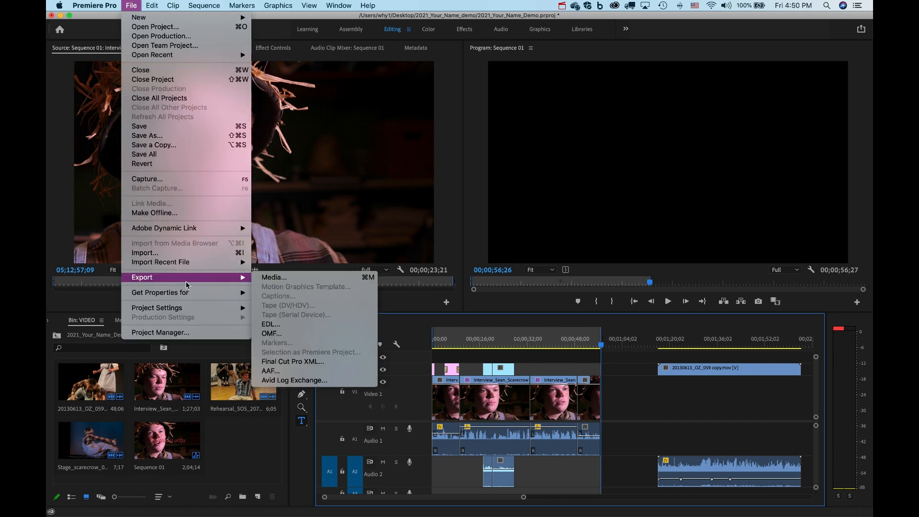
click(287, 280)
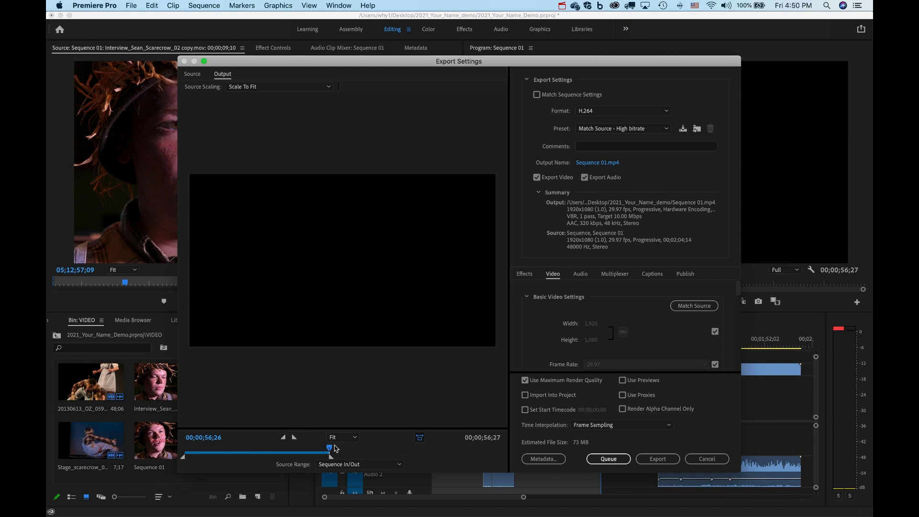
click(362, 464)
click(360, 472)
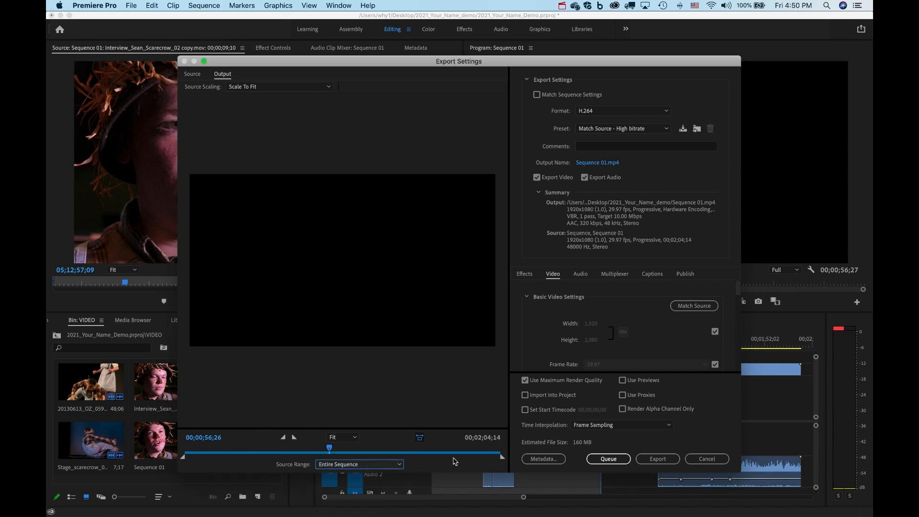
click(347, 465)
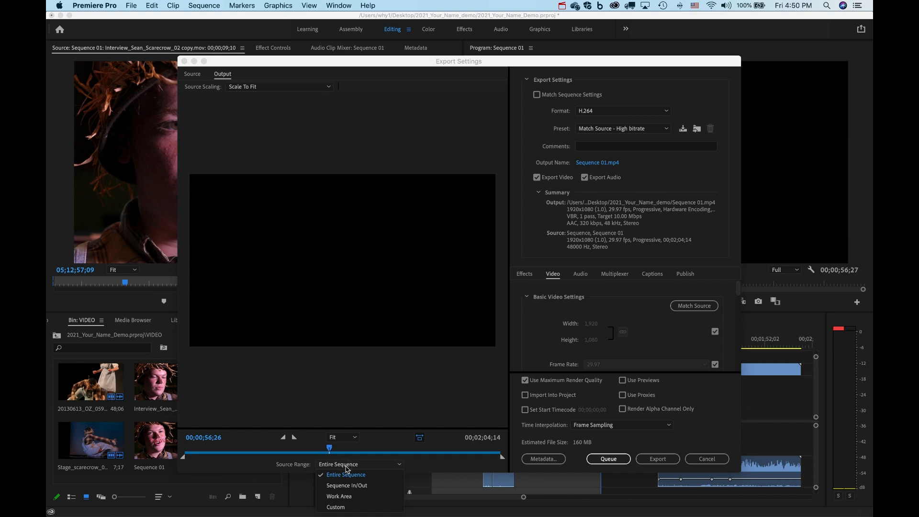
click(347, 485)
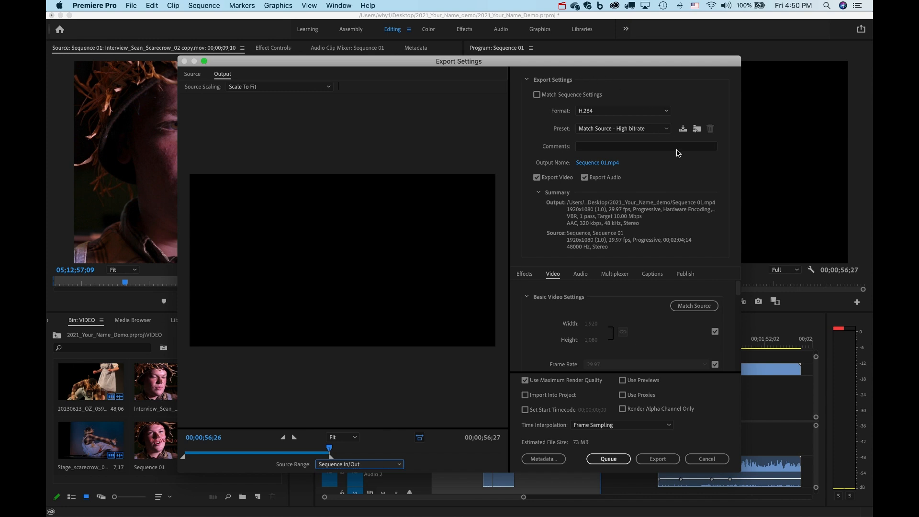
Keep H.264 as the format, choose the Vimeo 1080p Full HD preset, and open Output Name.
click(631, 111)
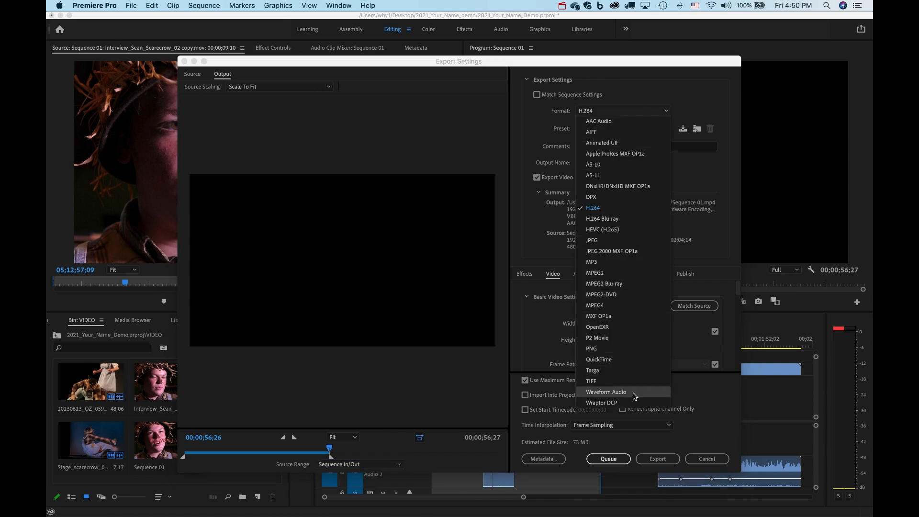
click(605, 211)
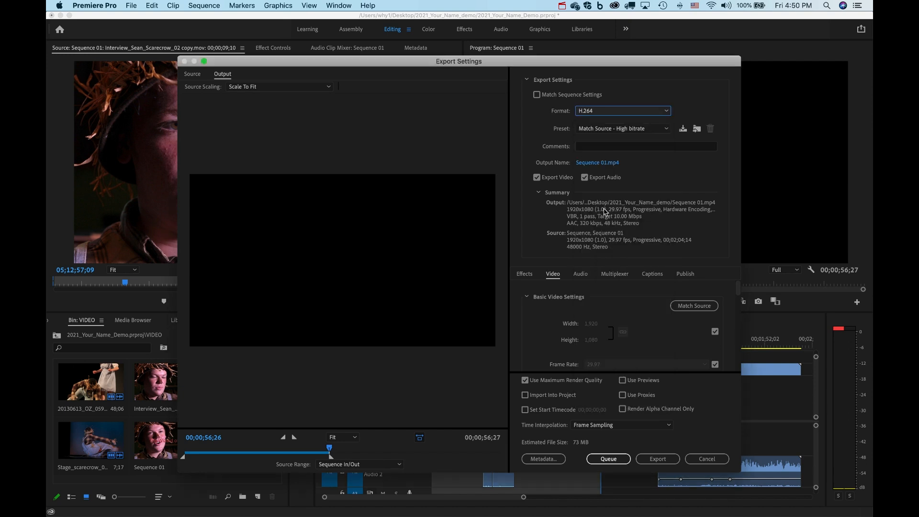
click(658, 129)
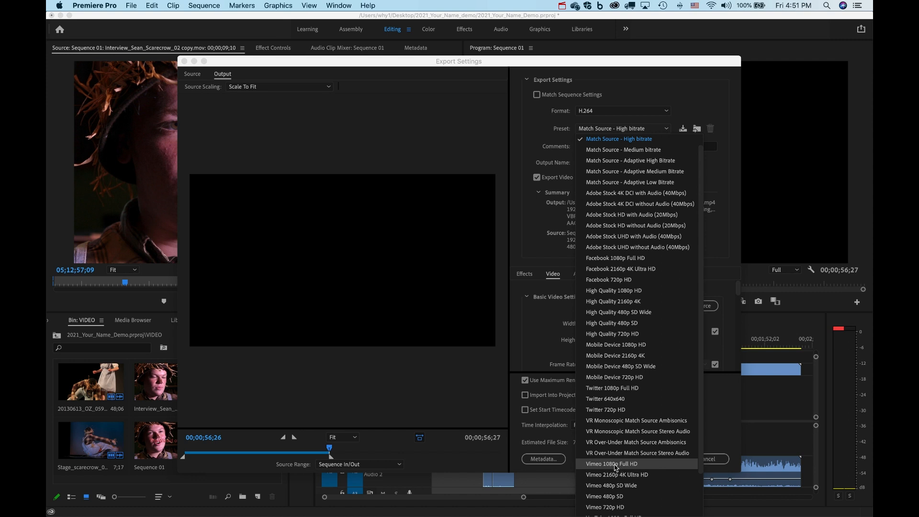
click(615, 465)
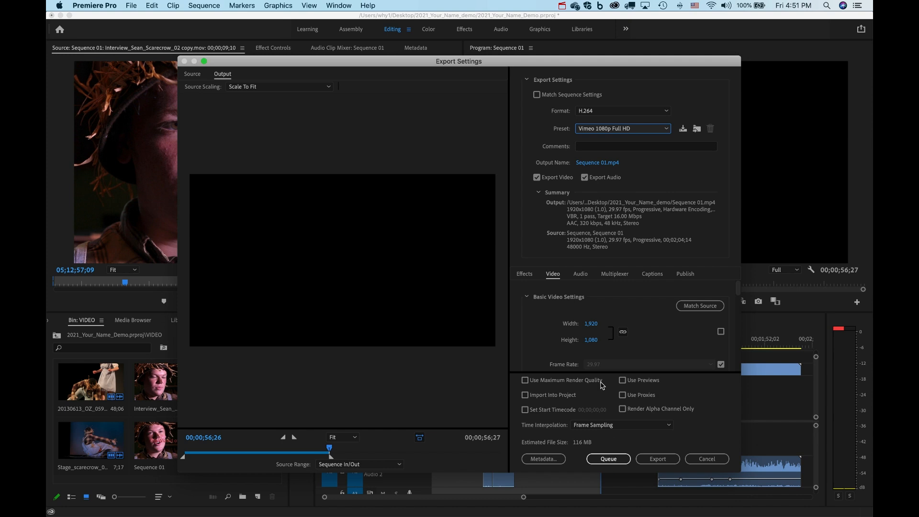
click(597, 164)
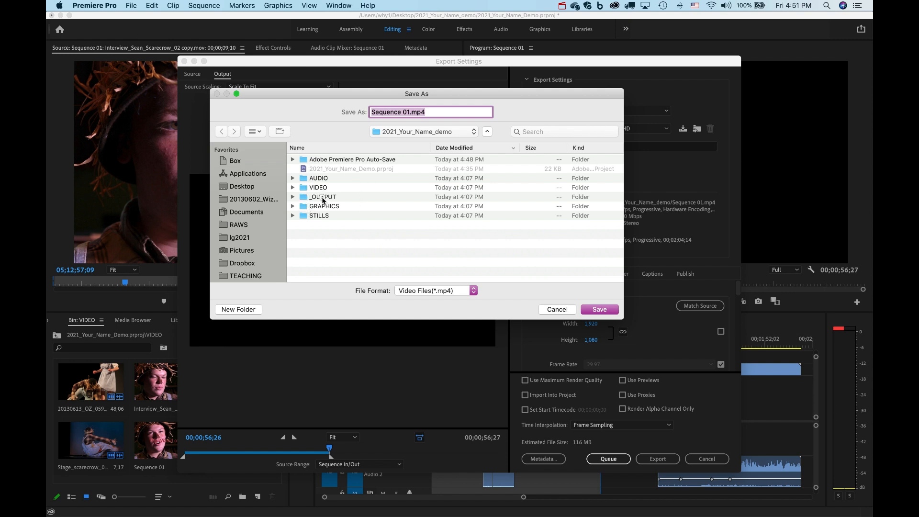
In Save As, enter the _OUTPUT folder, rename the file to Your_Name_Oz, and save.
double_click(322, 197)
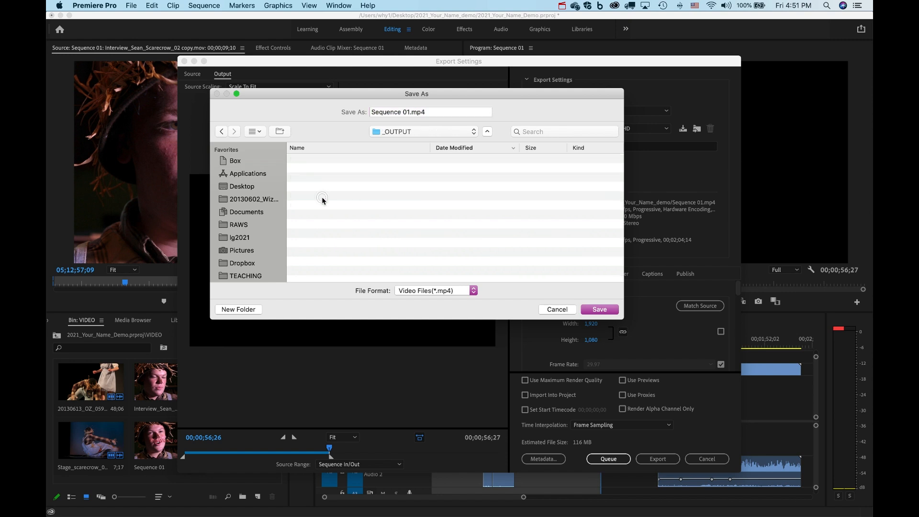
click(410, 111)
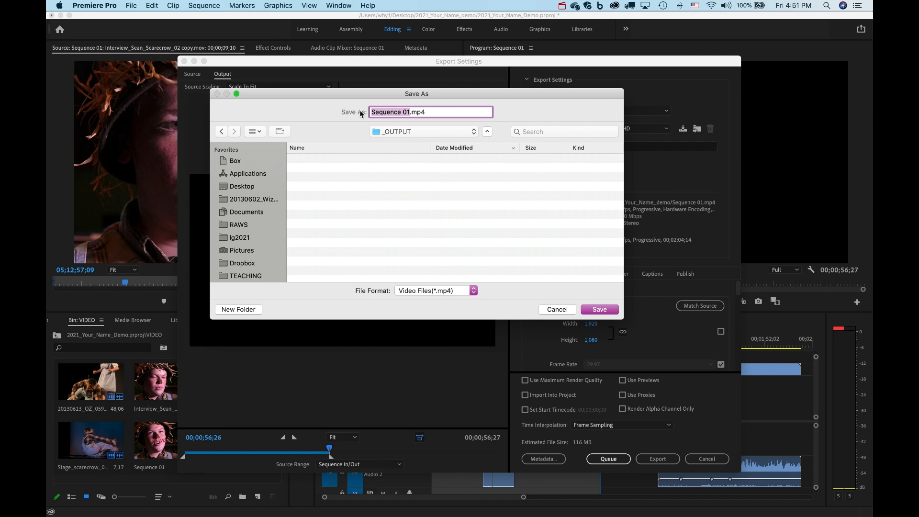
text(Wiard)
key(BackSpace)
key(BackSpace)
key(BackSpace)
key(BackSpace)
key(BackSpace)
text(Your_Name_Oz)
click(601, 309)
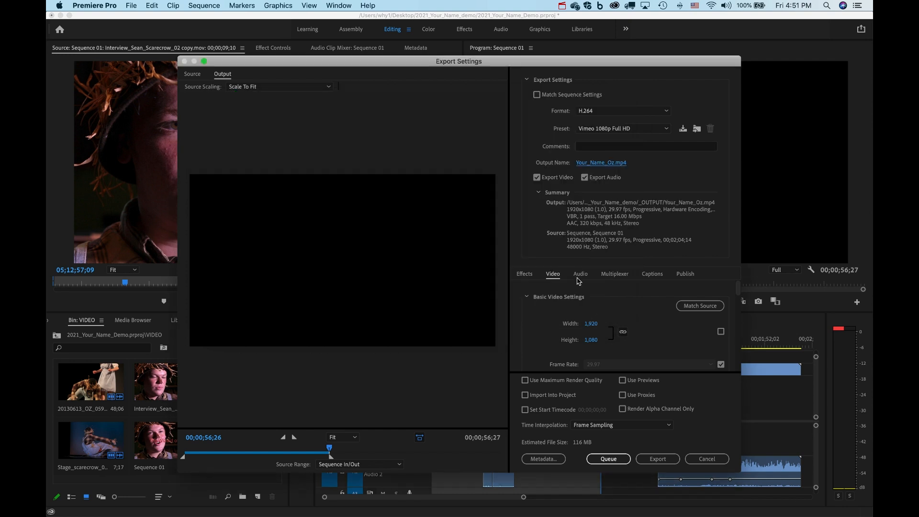
Run the H.264 export of Sequence 01 to Your_Name_Oz.mp4 and let it encode.
click(658, 459)
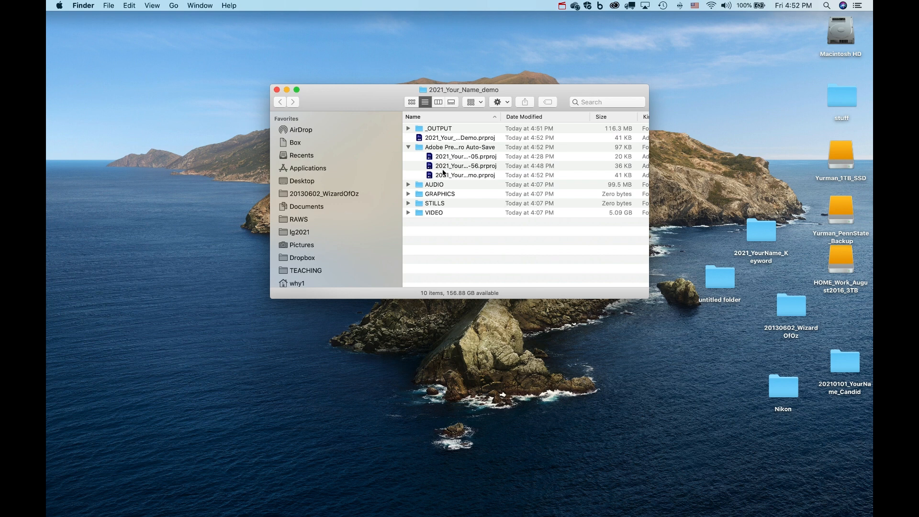
Expand _OUTPUT and play Your_Name_Oz.mp4 in QuickTime to verify the export, then quit.
click(408, 130)
click(408, 128)
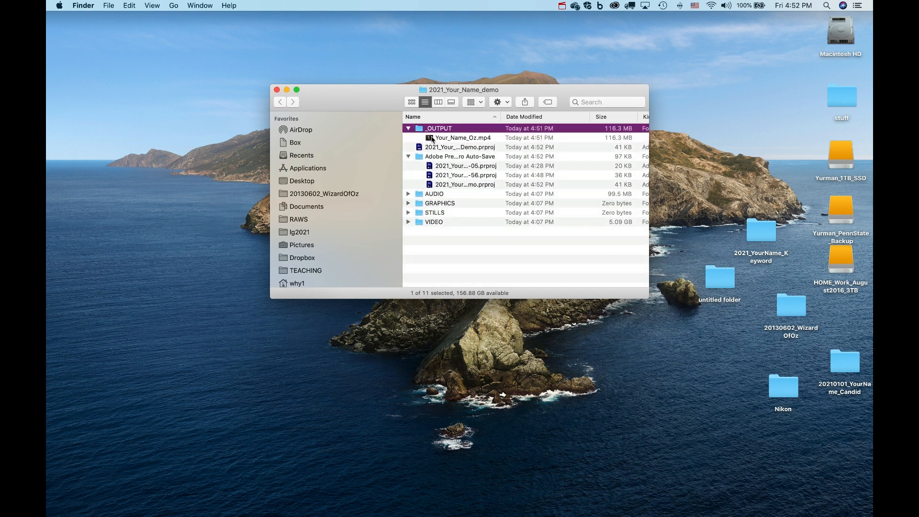
click(433, 139)
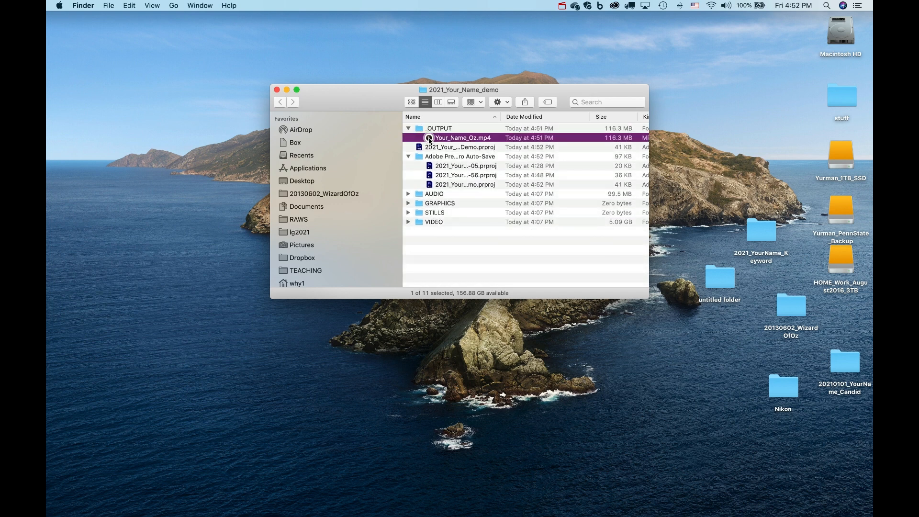
double_click(430, 140)
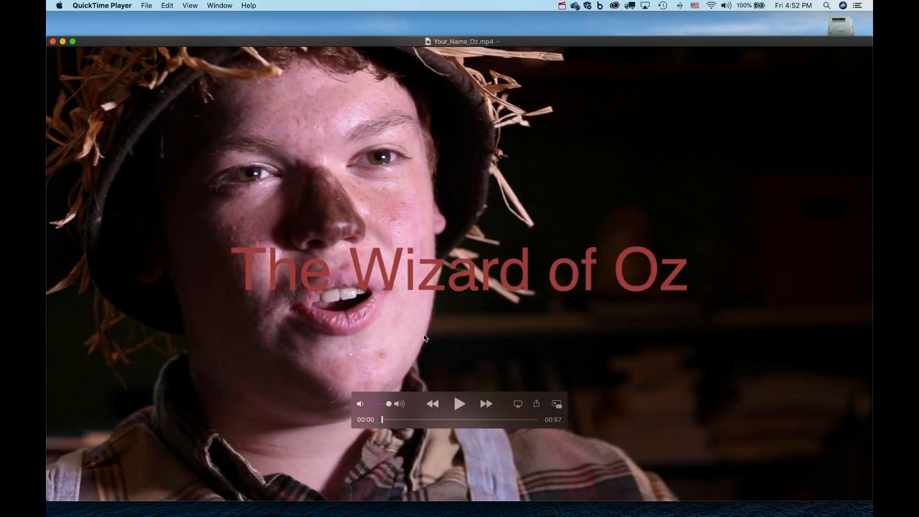
key(super+q)
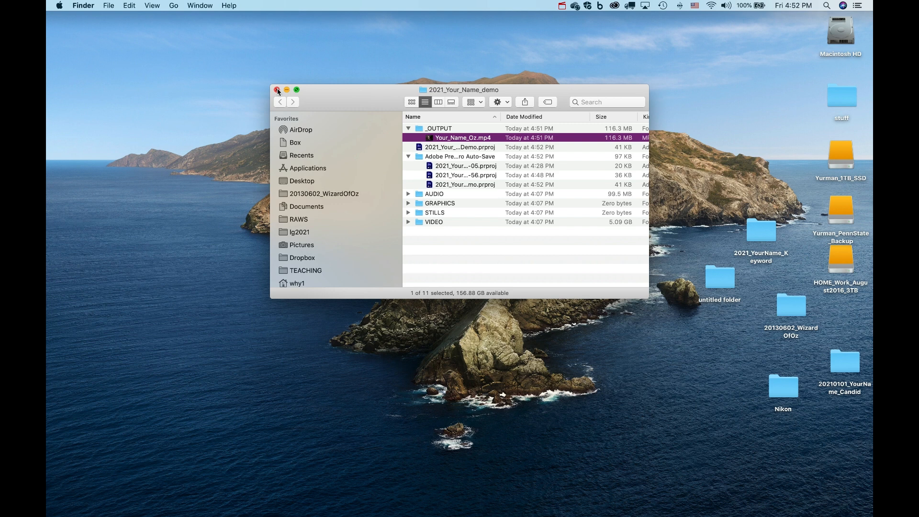
mouse_move(429, 138)
Collapse the _OUTPUT and Auto-Save folders and drag the Finder window lower on screen.
click(408, 129)
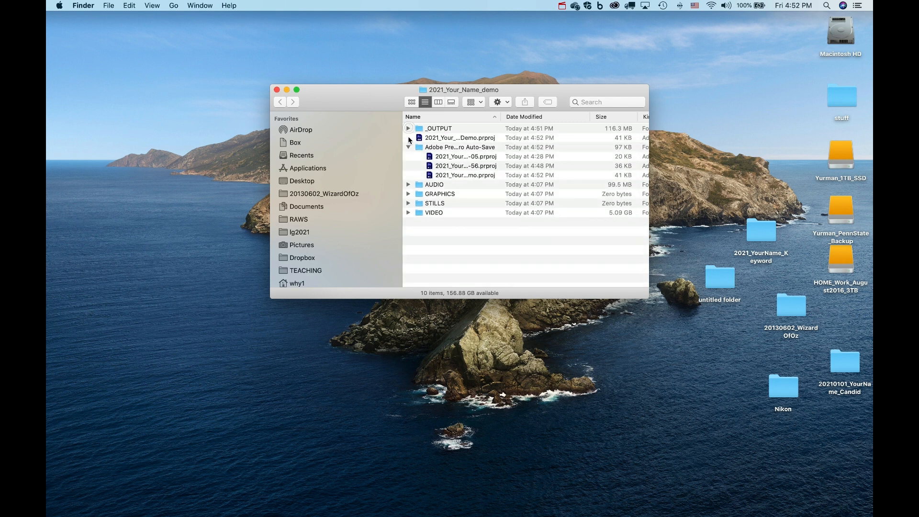
click(408, 147)
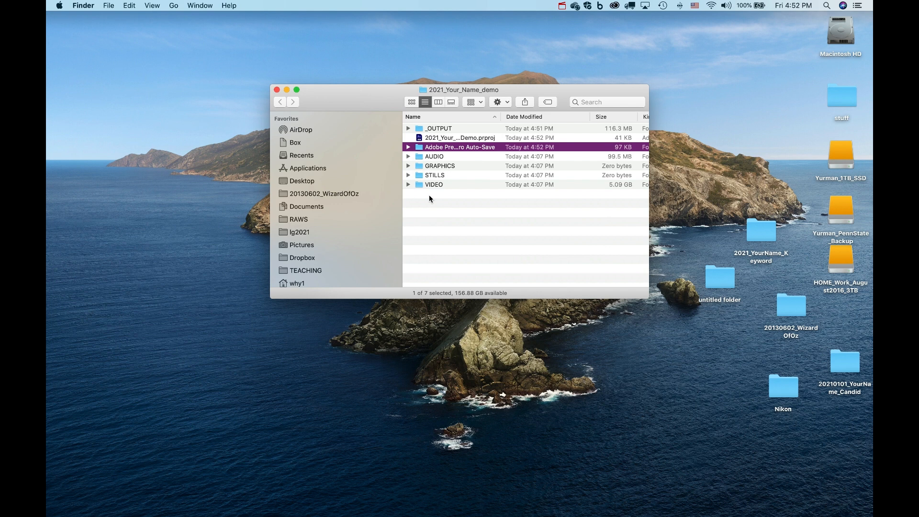
drag(361, 101, 377, 295)
drag(378, 311, 358, 306)
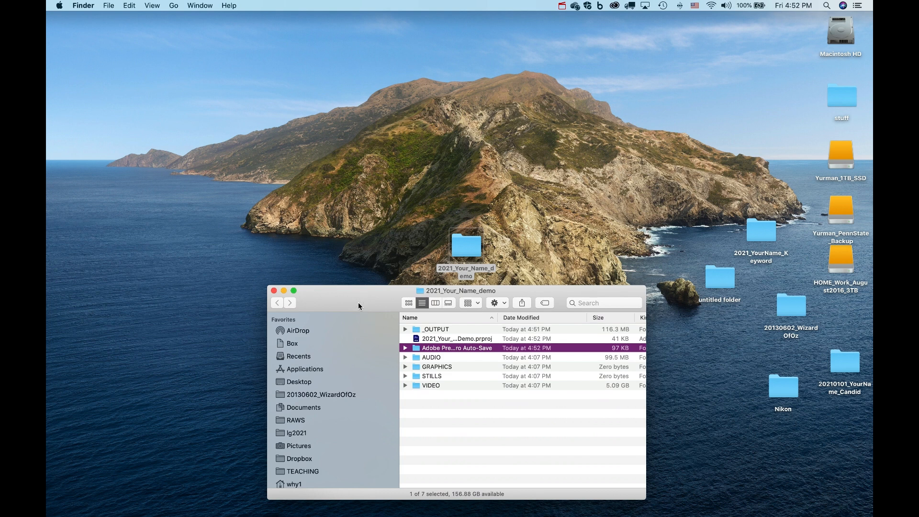